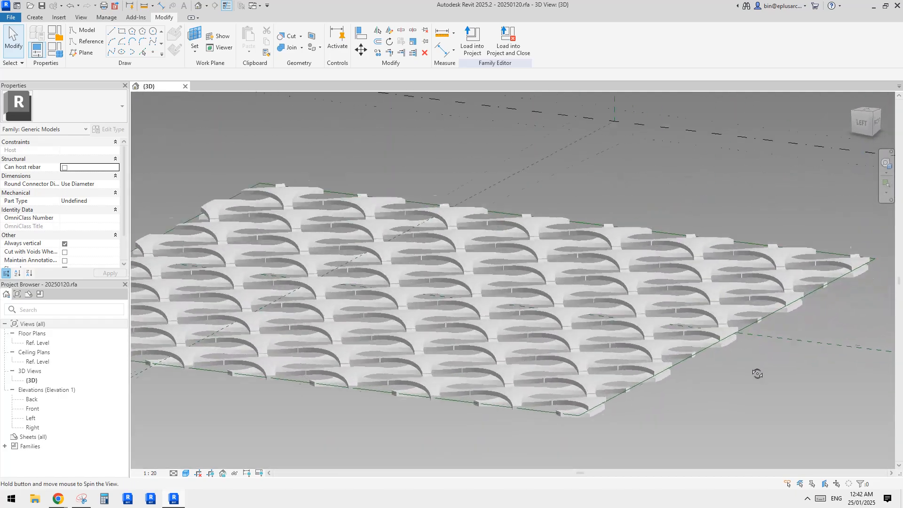
Examine the curved panel surface in the family, then view the reference photo panel.jpg in Chrome
scroll(665, 374, "up", 6)
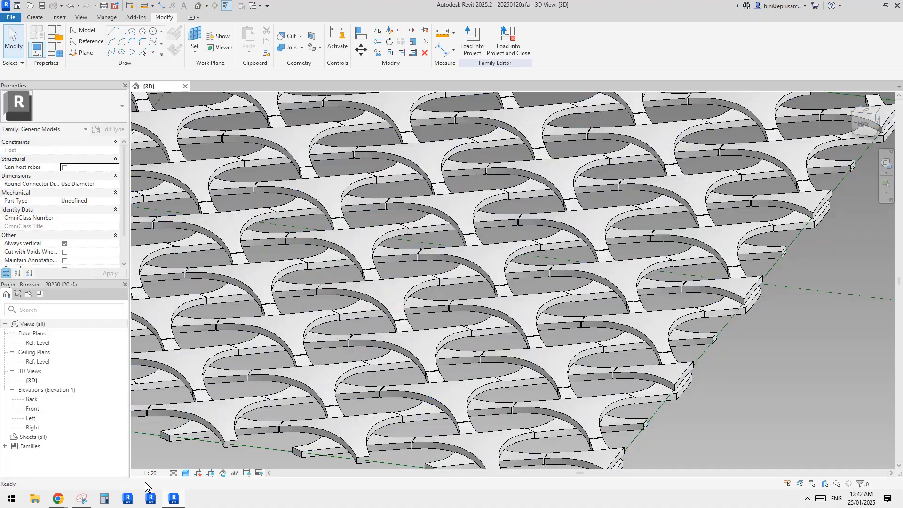
left_click(179, 501)
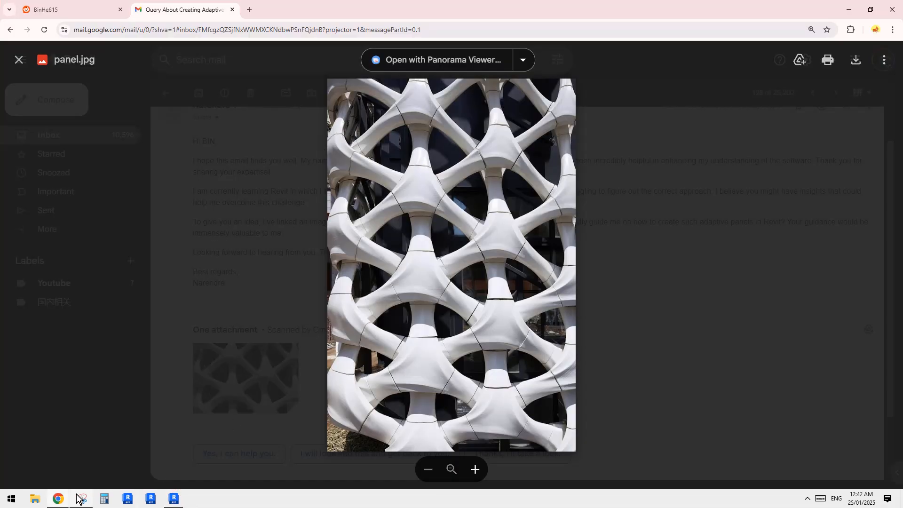
mouse_move(63, 500)
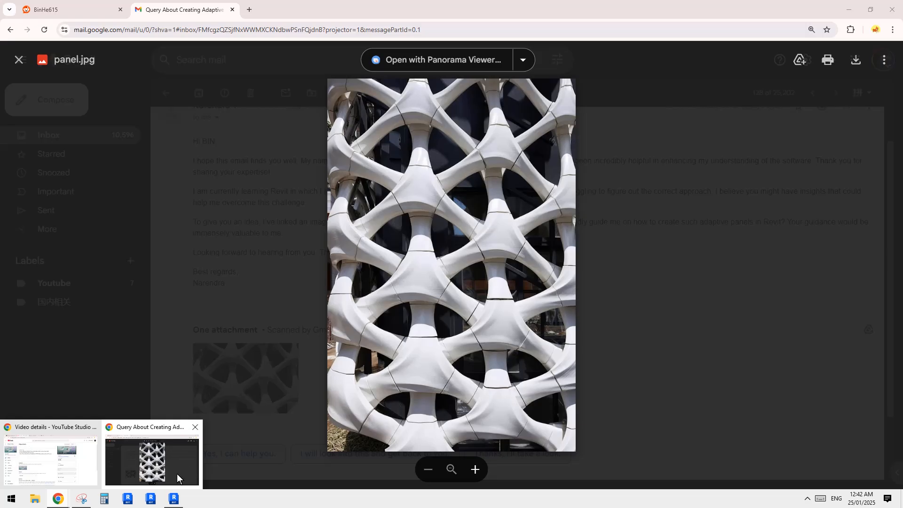
Switch back to Revit and open the recent project 25008 from the home screen
left_click(174, 498)
left_click(17, 5)
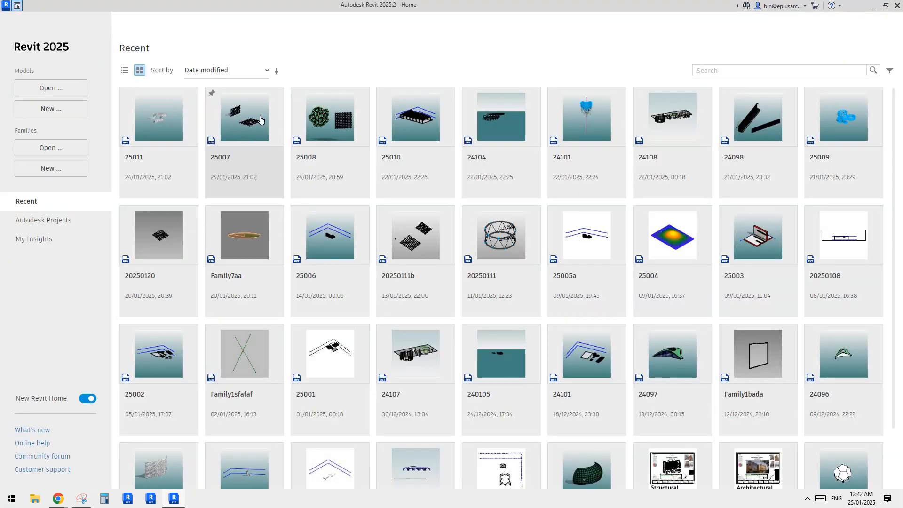
key("ctrl+d")
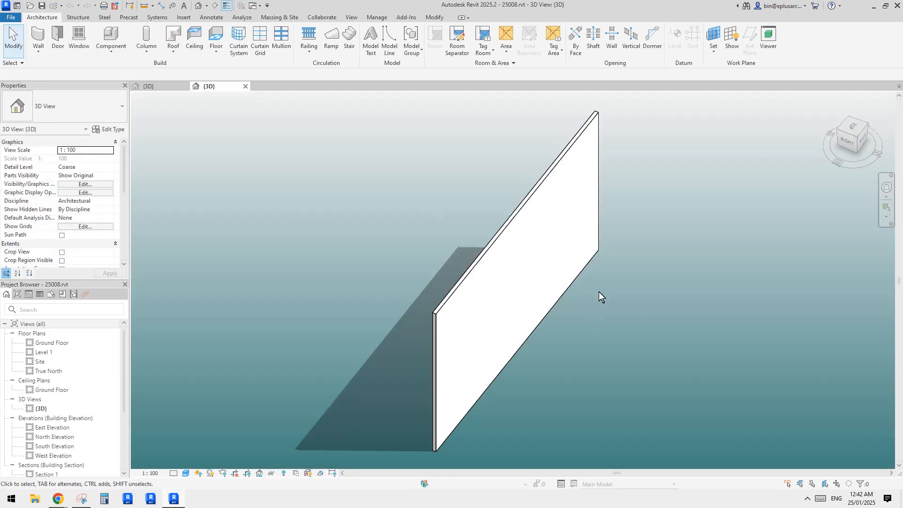
Examine the panels on the irregular honeycomb-like surface from the front and select one Rectangle Family1 curtain panel to inspect its properties
middle_click_drag(599, 292, 678, 268, "shift")
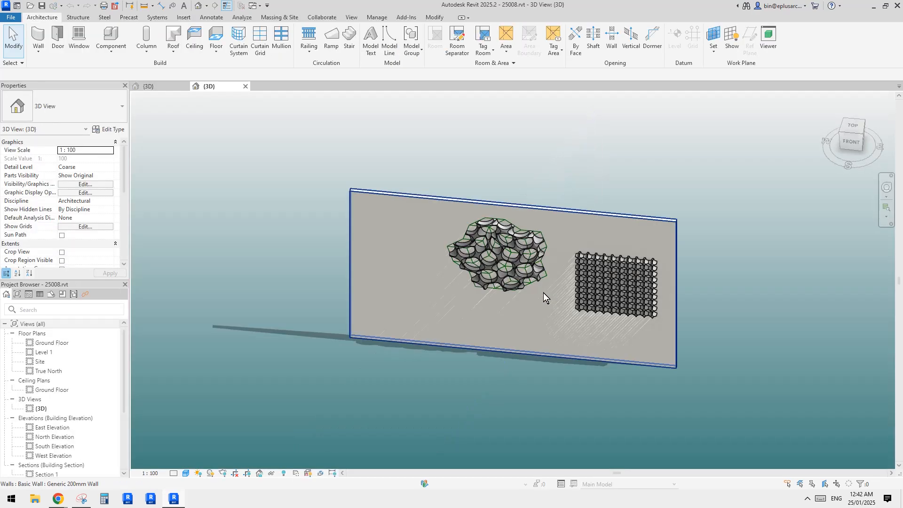
scroll(499, 269, "up", 4)
middle_click_drag(497, 268, 425, 199, "shift")
scroll(556, 254, "up", 2)
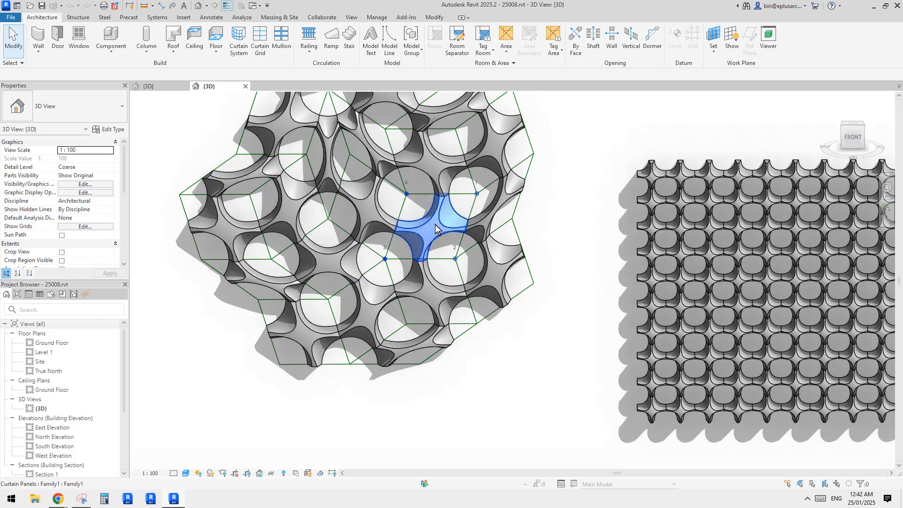
left_click(435, 224)
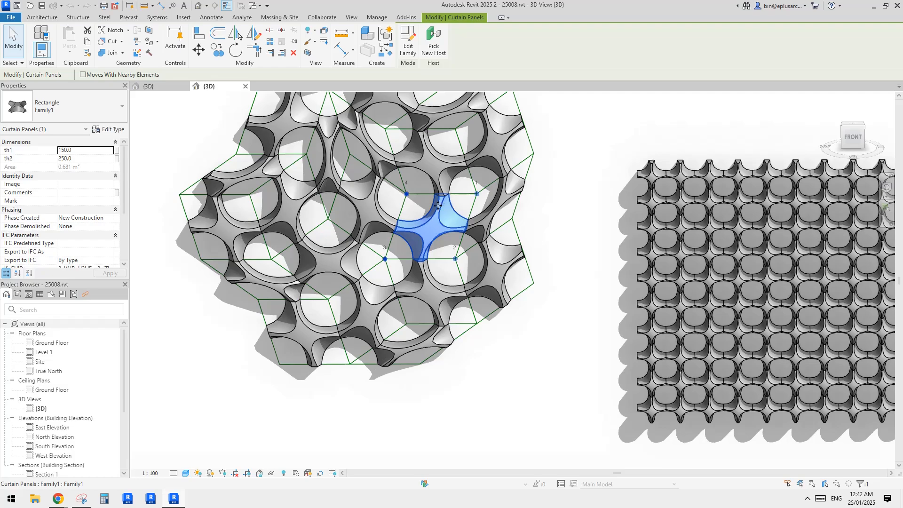
scroll(429, 225, "up", 3)
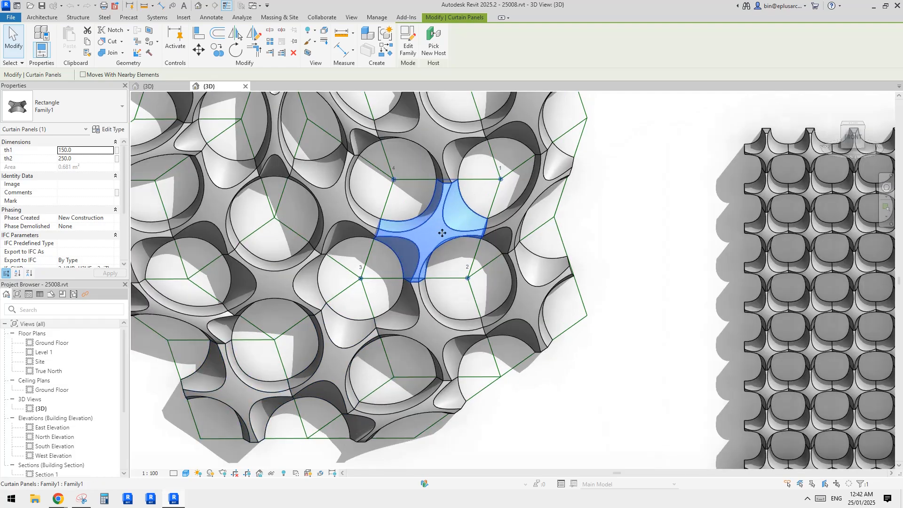
Review the reference photo in Chrome again, then return to Revit and show the 20250120 family's 3D view
left_click(176, 496)
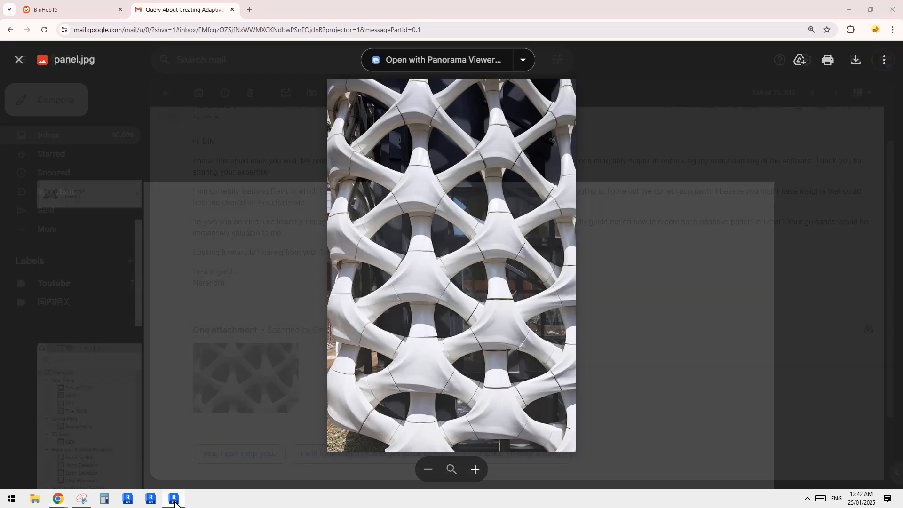
left_click(174, 499)
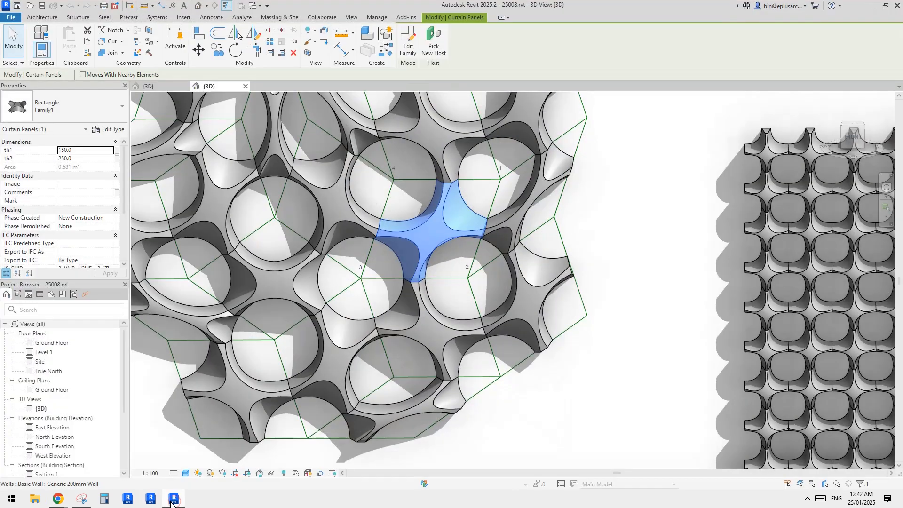
left_click(173, 84)
scroll(584, 341, "down", 2)
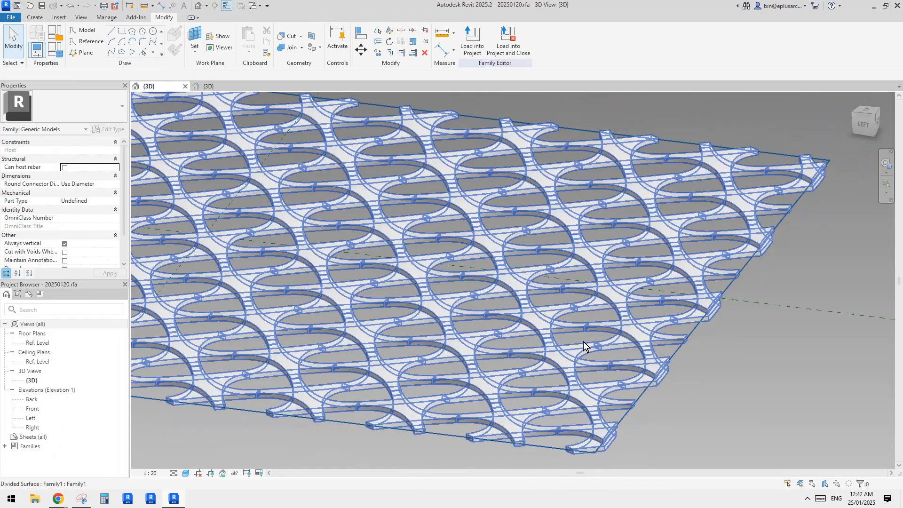
Inspect a nested Family2 component in the panelled surface and clear the selection
scroll(524, 305, "up", 2)
key("Tab")
left_click(521, 304)
middle_click_drag(521, 305, 560, 381, "shift")
left_click(782, 389)
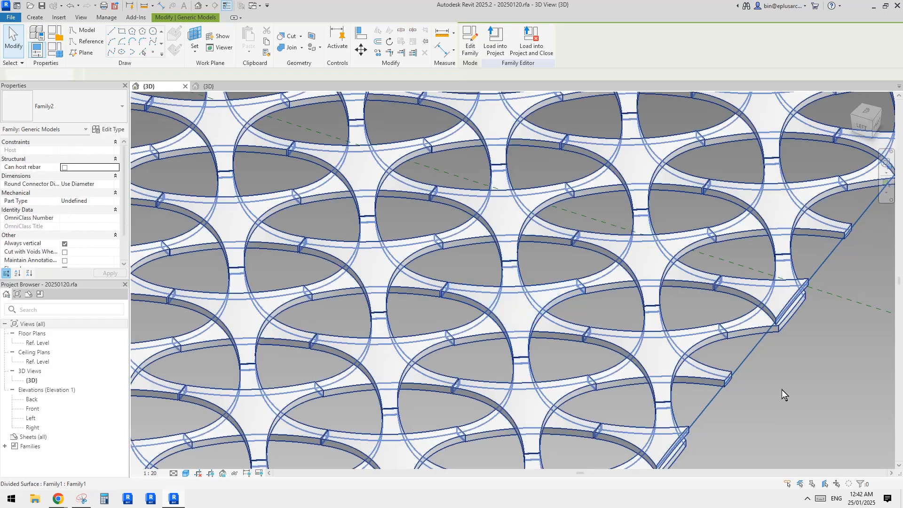
left_click(569, 338)
key("Escape")
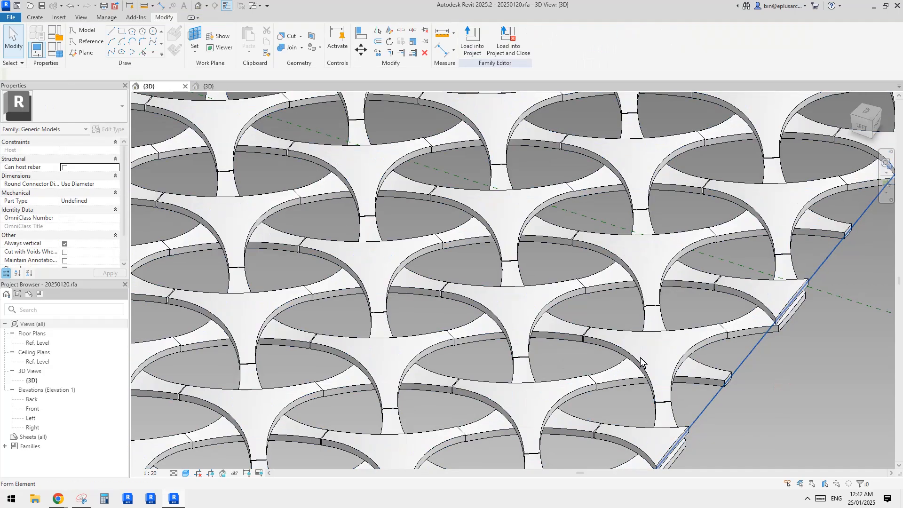
Inspect one 1/2 Step curtain panel and the whole divided surface, then clear the selection
left_click(536, 322)
key("Tab")
left_click(536, 321)
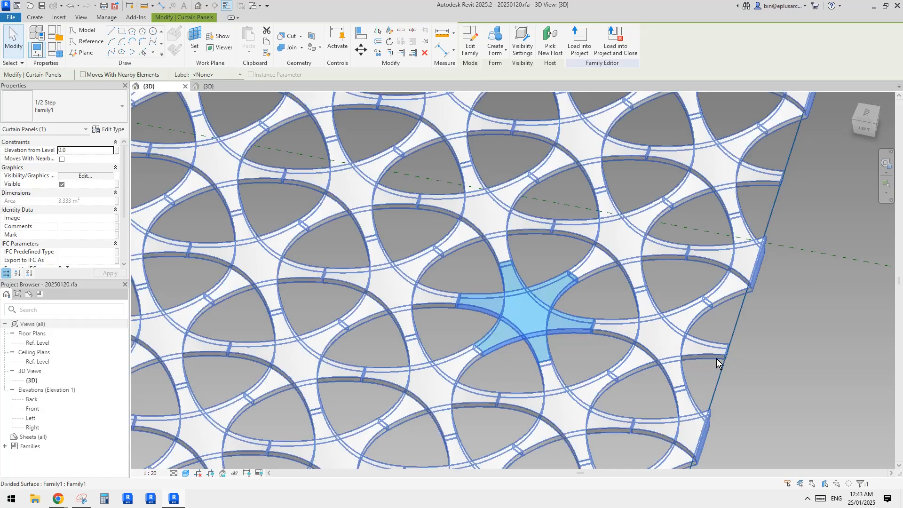
left_click(715, 326)
middle_click_drag(511, 304, 804, 289, "shift")
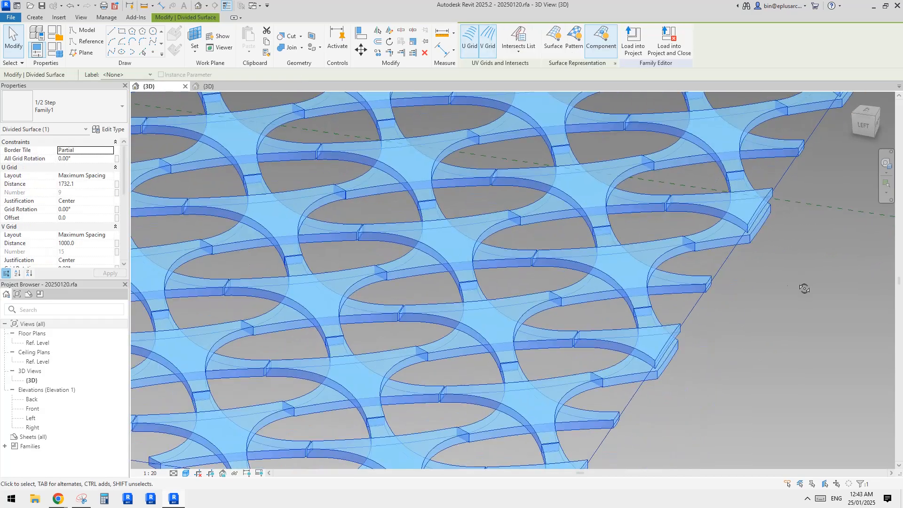
middle_click_drag(751, 337, 794, 377)
key("Escape")
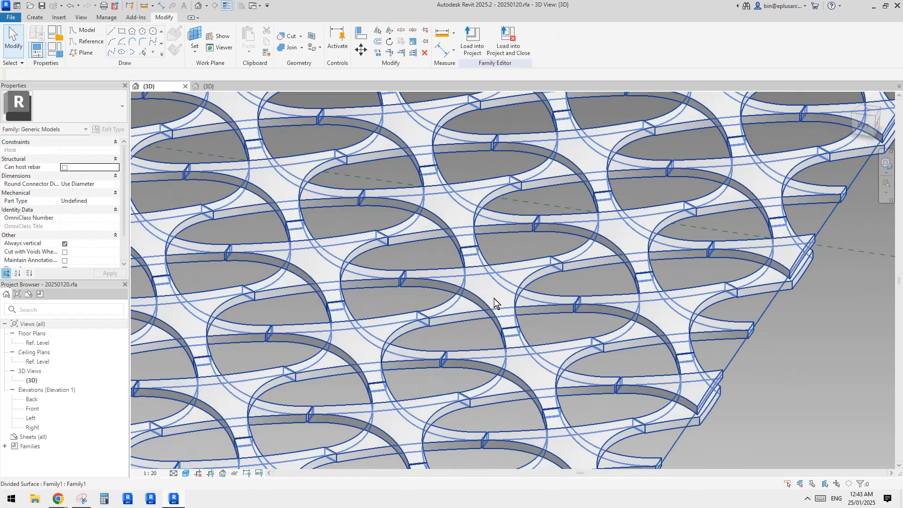
Inspect the Family2 half-pieces that make up one 1/2 Step panel, then clear the selection
left_click(494, 298)
mouse_move(494, 297)
middle_mouse_down("shift")
mouse_move(556, 308)
mouse_move(515, 298)
mouse_move(485, 307)
mouse_move(507, 307)
middle_mouse_up("shift")
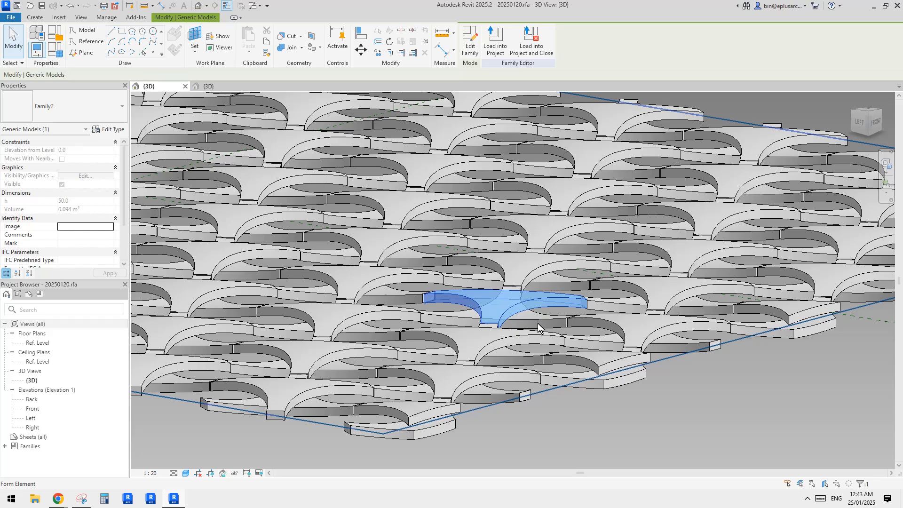
left_click(537, 324)
key("Tab")
left_click(538, 323)
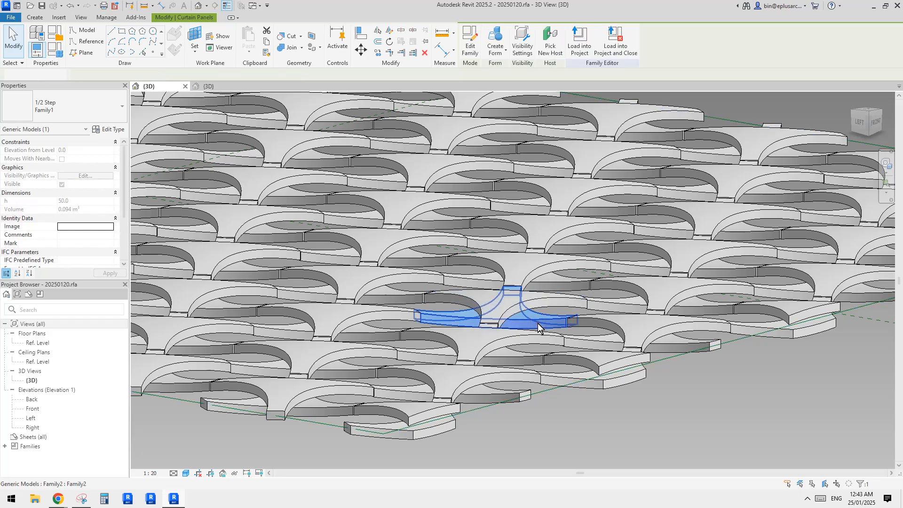
middle_click_drag(527, 312, 548, 278, "shift")
scroll(549, 339, "up", 1)
key("Escape")
left_click(512, 278)
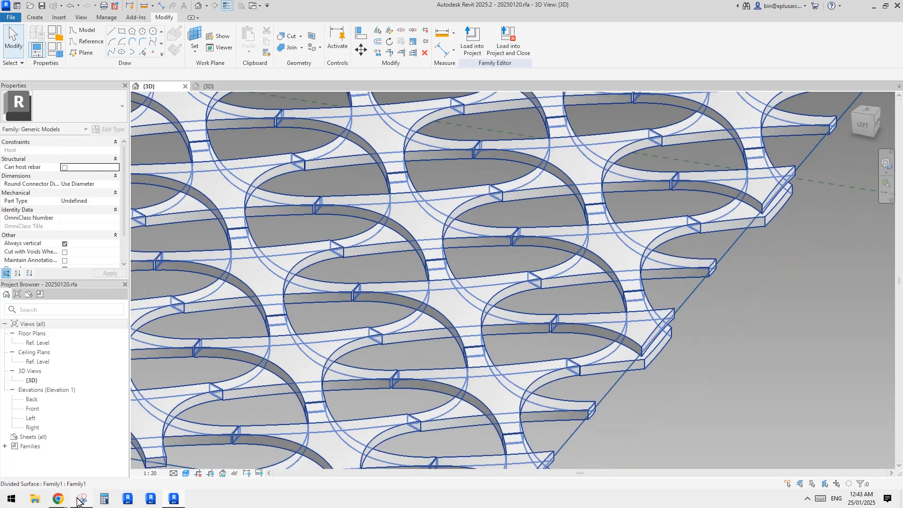
Bring up the facade photo's screenshot in Snipping Tool and erase all the pink pen marks on it
left_click(58, 498)
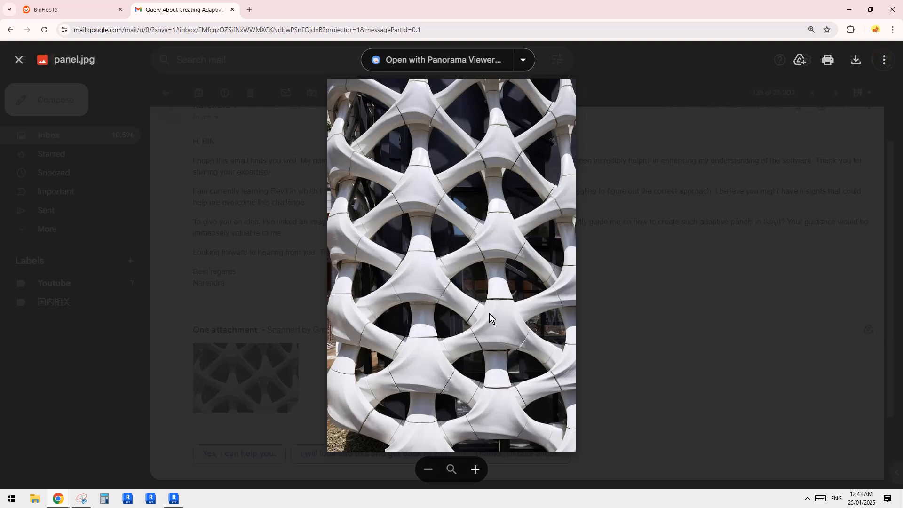
left_click(83, 499)
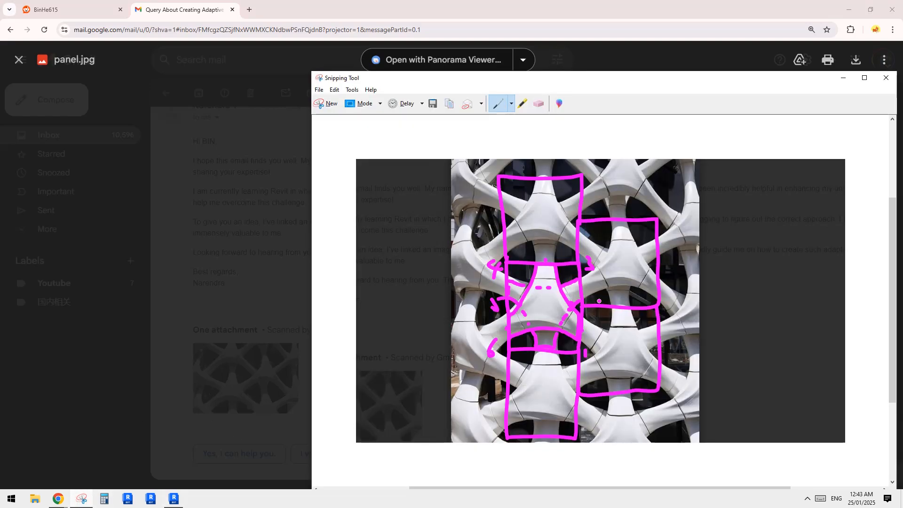
left_click(540, 105)
mouse_move(558, 165)
left_mouse_down()
mouse_move(465, 240)
mouse_move(715, 342)
mouse_move(531, 386)
mouse_move(517, 285)
mouse_move(494, 306)
mouse_move(505, 330)
mouse_move(547, 308)
mouse_move(543, 259)
mouse_move(564, 321)
mouse_move(592, 315)
mouse_move(585, 352)
mouse_move(547, 268)
left_mouse_up()
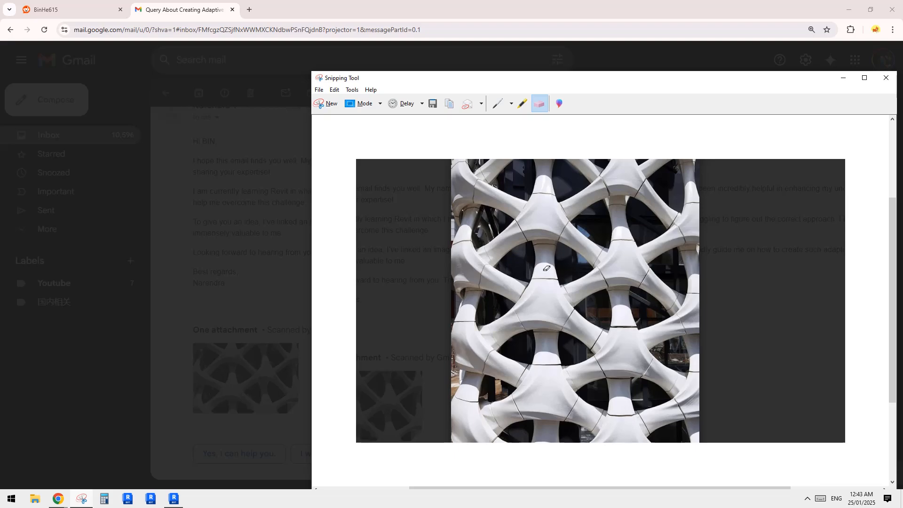
Draw three stacked pink rectangles around one column of panels and two more, offset by half a panel, around the adjacent column
left_click(495, 109)
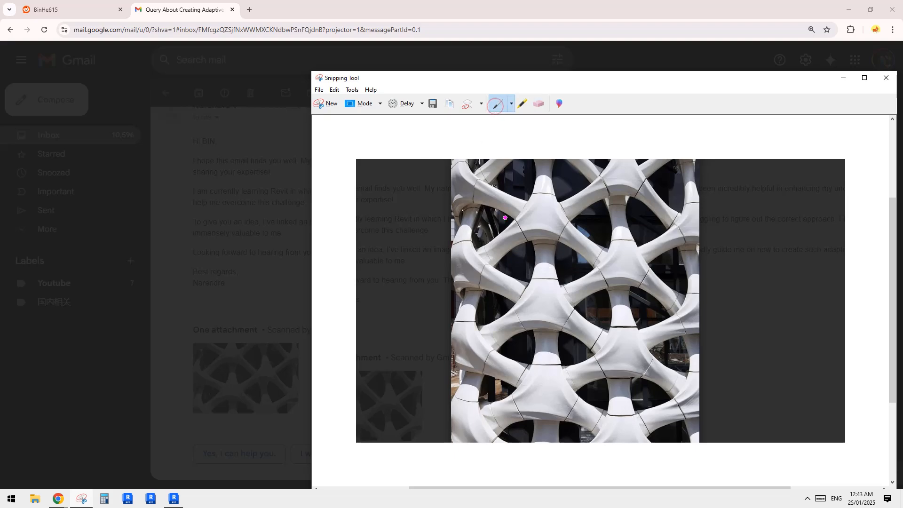
mouse_move(499, 259)
left_mouse_down()
mouse_move(500, 343)
mouse_move(579, 345)
mouse_move(581, 263)
mouse_move(500, 260)
mouse_move(500, 179)
mouse_move(583, 179)
mouse_move(583, 259)
left_mouse_up()
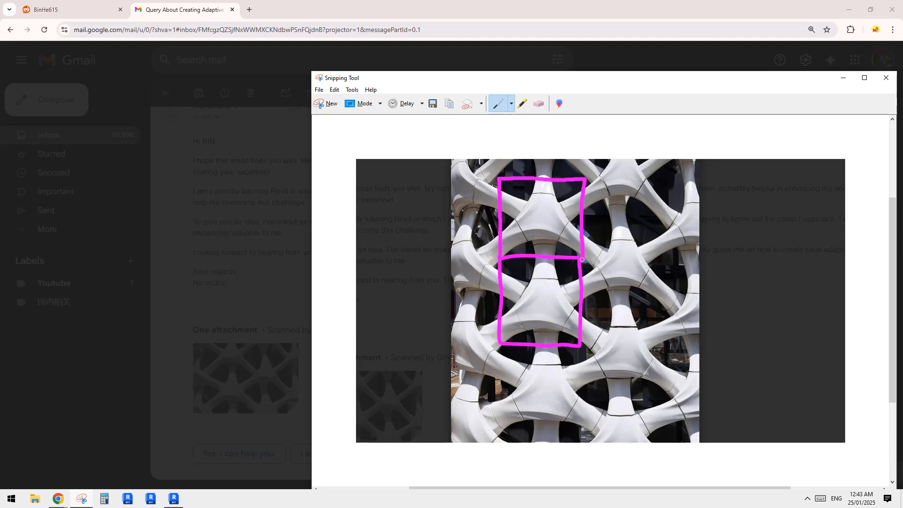
mouse_move(499, 345)
left_mouse_down()
mouse_move(502, 432)
mouse_move(562, 432)
mouse_move(578, 413)
mouse_move(580, 350)
left_mouse_up()
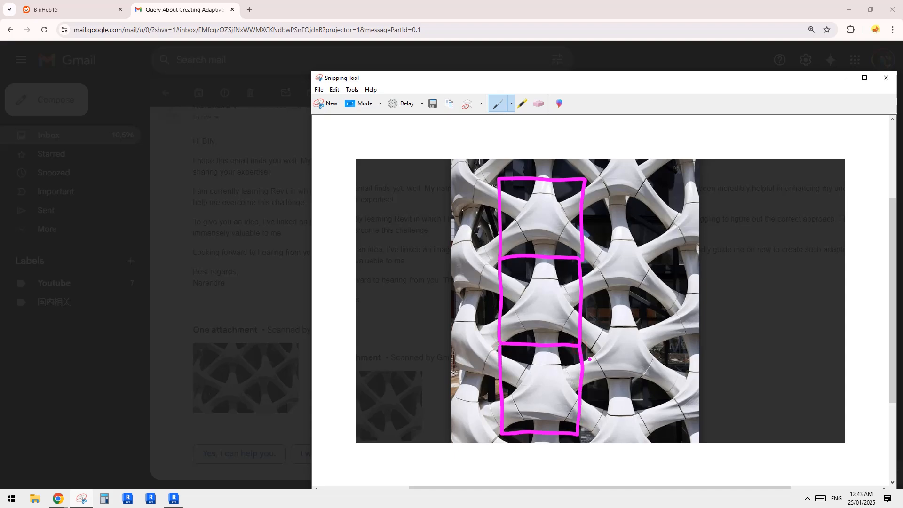
mouse_move(582, 389)
left_mouse_down()
mouse_move(656, 391)
mouse_move(661, 358)
mouse_move(660, 311)
mouse_move(585, 306)
left_mouse_up()
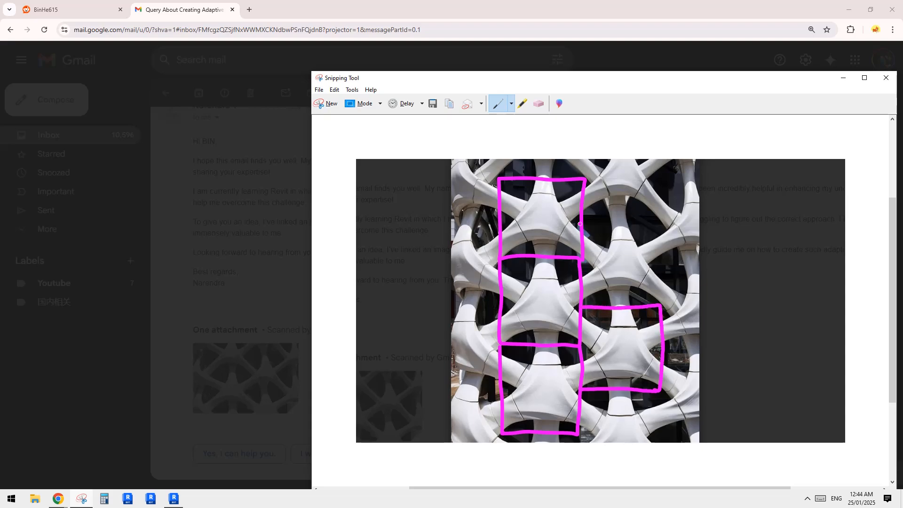
mouse_move(579, 224)
left_mouse_down()
mouse_move(654, 225)
mouse_move(661, 299)
left_mouse_up()
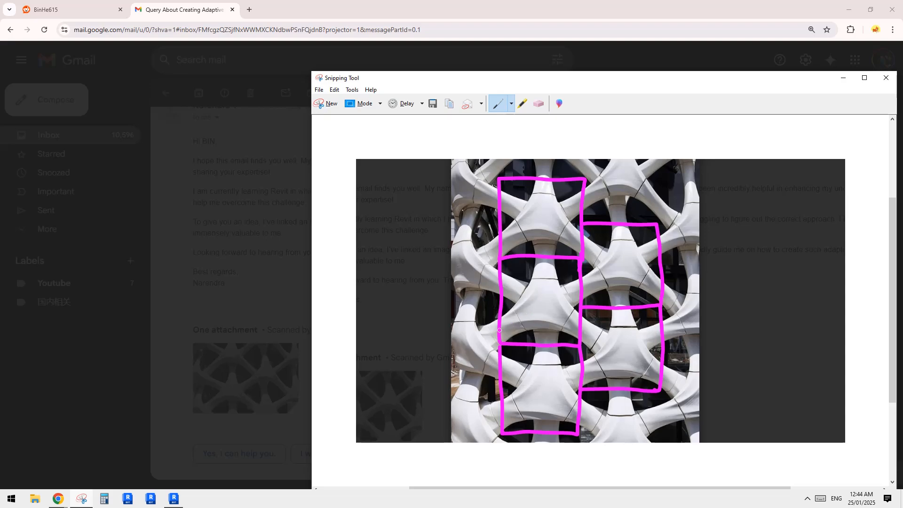
Outline the panel shape inside the middle rectangle of the three-rectangle column and mark its seams with dashed pen strokes
mouse_move(500, 318)
left_mouse_down()
mouse_move(532, 287)
mouse_move(537, 256)
mouse_move(554, 258)
mouse_move(565, 305)
mouse_move(583, 321)
mouse_move(522, 334)
mouse_move(501, 324)
left_mouse_up()
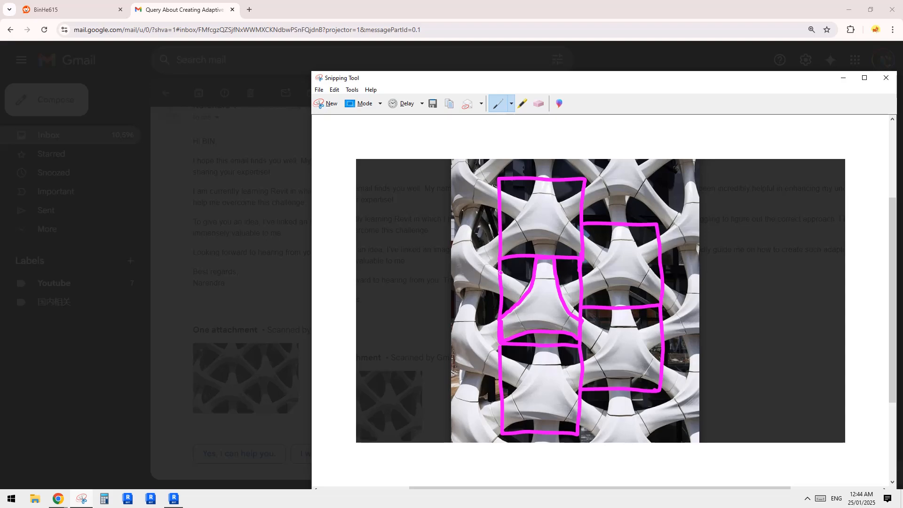
mouse_move(500, 272)
left_mouse_down()
mouse_move(531, 282)
mouse_move(584, 279)
left_mouse_up()
left_click(564, 316)
left_click_drag(561, 323, 559, 327)
left_click_drag(538, 284, 544, 284)
left_click_drag(548, 284, 553, 284)
left_click_drag(520, 309, 534, 339)
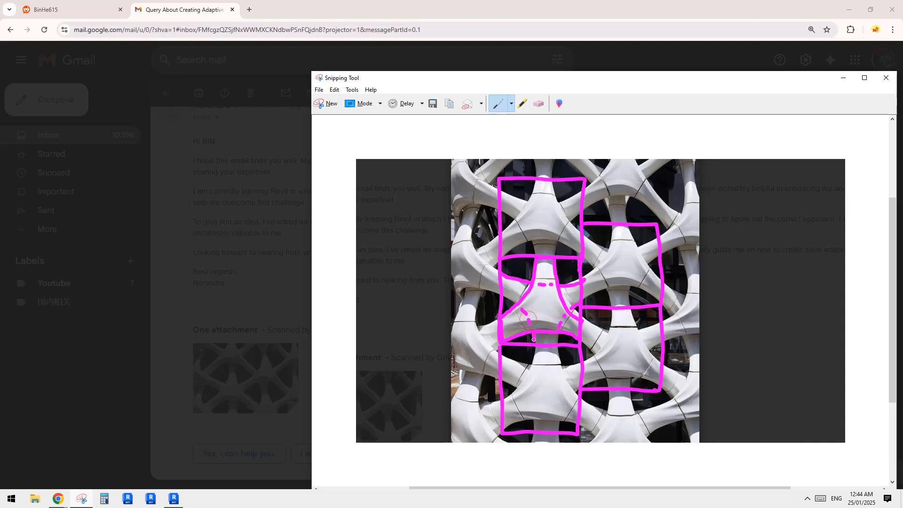
left_click_drag(519, 307, 504, 280)
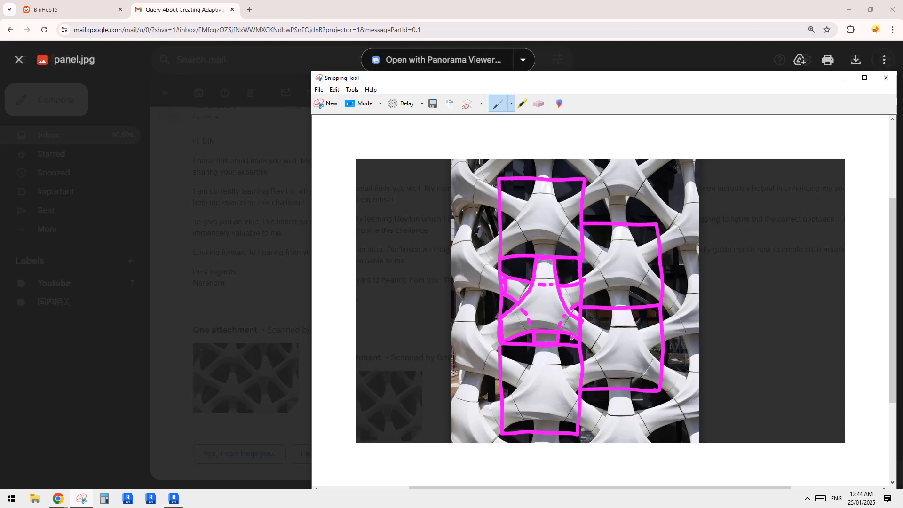
Reposition the Snipping Tool window and draw an upward arrow in the lowest rectangle of the three-rectangle column
left_click_drag(589, 81, 570, 64)
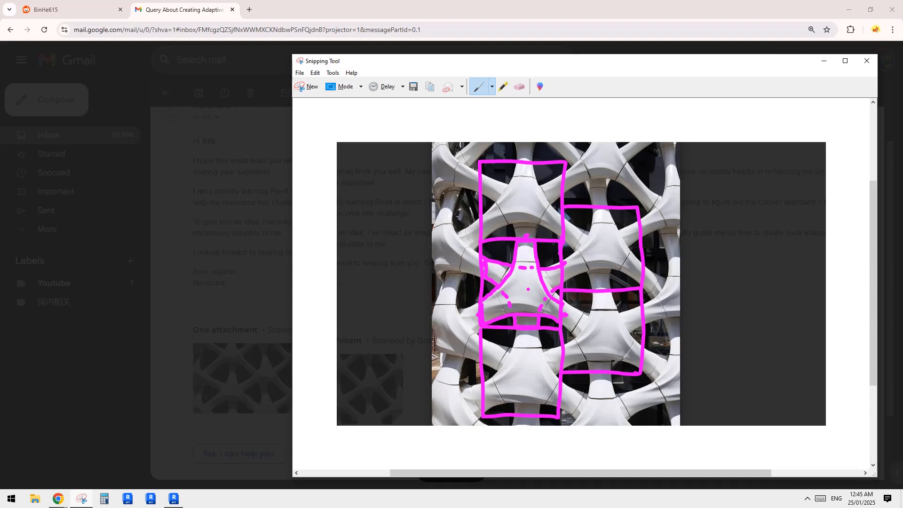
left_click_drag(523, 389, 524, 348)
mouse_move(511, 363)
left_mouse_down()
mouse_move(523, 349)
mouse_move(536, 362)
left_mouse_up()
Sketch a lens-shaped panel section with dashed inner lines beside the photo and number its parts 1, 2 and 3
mouse_move(663, 231)
left_mouse_down()
mouse_move(723, 210)
mouse_move(747, 216)
left_mouse_up()
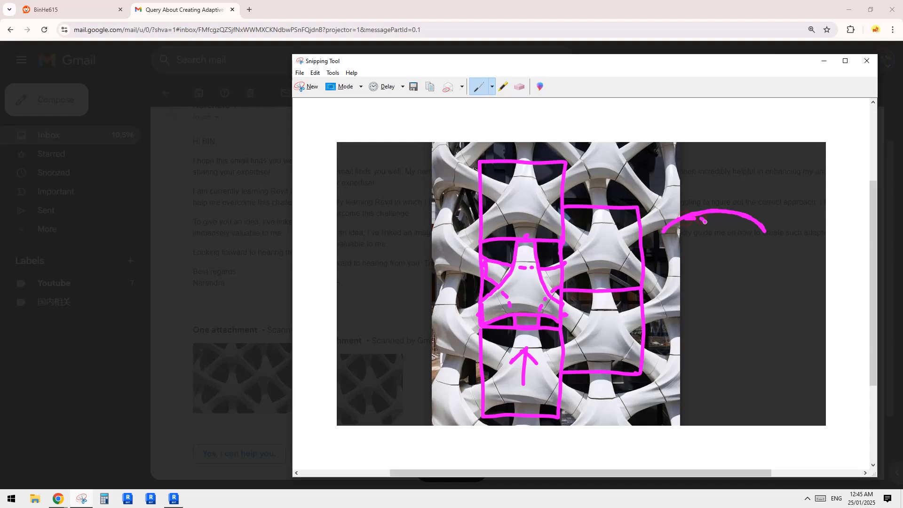
left_click_drag(746, 216, 728, 224)
left_click_drag(724, 231, 723, 234)
left_click_drag(673, 243, 674, 248)
mouse_move(677, 225)
left_mouse_down()
mouse_move(693, 216)
mouse_move(752, 223)
left_mouse_up()
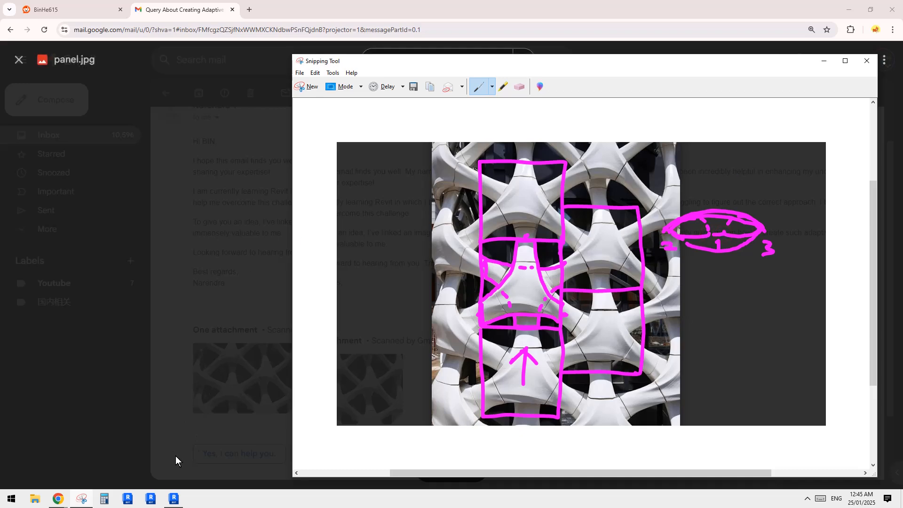
Switch back to Revit and view the panelled surface in the 20250120 family
left_click(174, 498)
scroll(523, 296, "down", 3)
scroll(405, 226, "up", 1)
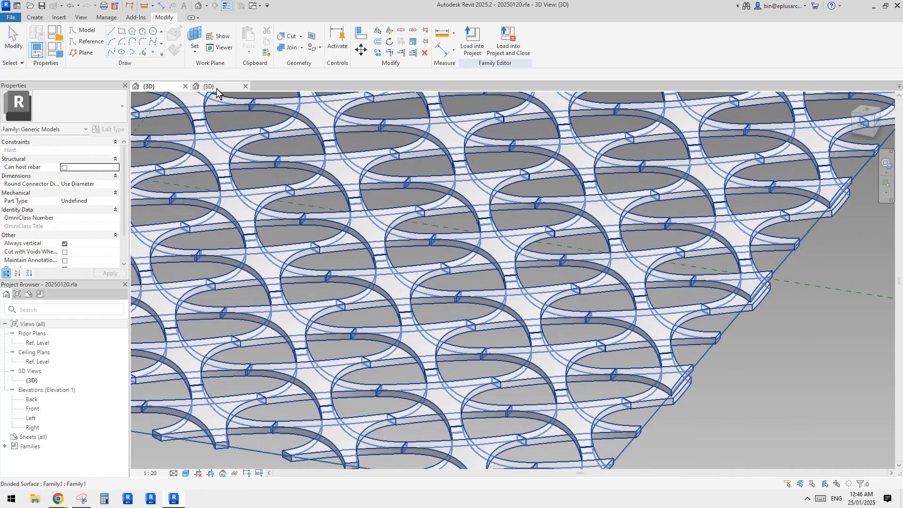
Close the 25008 project's 3D view and look over the panelled surface in the 20250120 family
left_click(214, 88)
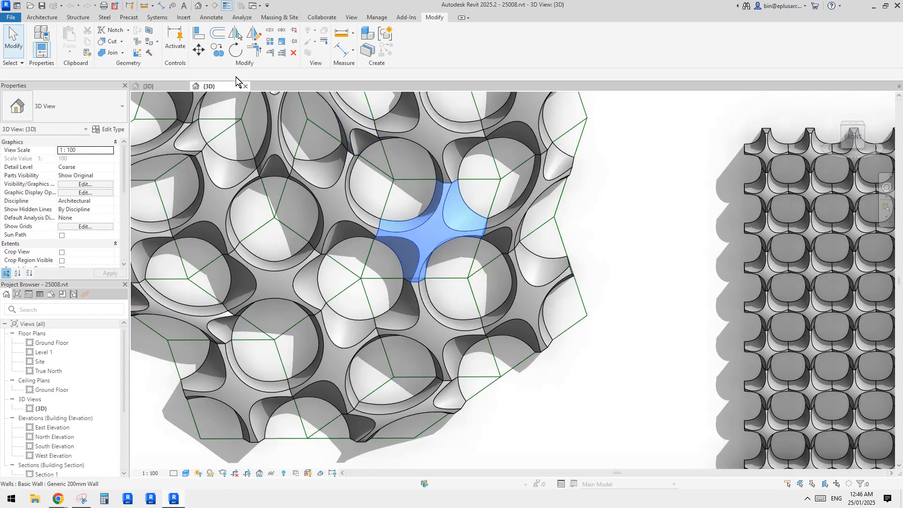
left_click(179, 87)
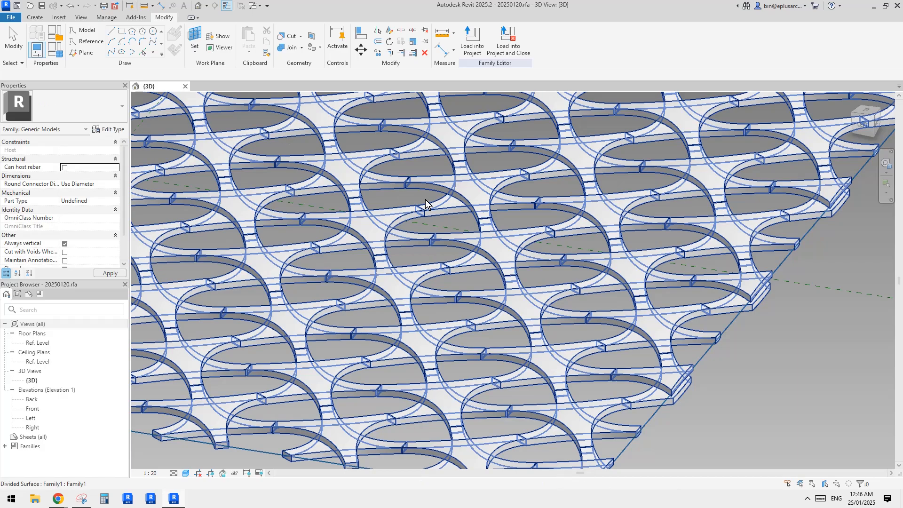
scroll(447, 220, "down", 3)
scroll(444, 255, "up", 5)
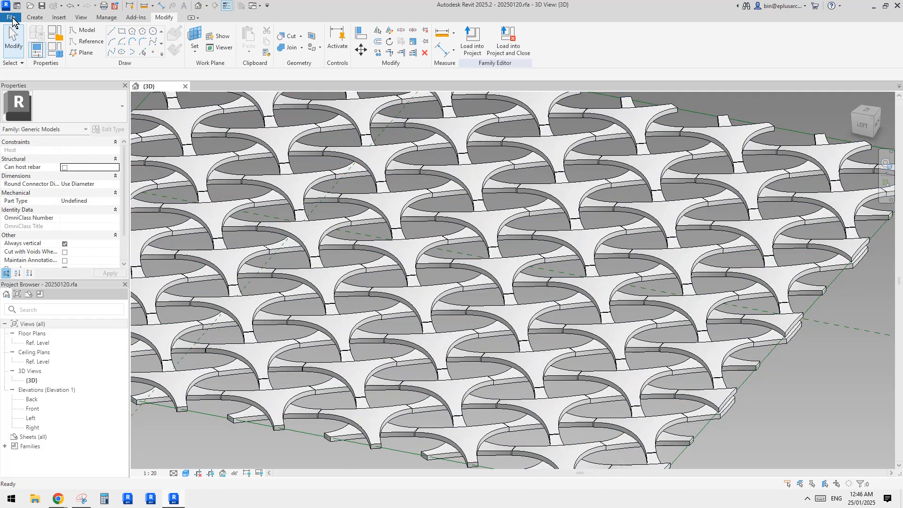
Create a new family from the Metric Generic Model Adaptive.rft template
mouse_move(57, 56)
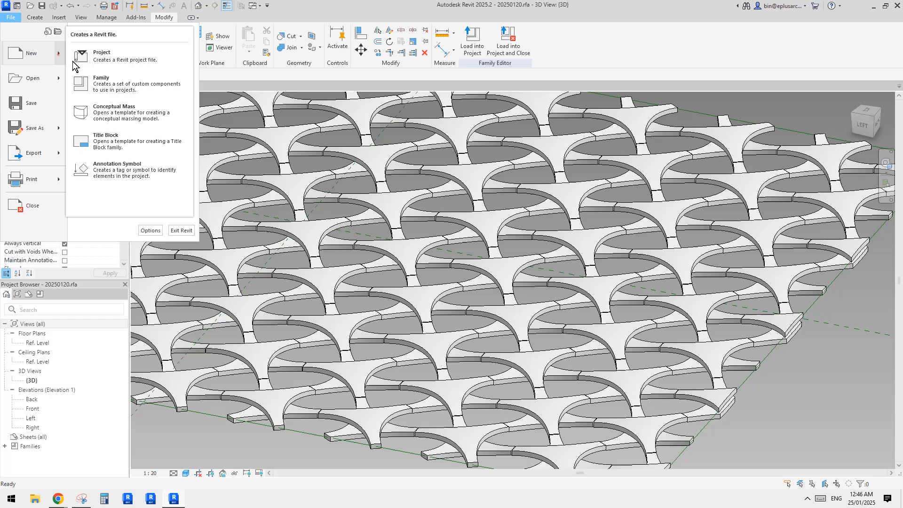
left_click(115, 87)
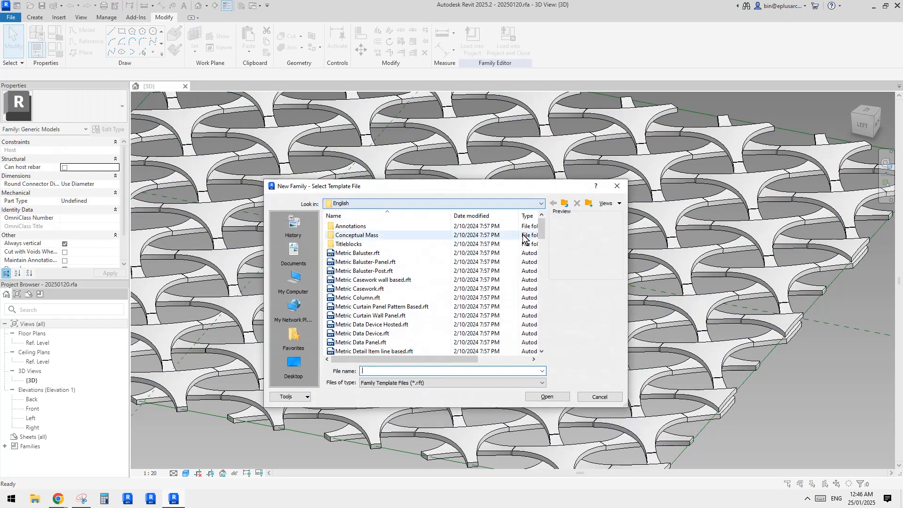
left_click(541, 273)
left_click(388, 262)
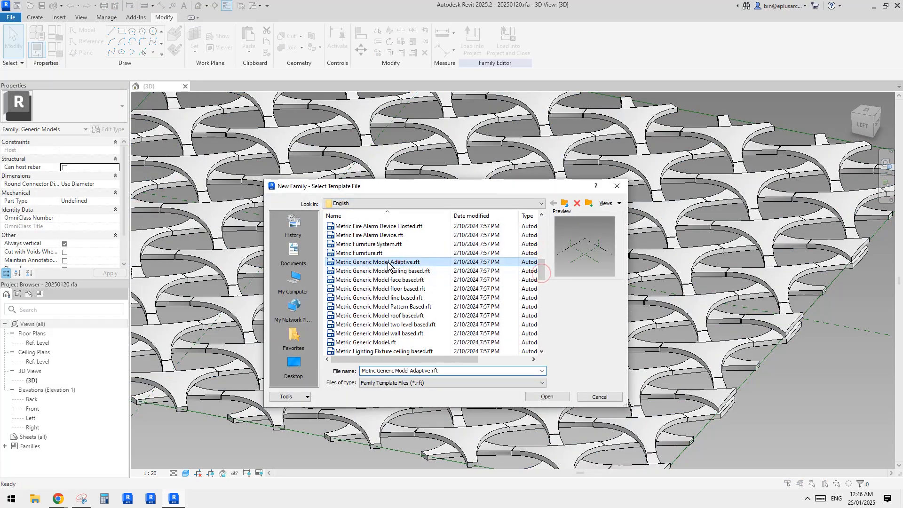
left_click(554, 395)
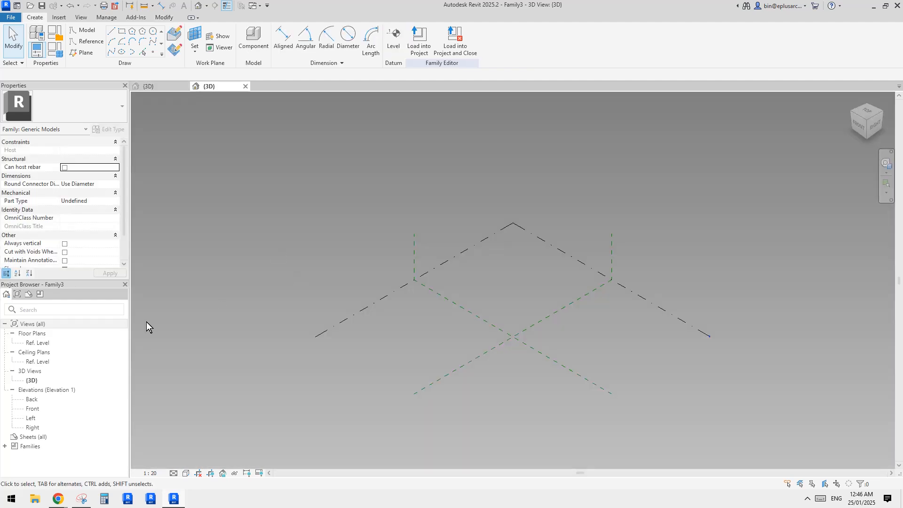
Open the Ref. Level floor plan and place three reference points in a triangle around the reference planes' intersection
double_click(38, 342)
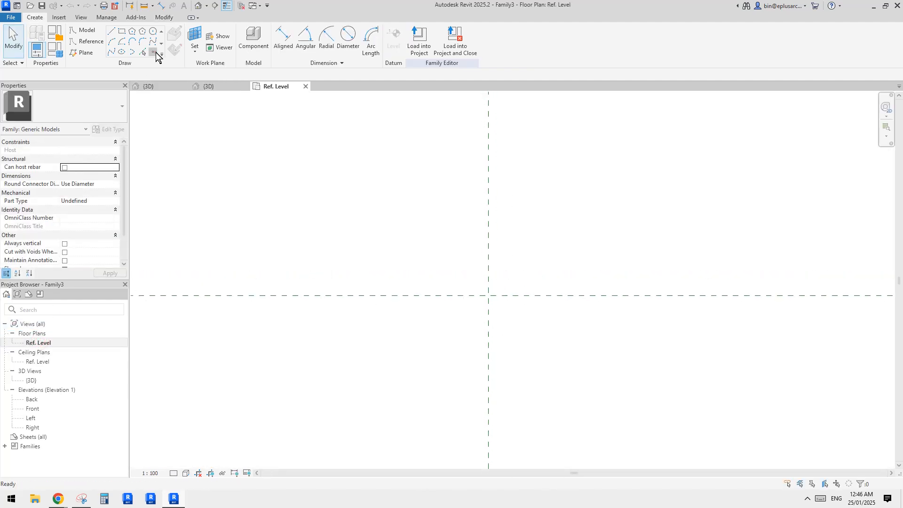
left_click(153, 53)
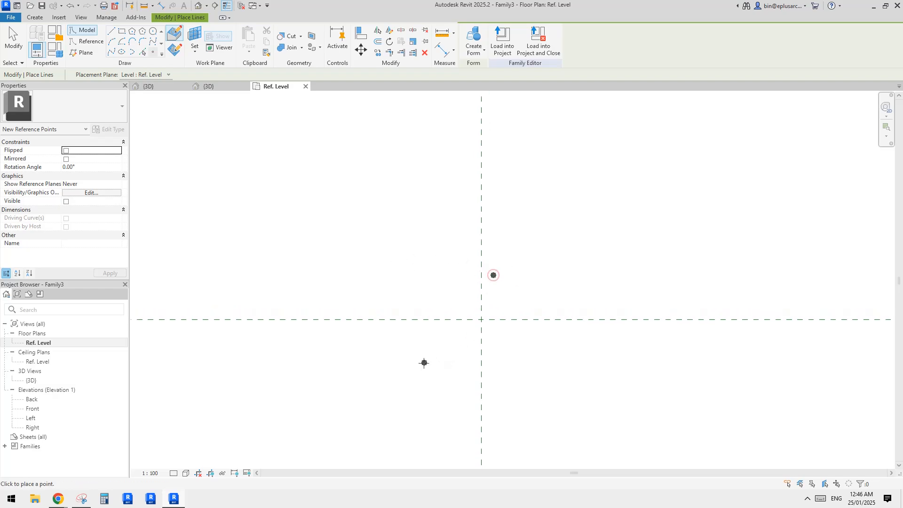
left_click(529, 373)
key("Escape")
key("Escape")
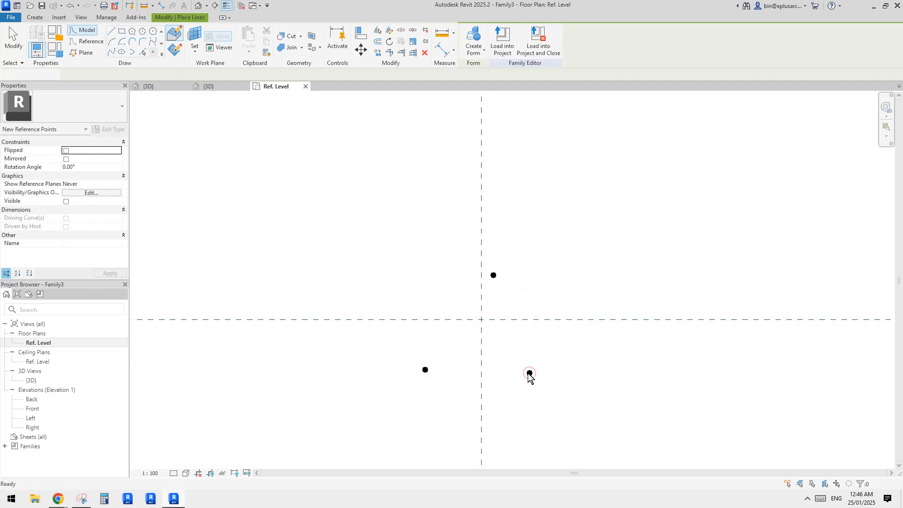
Move the three points into a more even triangle, with the lower-left one about 580 mm and 600 mm from the reference planes
left_click(531, 374)
scroll(480, 379, "up", 1)
scroll(480, 379, "up", 1)
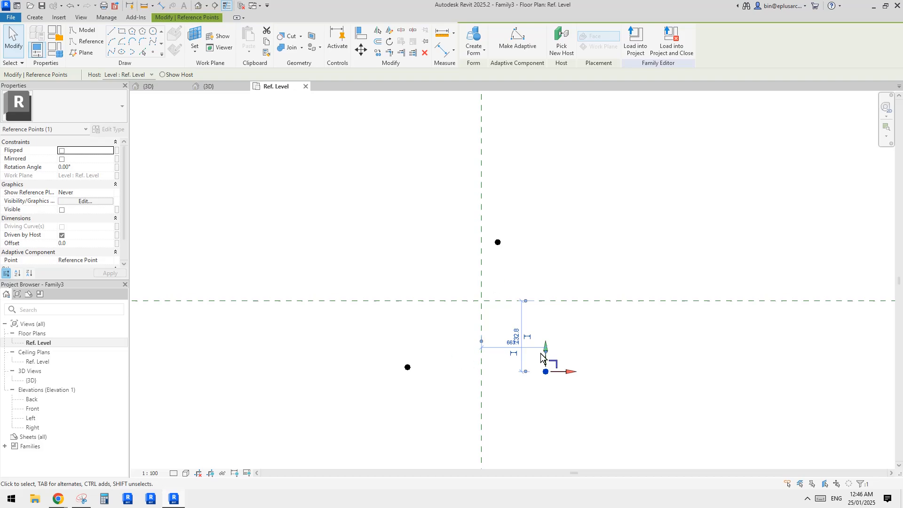
left_click_drag(556, 363, 562, 362)
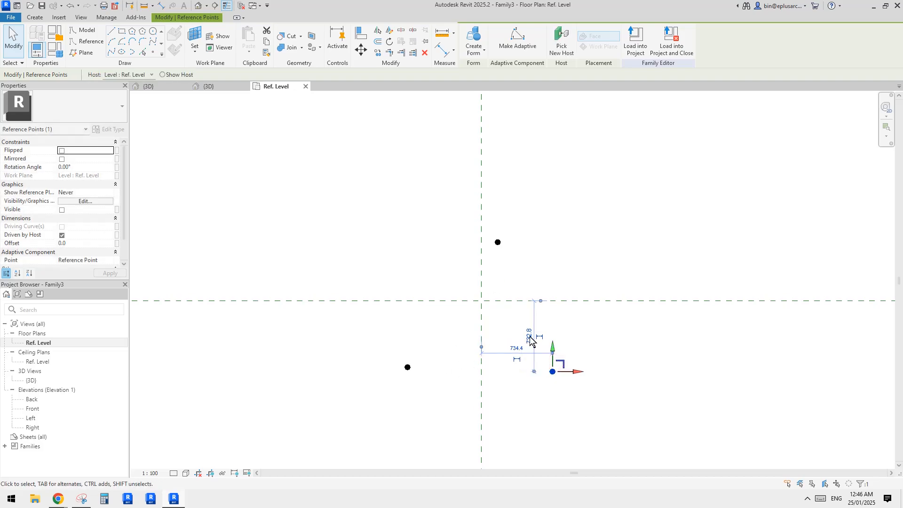
middle_click_drag(521, 370, 526, 369)
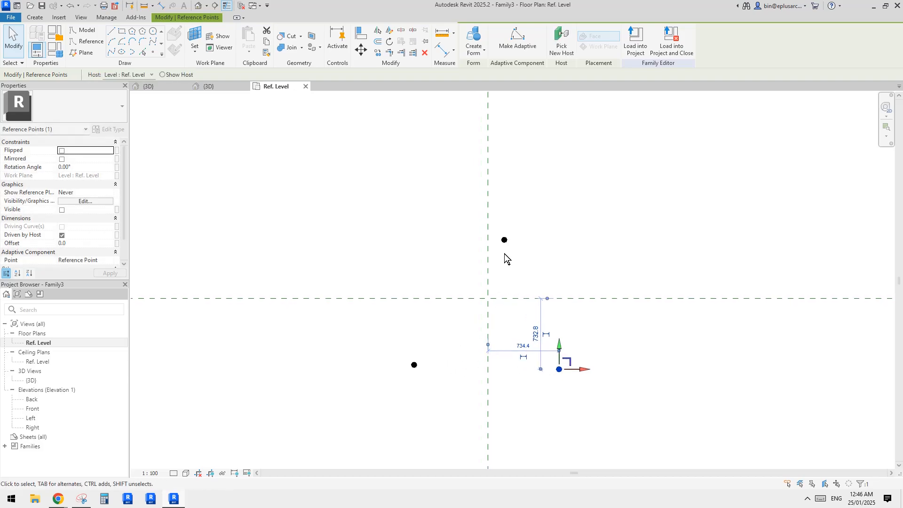
left_click(415, 366)
left_click_drag(415, 365, 432, 357)
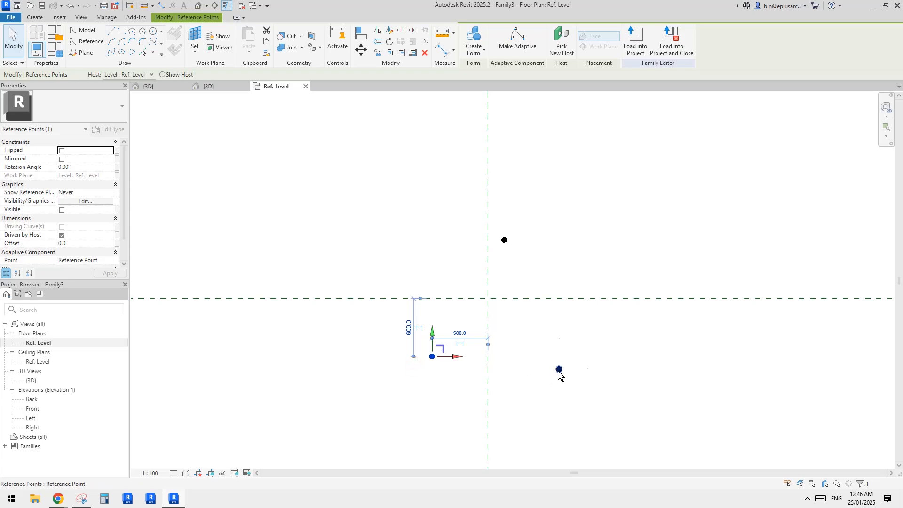
left_click_drag(559, 370, 554, 356)
left_click(504, 240)
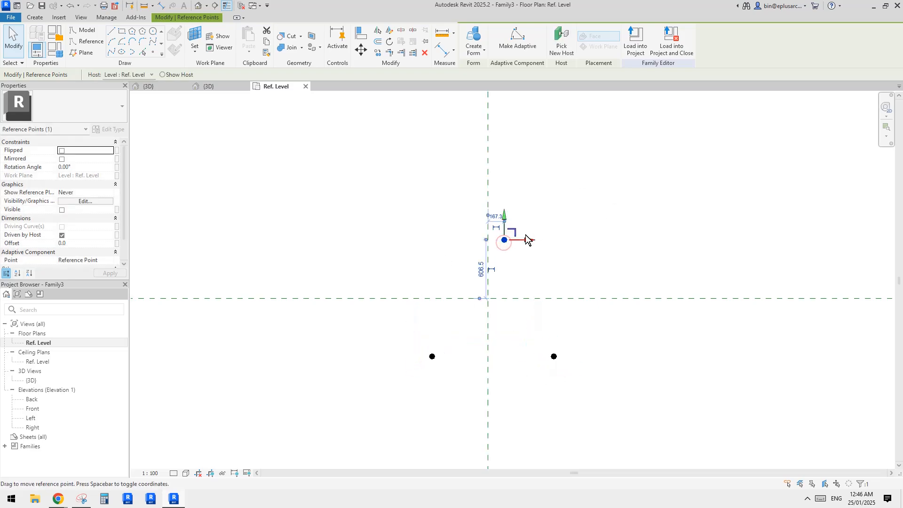
left_click_drag(502, 242, 498, 251)
left_click(515, 256)
Make all three reference points adaptive
scroll(515, 257, "down", 2)
middle_click_drag(514, 257, 475, 241)
scroll(475, 241, "up", 1)
left_click_drag(369, 205, 564, 384)
left_click(523, 45)
scroll(502, 242, "up", 1)
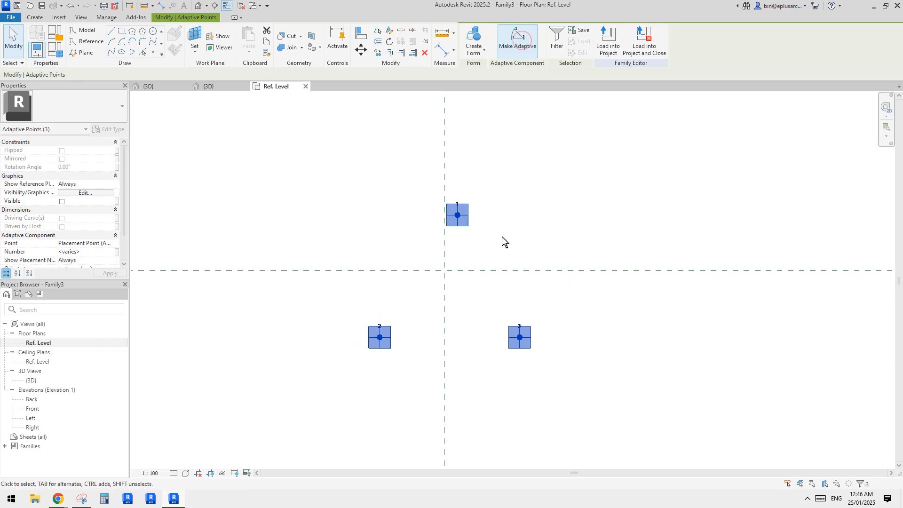
Connect adaptive points 1, 2 and 3 pairwise with Spline Through Points to form a closed triangle
middle_click_drag(523, 163, 528, 181)
left_click(292, 188)
left_click_drag(299, 184, 498, 391)
left_click(112, 53)
left_click_drag(325, 324, 547, 398)
left_click(109, 51)
left_click_drag(392, 184, 606, 426)
left_click(120, 52)
Convert the three triangle edges to reference lines
left_click(473, 272)
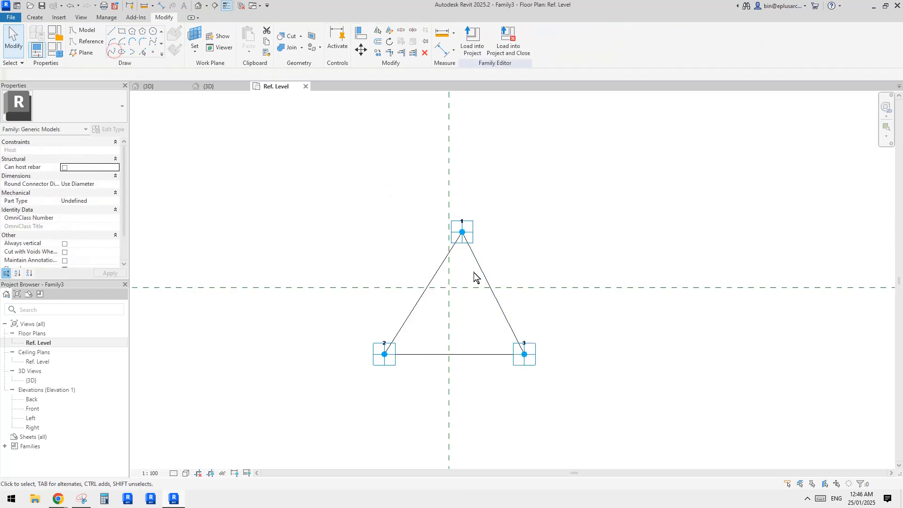
key("Tab")
left_click(478, 266)
left_click(66, 219)
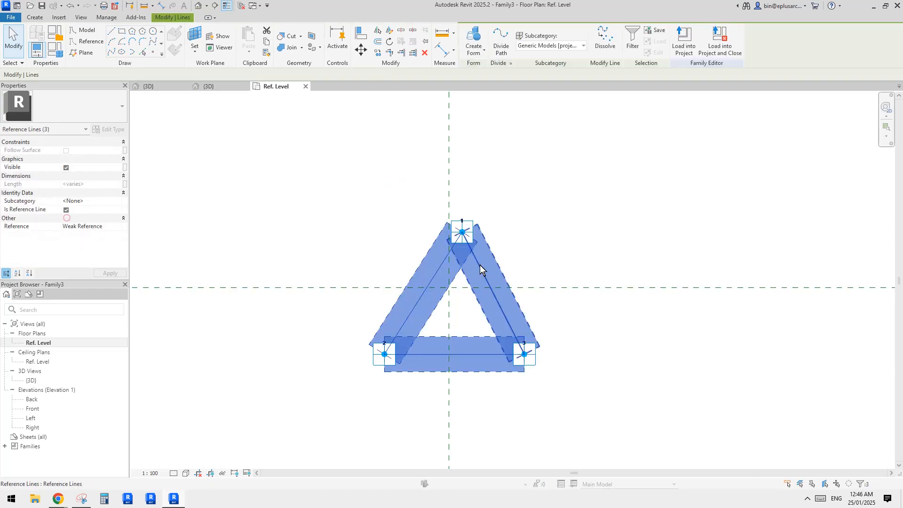
scroll(520, 299, "up", 4)
key("Escape")
Place a hosted reference point at the middle of each triangle edge running from point 1
middle_click_drag(572, 301, 492, 288)
middle_click_drag(517, 251, 515, 255)
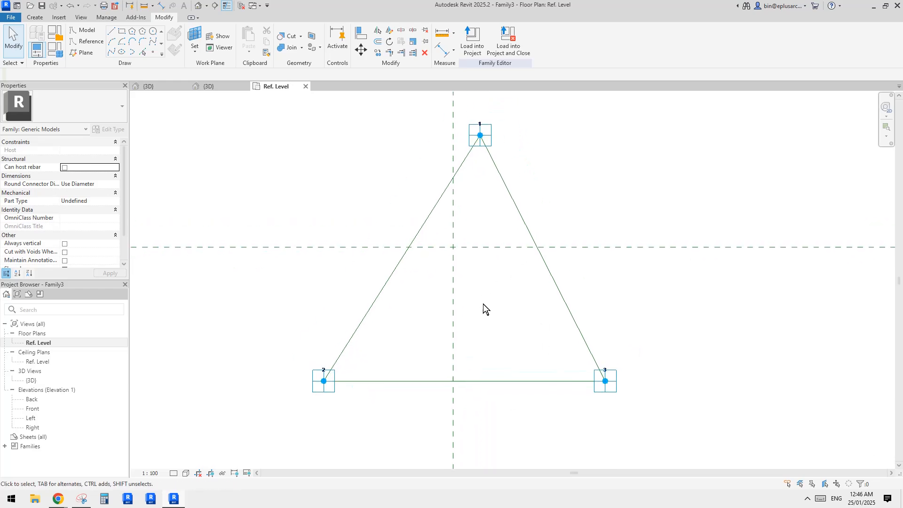
middle_click_drag(396, 351, 393, 351)
middle_click_drag(347, 383, 331, 379)
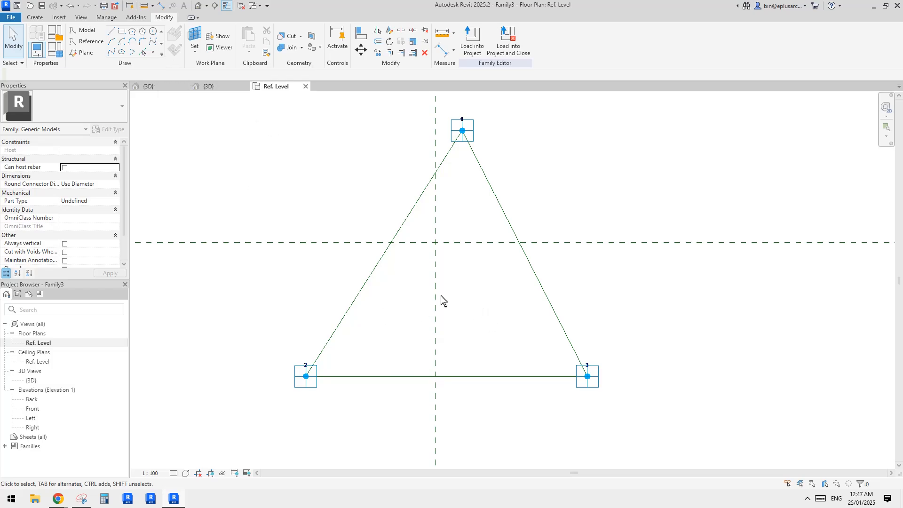
left_click(153, 52)
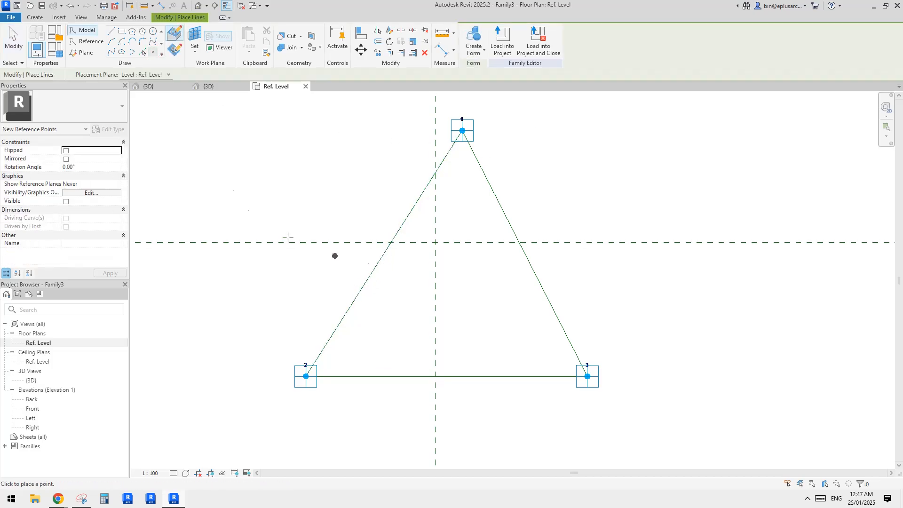
left_click(385, 255)
left_click(525, 254)
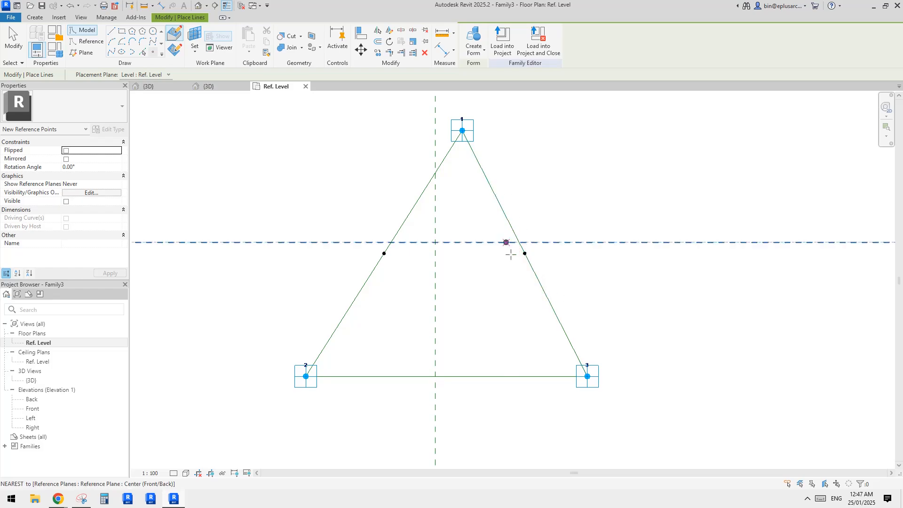
key("Escape")
Connect the midpoint of edge 1-2 to adaptive point 3 and make the line a reference line
left_click(385, 254)
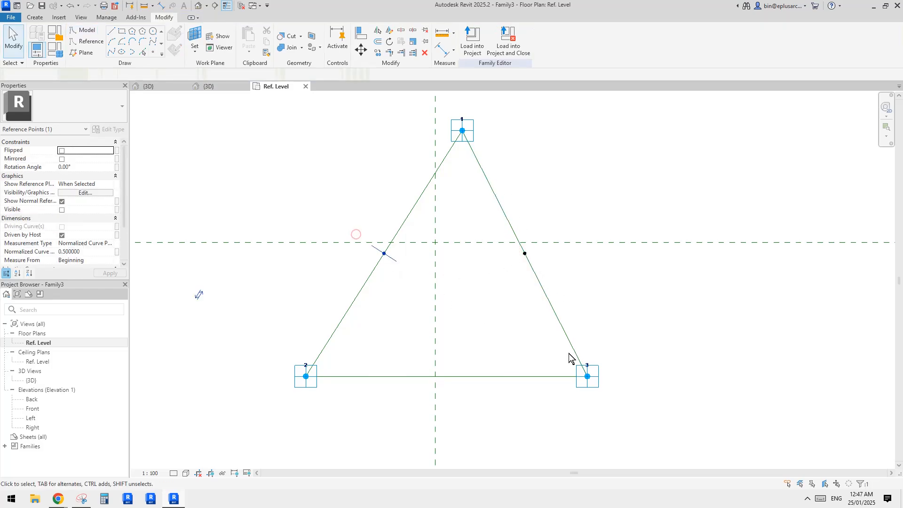
left_click(587, 376, "ctrl")
left_click(111, 53)
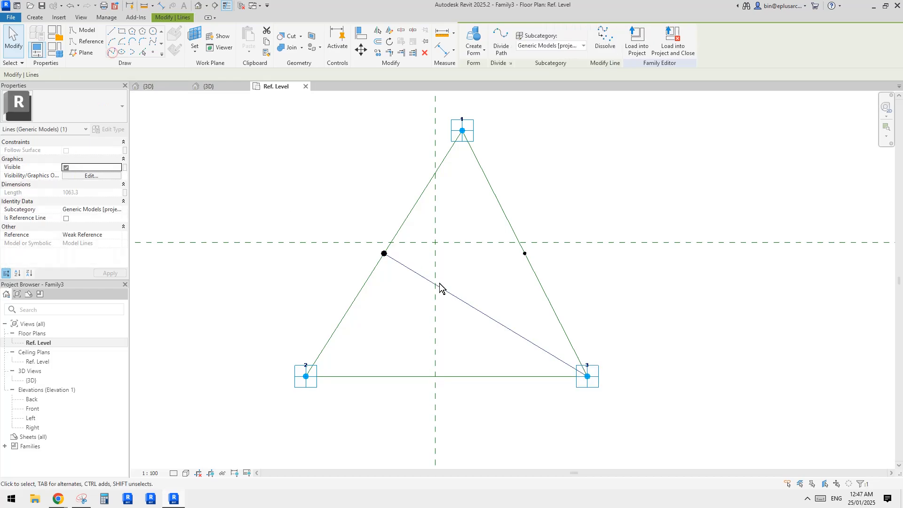
left_click(66, 219)
Connect the midpoint of edge 1-3 to adaptive point 2 and make the line a reference line
left_click_drag(486, 228, 554, 287)
left_click_drag(286, 335, 331, 384, "ctrl")
left_click(112, 52)
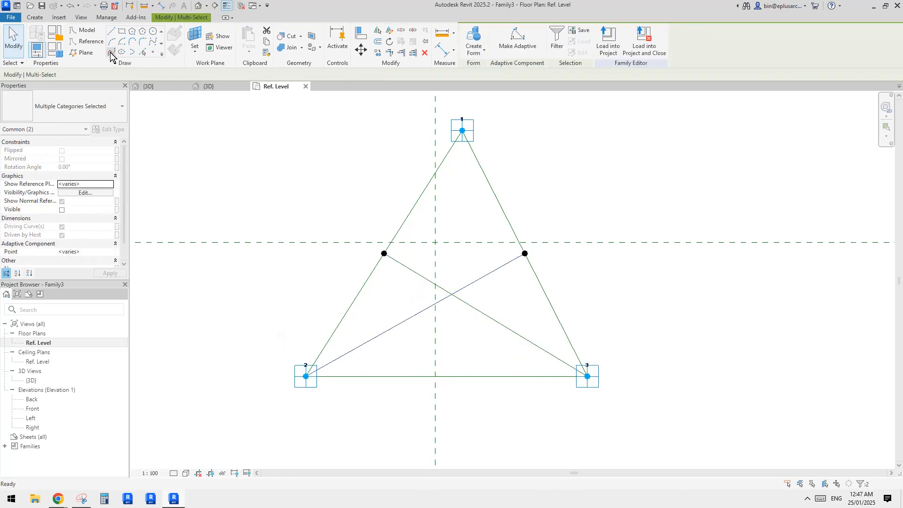
left_click(67, 218)
key("Escape")
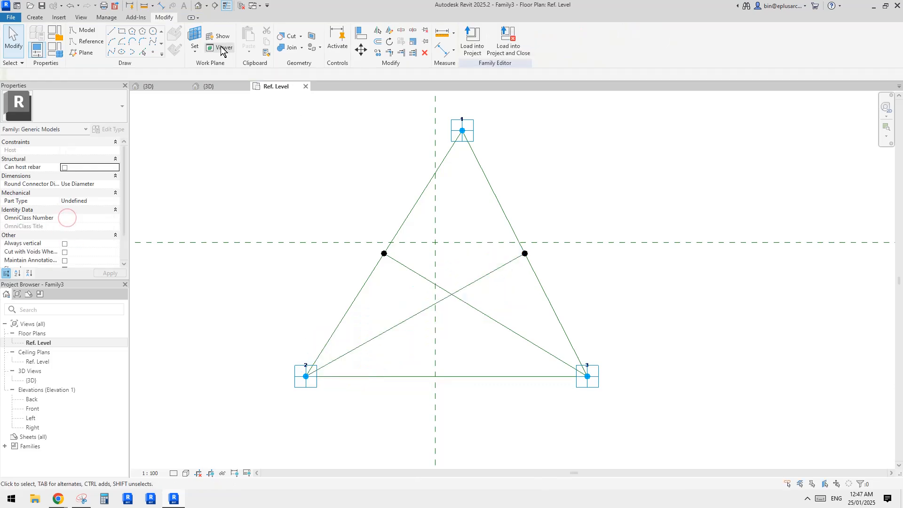
Place a reference point on the line from point 2 and host it by intersection with the line from point 3
left_click(153, 52)
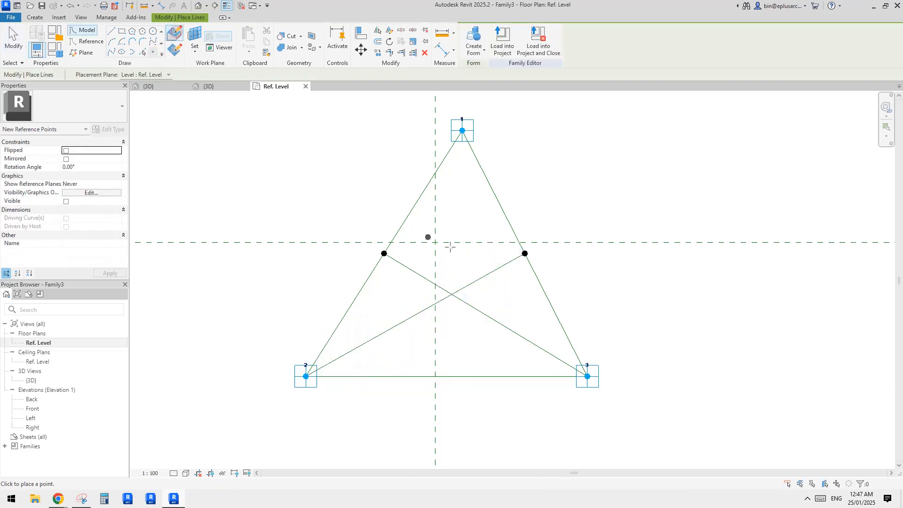
left_click(489, 273)
key("Escape")
left_click(490, 272)
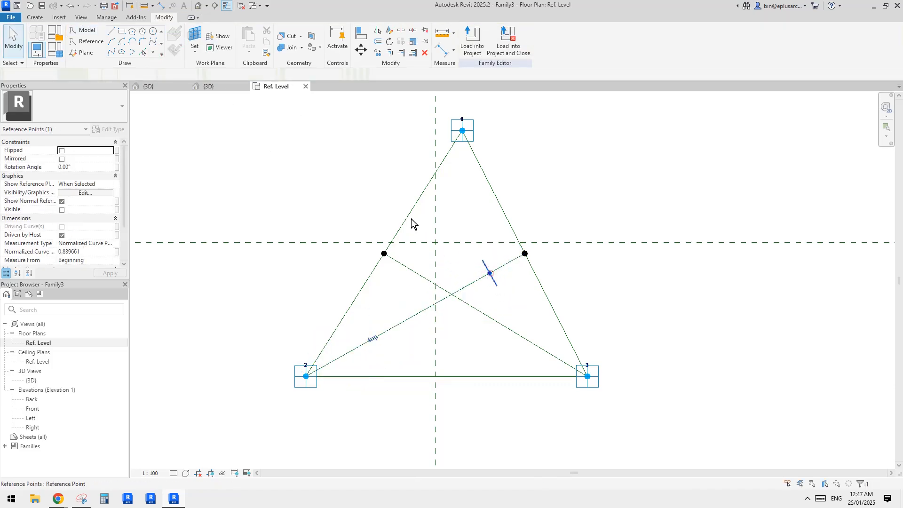
left_click(244, 76)
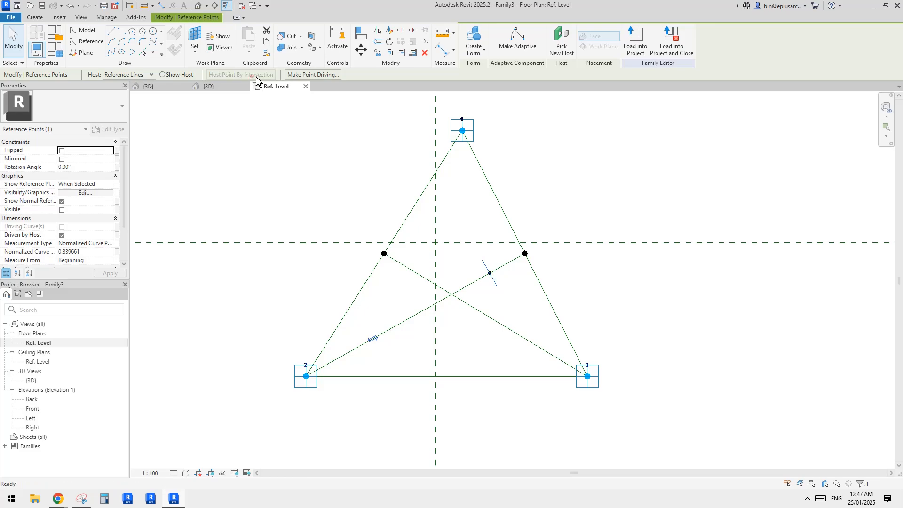
left_click(433, 282)
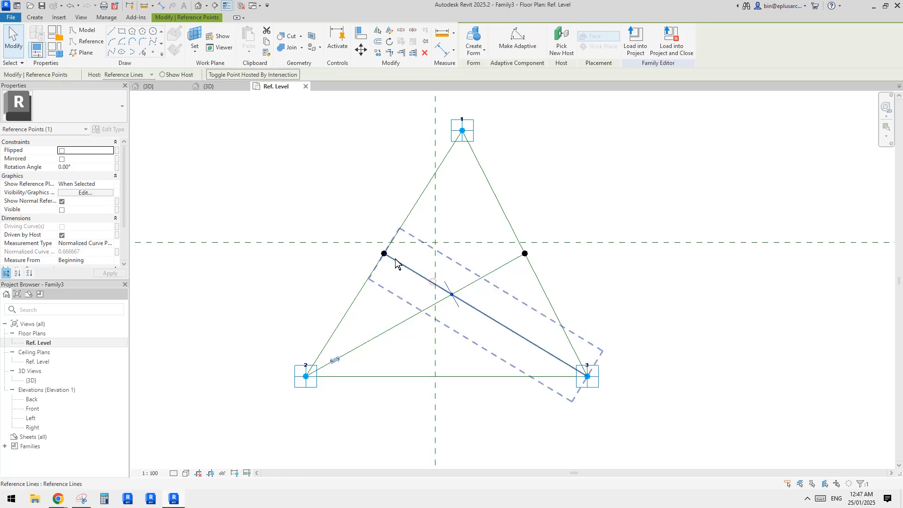
Examine the hosted point where the two inner reference lines cross
scroll(478, 283, "up", 2)
left_click(480, 285)
left_click(444, 300)
middle_click_drag(446, 304, 456, 271)
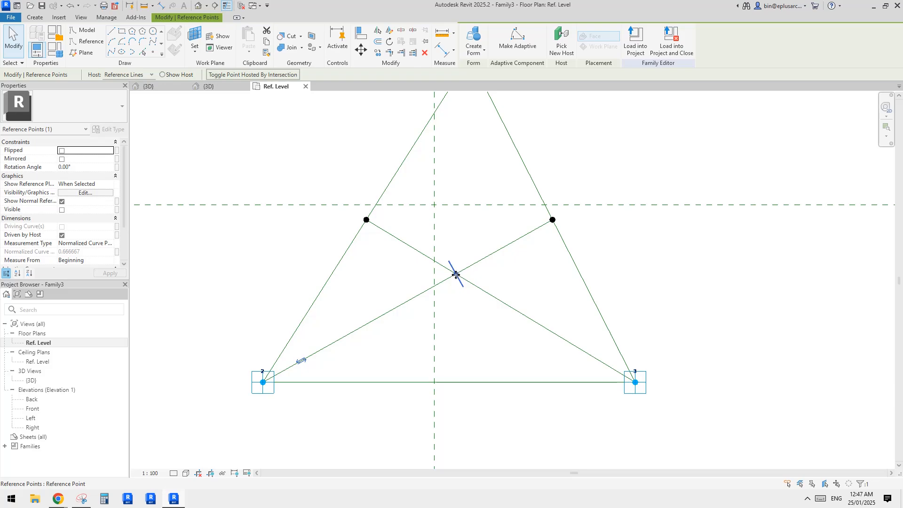
scroll(452, 255, "down", 2)
middle_click_drag(453, 267, 474, 296)
scroll(455, 289, "up", 1)
left_click(458, 303)
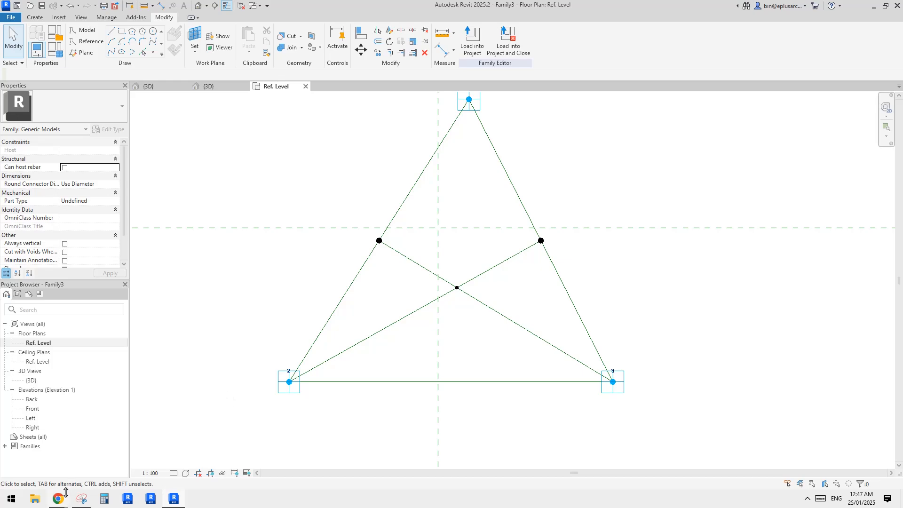
Switch to Chrome to view the panel.jpg reference photo, and return to the Revit family
mouse_move(59, 499)
left_click(148, 471)
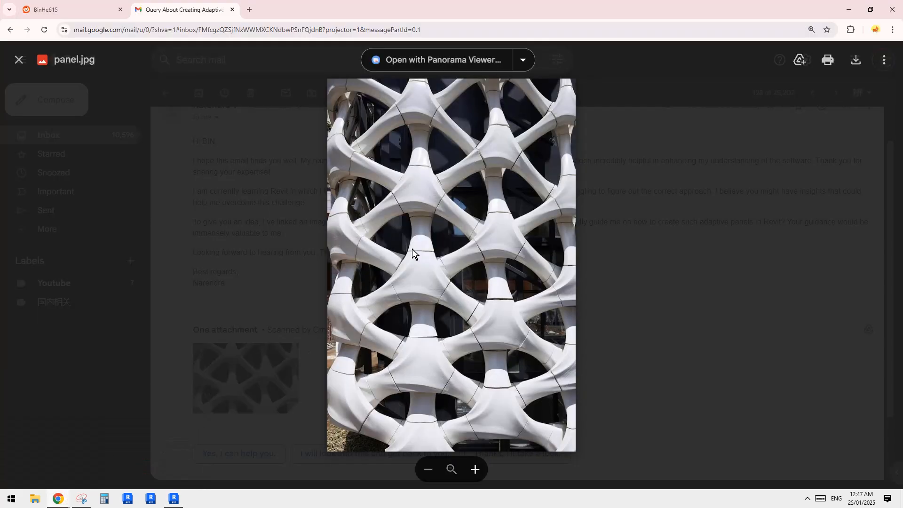
left_click(173, 498)
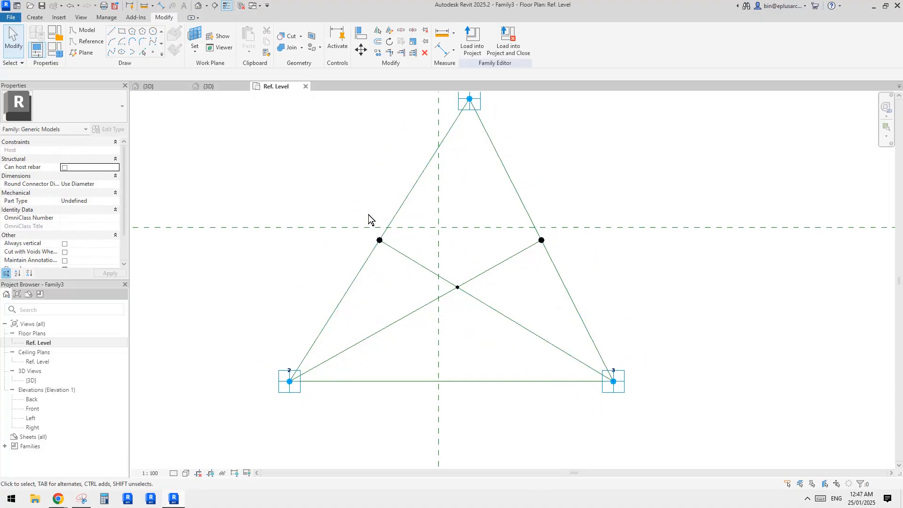
Place a reference point at the midpoint of the edge between adaptive points 2 and 3
left_click(452, 214)
middle_click_drag(456, 280, 458, 272)
left_click_drag(456, 262, 469, 305)
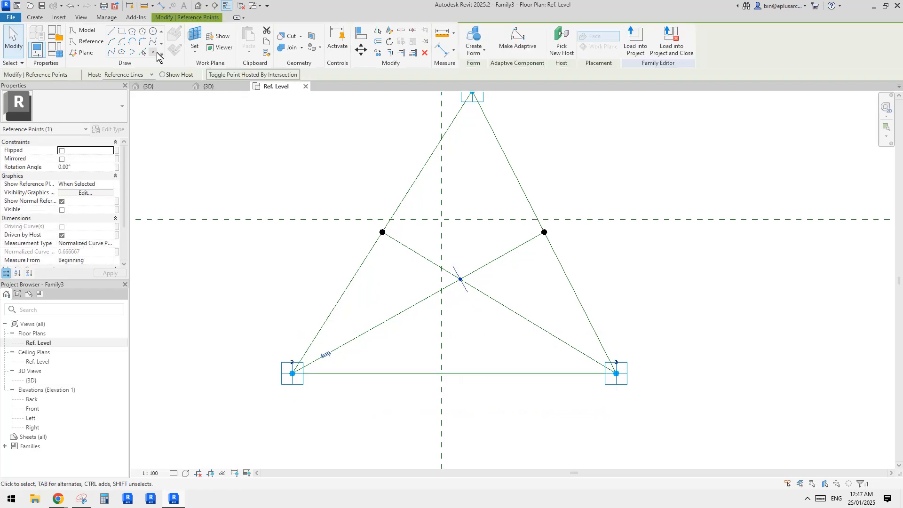
left_click(155, 53)
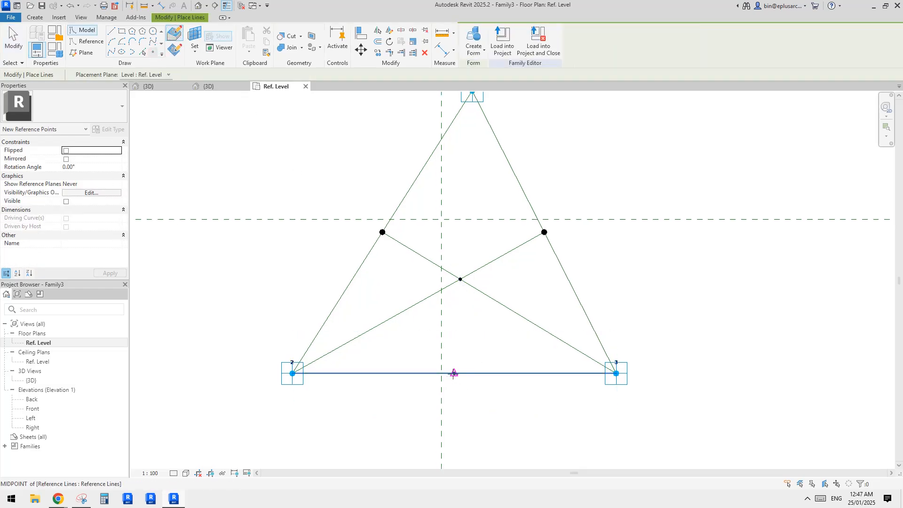
left_click(456, 375)
key("Escape")
Connect the midpoint of edge 2-3 to the central intersection point with a spline and make it a reference line
left_click_drag(448, 356, 466, 389)
left_click_drag(456, 262, 475, 305, "ctrl")
left_click(110, 52)
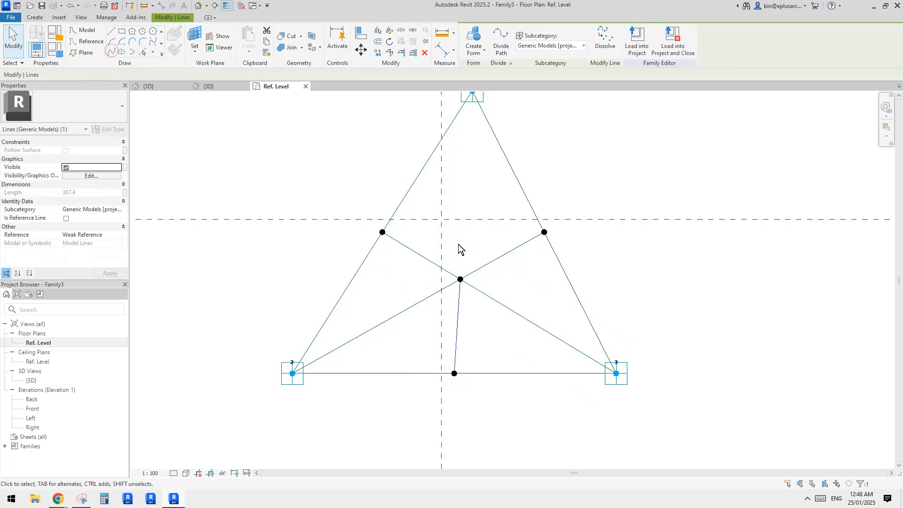
left_click(67, 219)
scroll(478, 310, "up", 1)
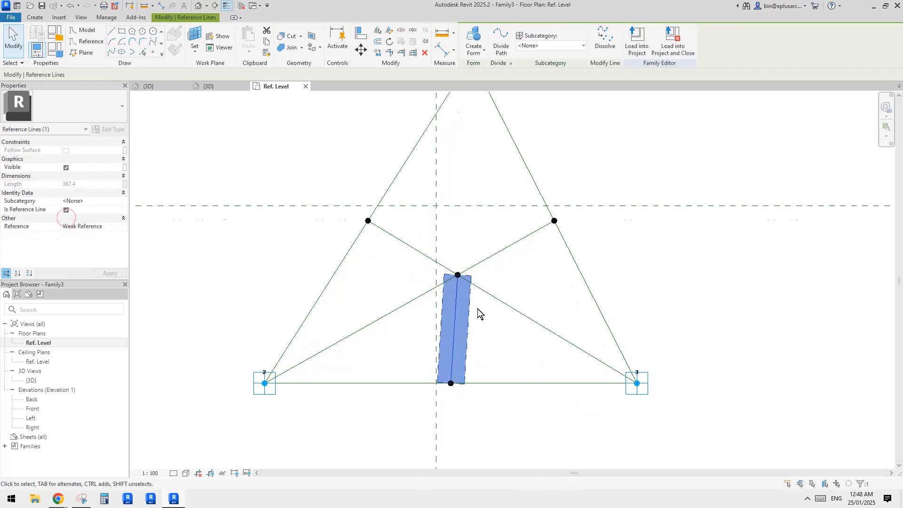
middle_click_drag(478, 311, 470, 343)
middle_click_drag(417, 324, 416, 324)
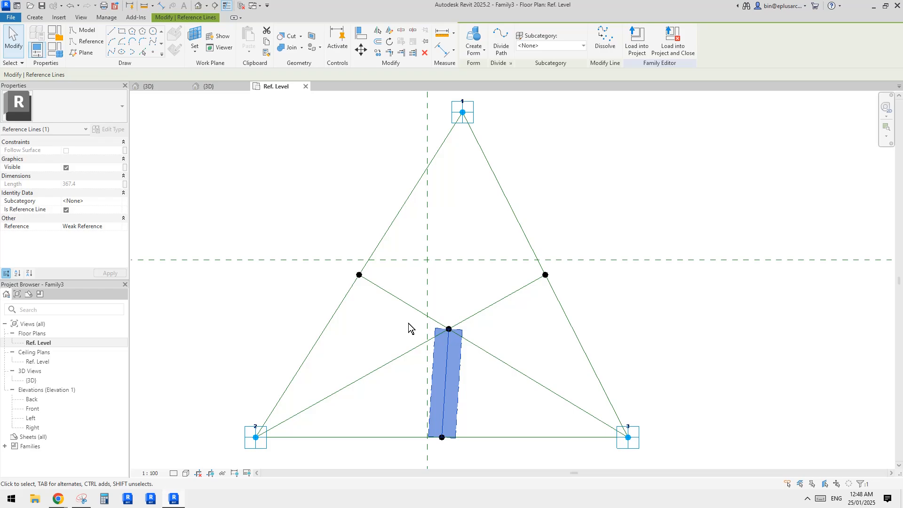
left_click(408, 325)
Turn off thin line display and set the view scale to 1:20
left_click(226, 6)
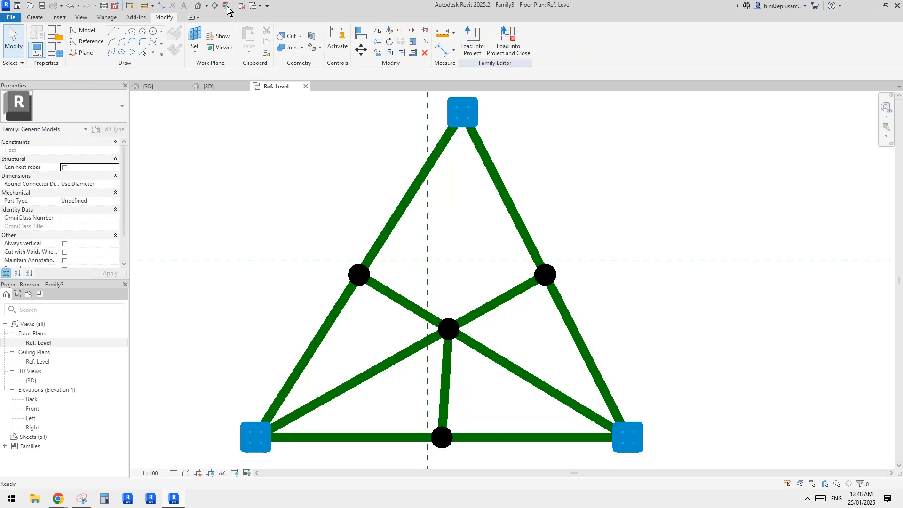
left_click(153, 472)
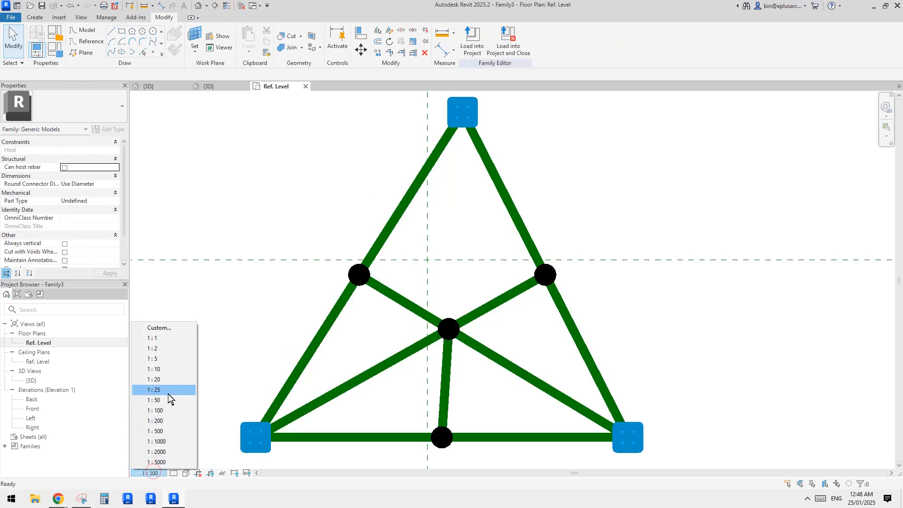
left_click(154, 379)
scroll(426, 367, "down", 2)
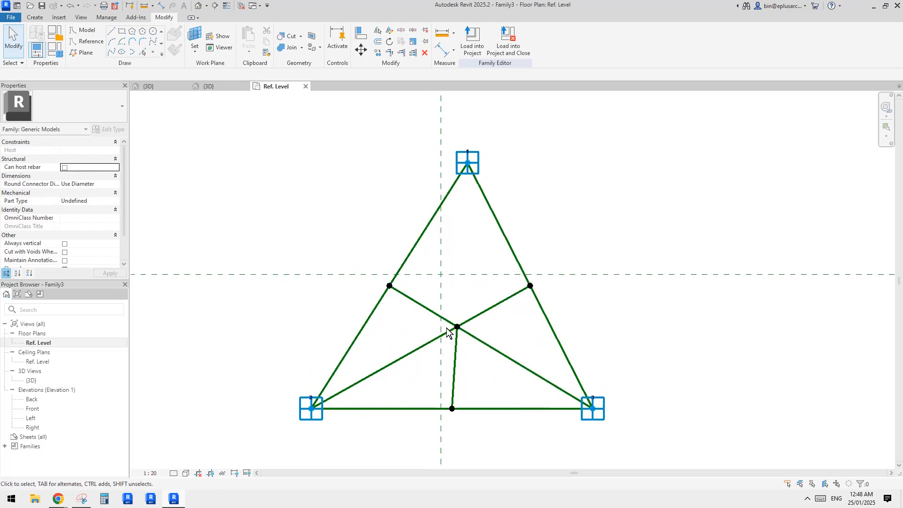
Connect the midpoint of edge 1-2 to the central intersection point and make the new line a reference line
left_click(390, 286)
left_click(467, 343, "ctrl")
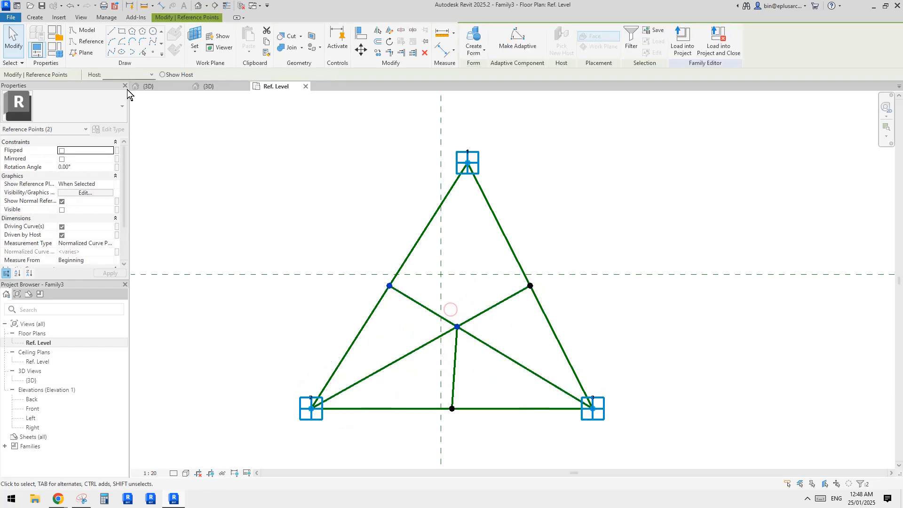
left_click(111, 50)
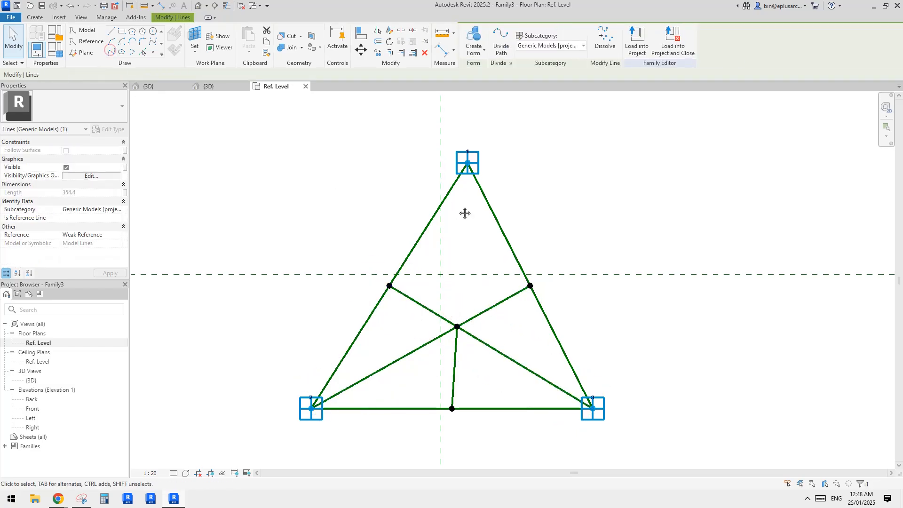
left_click(66, 219)
left_click(313, 267)
Connect the midpoint of edge 1-3 to the central intersection point and make the new line a reference line
left_click(518, 275)
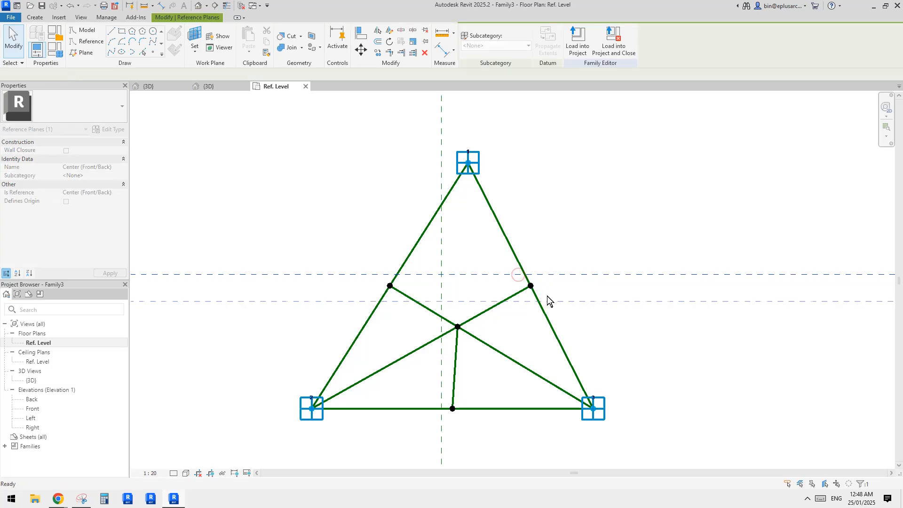
left_click(548, 300)
left_click_drag(494, 256, 559, 309)
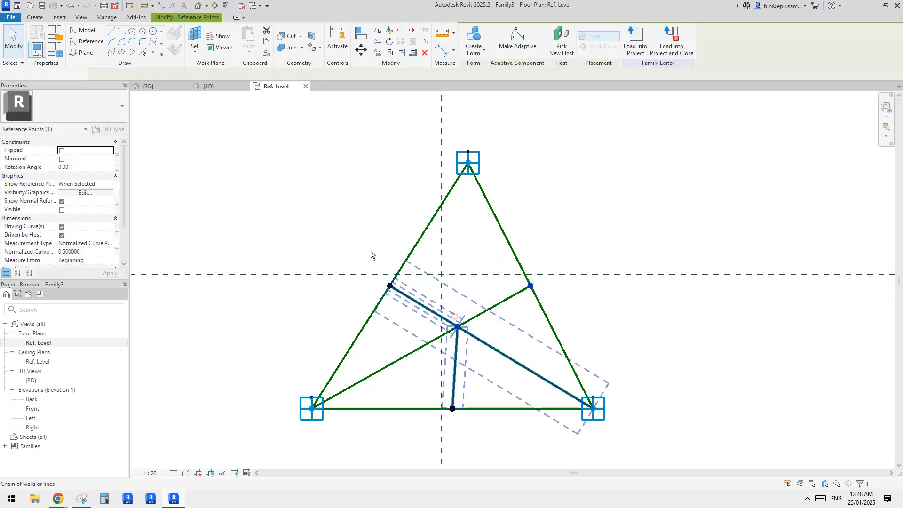
left_click(111, 52)
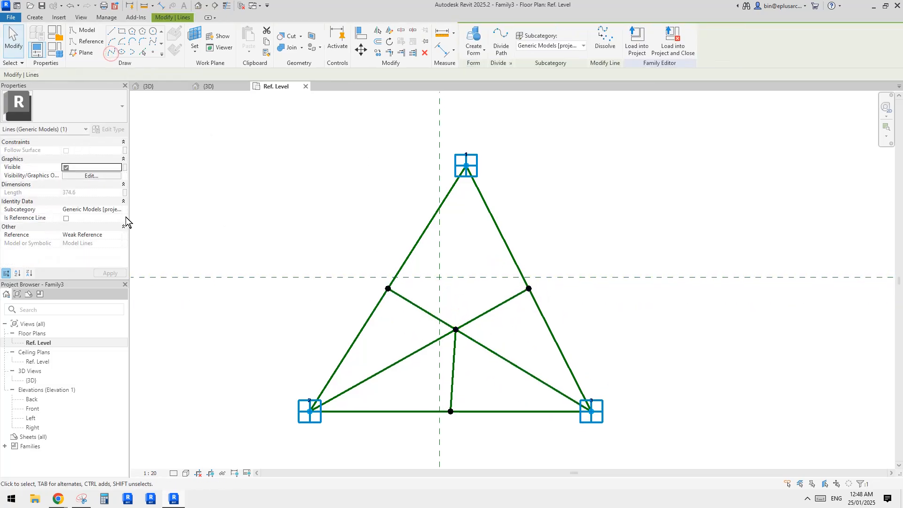
left_click(66, 220)
middle_click_drag(437, 286, 435, 284)
left_click(435, 285)
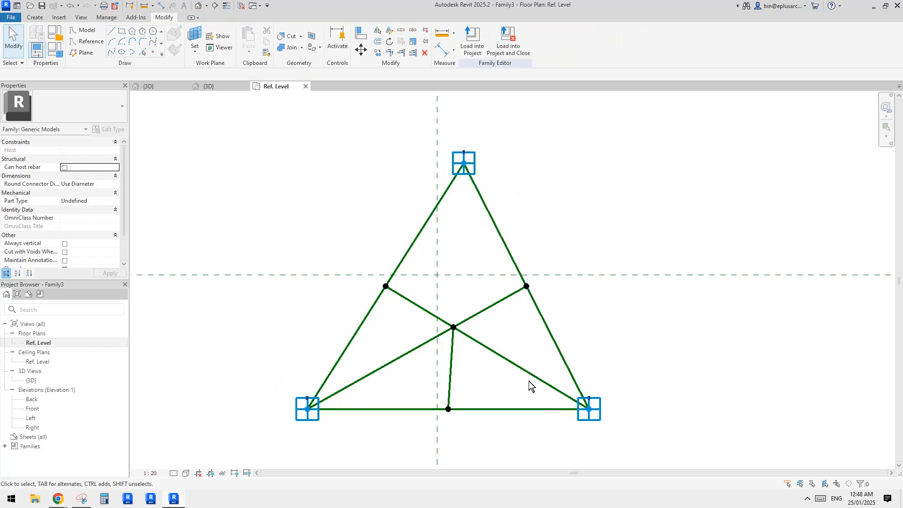
Temporarily hide the two full-length inner reference lines that run from adaptive points 3 and 2 to the opposite edges
left_click(512, 359)
middle_click_drag(485, 354, 494, 359)
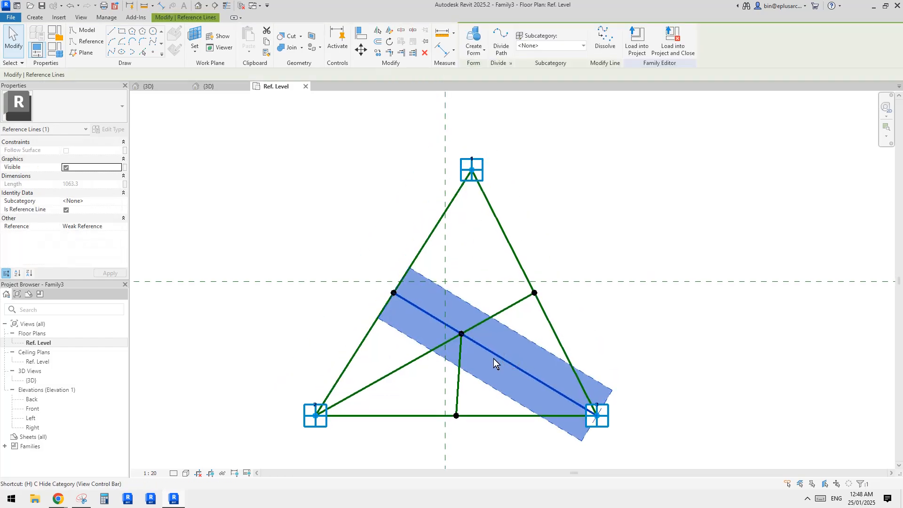
key("h")
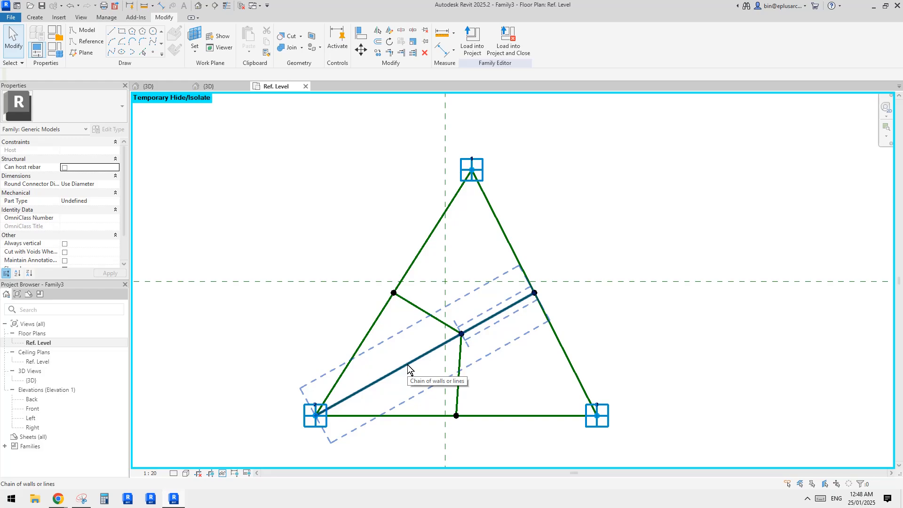
left_click(408, 365)
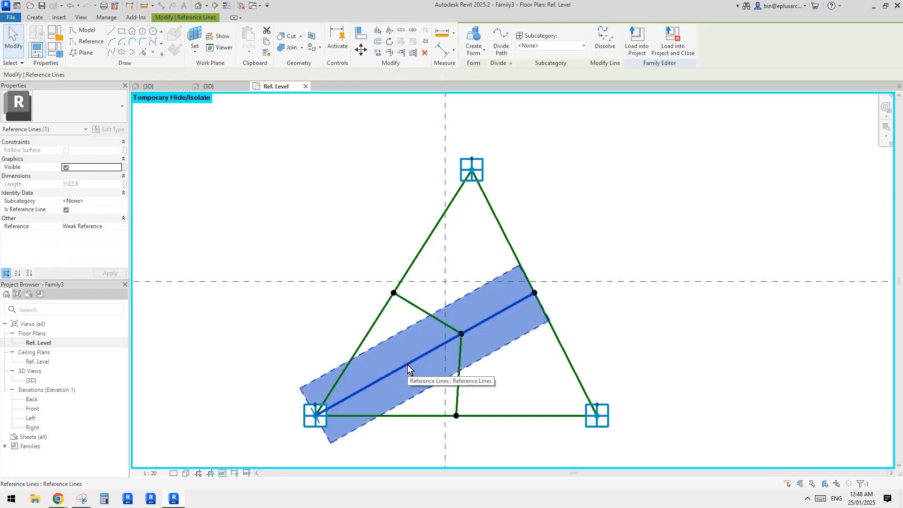
key("h")
scroll(487, 340, "up", 3)
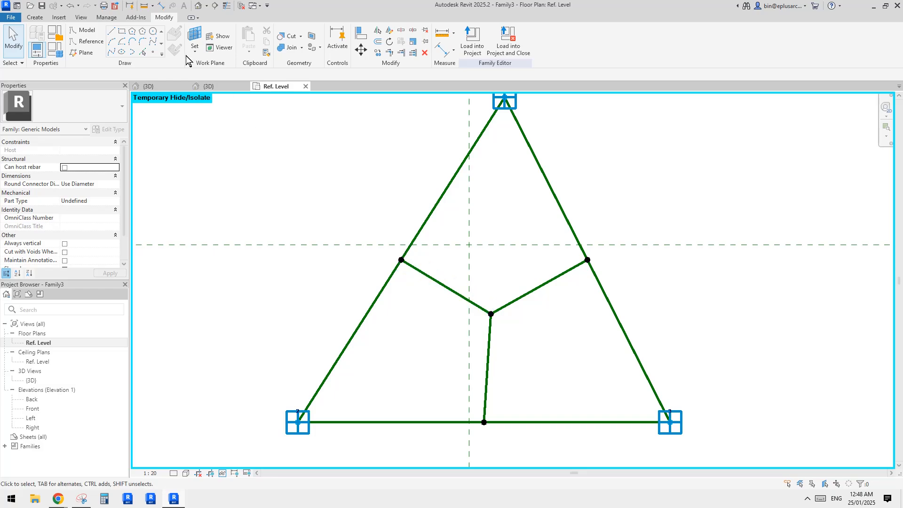
Place one reference point on each of the three short reference lines between the edge midpoints and the centre
left_click(155, 52)
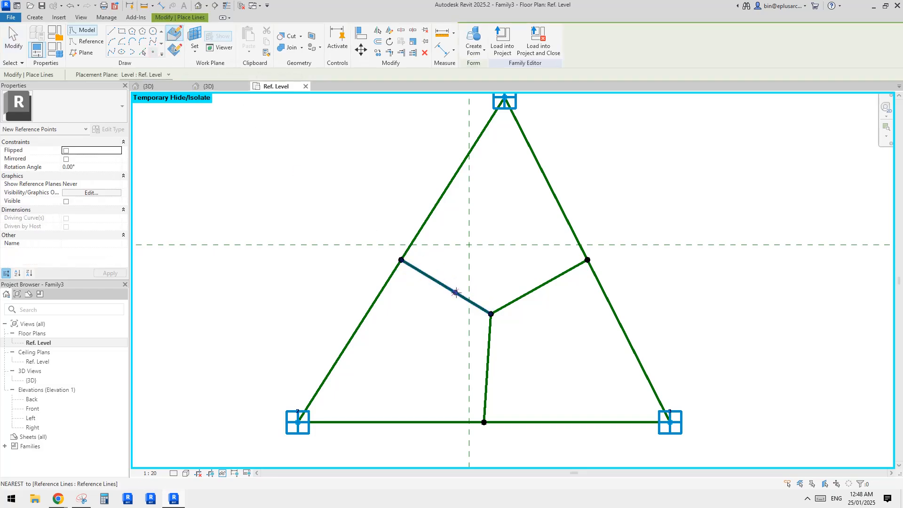
left_click(432, 278)
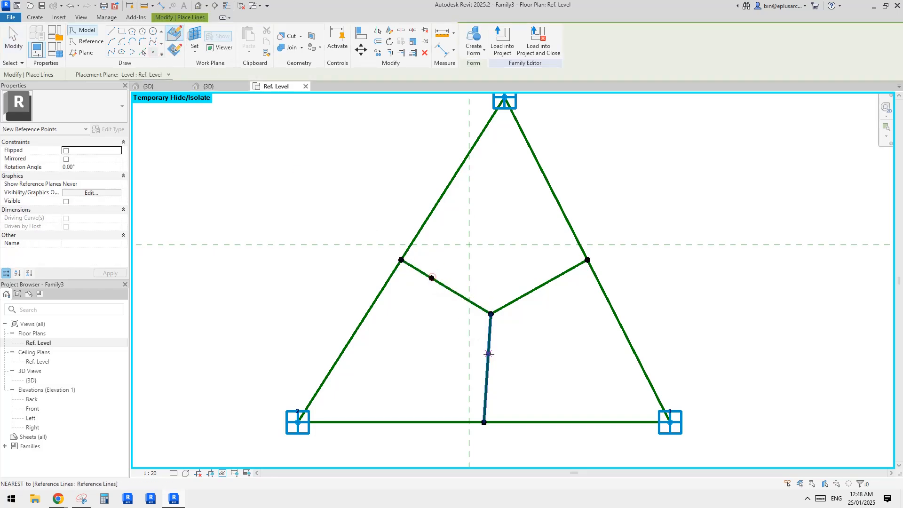
left_click(487, 381)
left_click(547, 282)
key("Escape")
key("Escape")
Check which end each new point measures from, and set the one on the edge 1-3 spoke to measure from End
left_click(431, 278)
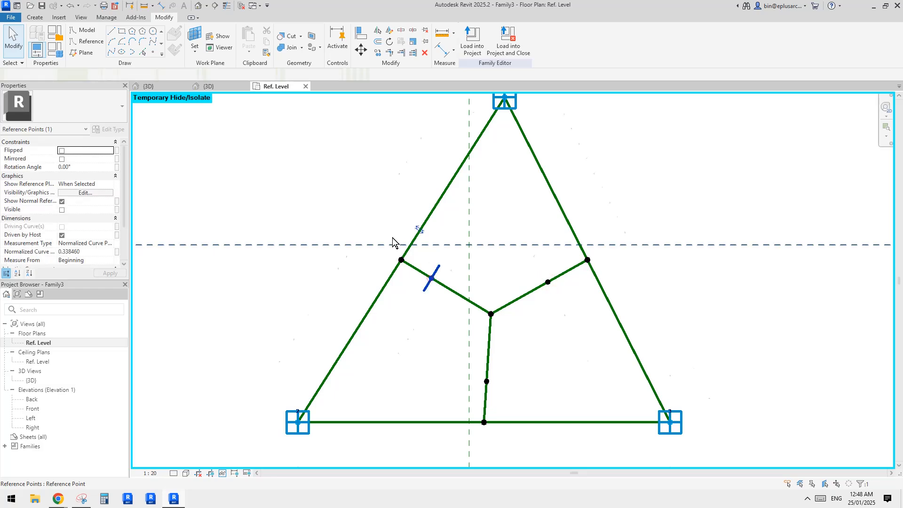
left_click(487, 382)
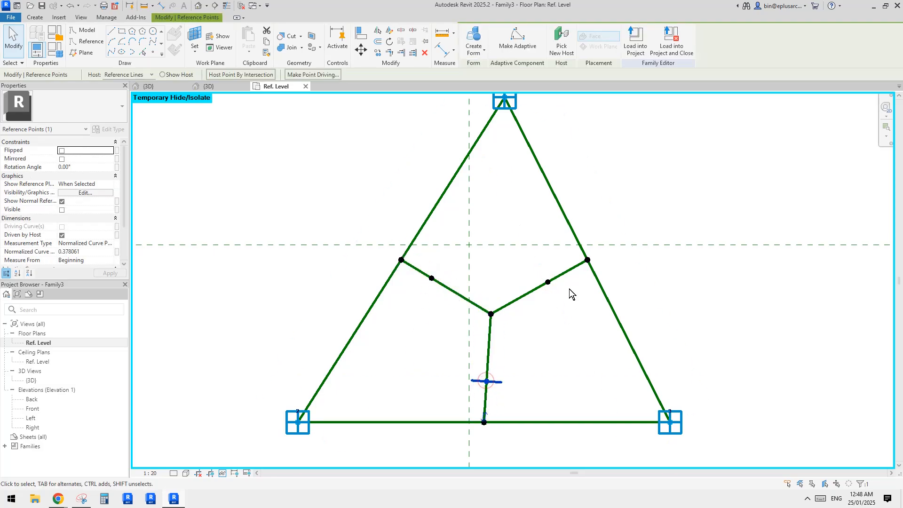
left_click(548, 282)
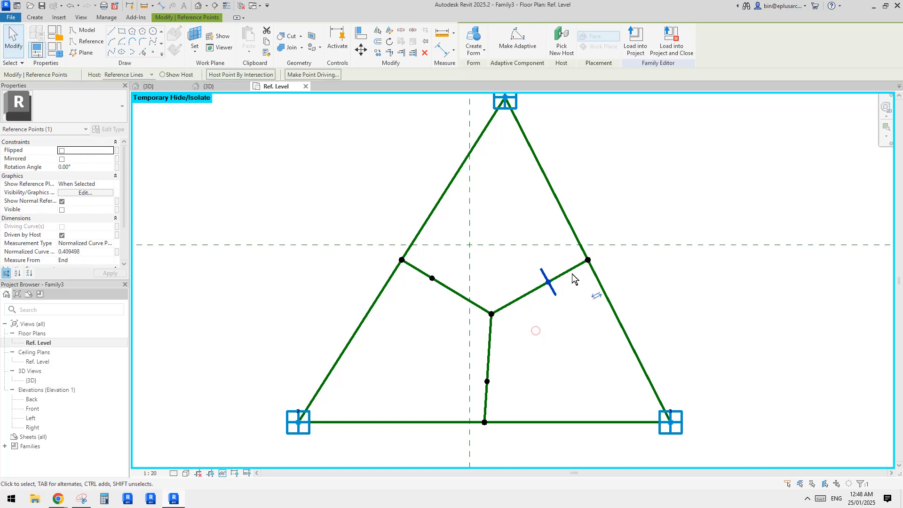
left_click(620, 259)
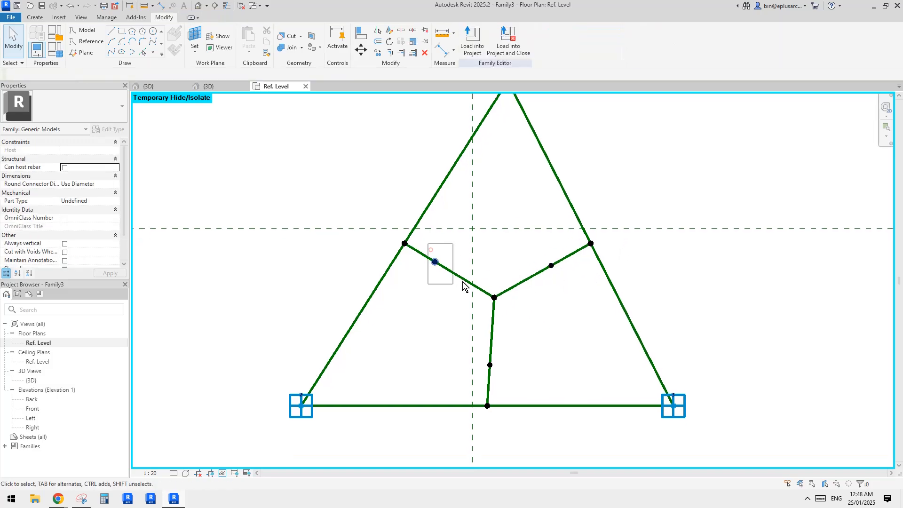
Associate the Normalized Curve Parameter of all three spoke points with a new type family parameter named n
left_click_drag(463, 281, 465, 283)
left_click_drag(532, 248, 567, 284, "ctrl")
left_click_drag(465, 351, 516, 374, "ctrl")
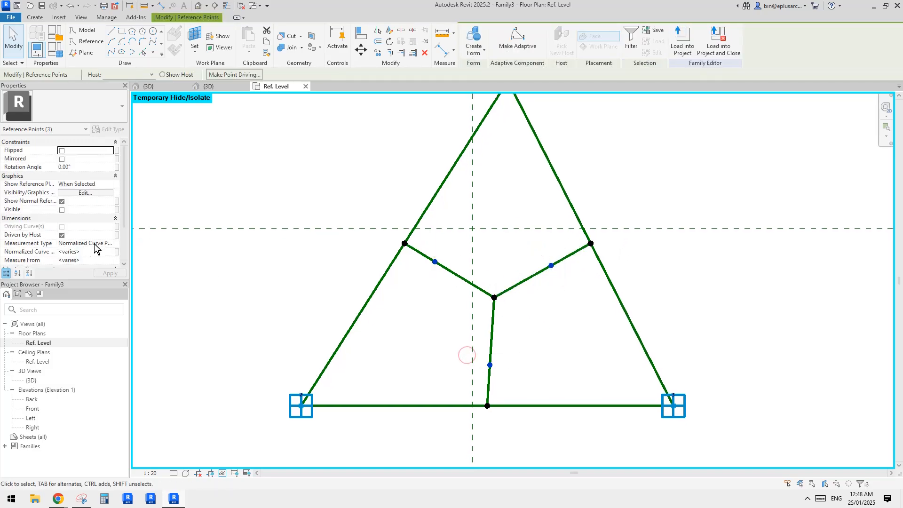
left_click(116, 252)
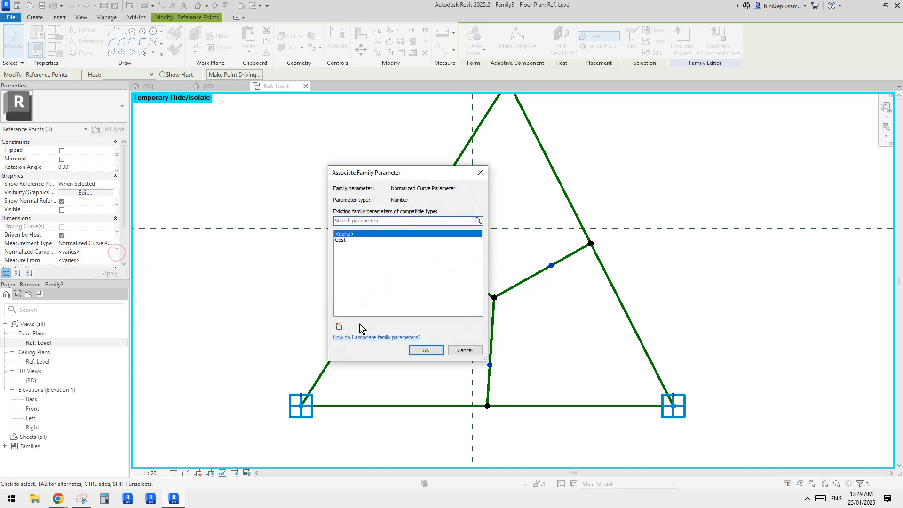
left_click(339, 326)
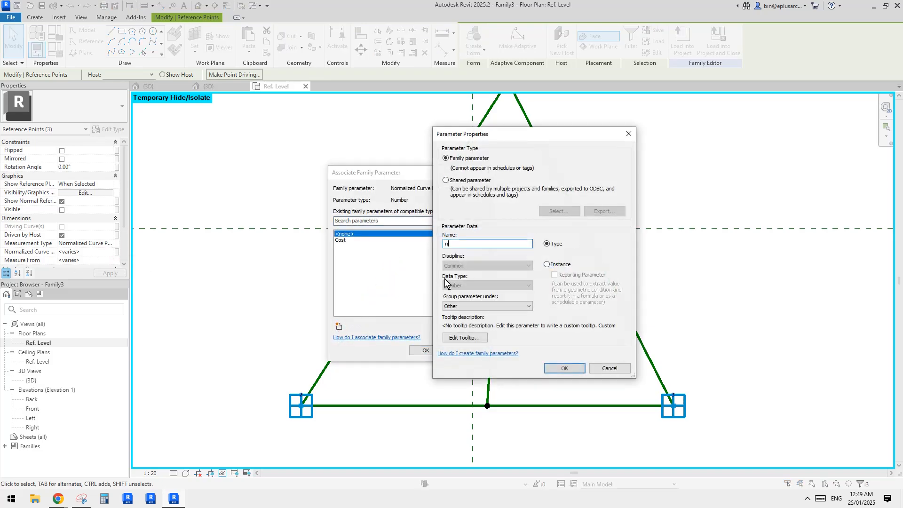
left_click(565, 369)
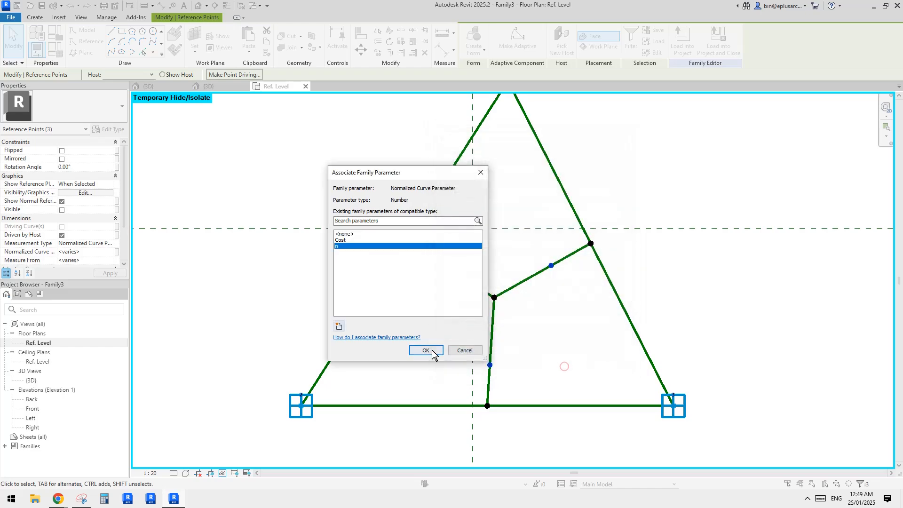
left_click(428, 350)
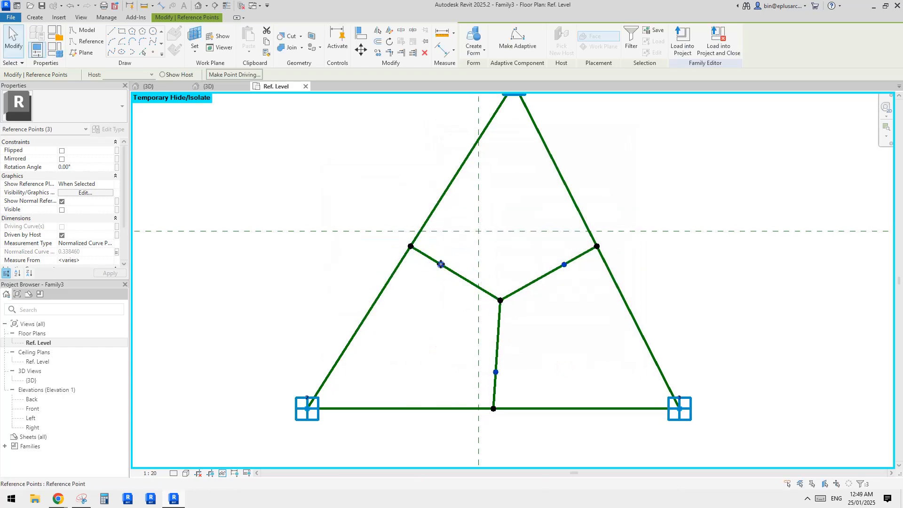
Move the point on the edge 1-2 spoke slightly toward the centre, to a normalized parameter of about 0.4
left_click(441, 264)
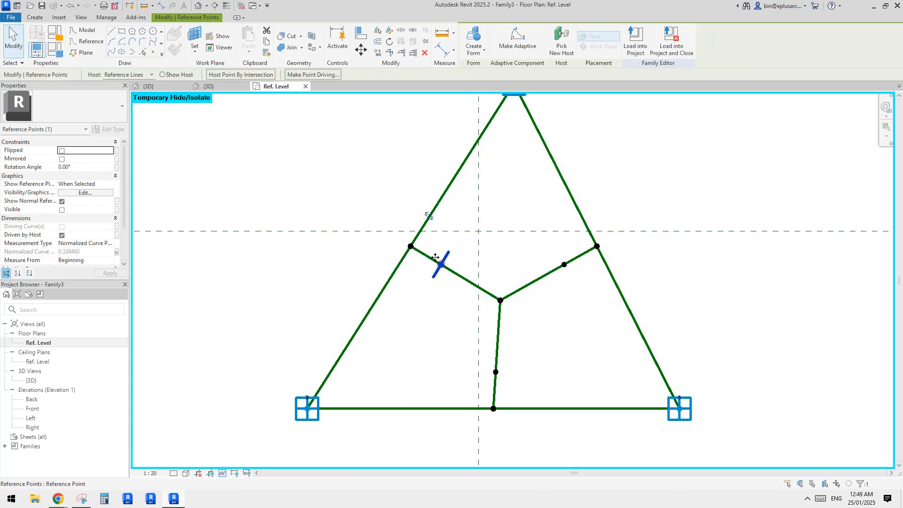
left_click_drag(437, 258, 447, 267)
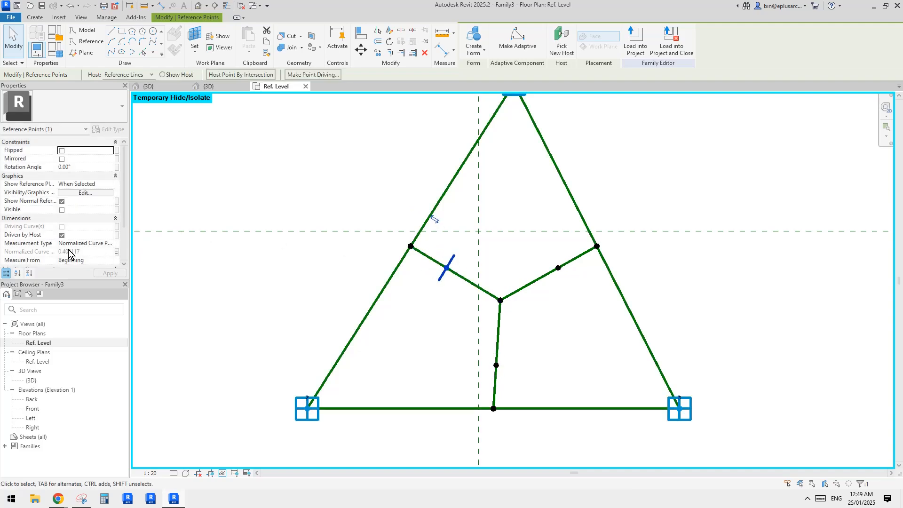
scroll(415, 306, "down", 1)
key("Escape")
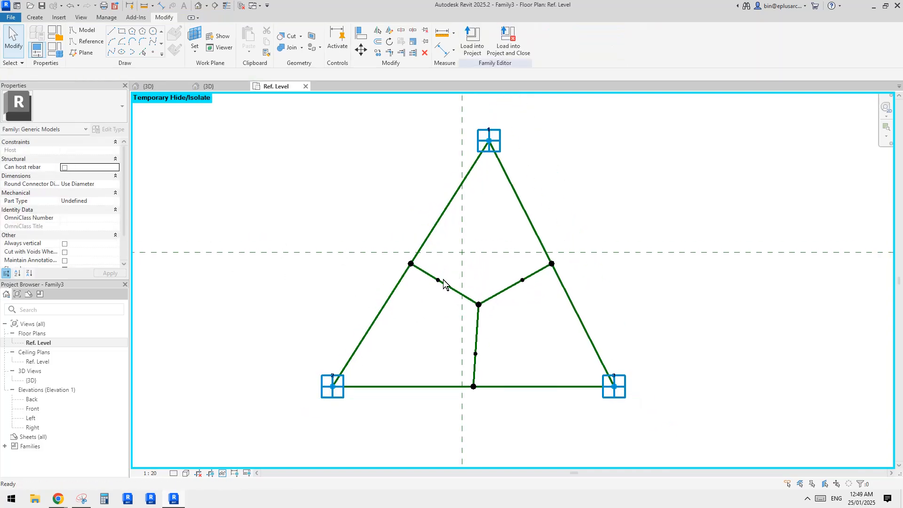
left_click(438, 280)
key("Escape")
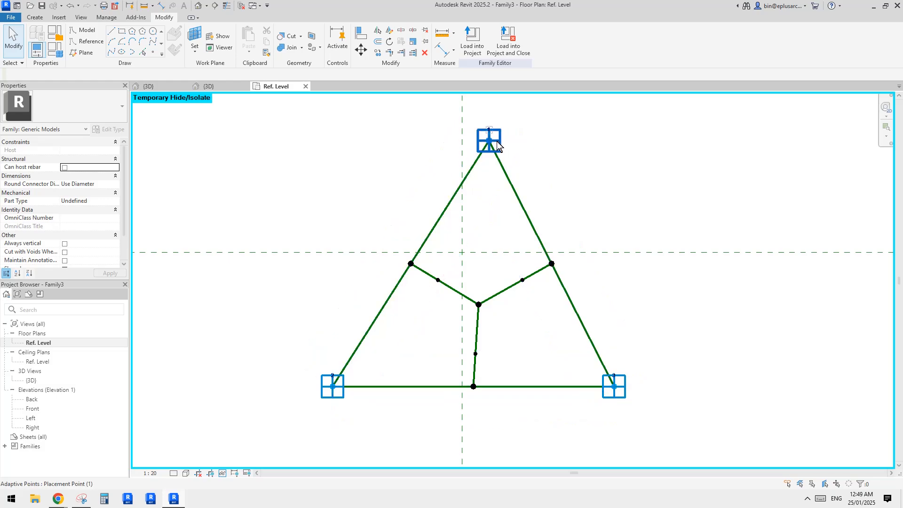
Draw a spline through points from adaptive point 1 to point 2, passing through the point on the edge 1-2 spoke
left_click(497, 141)
left_click(332, 386, "ctrl")
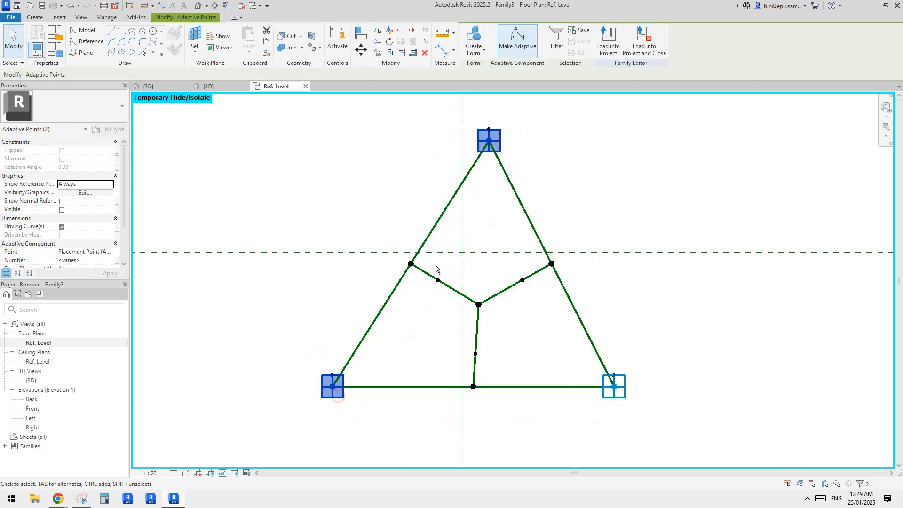
left_click(438, 280, "ctrl")
left_click(112, 53)
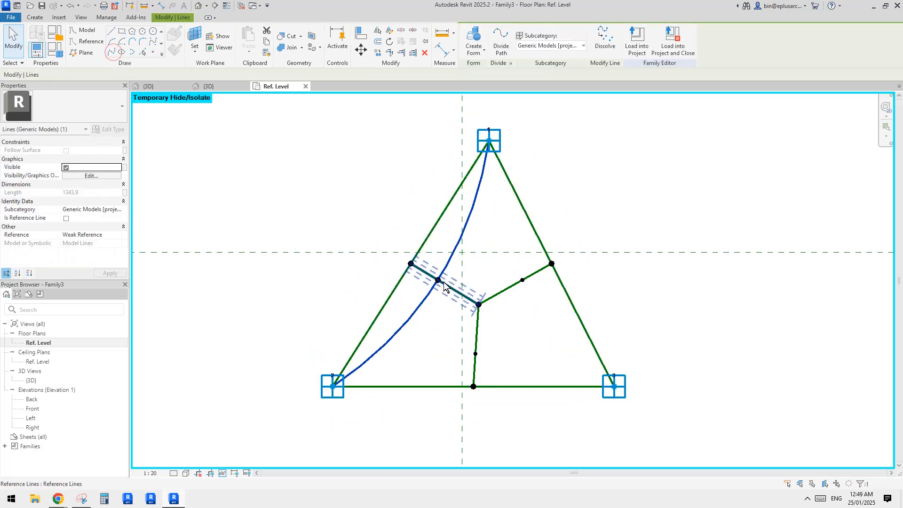
Convert the curve between points 1 and 2 to a reference line, and draw a spline from point 1 to 3 through the edge 1-3 spoke point
left_click(67, 219)
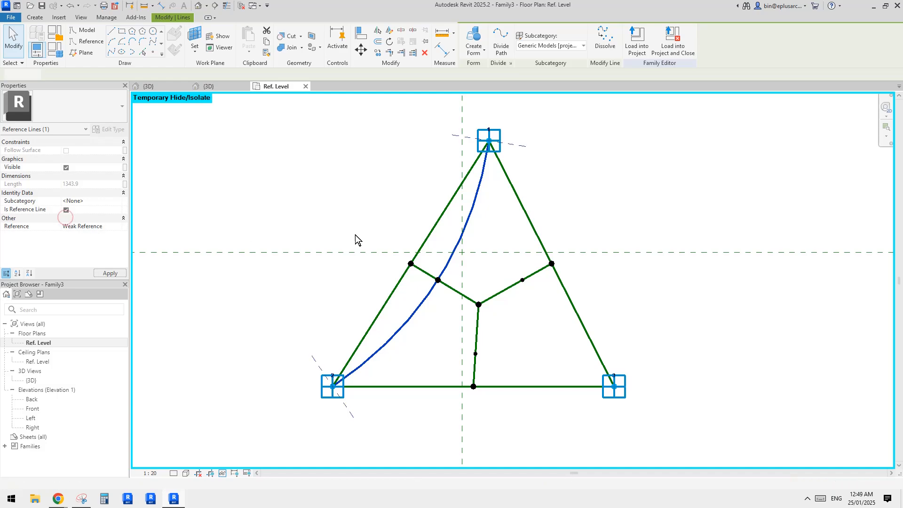
key("Escape")
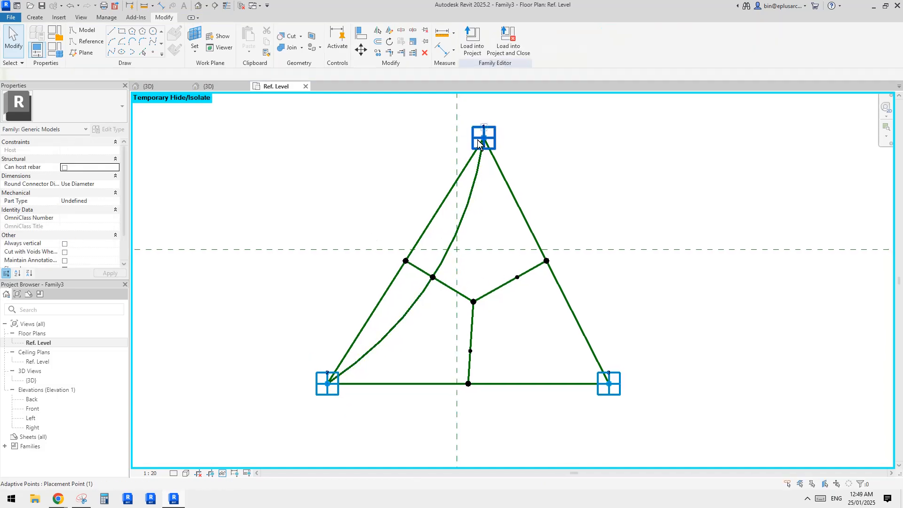
left_click(486, 139)
left_click_drag(527, 286, 529, 287, "ctrl")
left_click(621, 381, "ctrl")
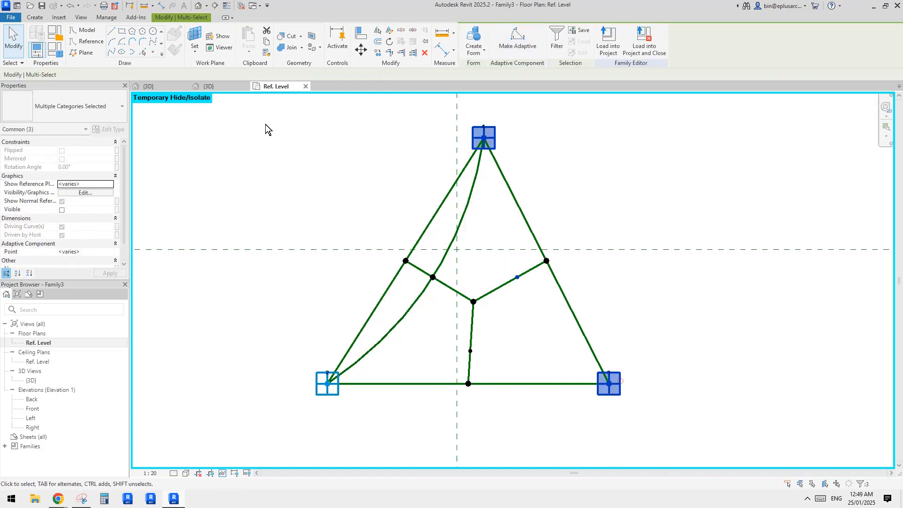
left_click(116, 53)
key("Escape")
left_click(615, 385)
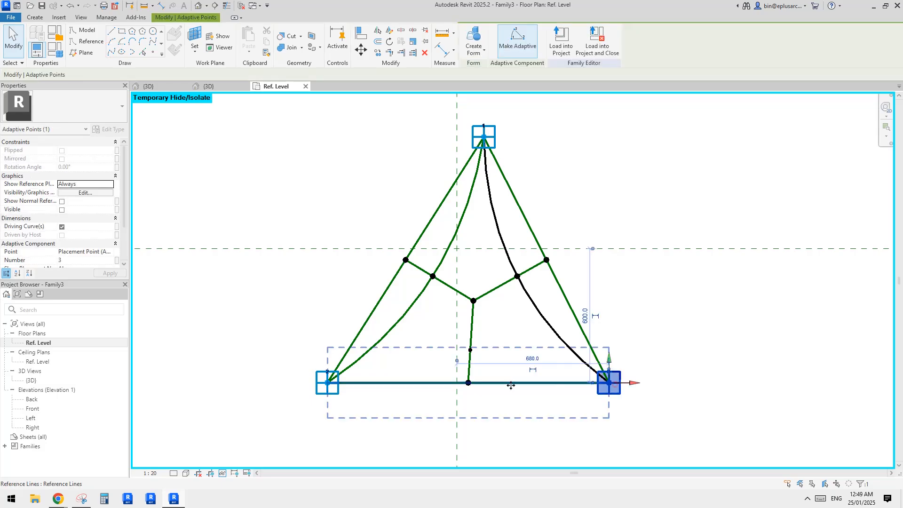
left_click(327, 380, "ctrl")
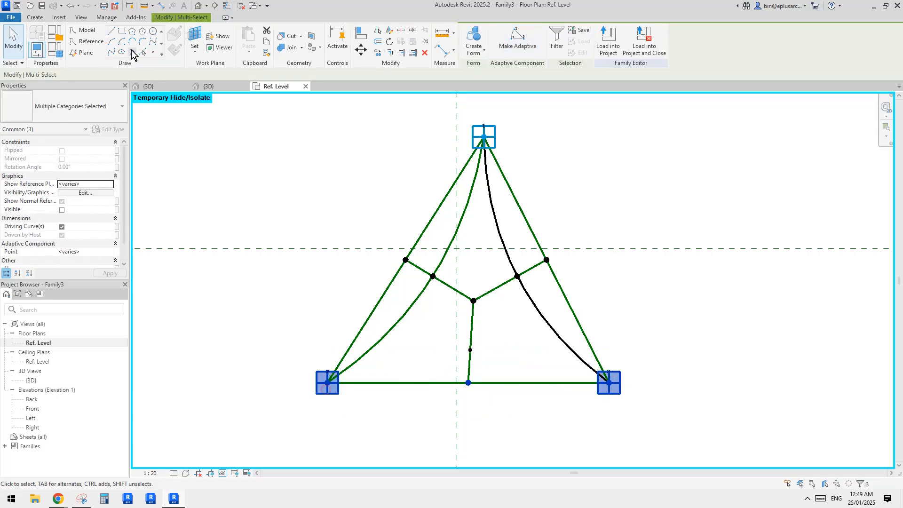
left_click(111, 52)
left_click(521, 286)
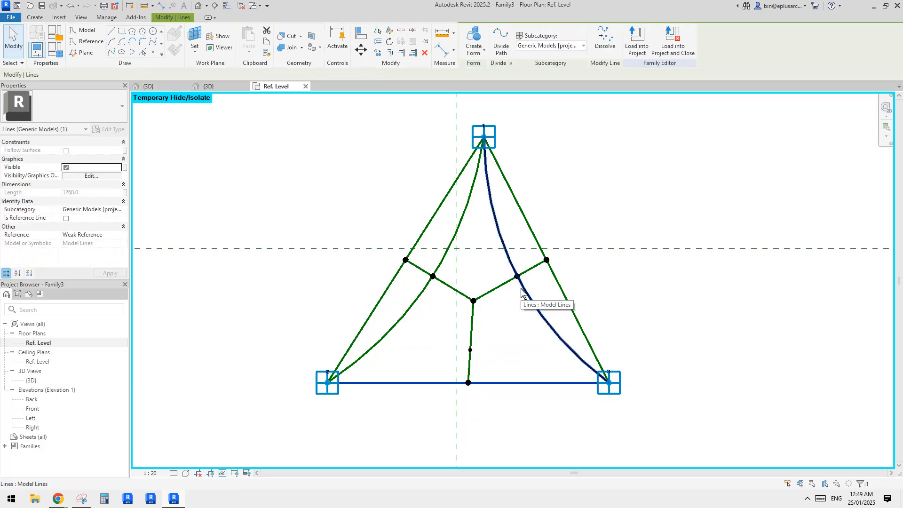
key("Escape")
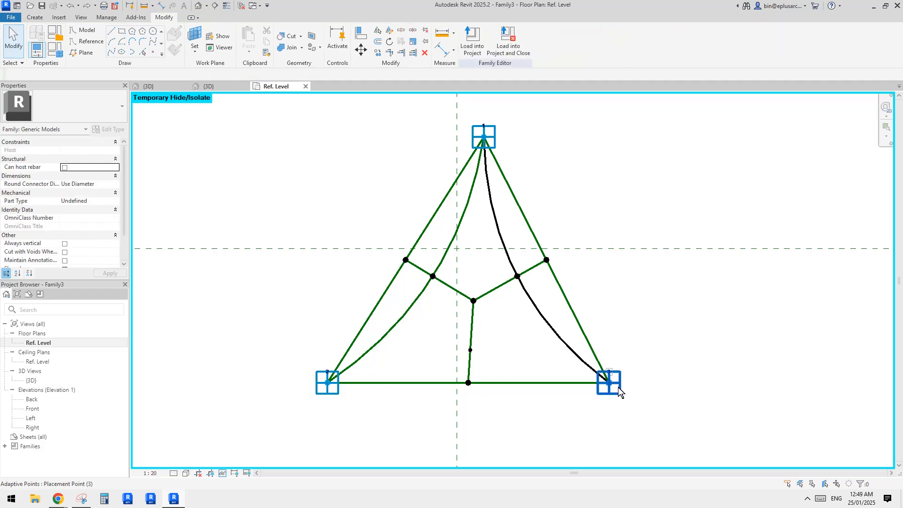
Draw a spline through points from adaptive point 3 to point 2, passing through the point on the edge 2-3 spoke
left_click(618, 387)
left_click_drag(494, 363, 496, 364, "ctrl")
left_click(333, 390, "ctrl")
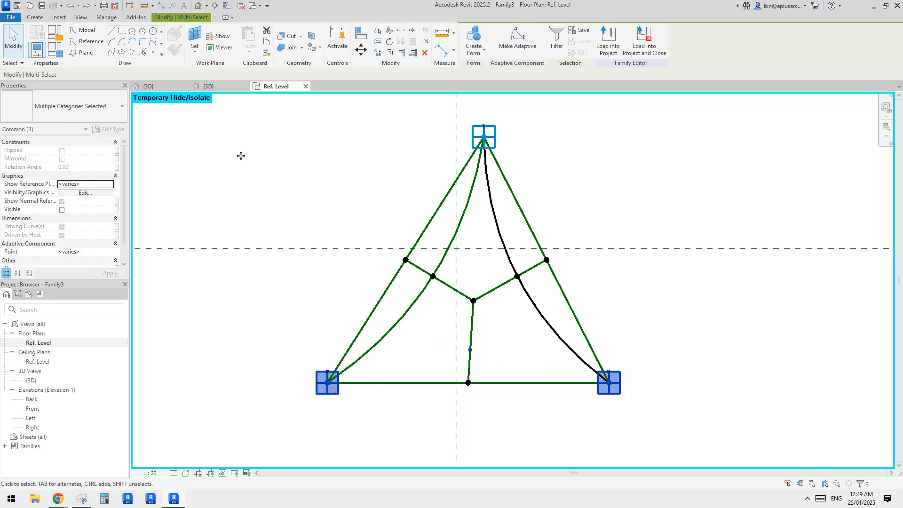
left_click(113, 47)
key("Escape")
Turn the two curves along edges 1-3 and 2-3 into reference lines
left_click(547, 320)
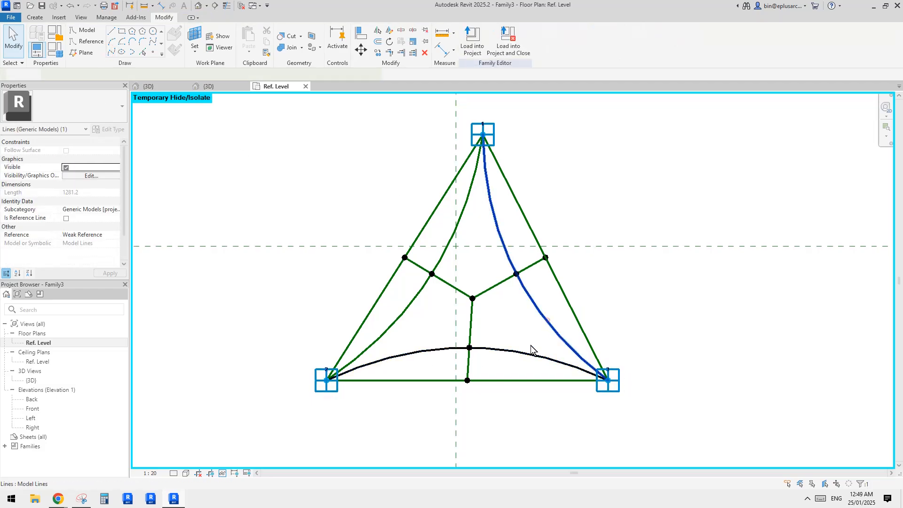
left_click(522, 355, "ctrl")
left_click(66, 218)
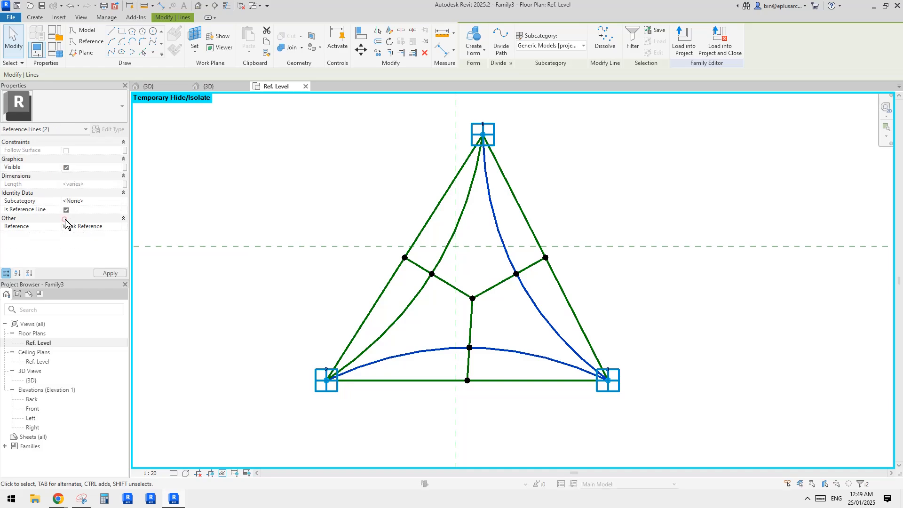
left_click(445, 247)
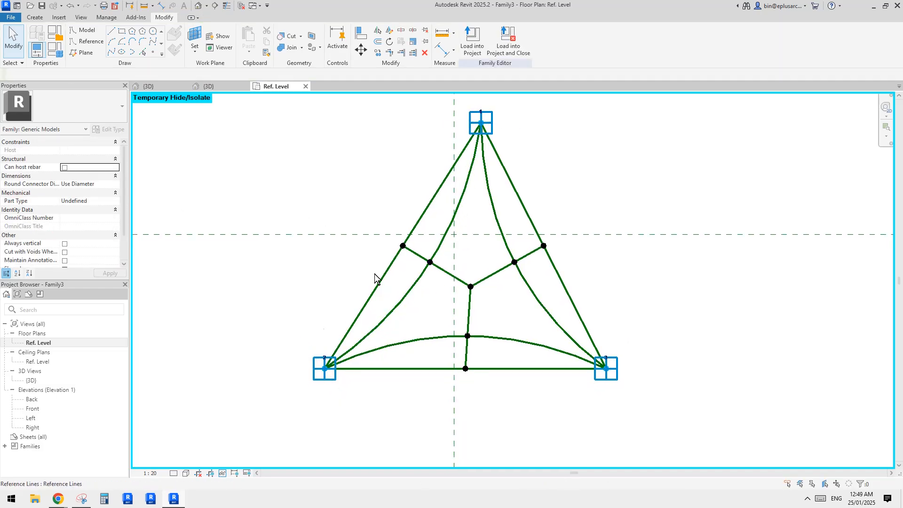
Switch to the browser to examine how the arms join in the facade panel photo, and return to the Revit family
mouse_move(60, 502)
left_click(151, 467)
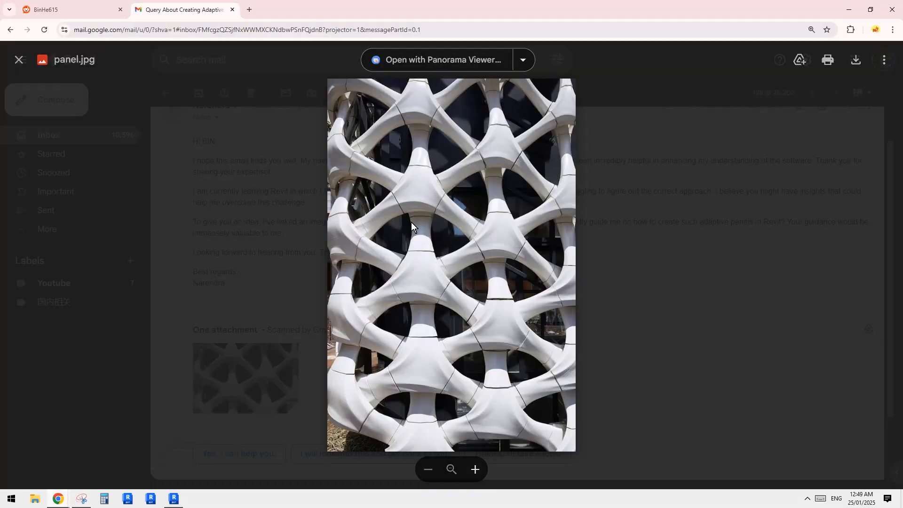
left_click(174, 501)
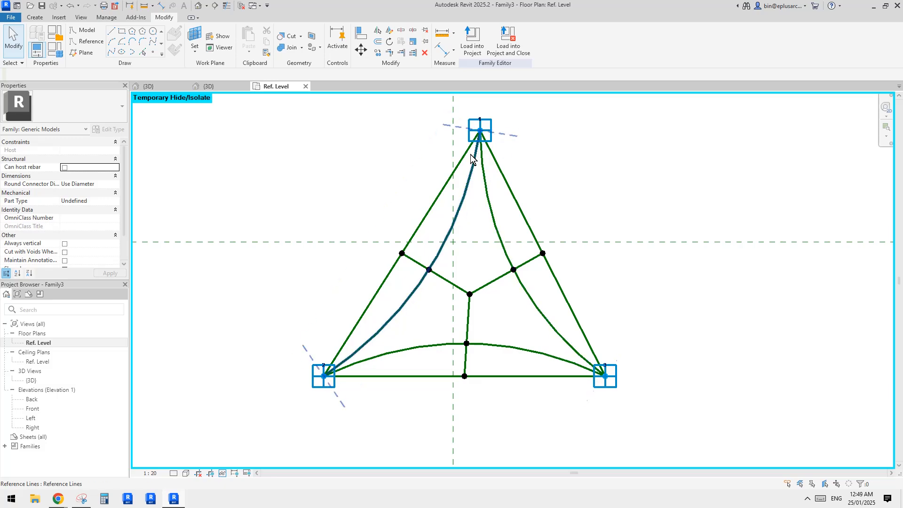
Place a reference point on the curve between adaptive points 1 and 2, close to point 1
scroll(436, 150, "up", 1)
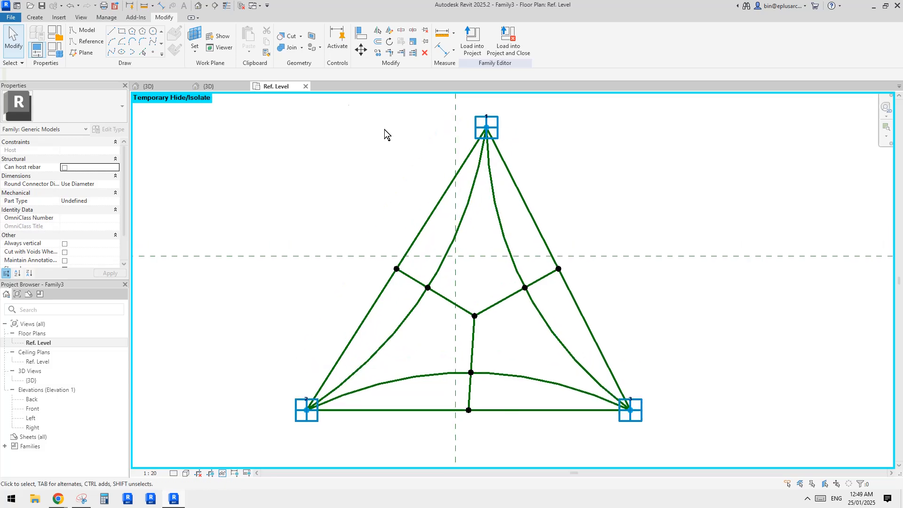
left_click(155, 53)
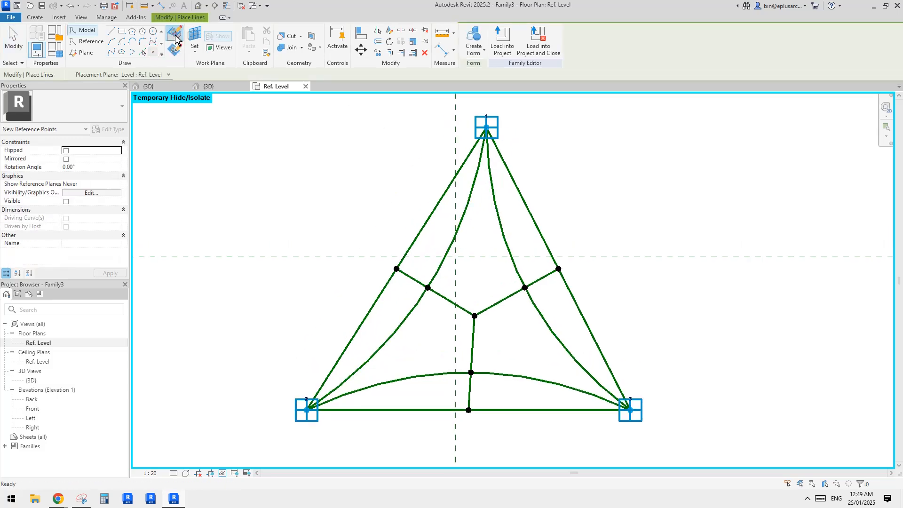
middle_click_drag(469, 199, 501, 195)
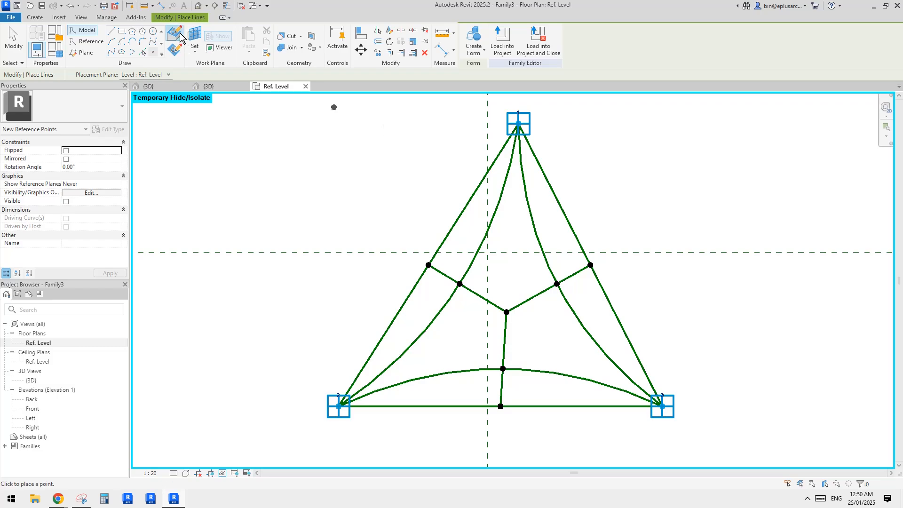
left_click(504, 183)
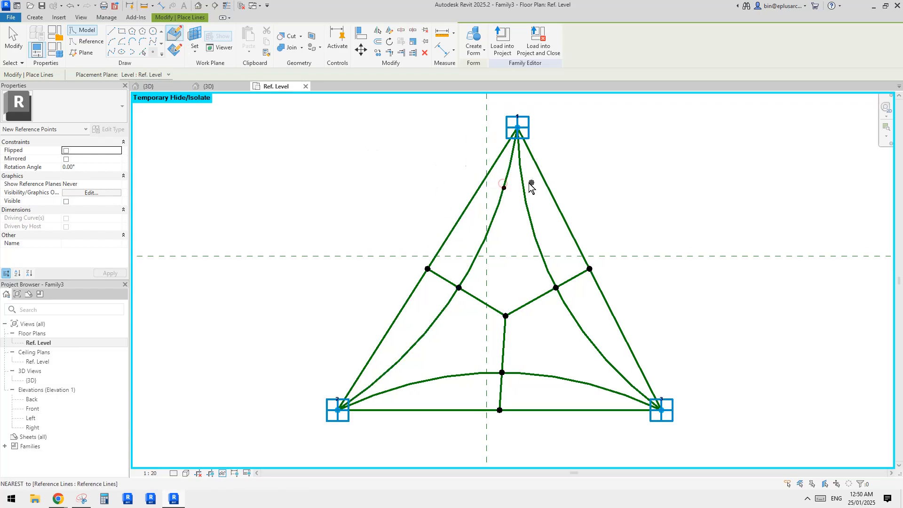
Try to pick a plane of the new reference point near adaptive point 1 as the work plane in the plan view
left_click(194, 38)
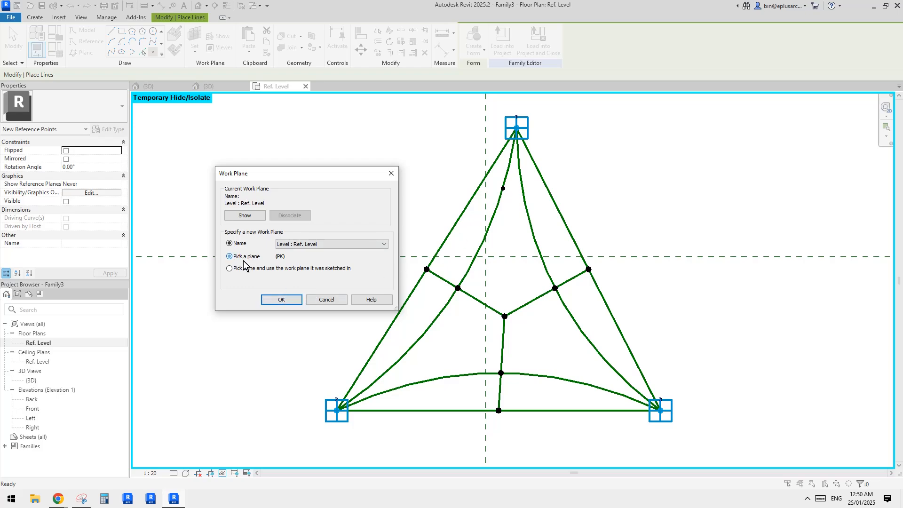
left_click(291, 302)
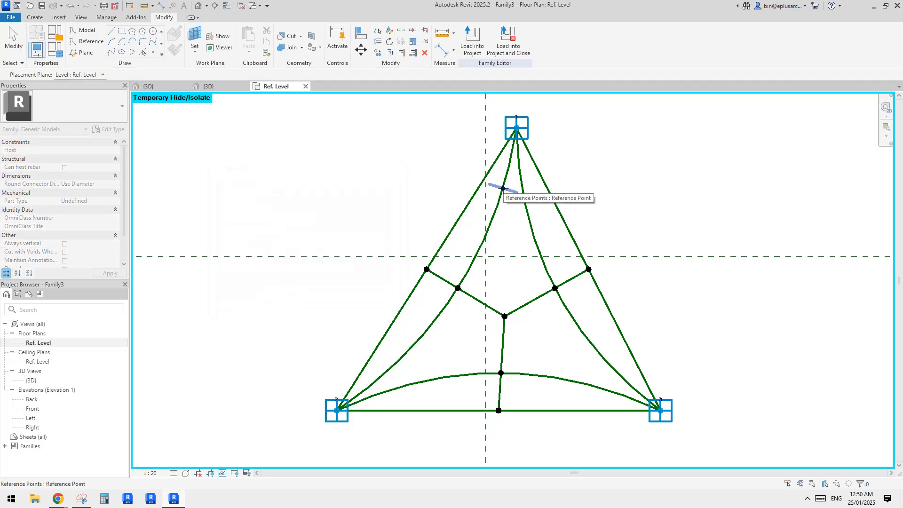
left_click(502, 188)
key("Escape")
scroll(501, 216, "down", 1)
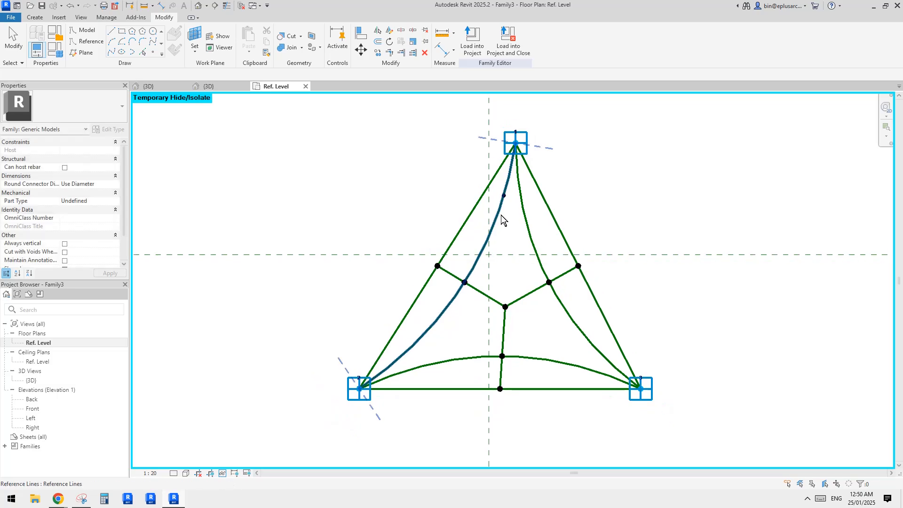
left_click(505, 196)
key("Escape")
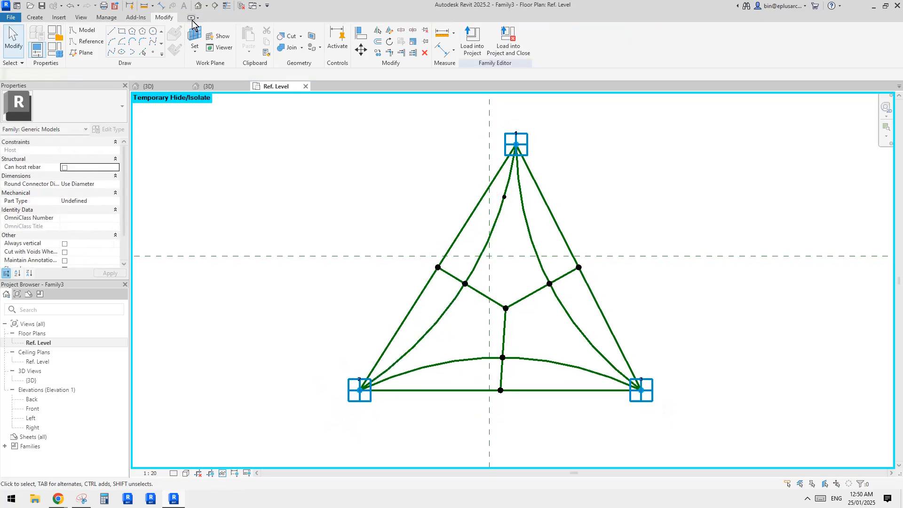
Open the 3D view and set the work plane to a plane of the reference point on the 1-2 curve
left_click(199, 6)
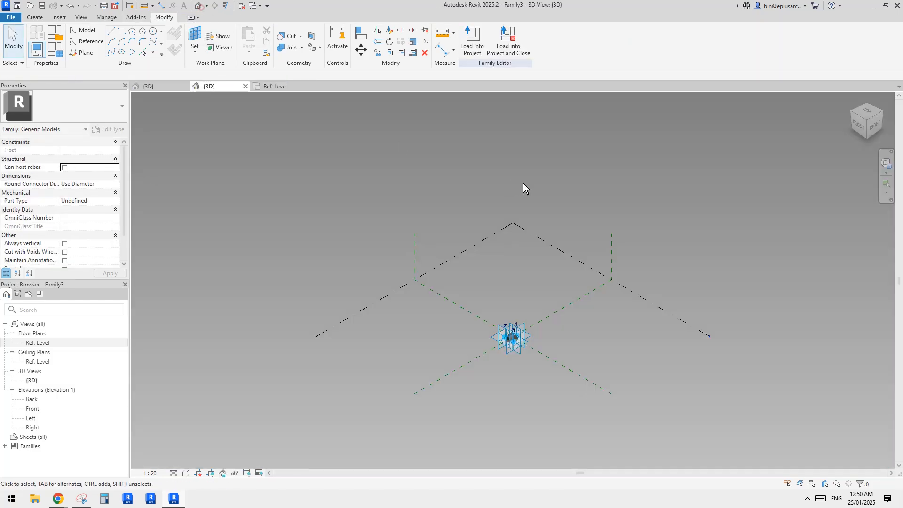
middle_click_drag(514, 263, 537, 299, "shift")
scroll(508, 339, "up", 8)
scroll(532, 325, "up", 2)
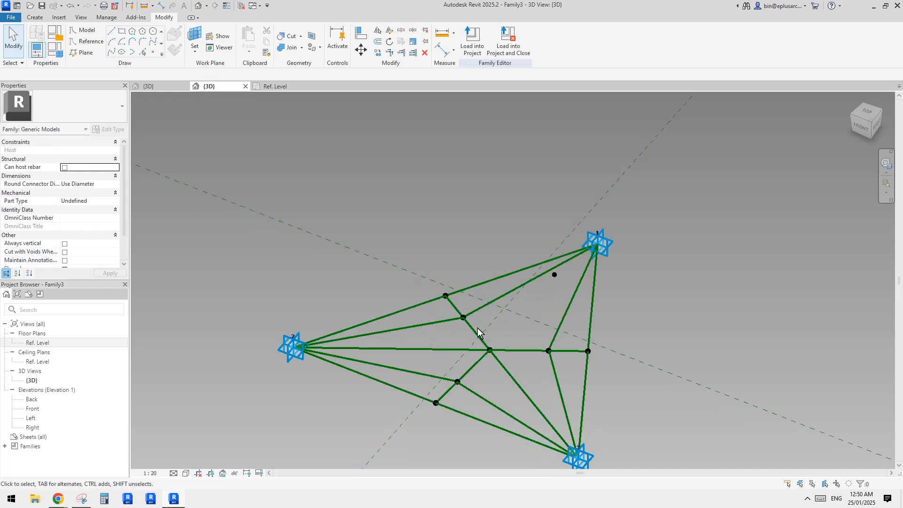
left_click(549, 276)
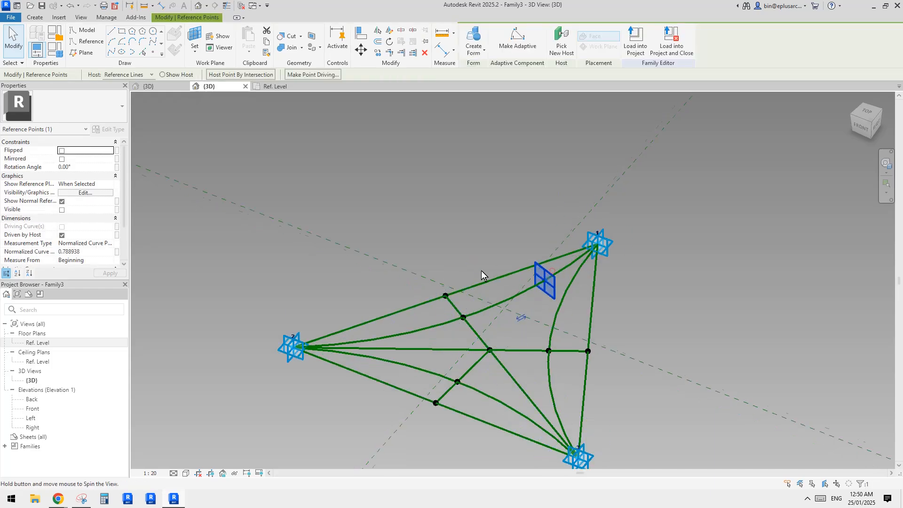
mouse_move(482, 270)
middle_mouse_down("shift")
mouse_move(628, 259)
mouse_move(581, 262)
mouse_move(552, 242)
middle_mouse_up("shift")
scroll(629, 260, "up", 3)
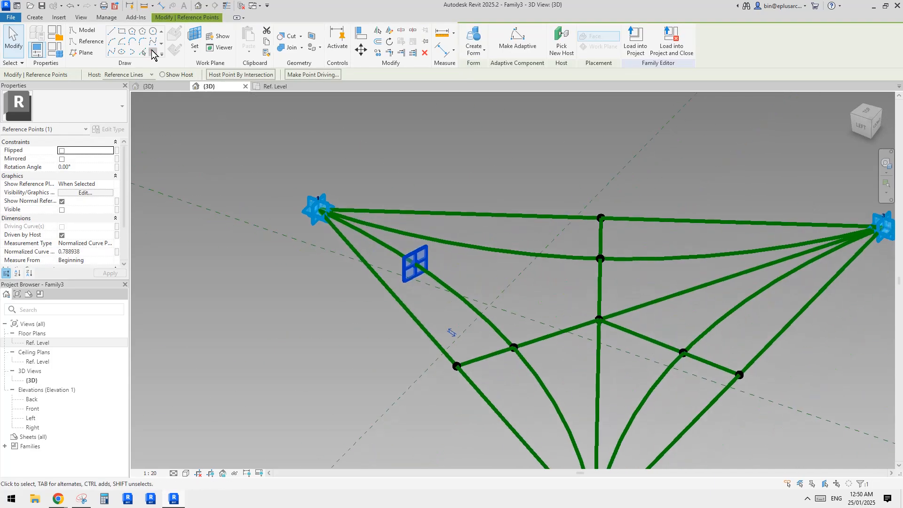
left_click(153, 52)
key("Escape")
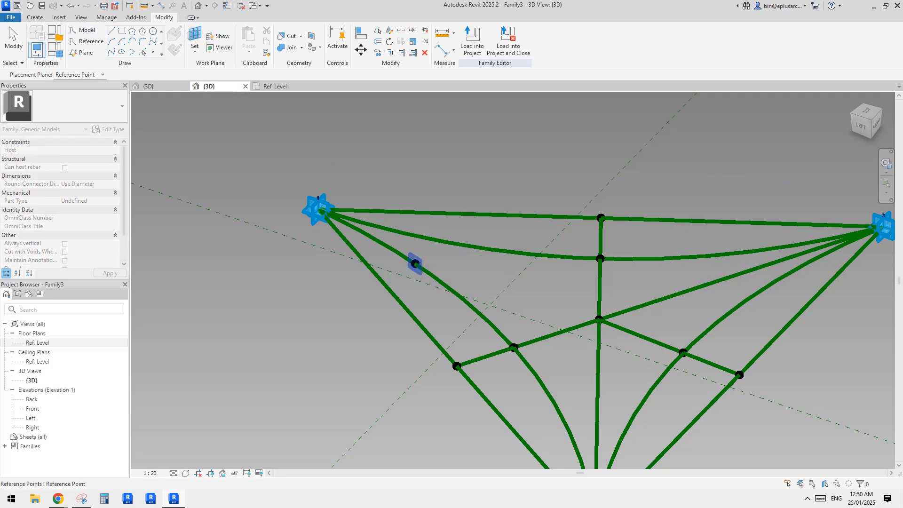
key("Return")
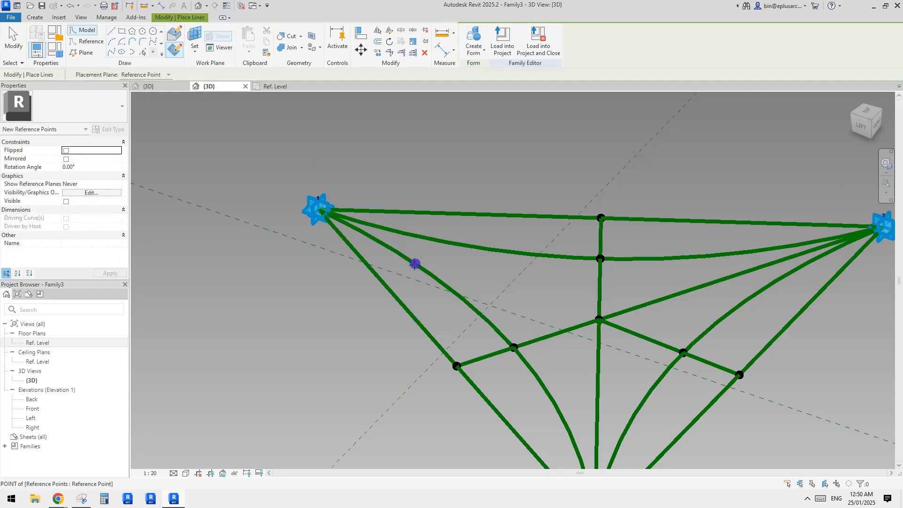
Place a second reference point hosted on that point's work plane and set its Offset to 50
left_click(415, 265)
left_click(486, 280)
key("Escape")
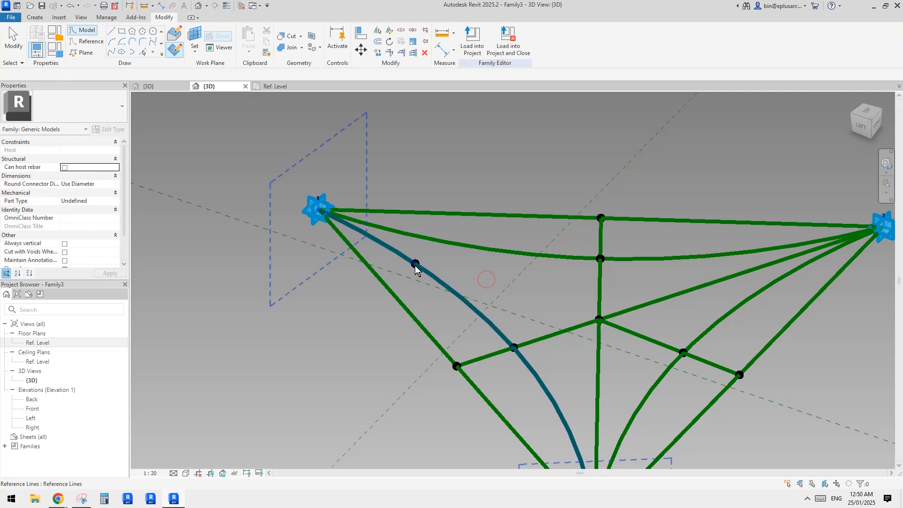
left_click(416, 266)
left_click(414, 264)
middle_click_drag(414, 262, 410, 263, "shift")
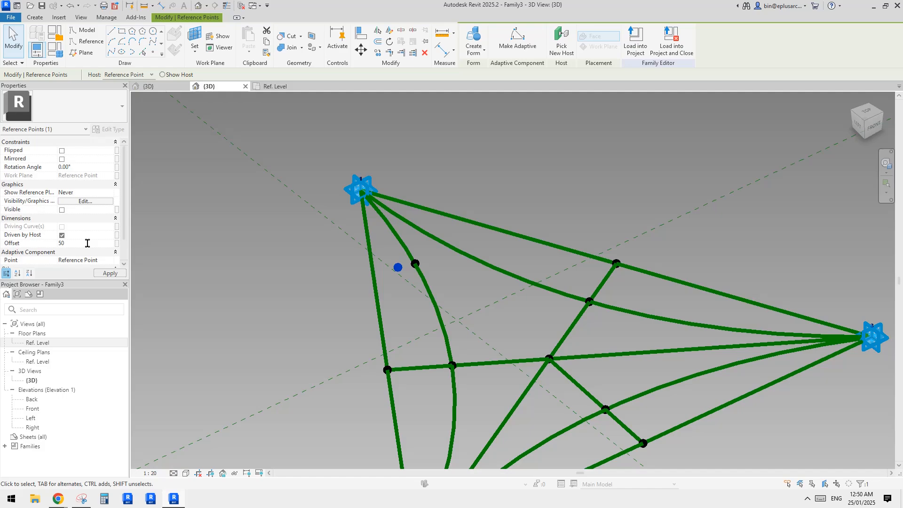
middle_click_drag(249, 244, 260, 243)
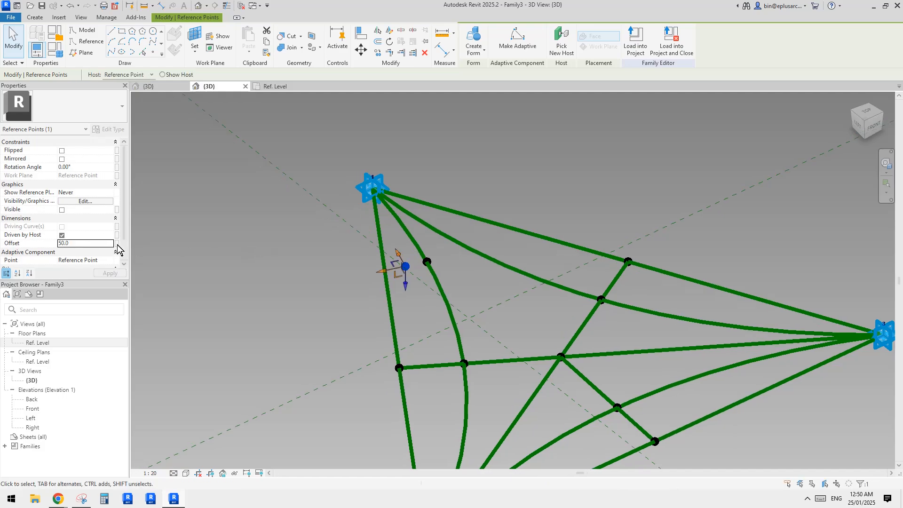
Associate the hosted point's Offset with a new family parameter named ofs
left_click(117, 244)
left_click(339, 326)
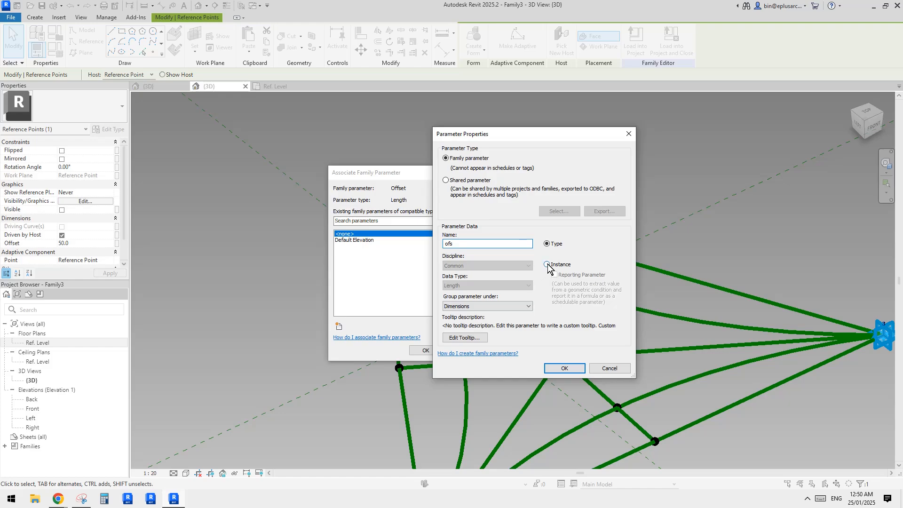
left_click(565, 368)
left_click(426, 351)
Copy the reference point near adaptive point 1 together with its hosted offset point twice beside the 1-2 edge, allowing multiple copies
middle_click_drag(462, 322, 406, 266, "shift")
scroll(407, 266, "down", 2)
key("Escape")
left_click_drag(343, 252, 451, 284)
mouse_move(451, 284)
middle_mouse_down("shift")
mouse_move(468, 320)
mouse_move(466, 290)
mouse_move(452, 268)
middle_mouse_up("shift")
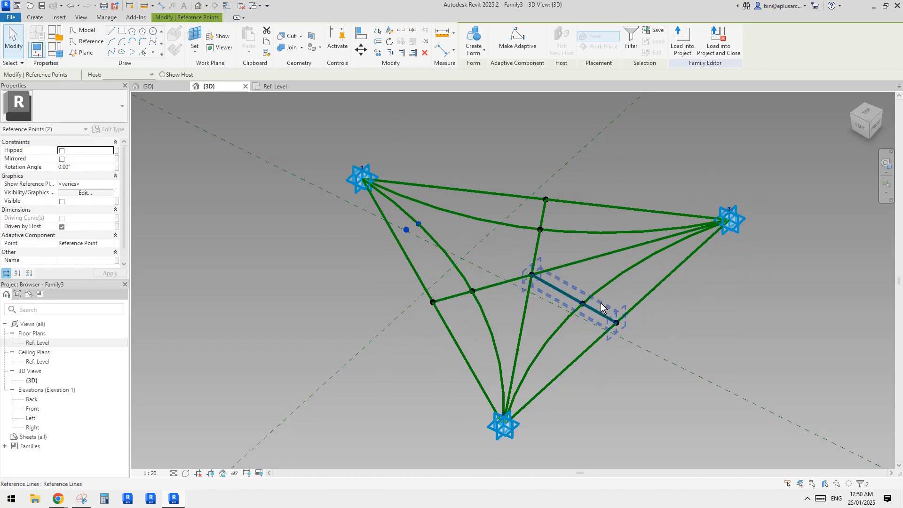
middle_click_drag(458, 246, 462, 250)
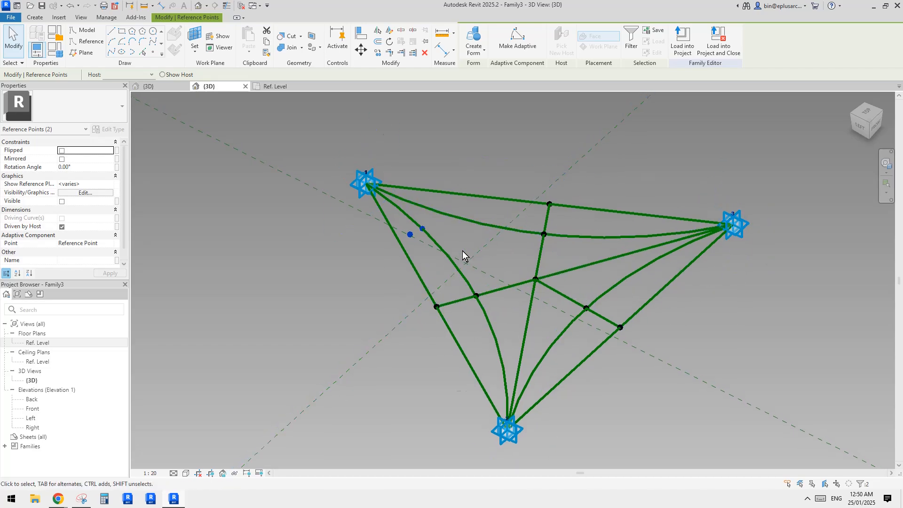
key("c")
key("o")
left_click(422, 230)
left_click(346, 260)
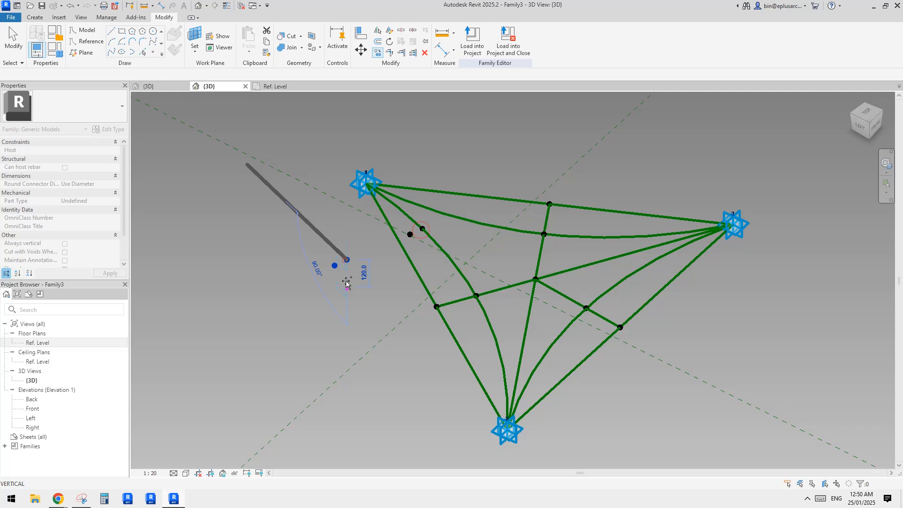
left_click(369, 303)
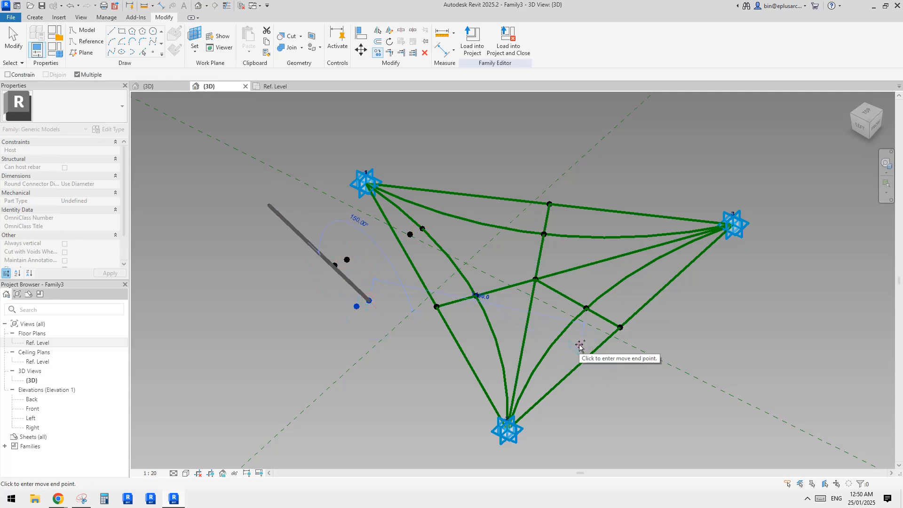
Place six more copies of the point pair, three beside the 2-3 edge and three beside the 1-3 edge
middle_click_drag(605, 362, 681, 331, "shift")
left_click(600, 380)
left_click(688, 339)
middle_click_drag(636, 277, 592, 338)
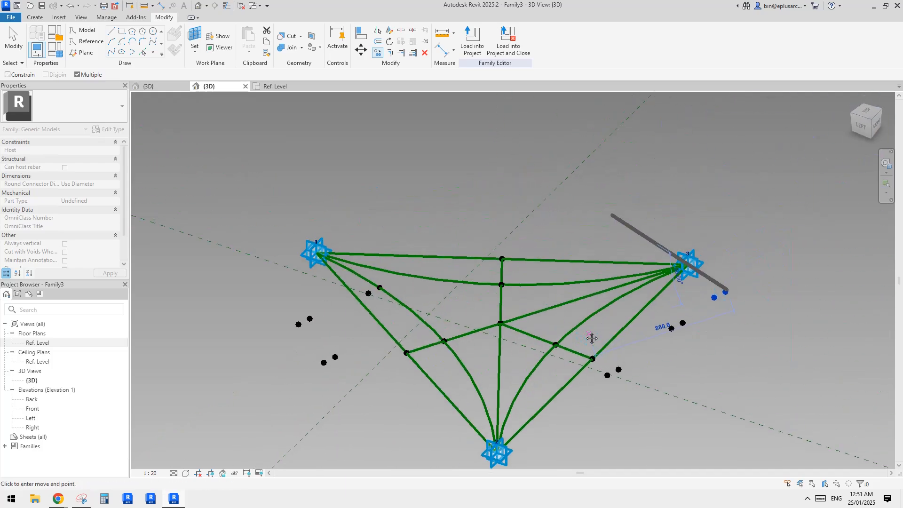
left_click(416, 239)
left_click(465, 229)
left_click(507, 215)
key("Escape")
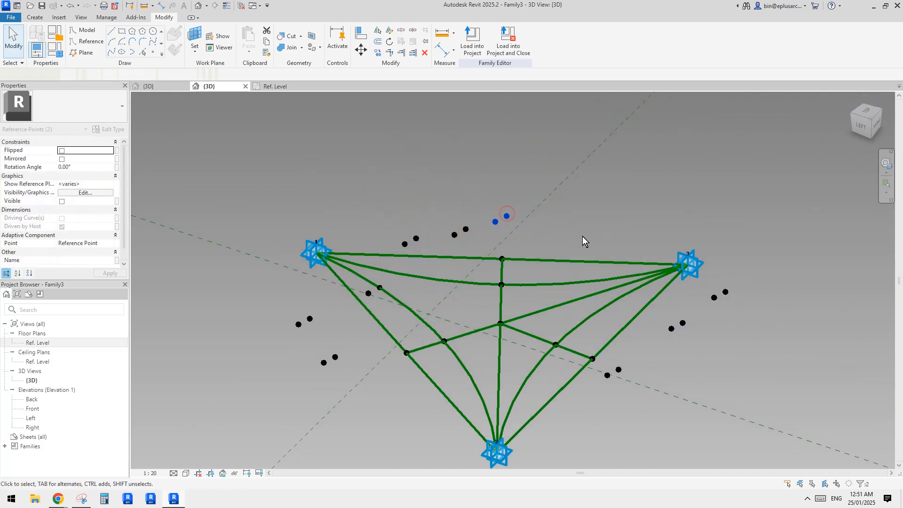
key("Escape")
Rehost the two copied points beside the 1-2 edge onto the 1-2 curve, one near adaptive point 2 and one in its upper half
middle_click_drag(592, 298, 604, 249, "shift")
middle_click_drag(544, 147, 546, 260, "shift")
left_click(529, 253)
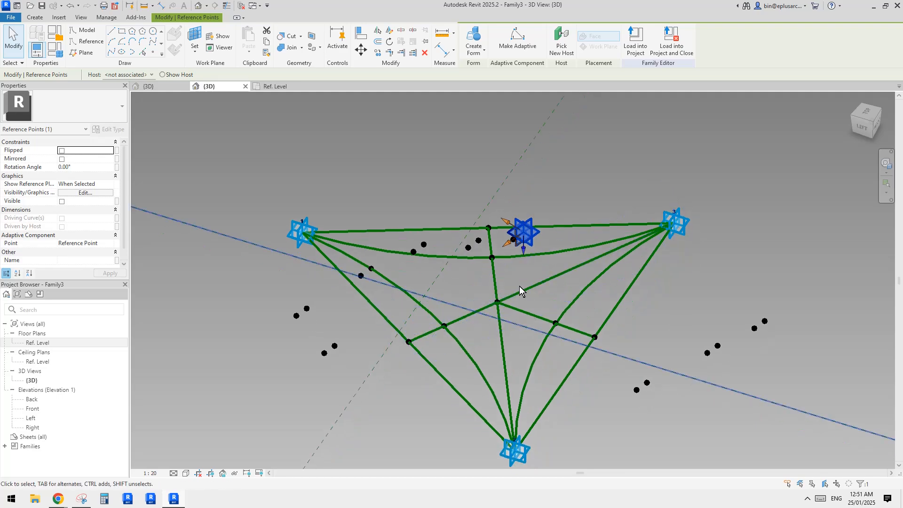
left_click(388, 335)
middle_click_drag(388, 335, 338, 310, "shift")
left_click(288, 288)
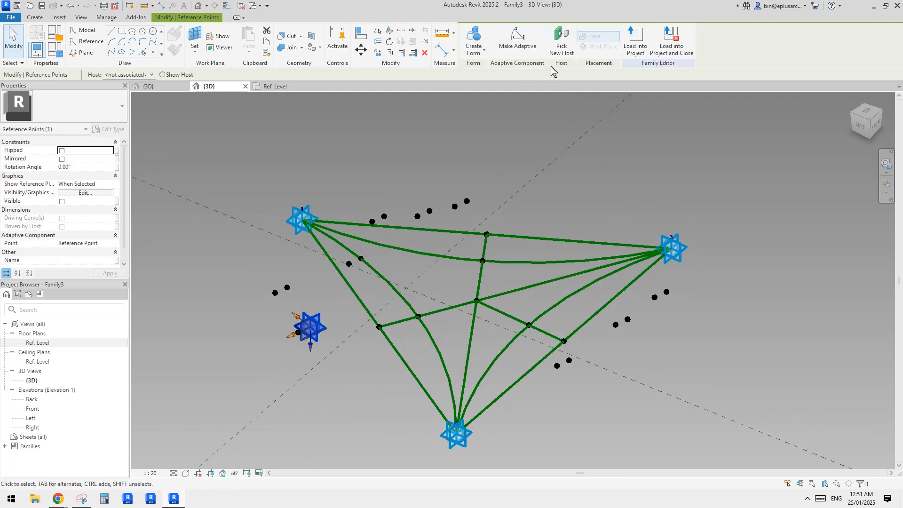
left_click(562, 40)
left_click(425, 358)
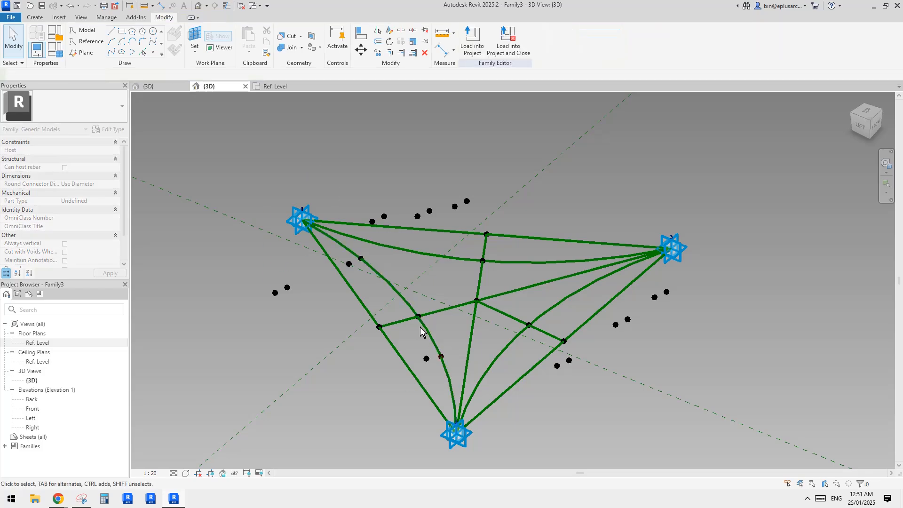
left_click(288, 288)
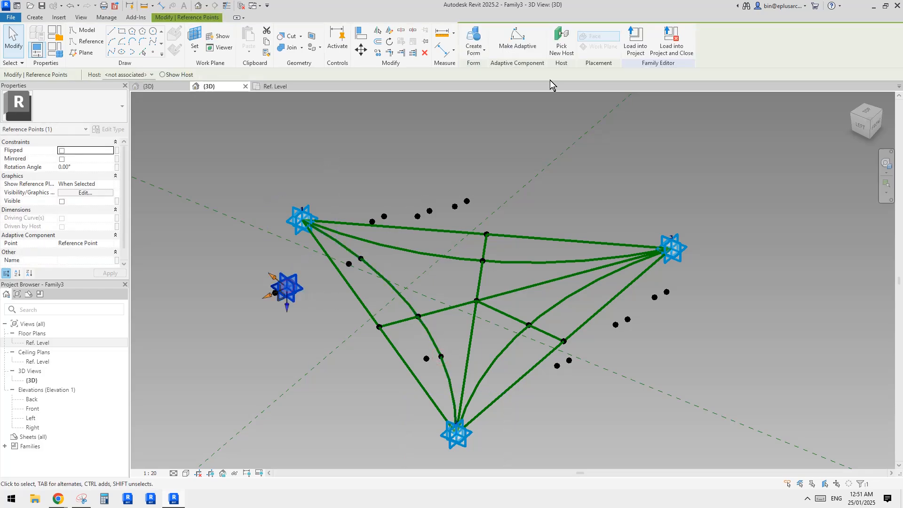
left_click(562, 41)
left_click(386, 282)
Rehost the three copied points beside the 2-3 edge onto the 2-3 curve, spread along its length
middle_click_drag(510, 311, 487, 296)
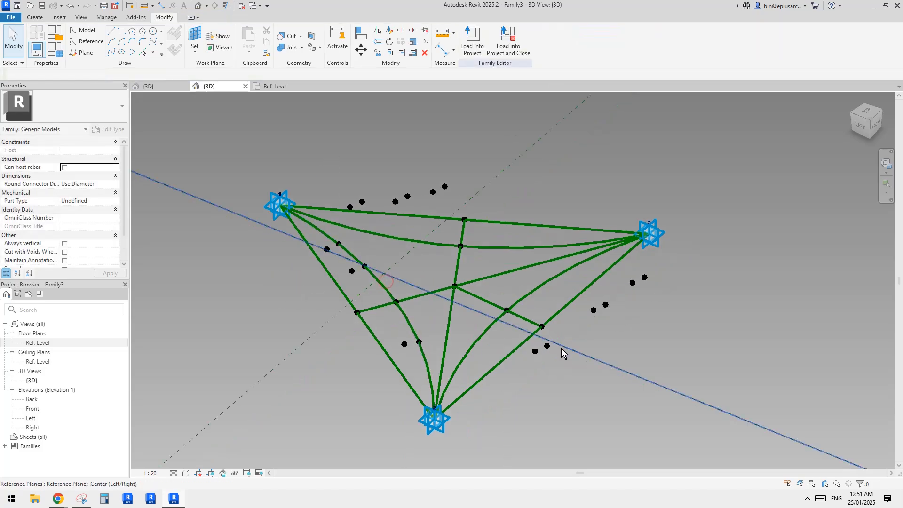
left_click(547, 346)
left_click(561, 51)
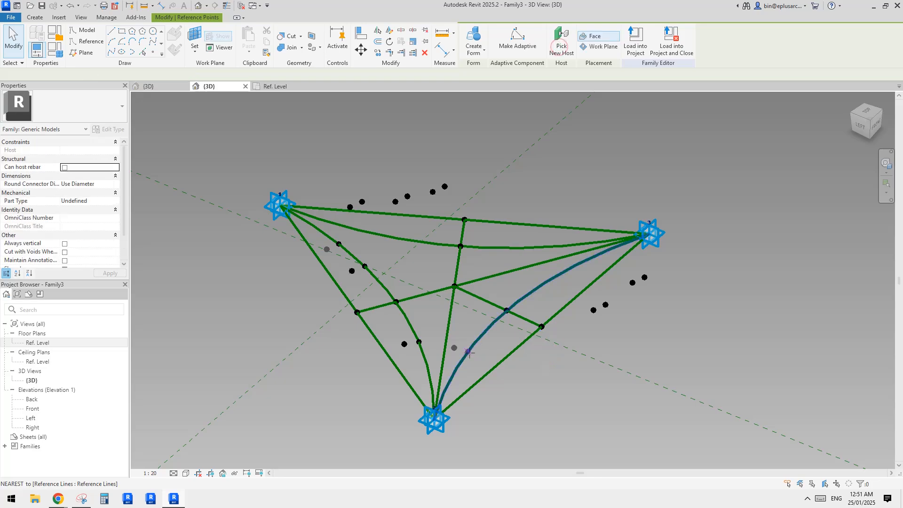
left_click(472, 354)
left_click(606, 306)
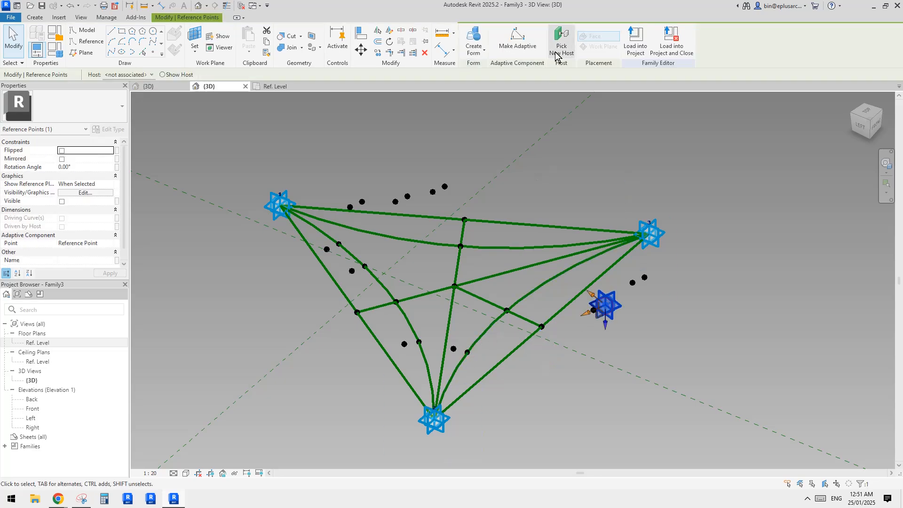
left_click(520, 286)
left_click(645, 278)
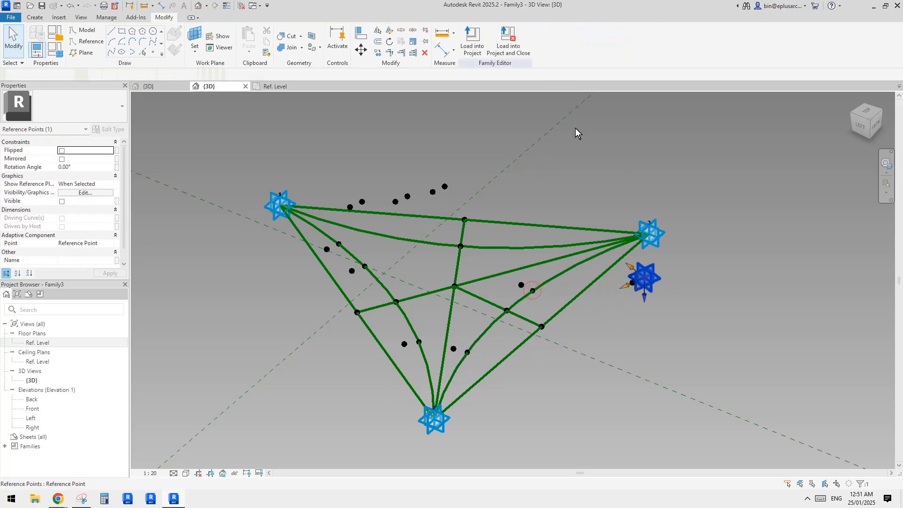
left_click(562, 272)
Rehost two of the copied points beside the 1-3 edge onto the straight 1-3 reference line
middle_click_drag(546, 237, 566, 273)
left_click(467, 220)
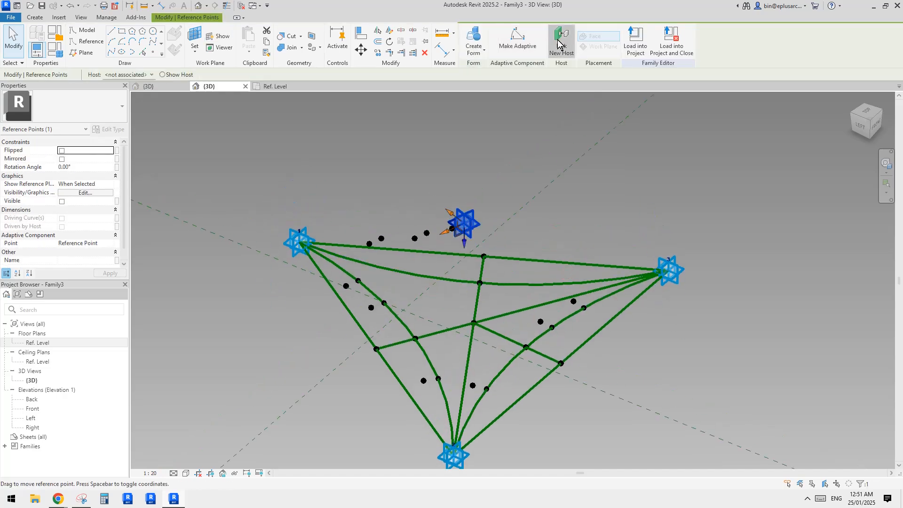
left_click(610, 276)
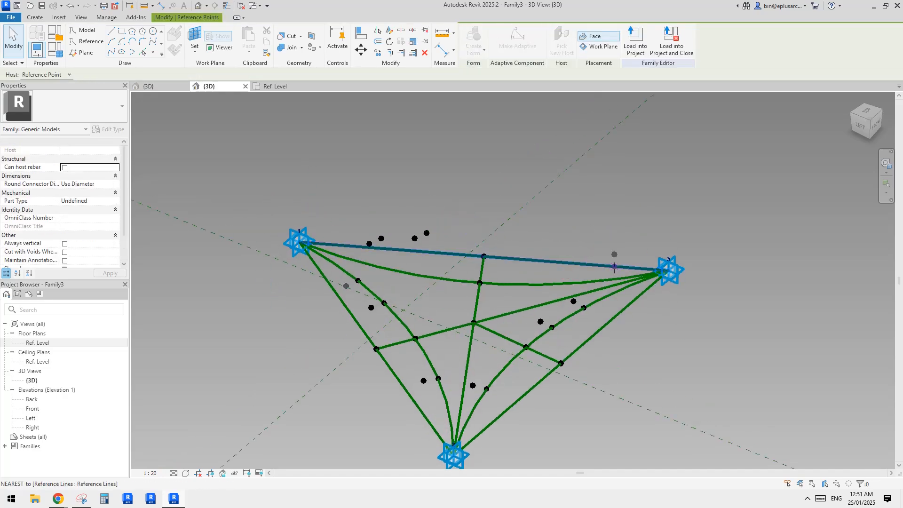
left_click(427, 234)
left_click(562, 41)
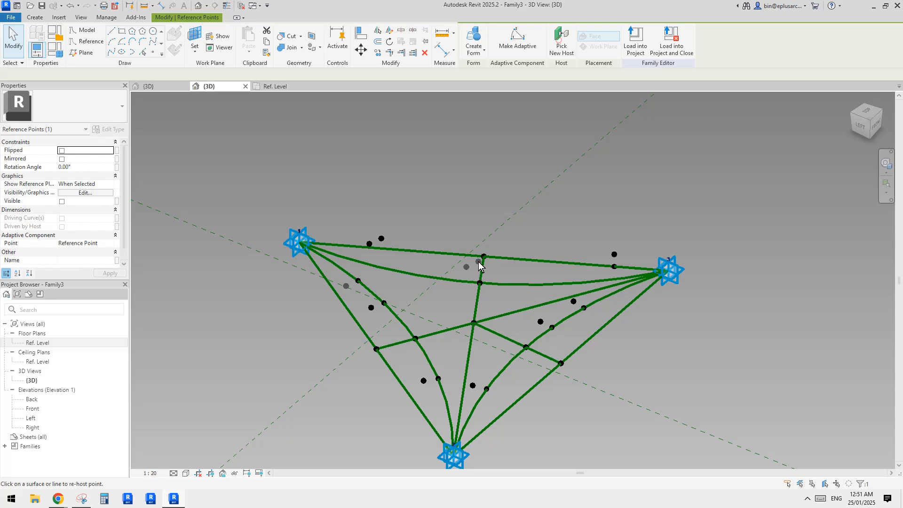
left_click(513, 259)
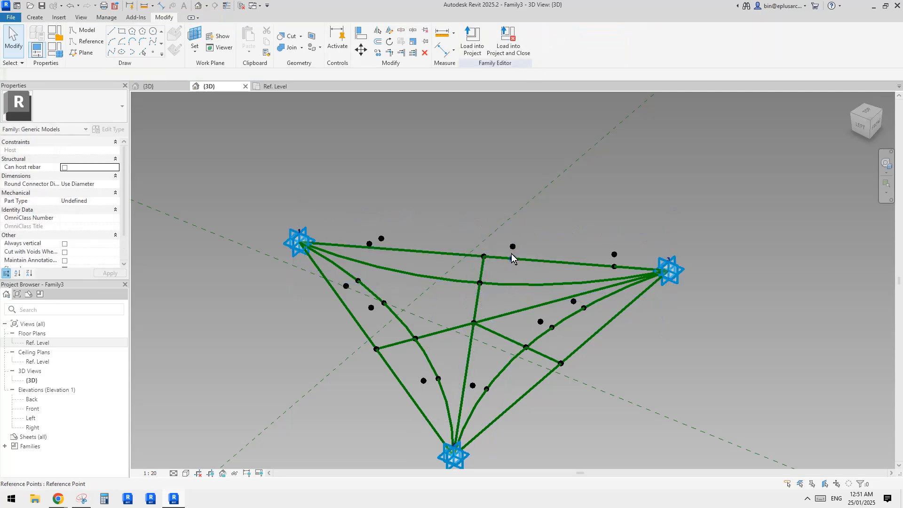
Rehost the three copied points of the 1-3 edge onto the curved 1-3 reference line, spread along its length
left_click(513, 263)
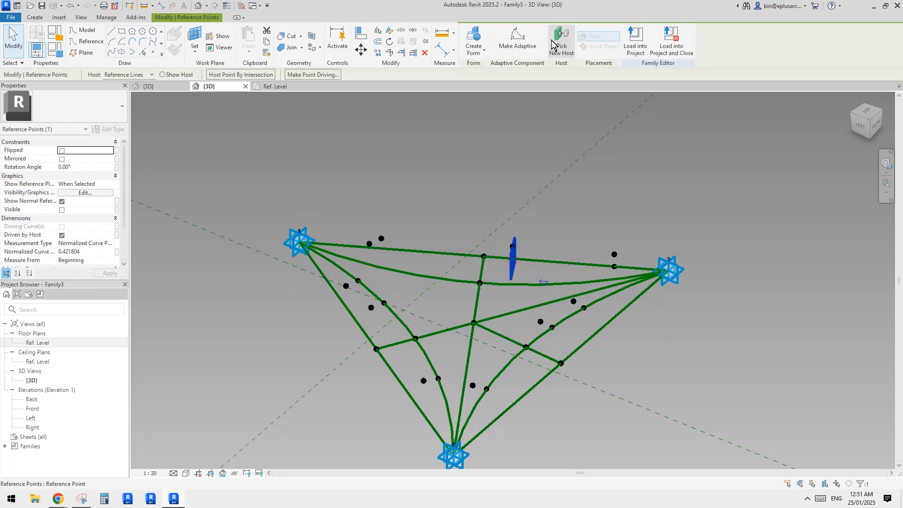
left_click(502, 284)
left_click(615, 266)
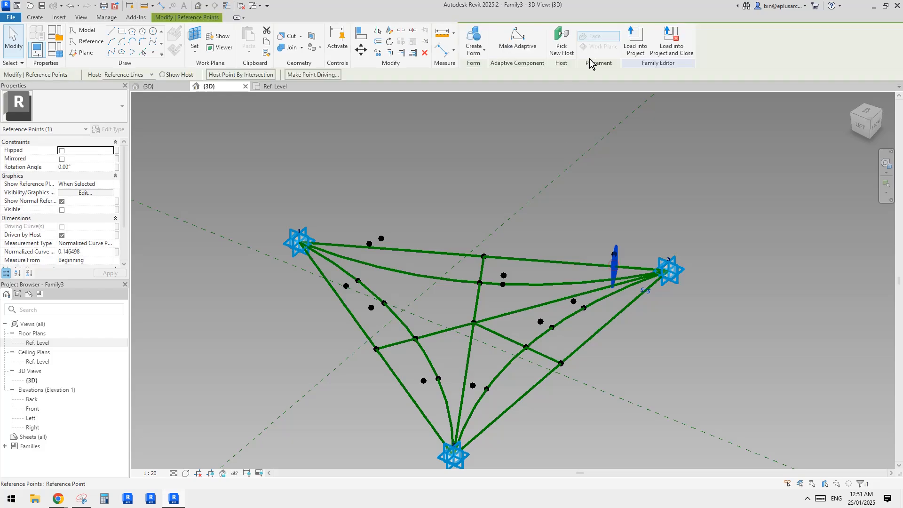
left_click(561, 46)
left_click(560, 284)
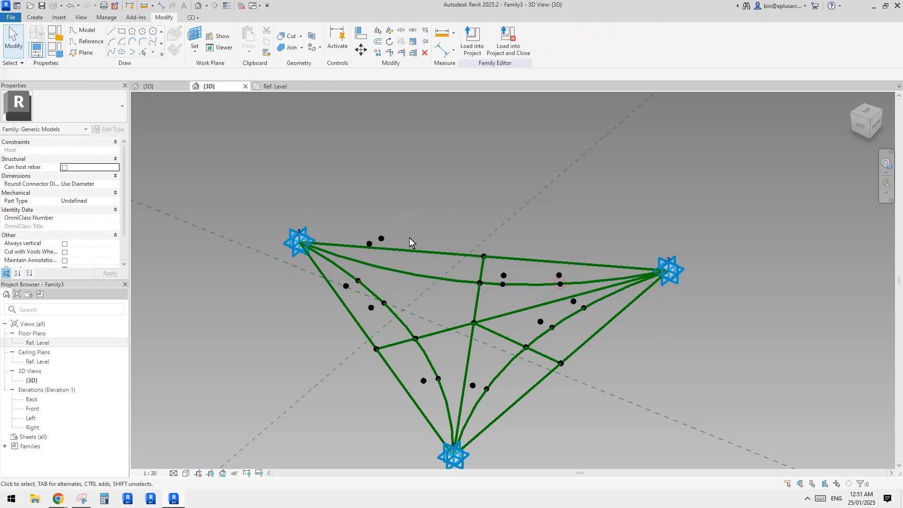
left_click(381, 239)
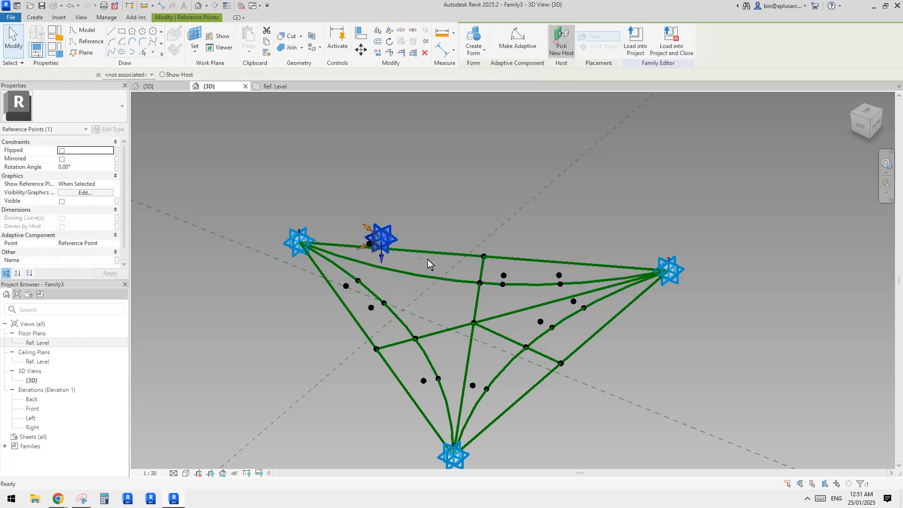
left_click(399, 271)
Set the Rotation Angle of the three copied host points on the 1-2 curve to 180° so their offset points face the outer edge
middle_click_drag(422, 248, 441, 181)
scroll(368, 218, "up", 3)
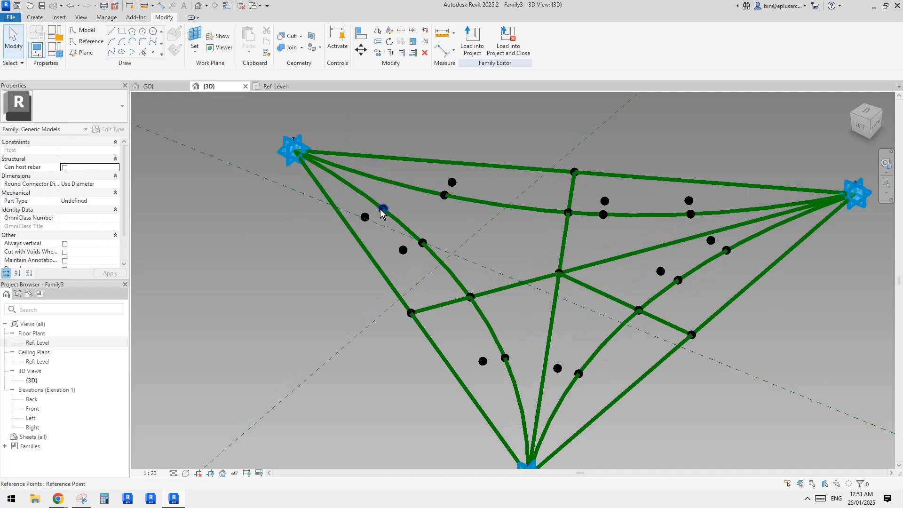
left_click(381, 209)
middle_click_drag(470, 228, 424, 171, "shift")
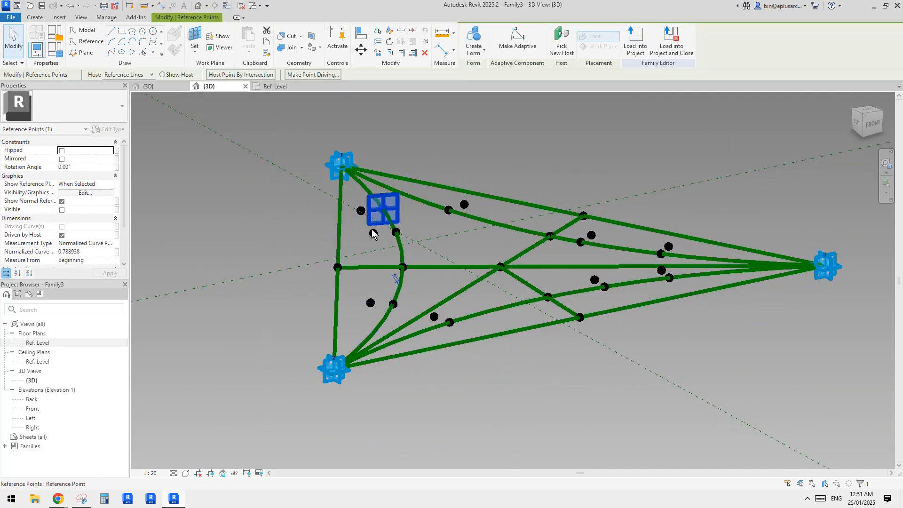
middle_click_drag(443, 257, 557, 318, "shift")
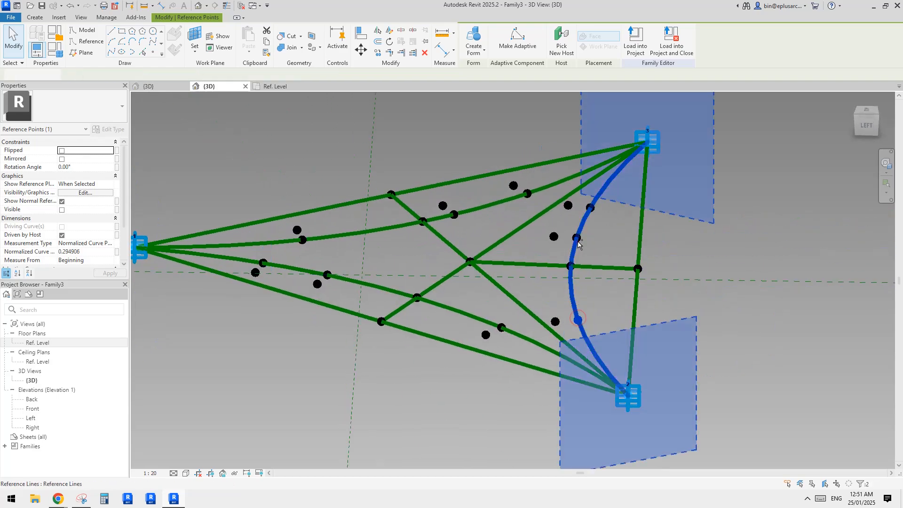
left_click(587, 245)
left_click(578, 238)
left_click(590, 208, "ctrl")
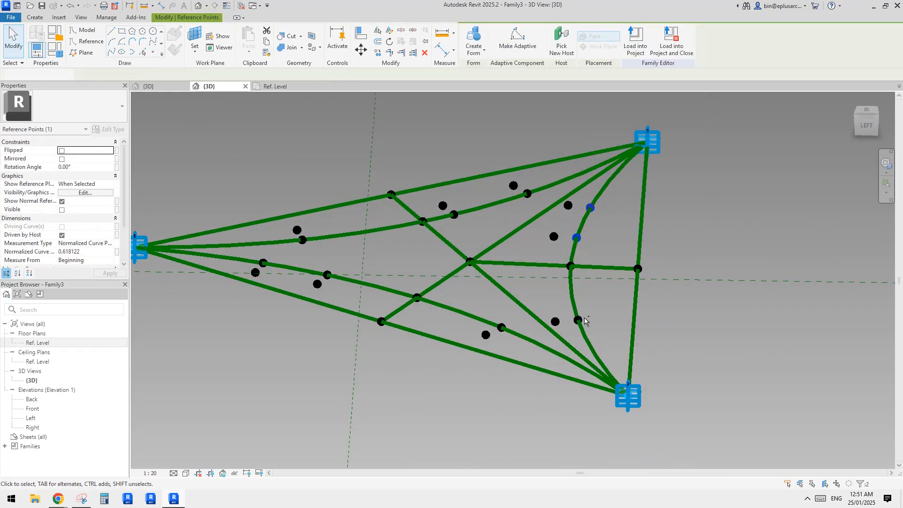
left_click(578, 320, "ctrl")
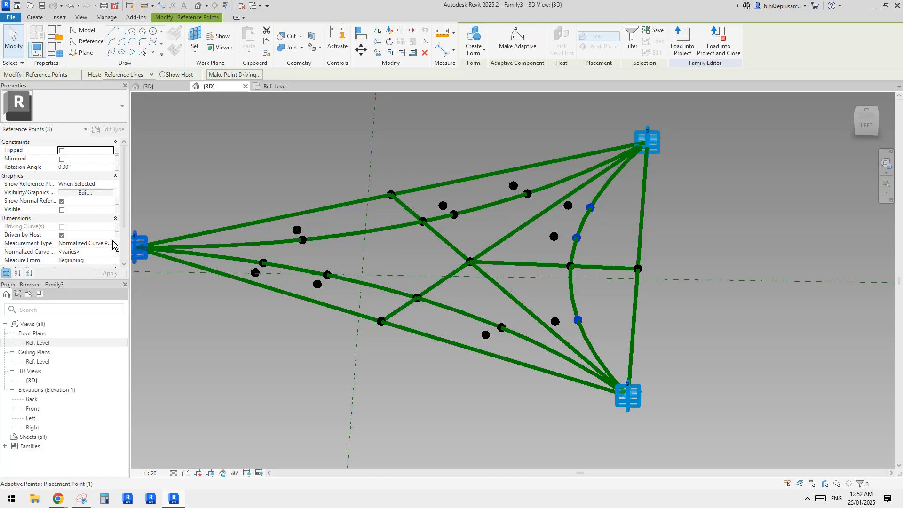
left_click(85, 168)
type("180")
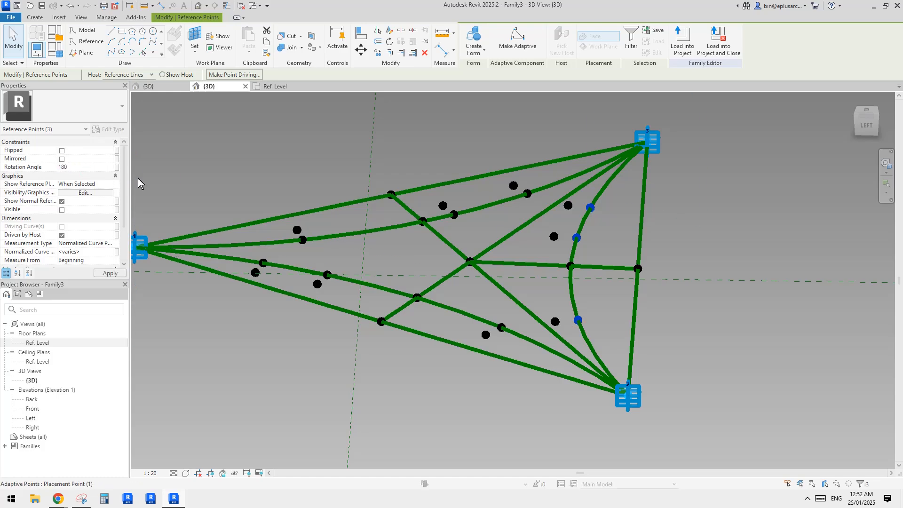
key("Return")
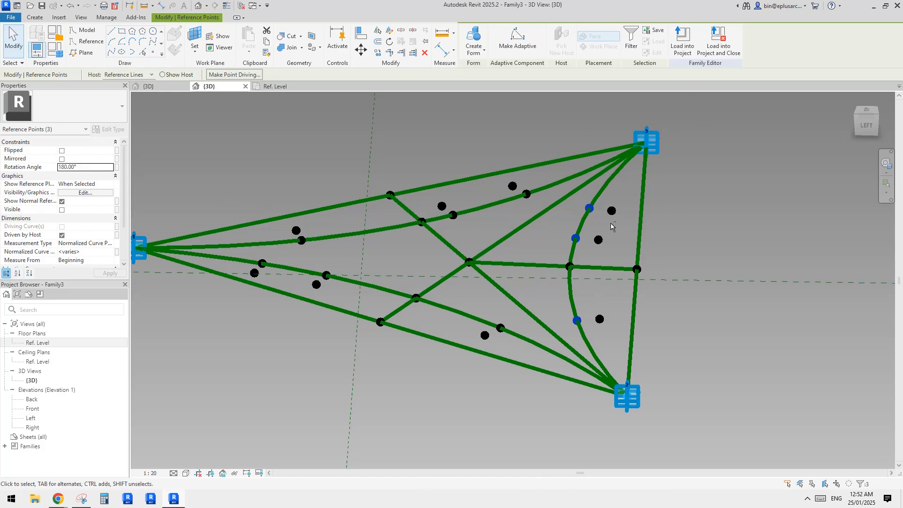
Draw a spline through the three offset points beside the 1-2 curve and make it a reference line
left_click(526, 194)
middle_click_drag(527, 194, 509, 346, "shift")
key("Escape")
left_click(393, 347)
left_click(354, 237, "ctrl")
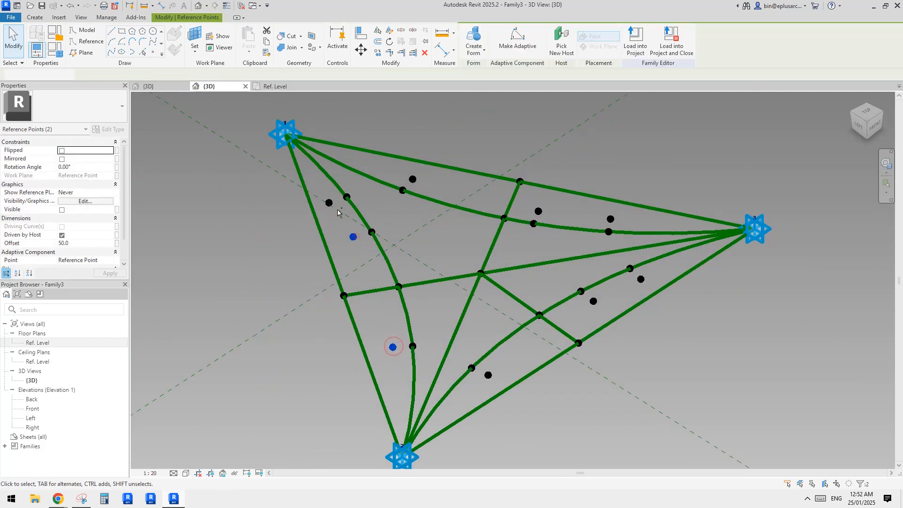
left_click(330, 203, "ctrl")
left_click(112, 52)
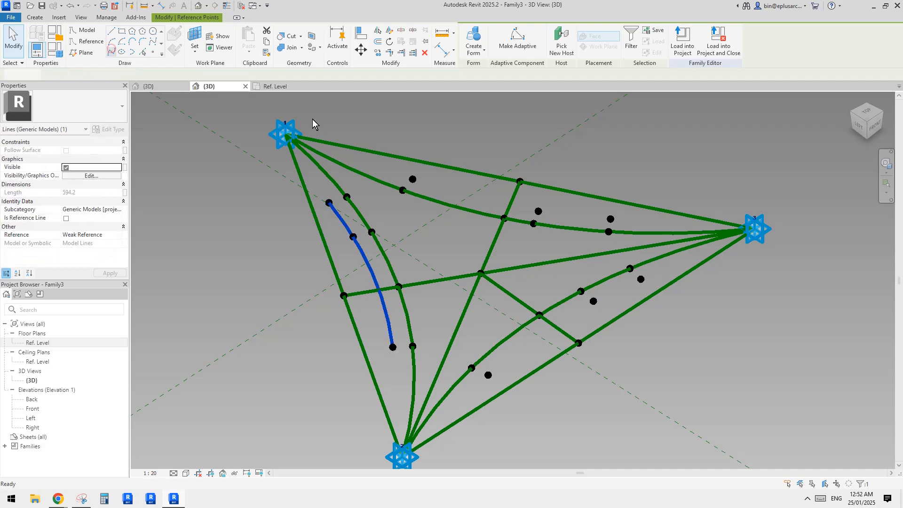
left_click(68, 219)
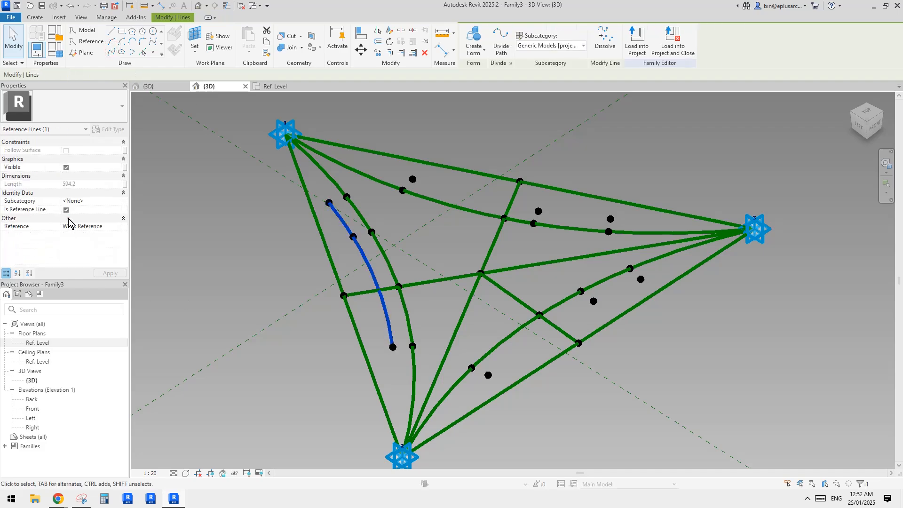
Draw a spline through the three offset points beside the 2-3 curve and make it a reference line
left_click(594, 361)
middle_click_drag(507, 376, 472, 366)
left_click(559, 291)
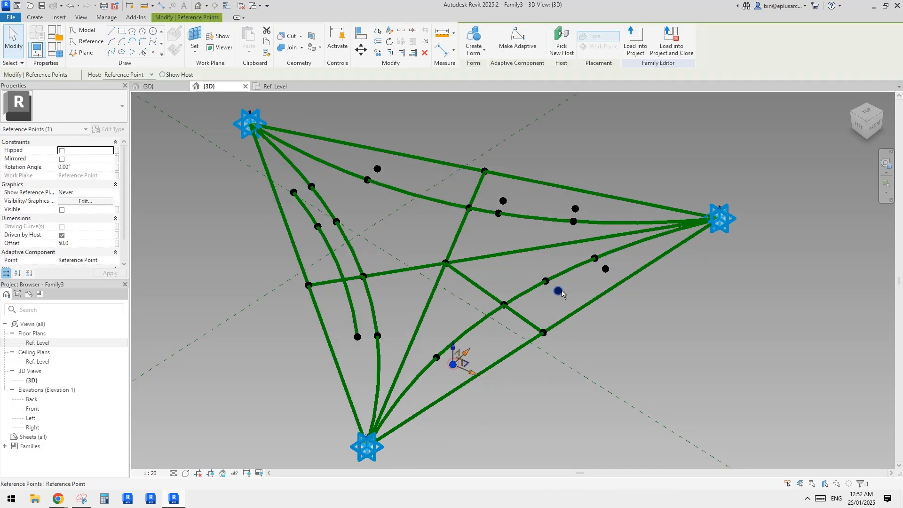
left_click(606, 270, "ctrl")
left_click(114, 54)
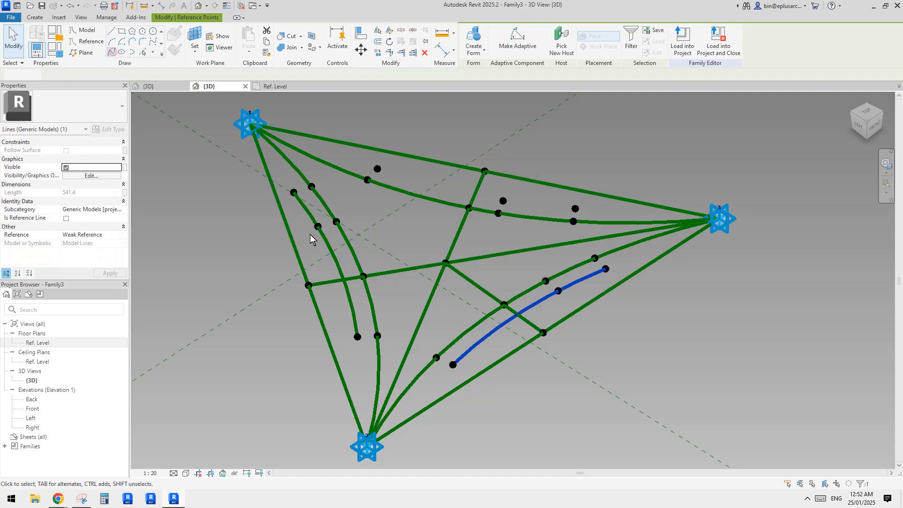
middle_click_drag(600, 217, 588, 238)
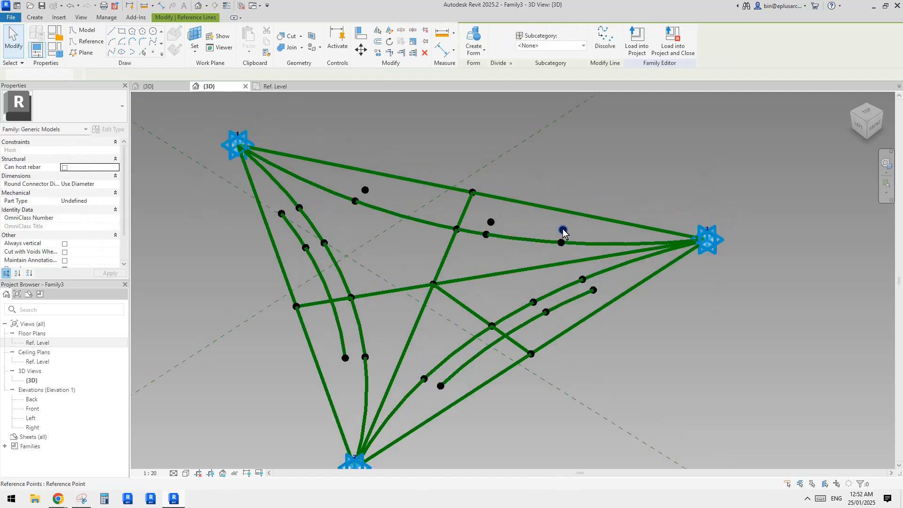
Draw a spline through the three offset points beside the 1-3 curve and make it a reference line
left_click(491, 221)
left_click(563, 229, "ctrl")
left_click(365, 190, "ctrl")
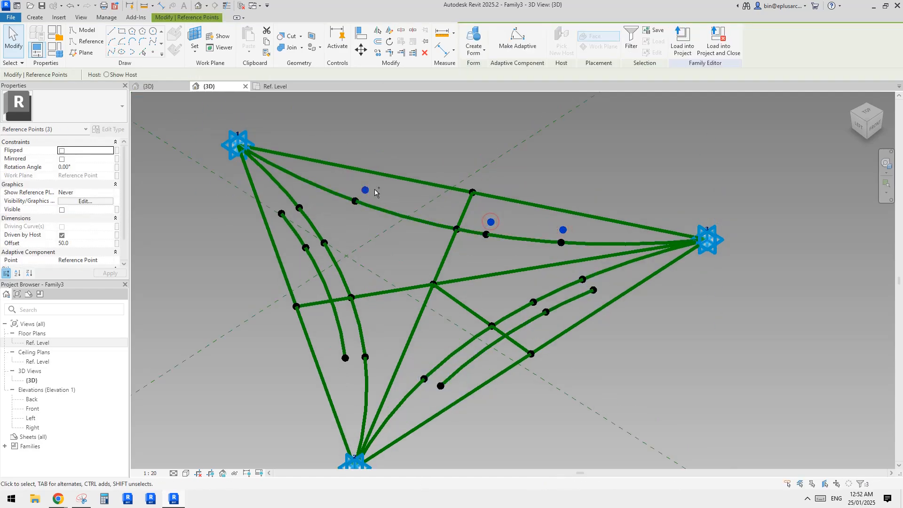
left_click(112, 54)
left_click(66, 210)
middle_click_drag(486, 247, 489, 244)
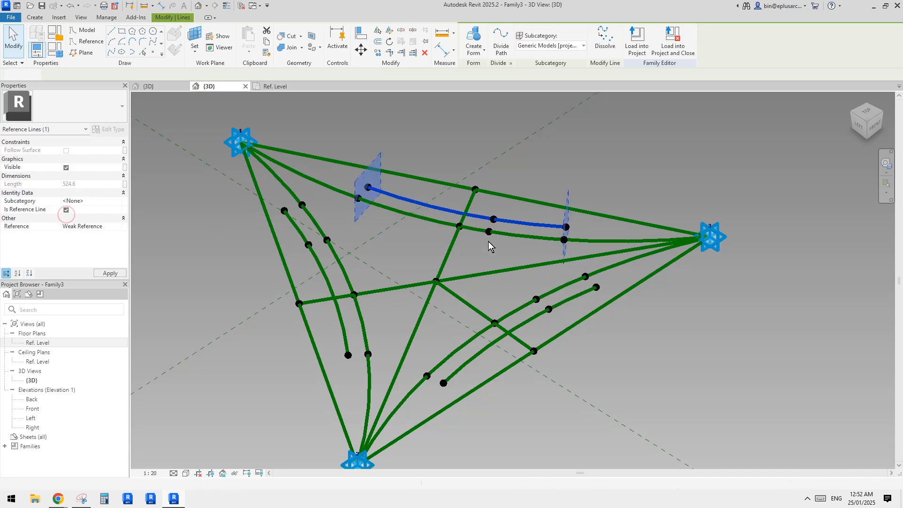
Set the Normalized Curve Parameter of the middle host point on each of the three curves to 0.5
left_click(490, 244)
left_click(536, 300)
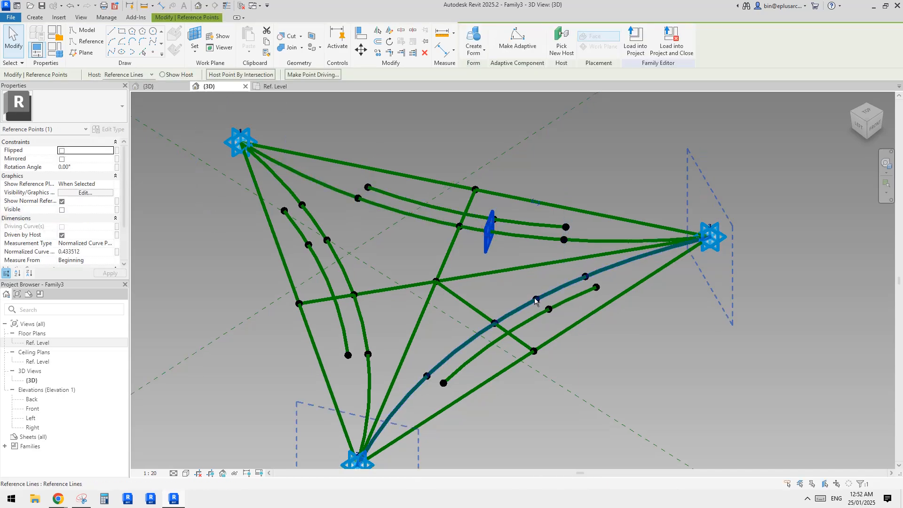
left_click(536, 299, "ctrl")
left_click(520, 269)
left_click(489, 230)
left_click(537, 300, "ctrl")
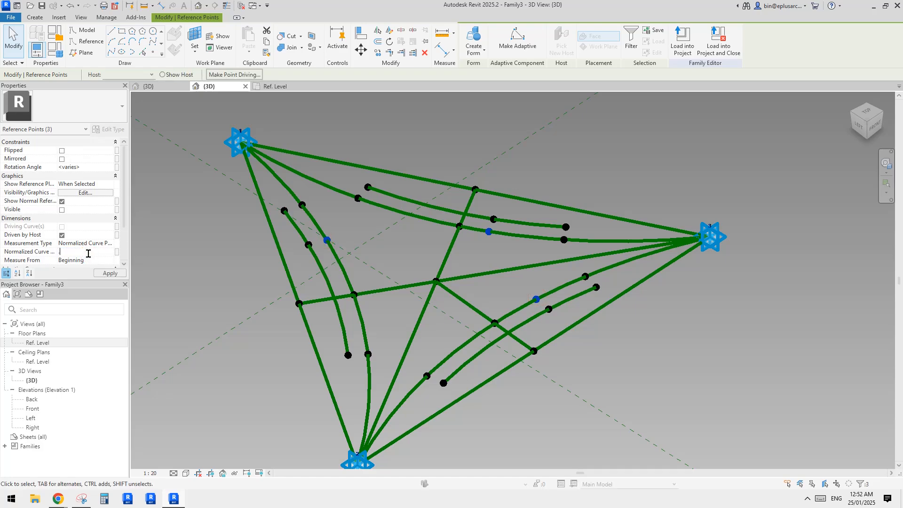
middle_click_drag(329, 313, 513, 280, "shift")
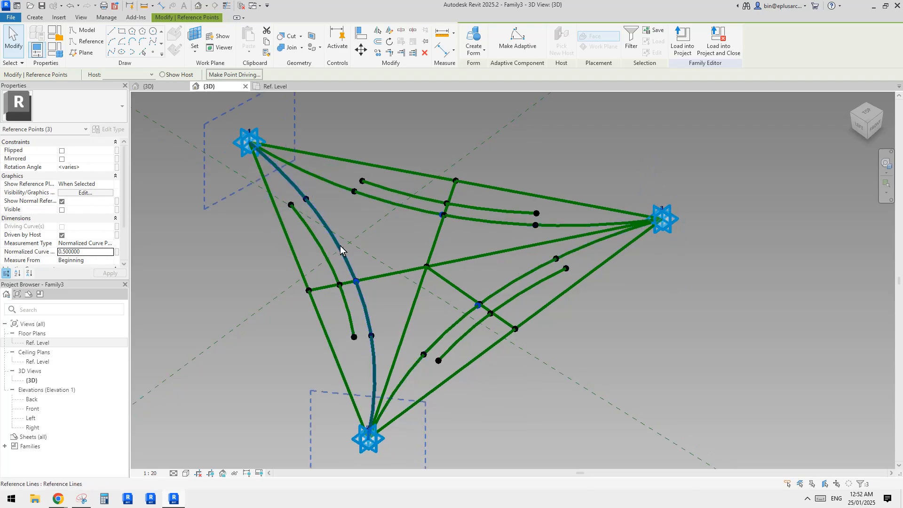
middle_click_drag(416, 256, 417, 255)
key("Escape")
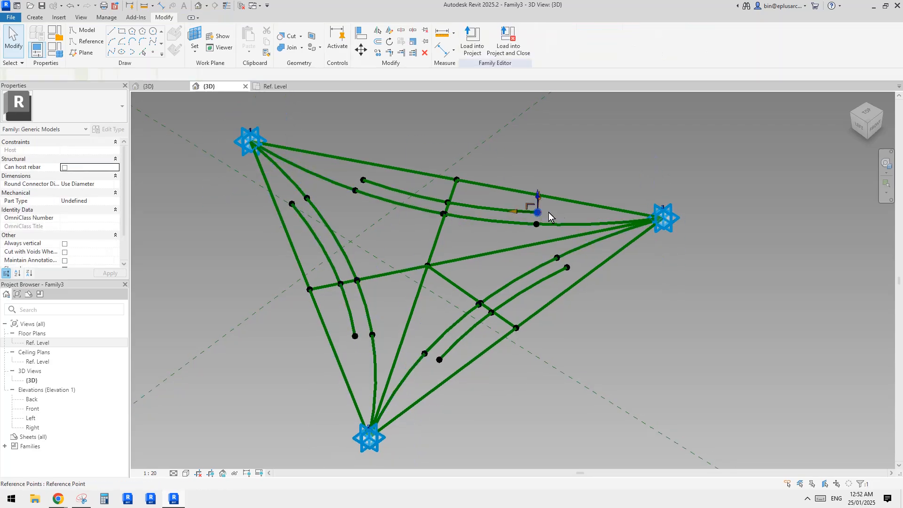
Slide the outer host points nearest adaptive points 1 and 3 along their curves to the curve ends
left_click(542, 230)
left_click(539, 225)
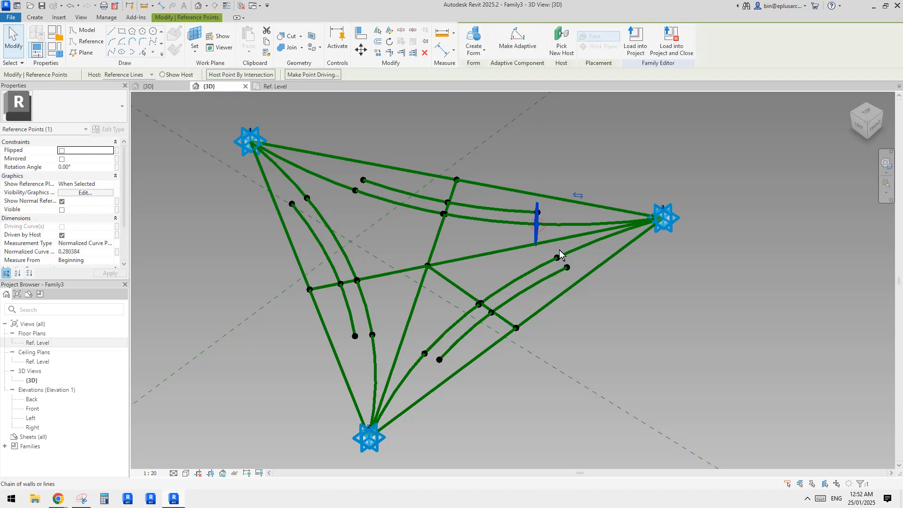
left_click_drag(537, 225, 354, 198)
left_click(291, 205)
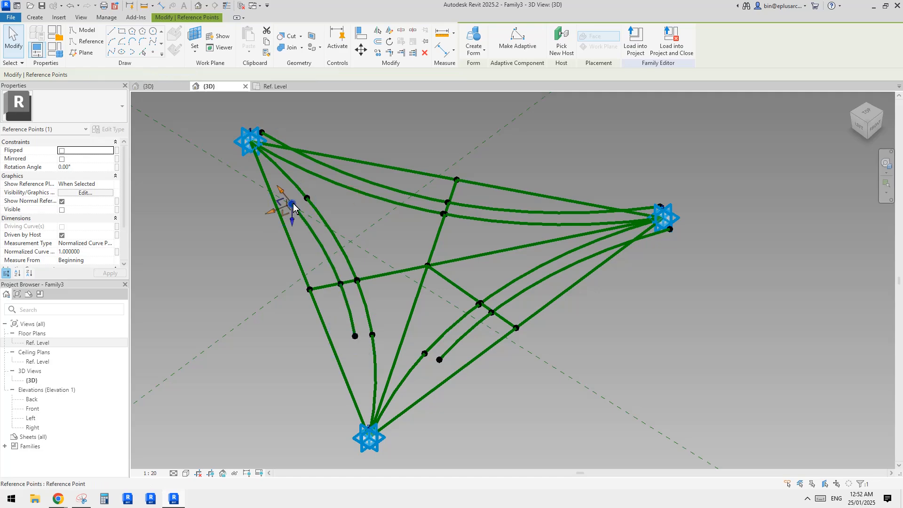
left_click(308, 199)
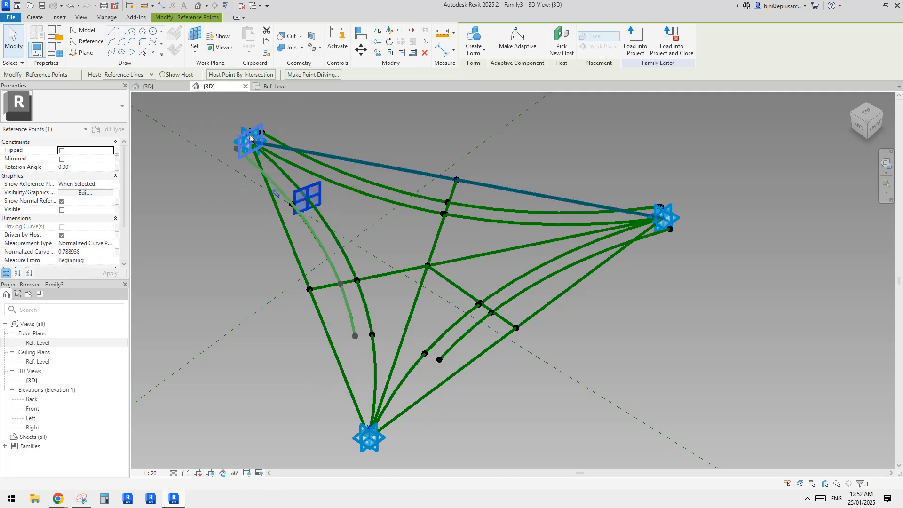
left_click_drag(250, 136, 251, 137)
Slide the remaining outer host points of the 1-2 and 2-3 curves to the curve ends at adaptive point 2
middle_click_drag(382, 356, 390, 318)
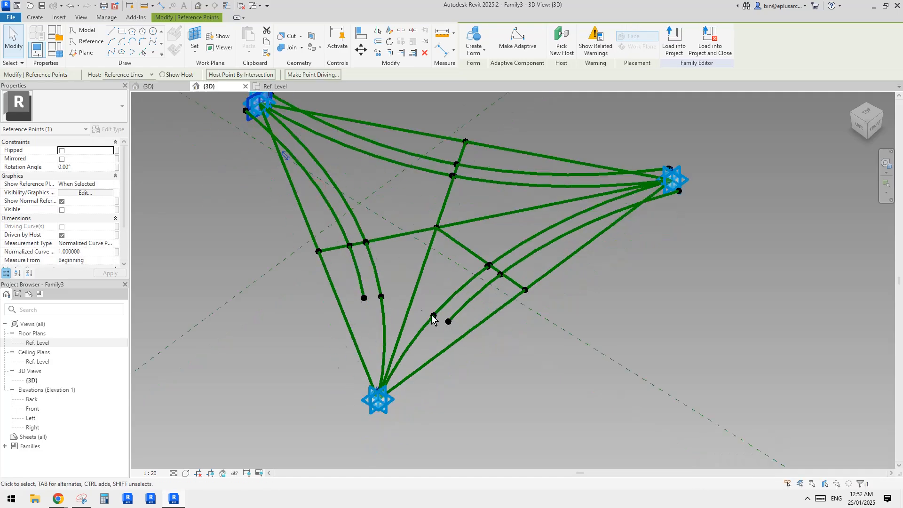
left_click_drag(392, 306, 380, 398)
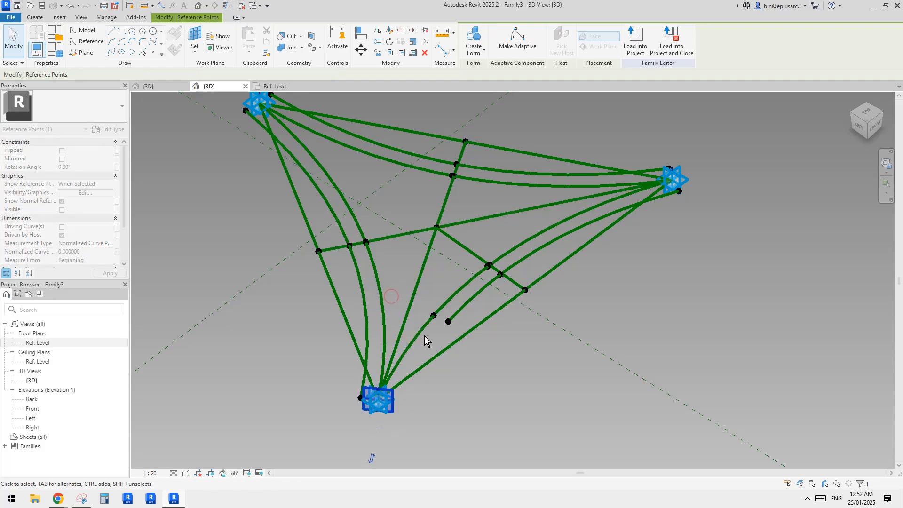
left_click(434, 316)
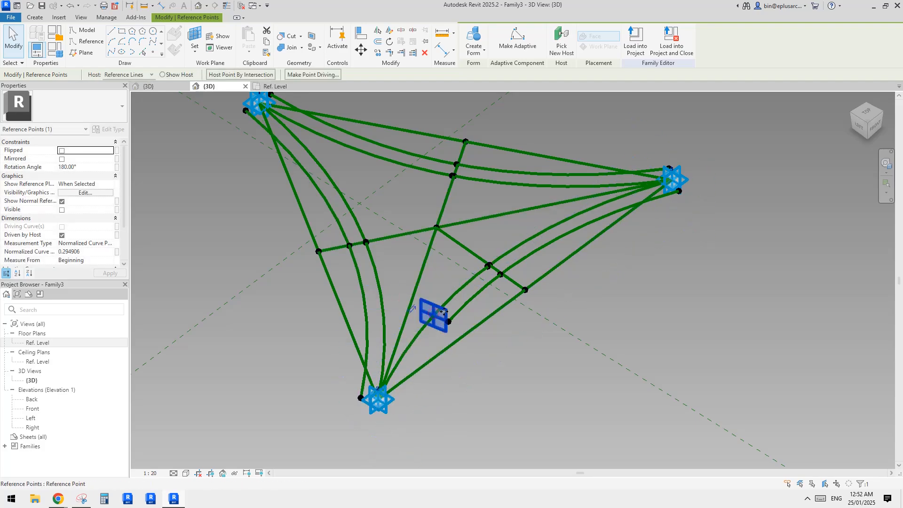
left_click_drag(444, 312, 380, 399)
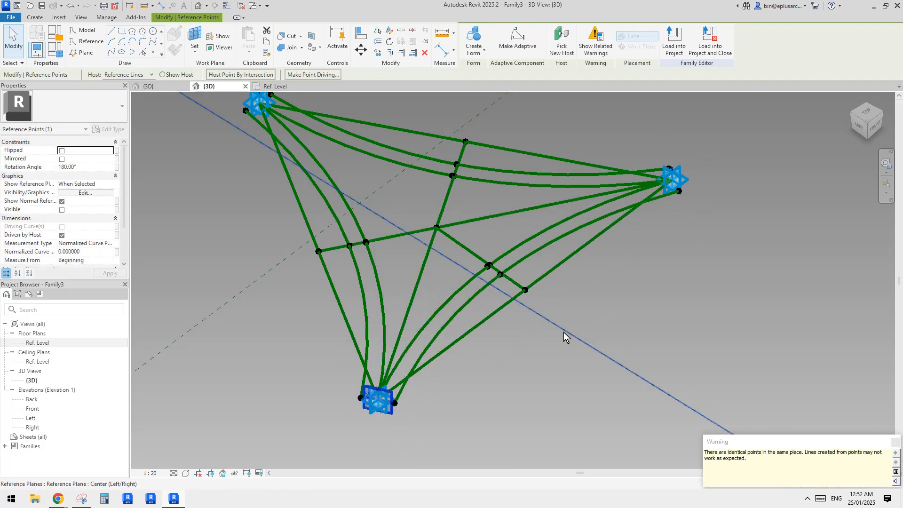
left_click(597, 319)
Connect the two offset points on either side of adaptive point 2 with a line and make it a reference line
scroll(571, 302, "down", 1)
middle_click_drag(573, 304, 529, 314, "shift")
scroll(410, 370, "up", 4)
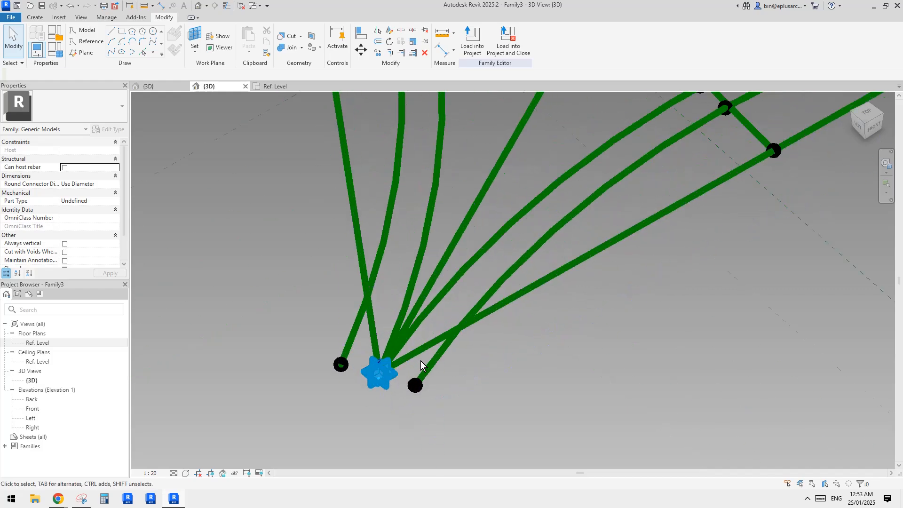
scroll(421, 361, "up", 2)
middle_click_drag(428, 372, 483, 330)
left_click(360, 324)
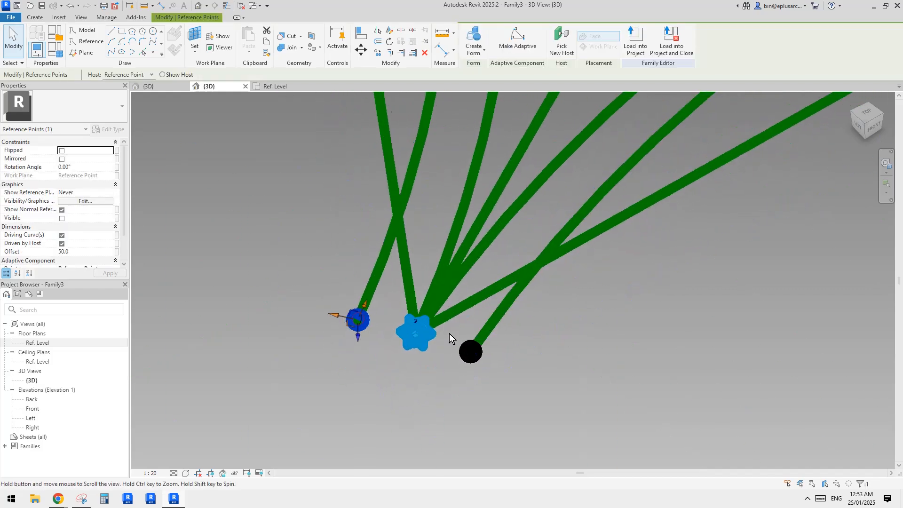
left_click(478, 356, "ctrl")
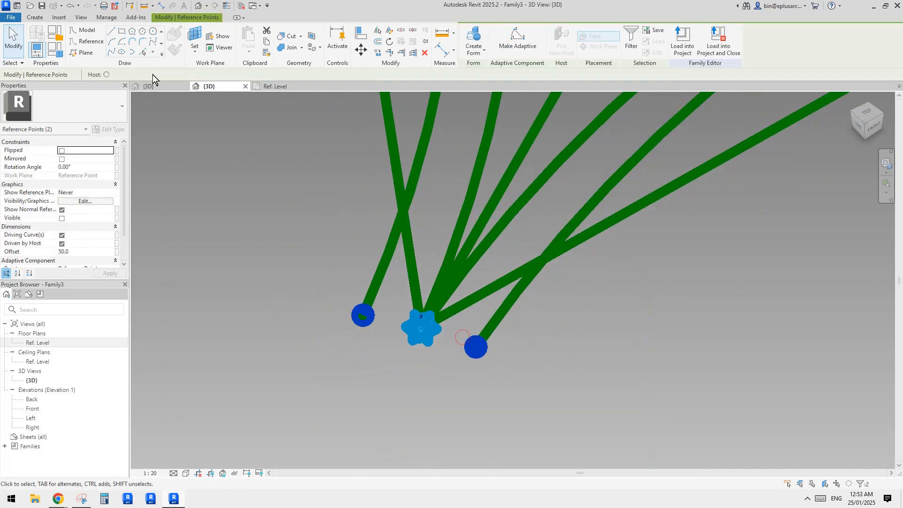
left_click(111, 51)
left_click(67, 217)
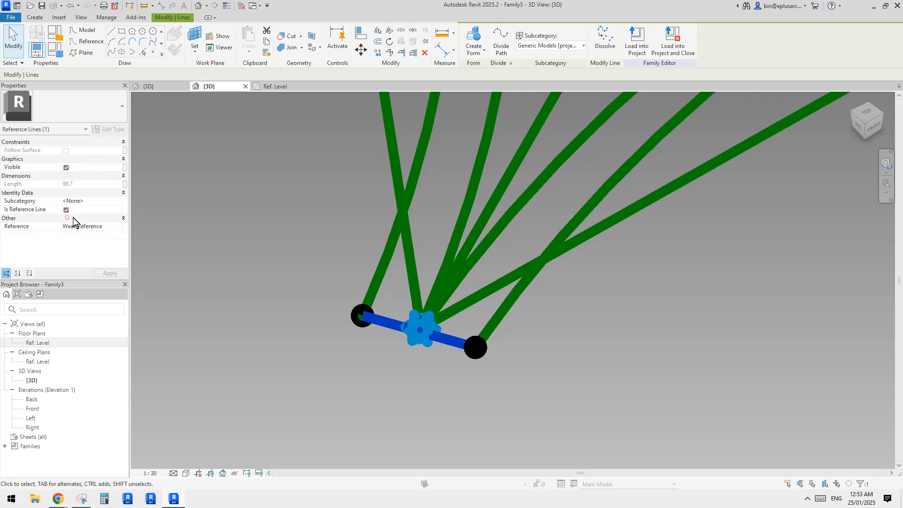
Connect the two offset points on either side of adaptive point 3 with a line and make it a reference line
scroll(188, 250, "down", 2)
scroll(414, 282, "down", 3)
left_click(570, 256)
middle_click_drag(716, 144, 510, 342)
scroll(574, 282, "up", 2)
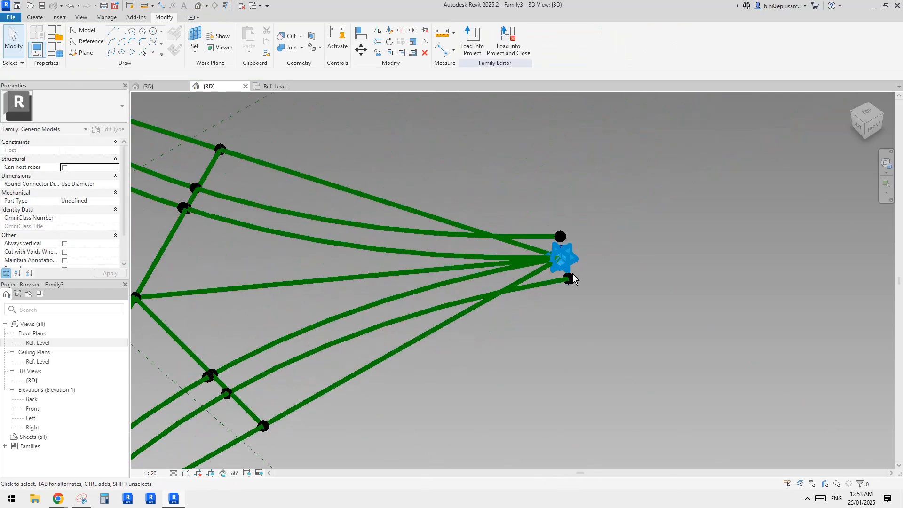
left_click(570, 278)
left_click(560, 237, "ctrl")
left_click(110, 52)
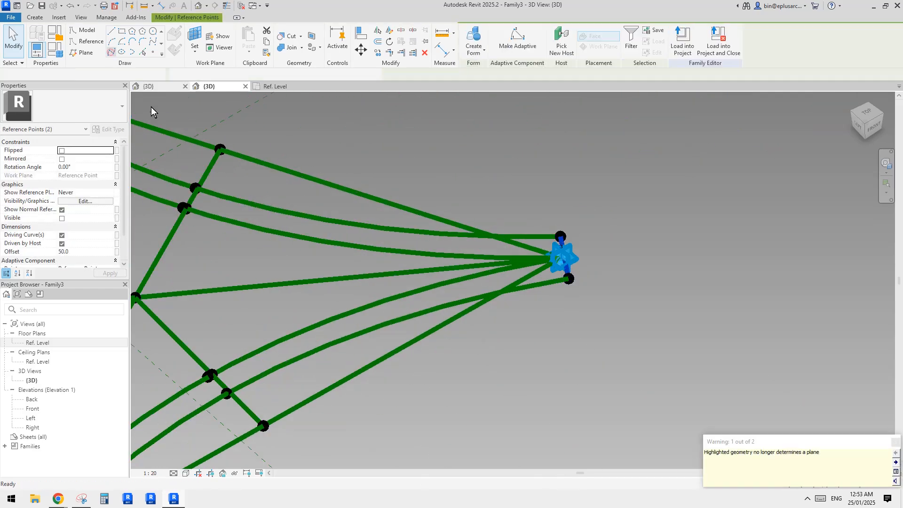
left_click(66, 219)
Connect the two offset points on either side of adaptive point 1 with a line and make it a reference line
middle_click_drag(323, 196, 796, 308)
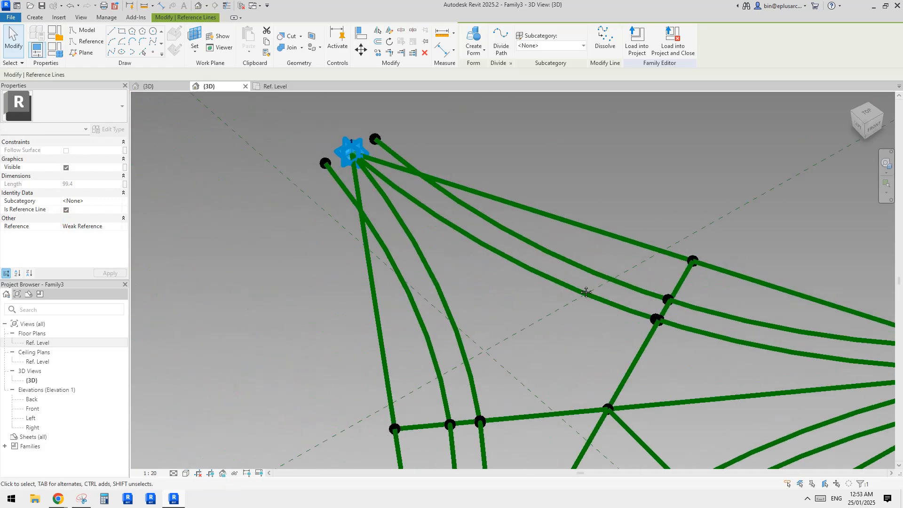
left_click(583, 288)
key("Tab")
left_click(379, 142)
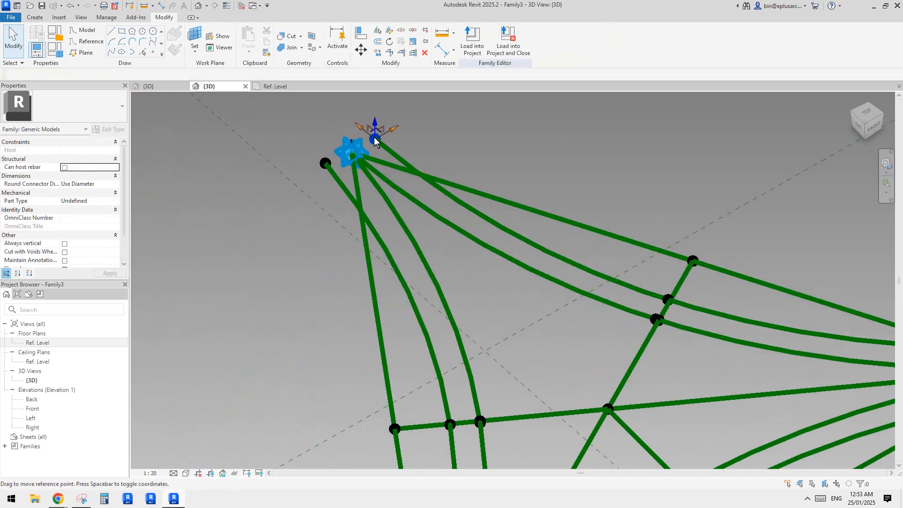
left_click(324, 163, "ctrl")
left_click(110, 52)
left_click(67, 220)
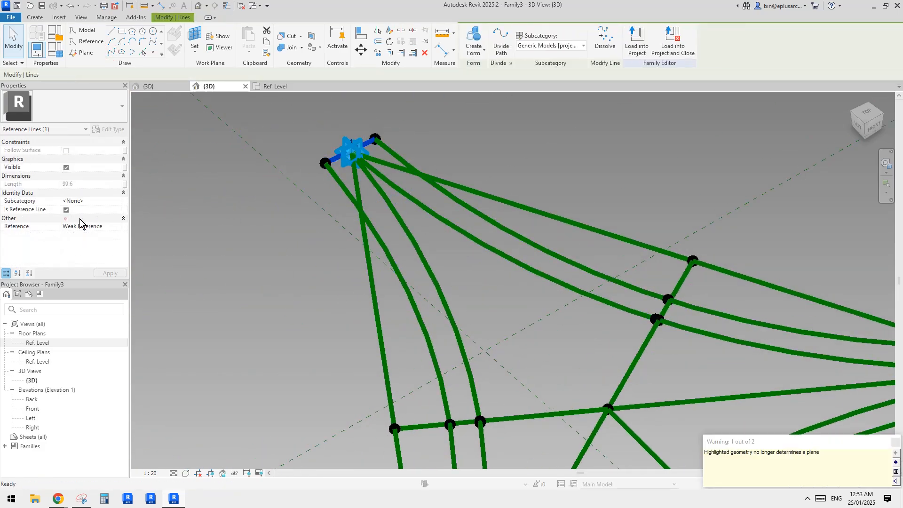
left_click(471, 202)
Select the closed loop formed by the three offset curves and the three short corner reference lines
scroll(471, 207, "down", 4)
middle_click_drag(472, 221, 480, 168, "shift")
key("Tab")
left_click(499, 223)
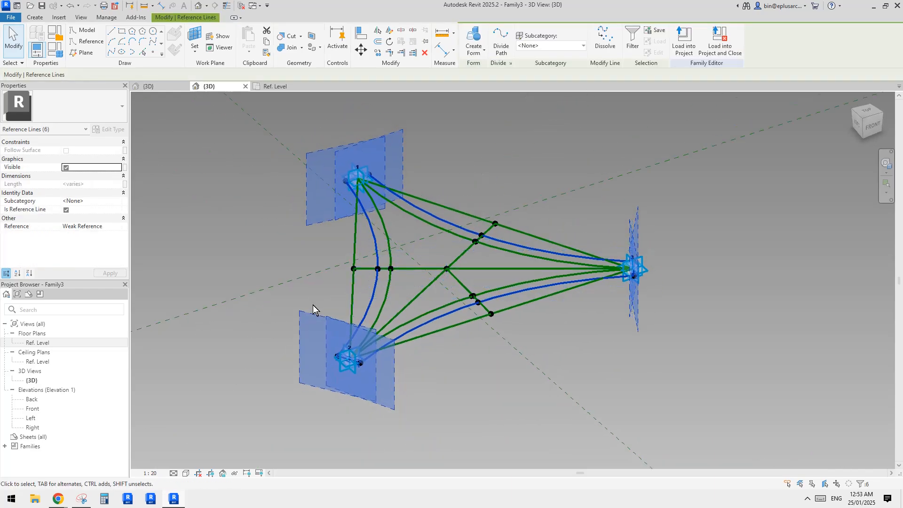
middle_click_drag(313, 308, 333, 373, "shift")
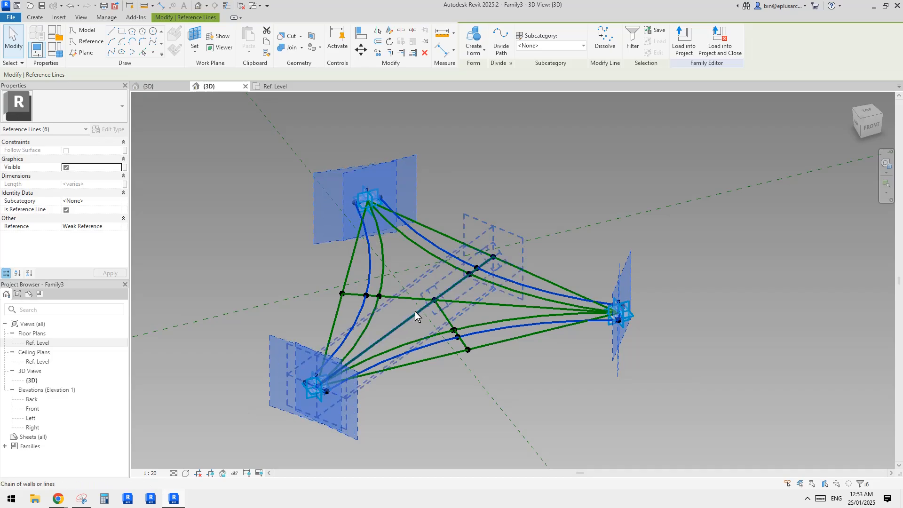
middle_click_drag(415, 312, 431, 286, "shift")
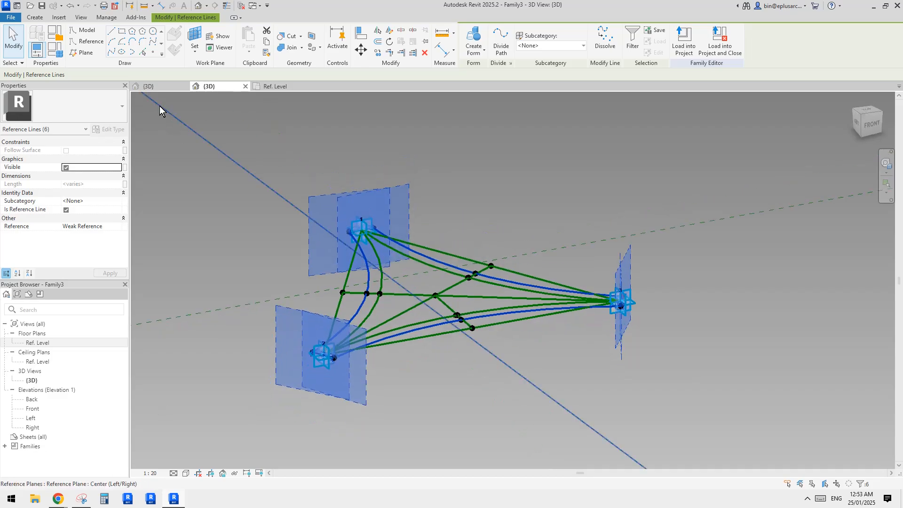
Examine the thickness and edge profile of the finished panels in the 3D view of 20250120.rfa, and return to Family3
left_click(160, 87)
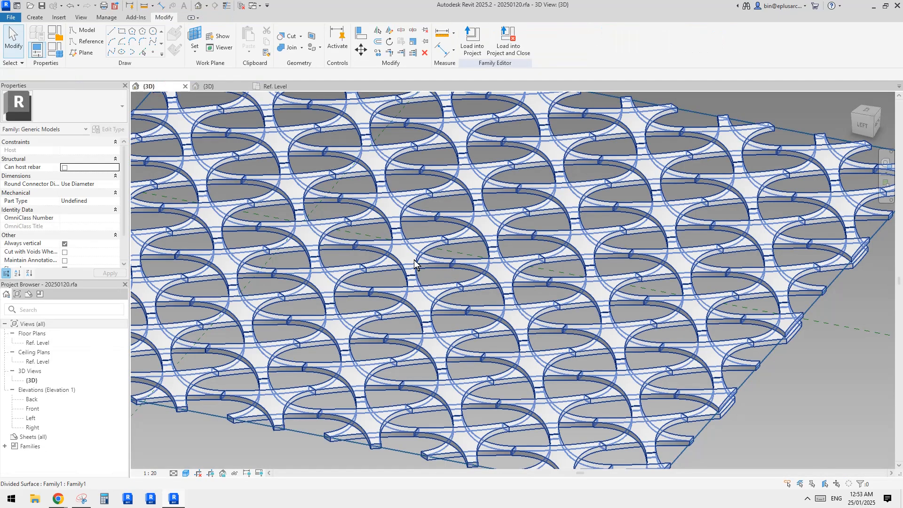
middle_click_drag(414, 264, 407, 300, "shift")
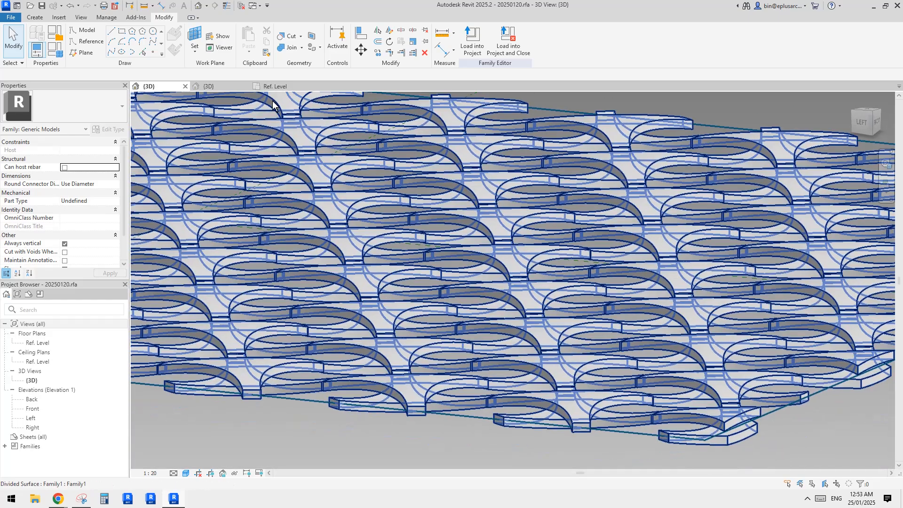
left_click(227, 86)
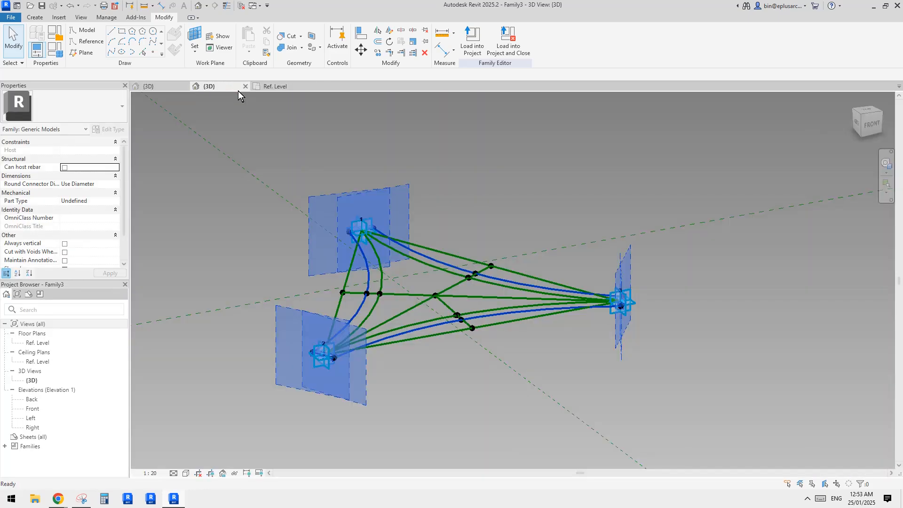
left_click(163, 86)
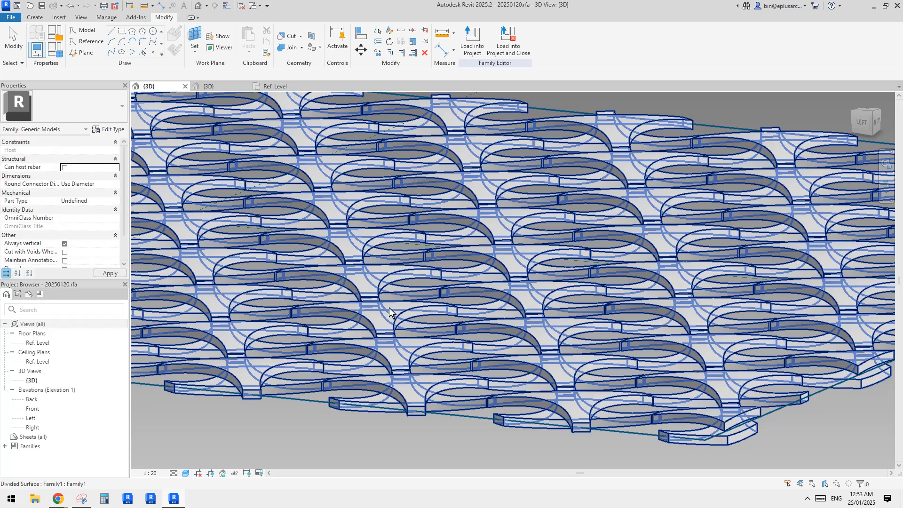
middle_click_drag(499, 320, 524, 256, "shift")
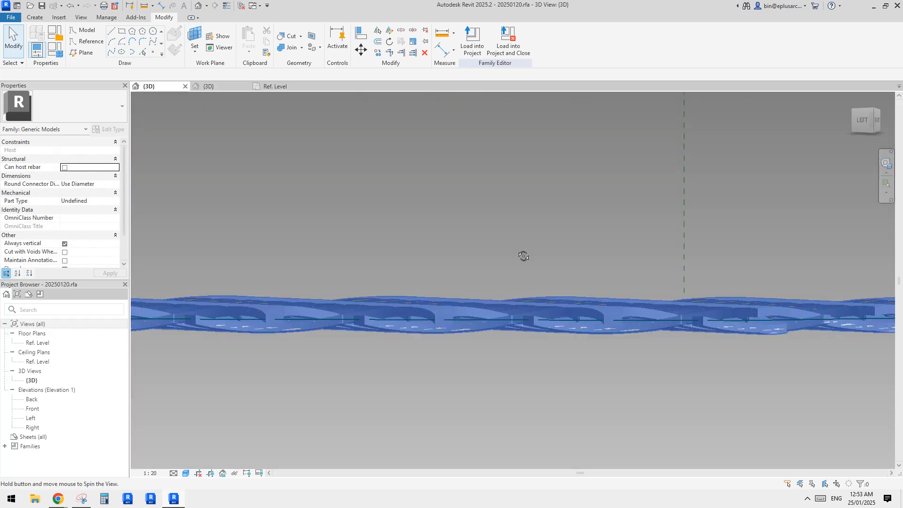
middle_click_drag(446, 311, 444, 343, "shift")
left_click(216, 87)
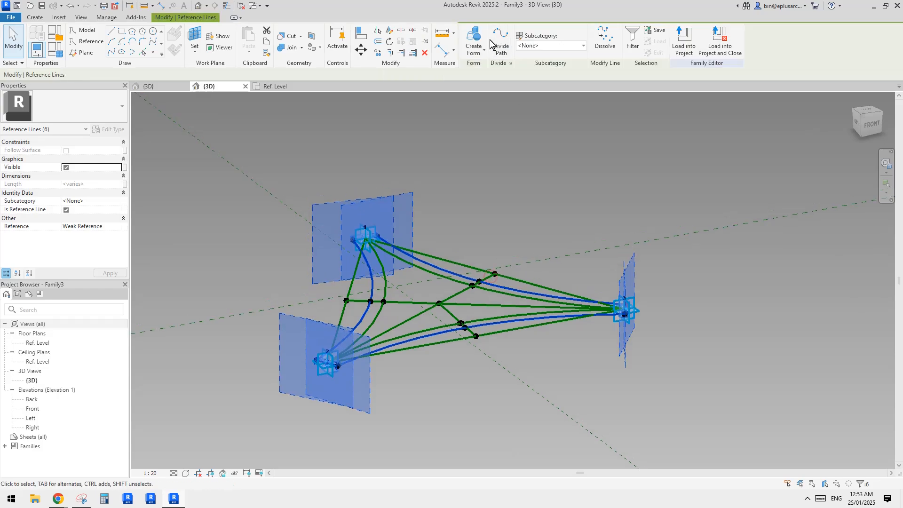
Create a solid form from the selected loop and lower its top face to a Positive Offset of about 202.2
left_click(475, 35)
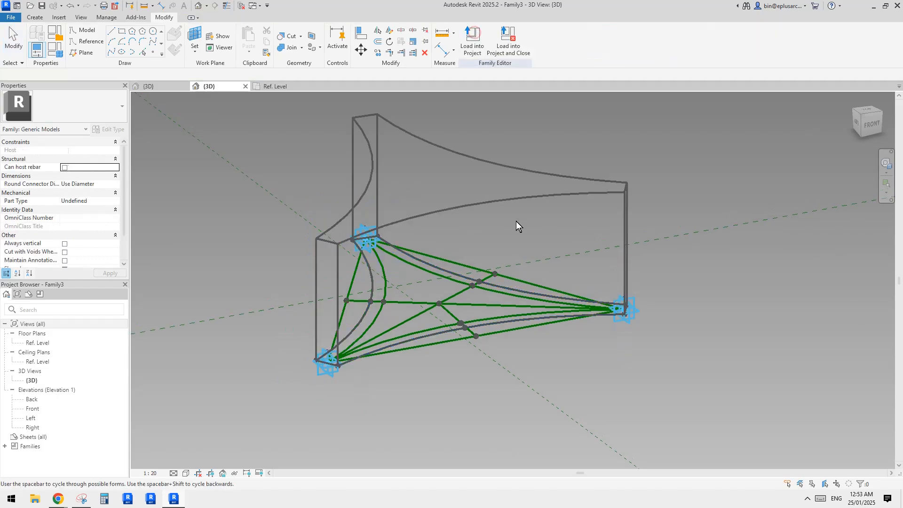
left_click(580, 116)
left_click_drag(428, 149, 428, 221)
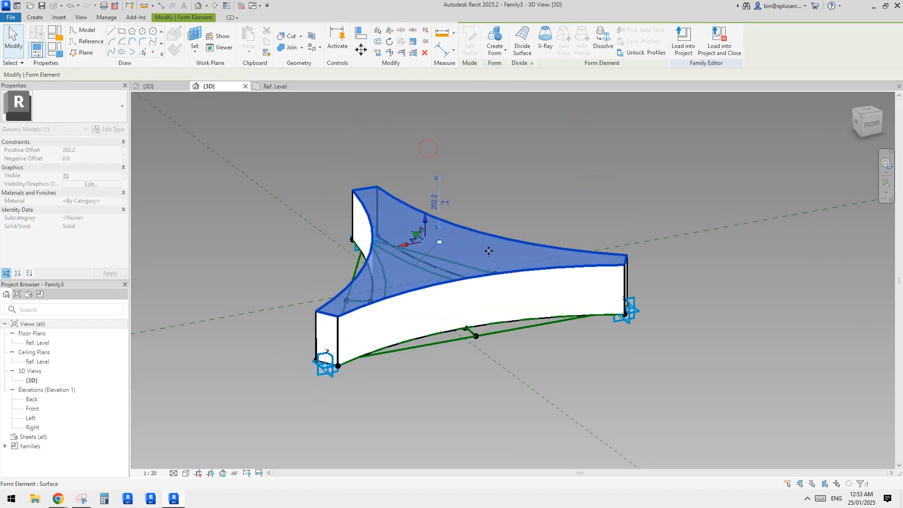
middle_click_drag(488, 252, 368, 140, "shift")
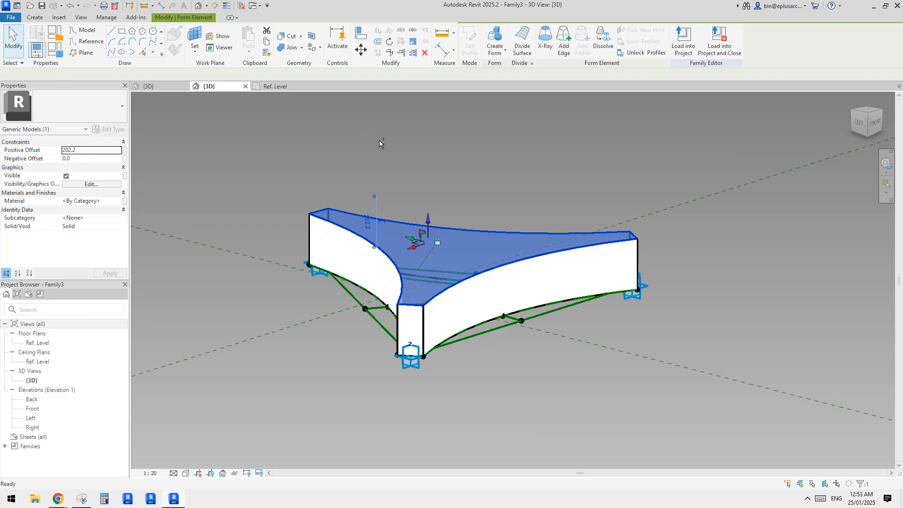
Undo the top face adjustment and the creation of the solid form
key("ctrl+z")
key("ctrl+z")
middle_click_drag(445, 308, 450, 360, "shift")
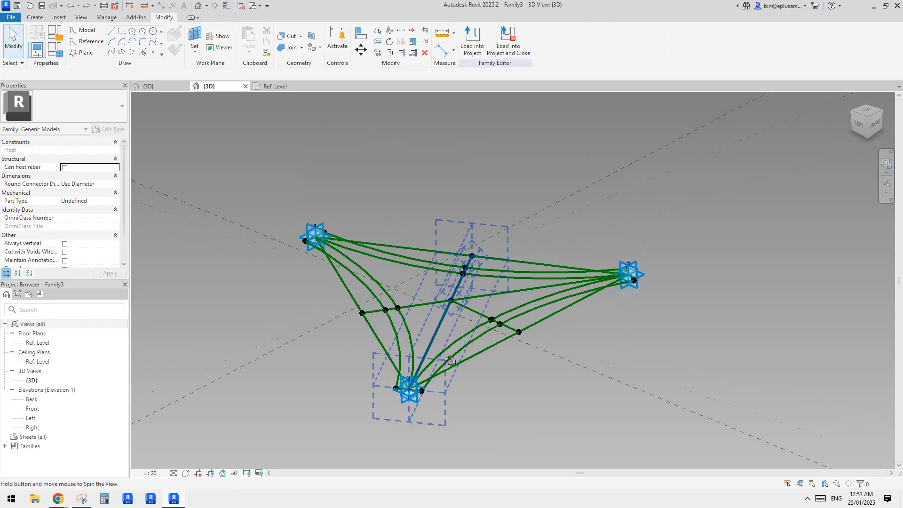
Examine one curtain panel among the finished panels in 20250120.rfa, and return to the reference rig in Family3
left_click(156, 86)
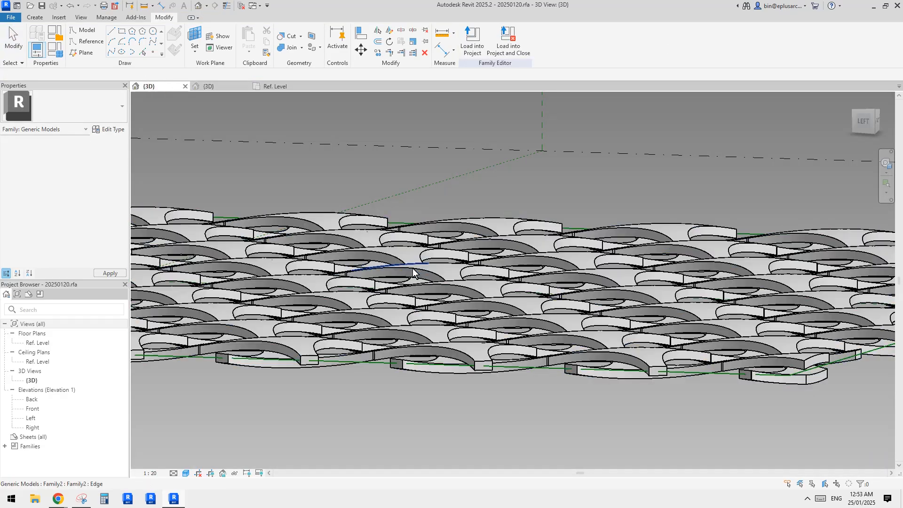
left_click(414, 273)
scroll(424, 266, "up", 3)
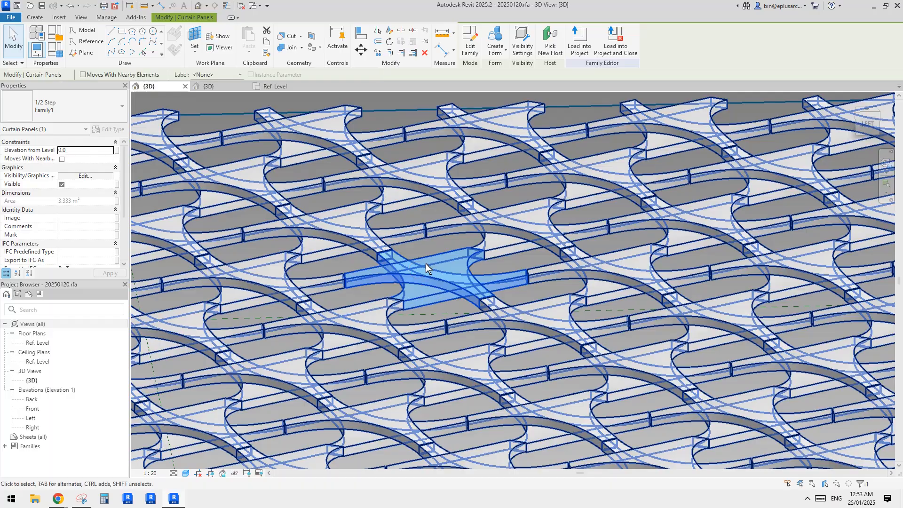
mouse_move(437, 298)
middle_mouse_down("shift")
mouse_move(445, 276)
mouse_move(435, 292)
middle_mouse_up("shift")
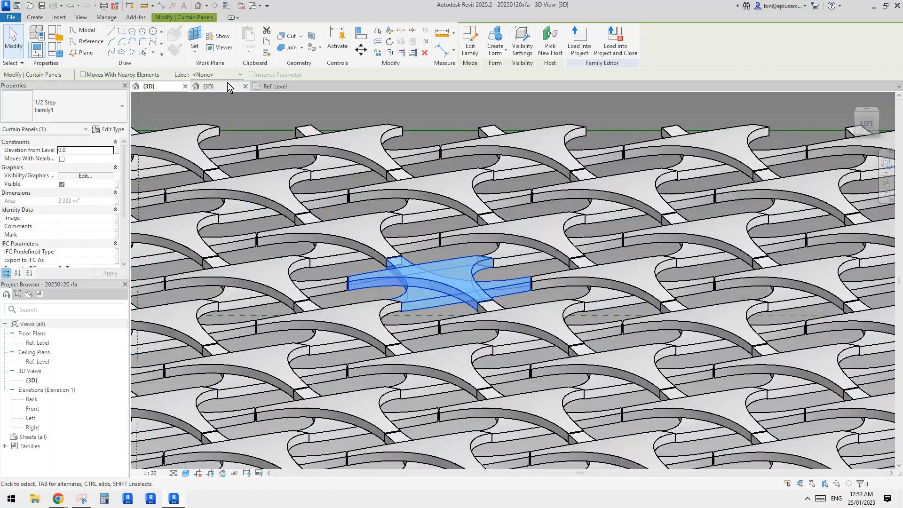
left_click(225, 83)
middle_click_drag(464, 241, 473, 312, "shift")
scroll(499, 293, "down", 3)
scroll(431, 280, "up", 2)
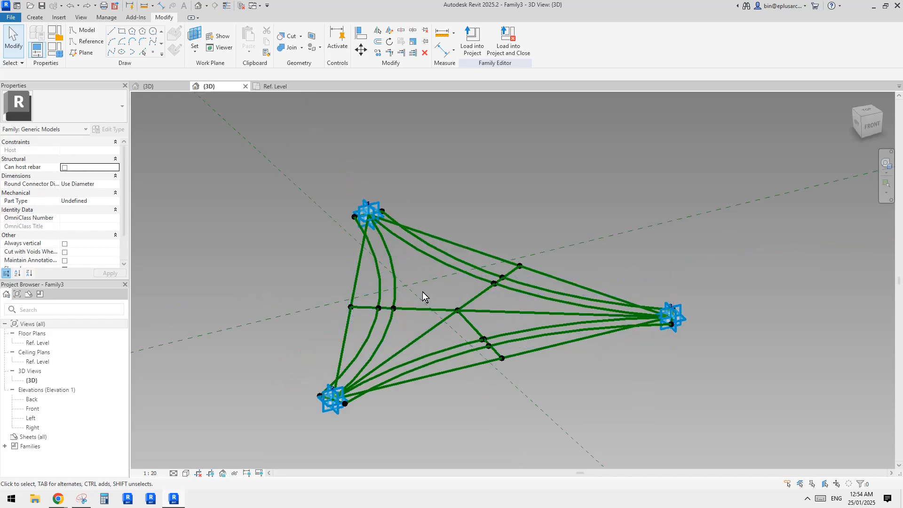
middle_click_drag(368, 180, 376, 184, "shift")
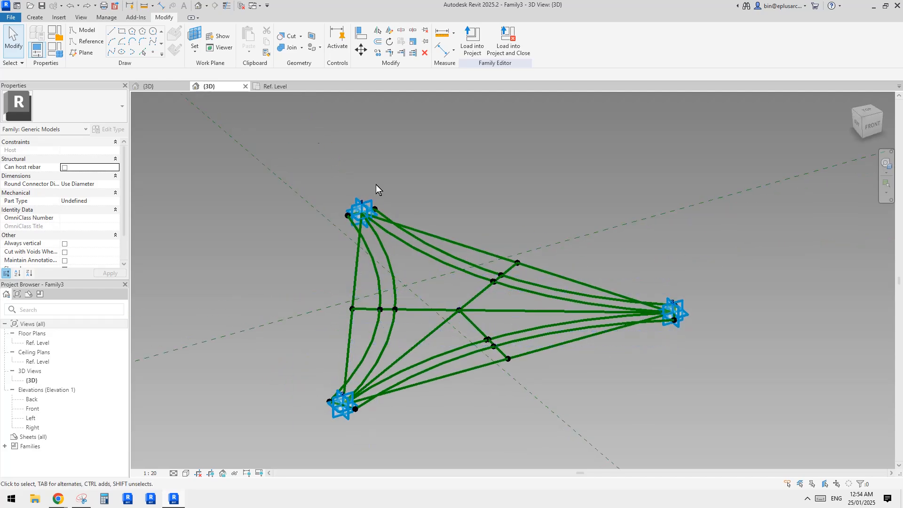
Open the nested Family2 component of a panel in 20250120.rfa for editing
left_click(165, 83)
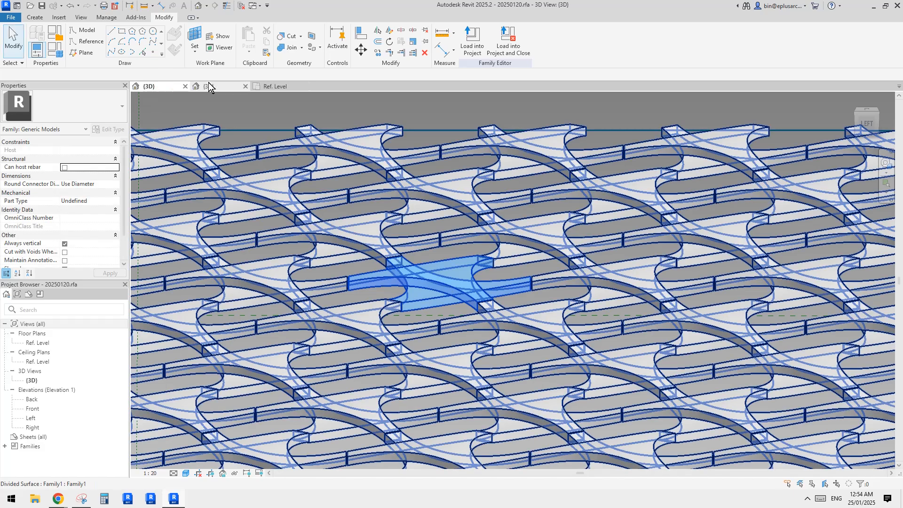
left_click(207, 83)
left_click(168, 84)
left_click(456, 284)
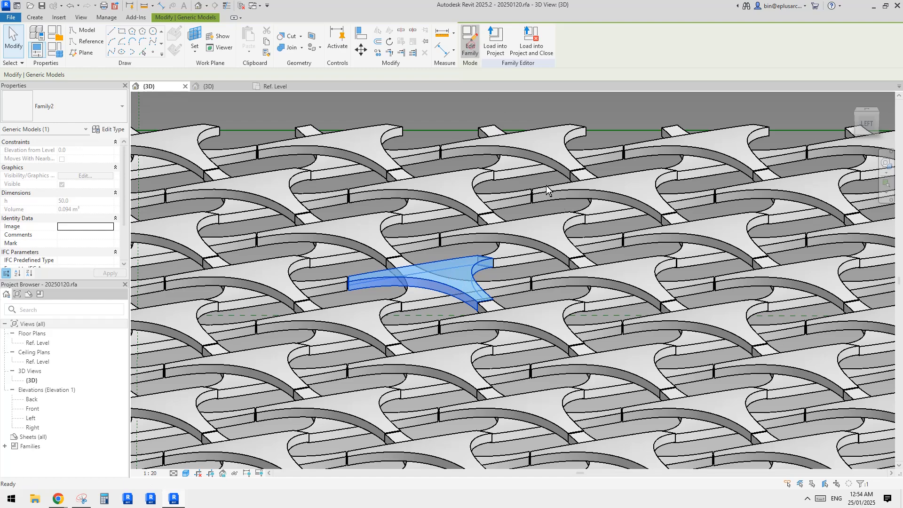
scroll(518, 307, "up", 4)
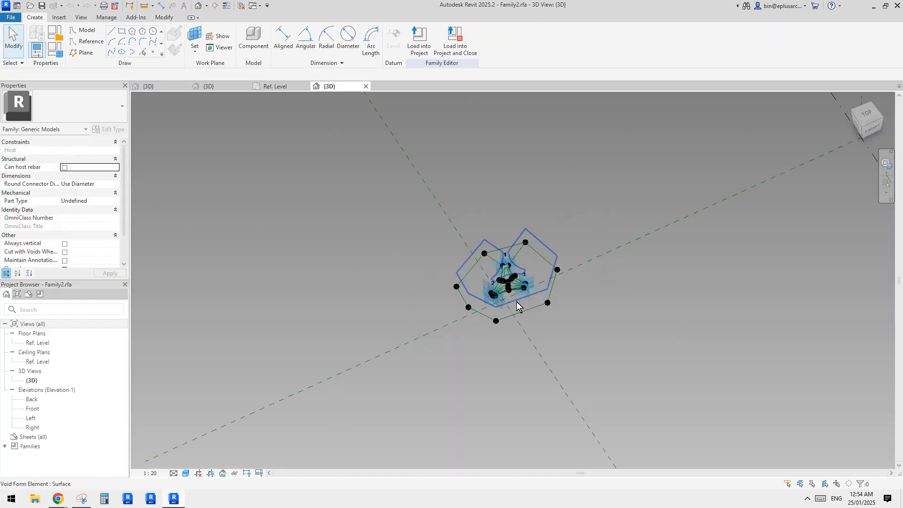
Examine how the void form in Family2 cuts the round solid down to the curved three-armed panel shape
scroll(518, 306, "up", 8)
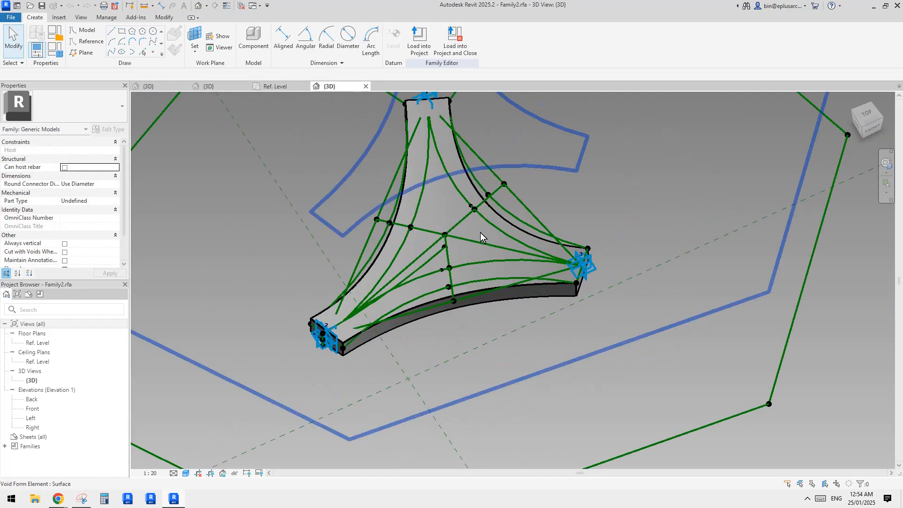
left_click(481, 232)
scroll(481, 232, "down", 6)
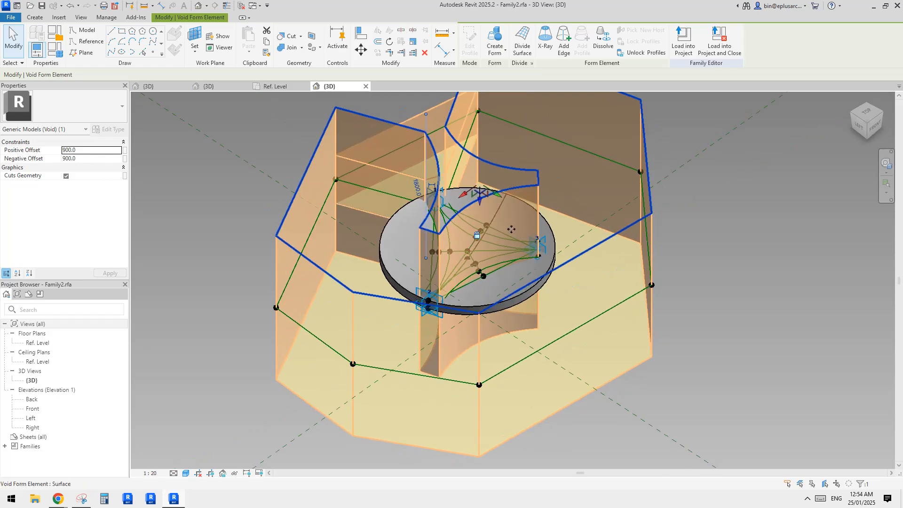
key("Escape")
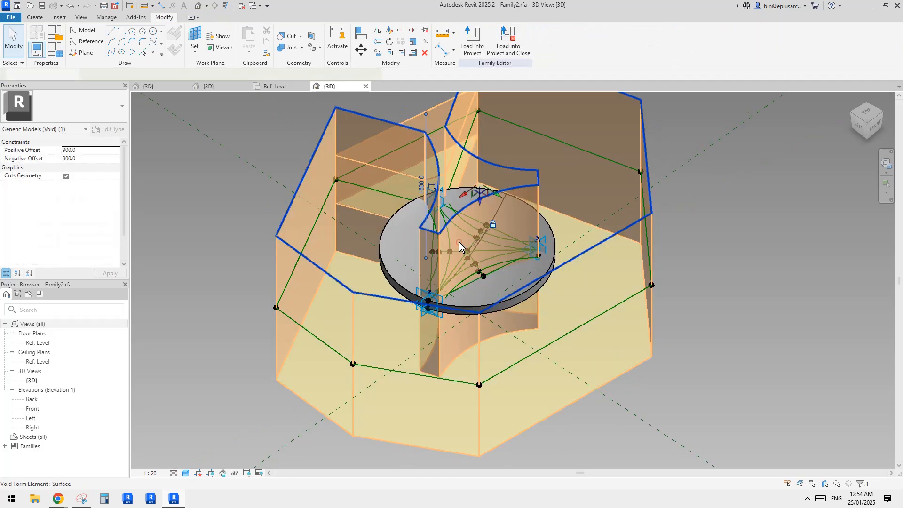
left_click(460, 241)
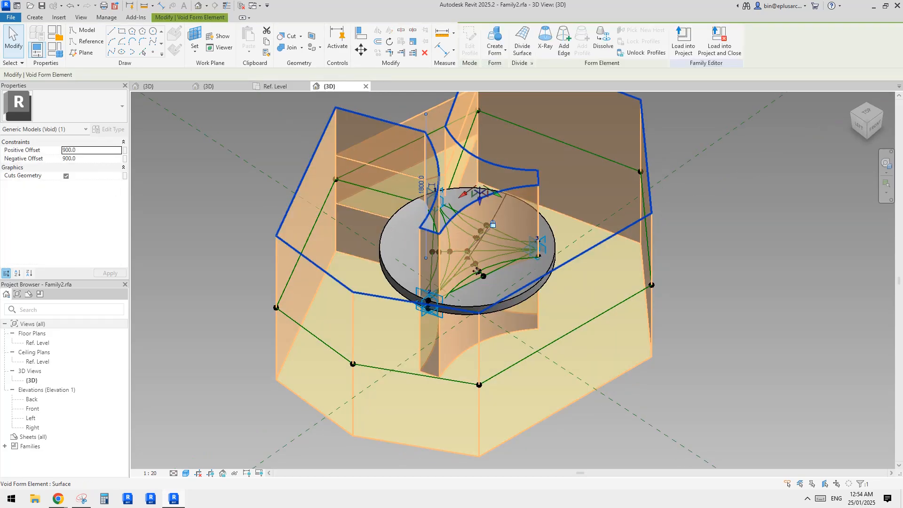
scroll(476, 271, "up", 5)
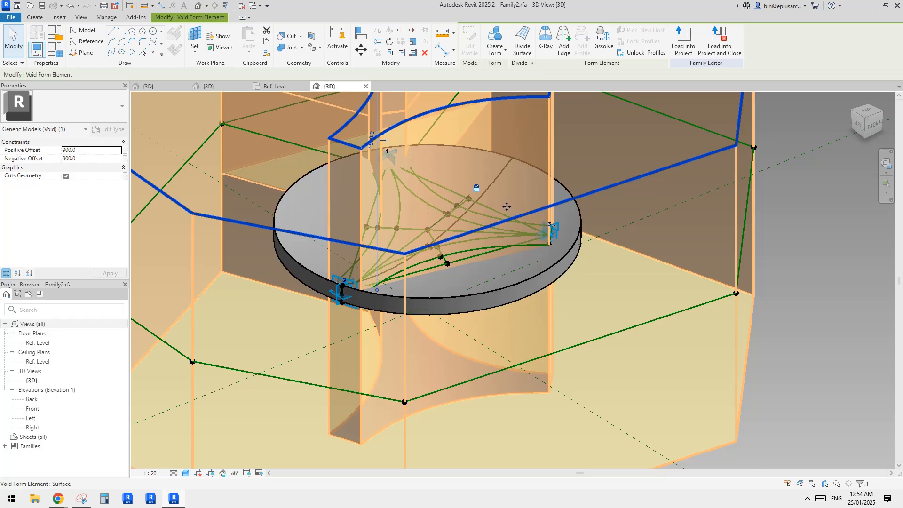
scroll(541, 226, "down", 3)
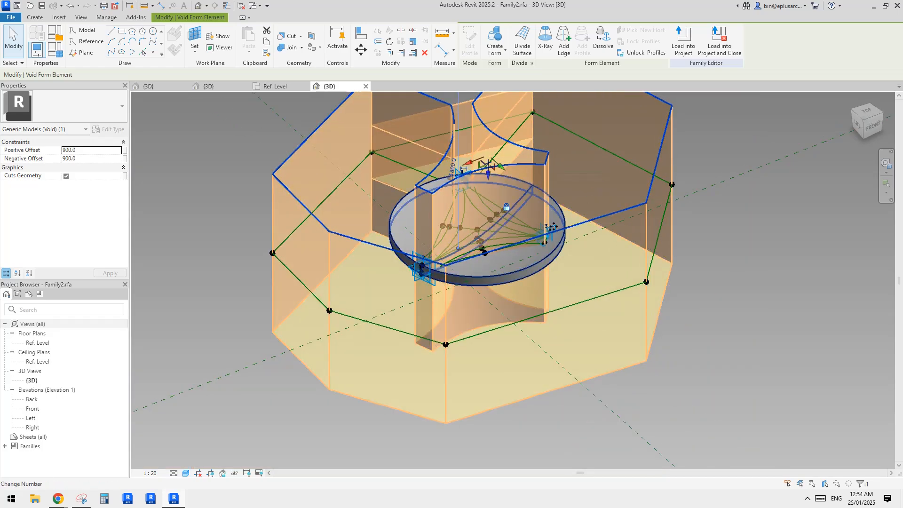
middle_click_drag(522, 223, 526, 239)
Close Family2 without saving changes and clear the selection in 20250120.rfa
left_click(366, 87)
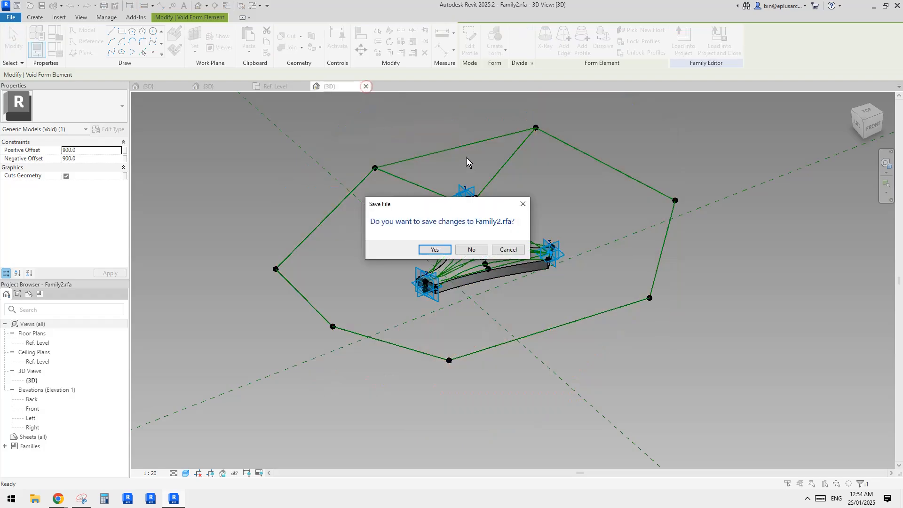
left_click(472, 250)
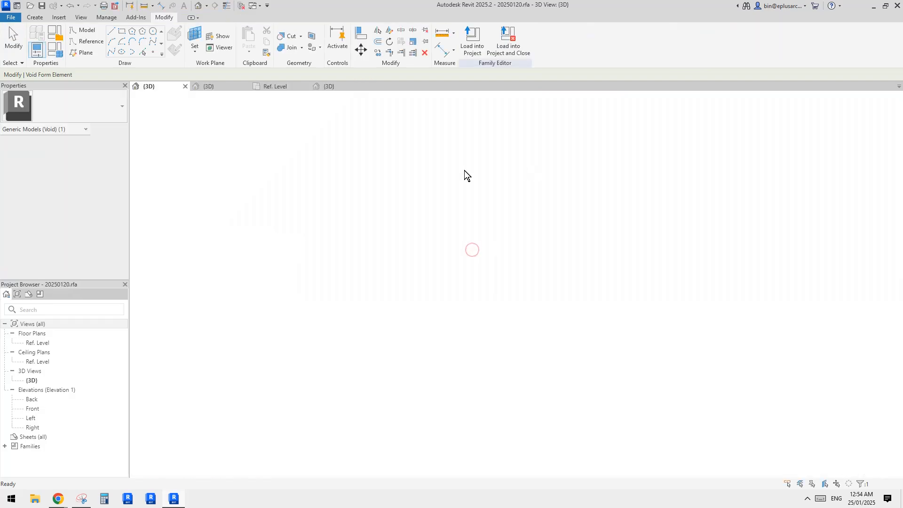
scroll(505, 219, "down", 2)
key("Escape")
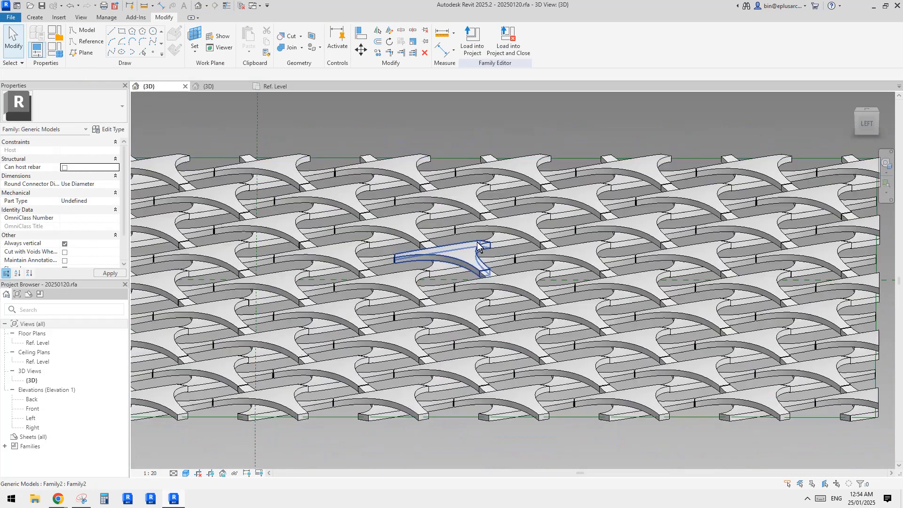
Compare the Family3 reference rig with the overlapping finished panels in 20250120.rfa, ending back in the Family3 3D view
left_click(234, 90)
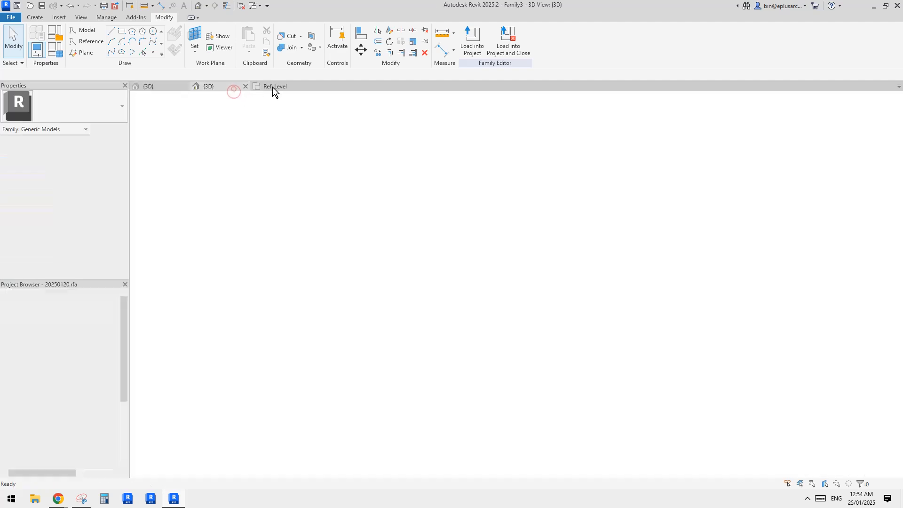
left_click(276, 87)
left_click(211, 86)
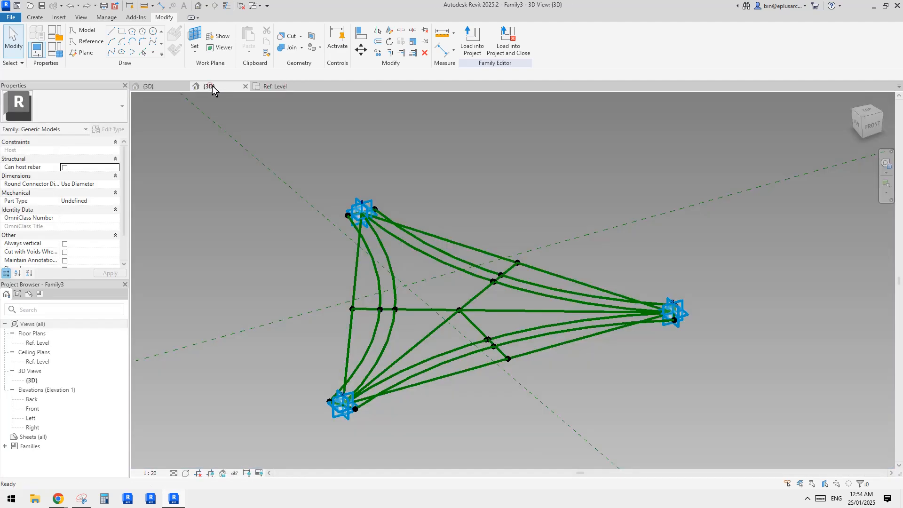
scroll(481, 265, "up", 2)
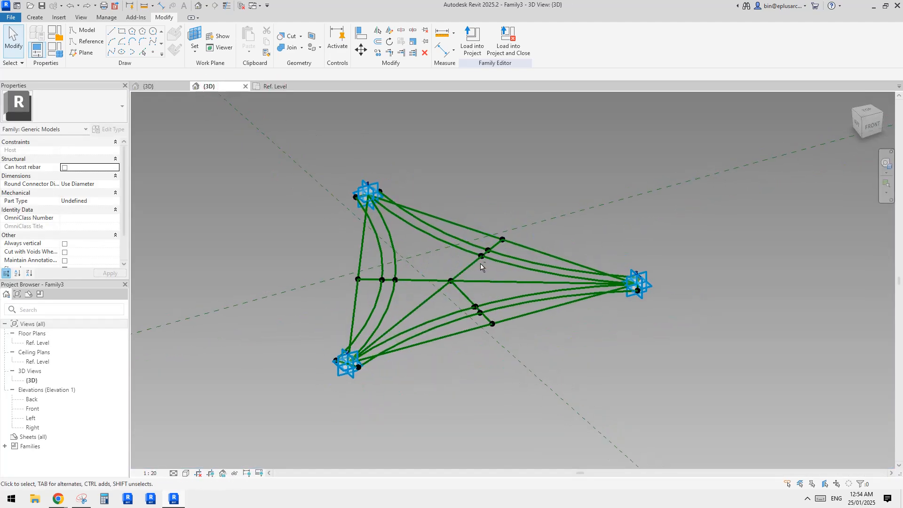
left_click(169, 85)
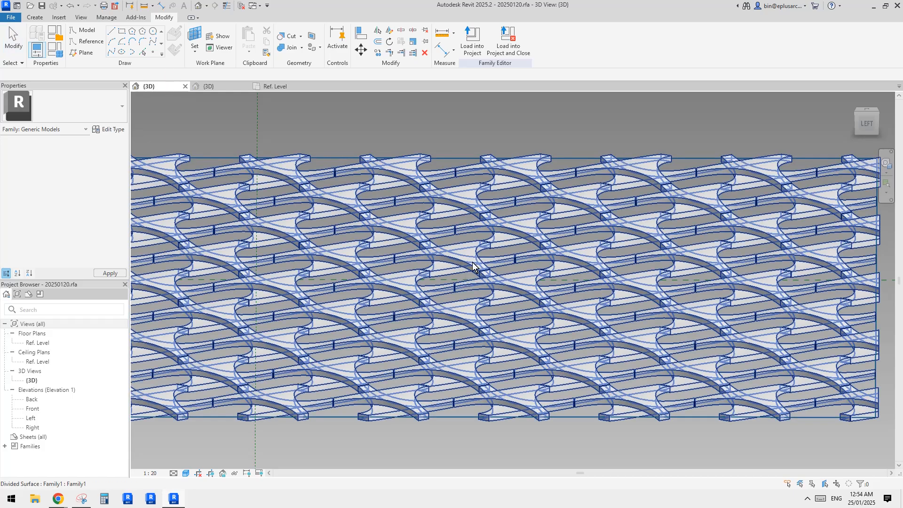
scroll(465, 261, "up", 3)
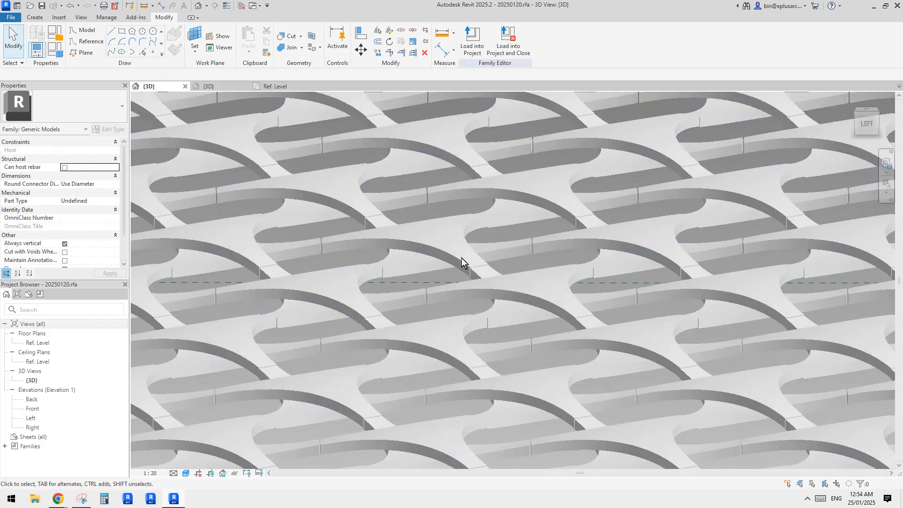
left_click(224, 88)
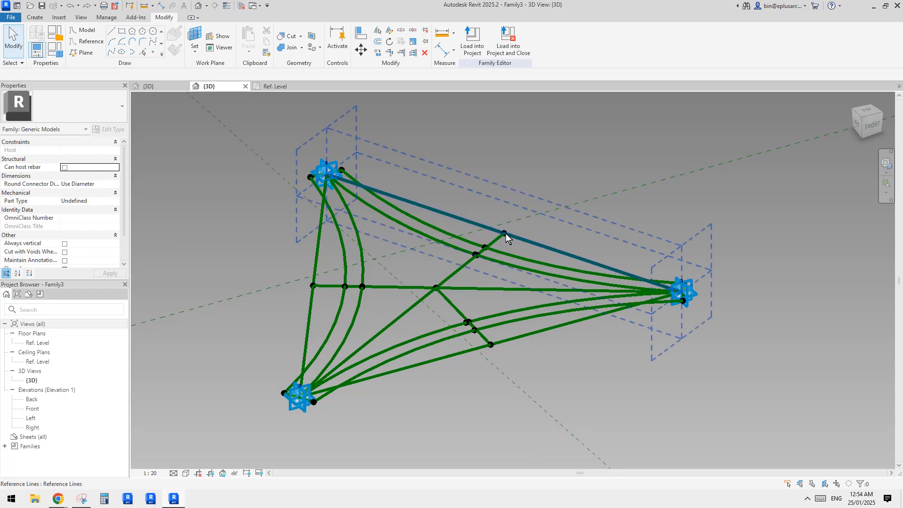
Examine the central reference point of the Family3 rig and the orientation of its work plane
left_click(504, 234)
middle_click_drag(518, 233, 494, 298, "shift")
key("Escape")
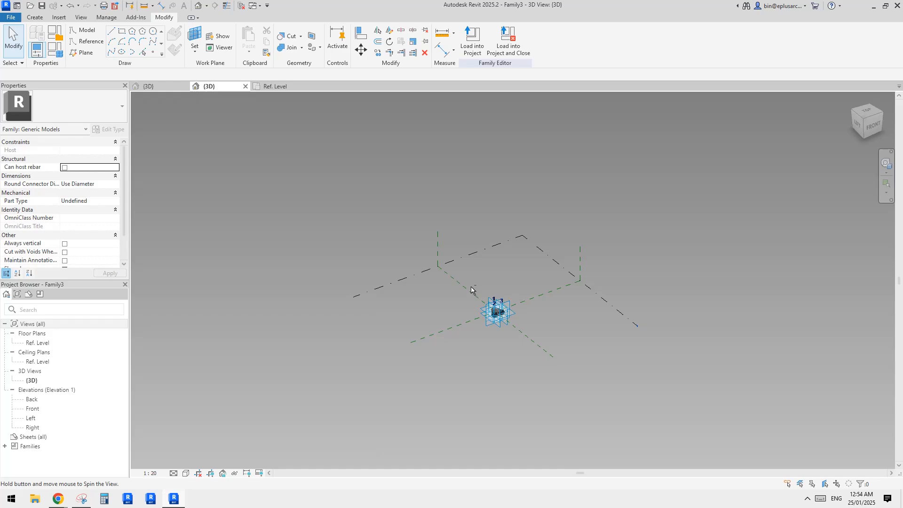
scroll(505, 314, "up", 3)
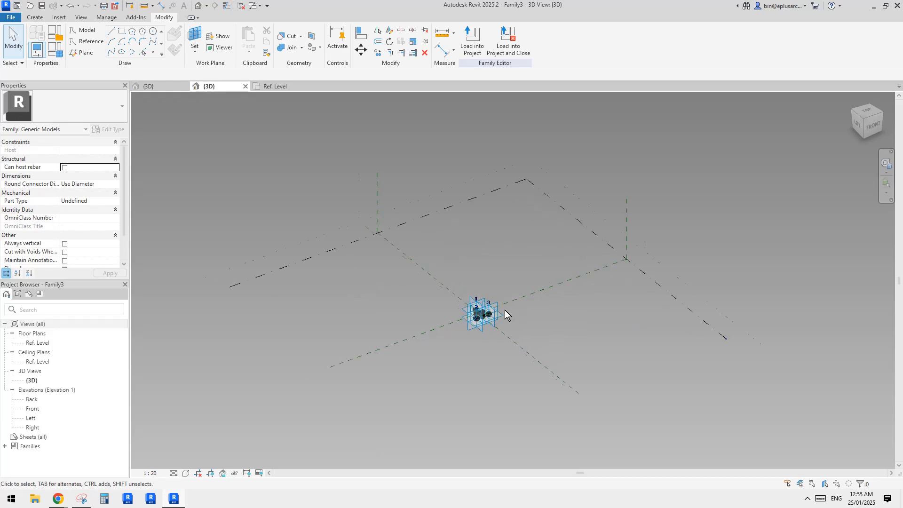
scroll(464, 321, "up", 10)
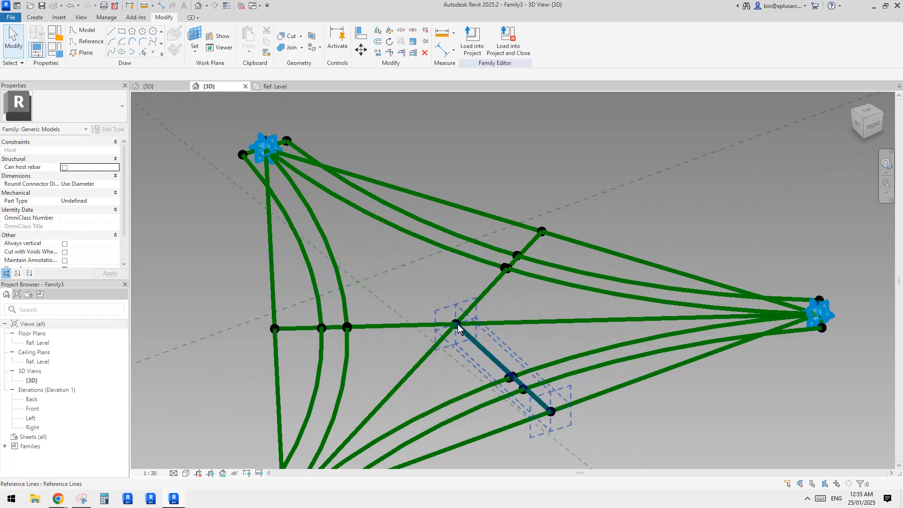
middle_click_drag(458, 324, 417, 278, "shift")
left_click(415, 271)
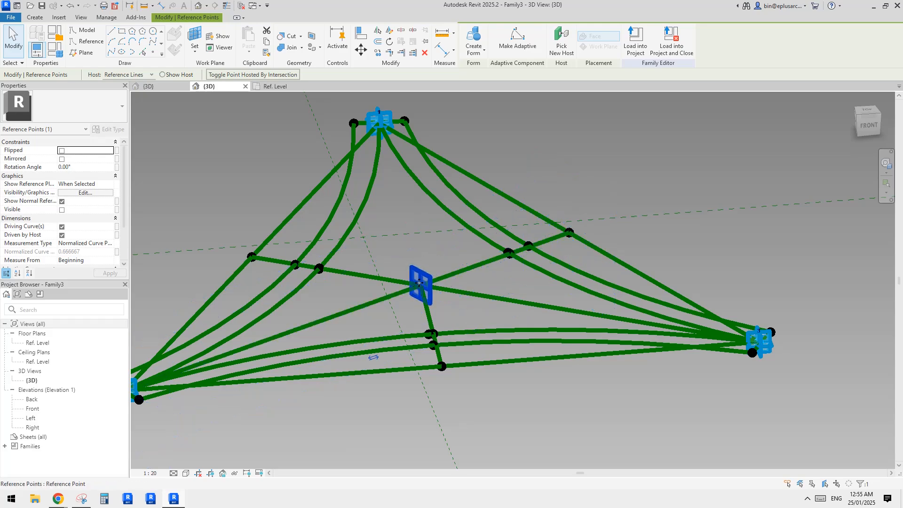
middle_click_drag(416, 291, 424, 282, "shift")
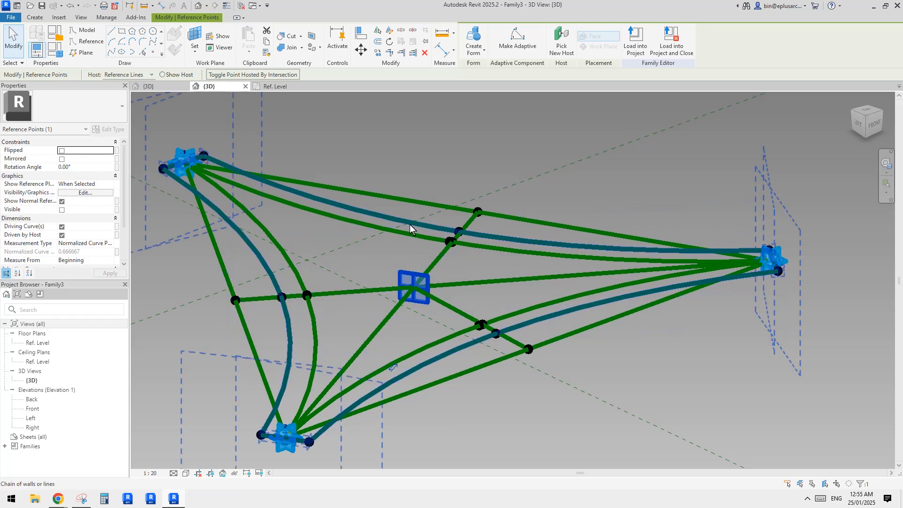
middle_click_drag(431, 254, 440, 272, "shift")
scroll(428, 258, "up", 1)
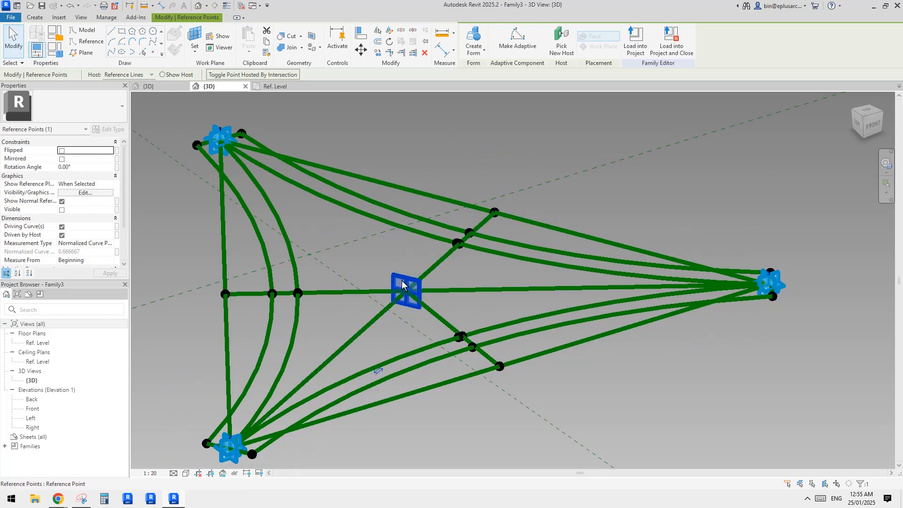
middle_click_drag(407, 285, 447, 294, "shift")
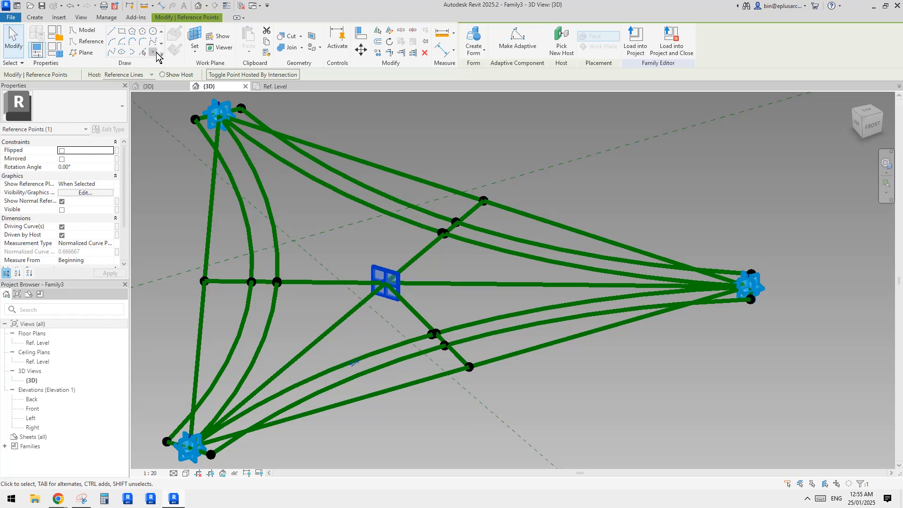
Place a new reference point on the central point where the rig's reference lines meet
left_click(155, 52)
key("Escape")
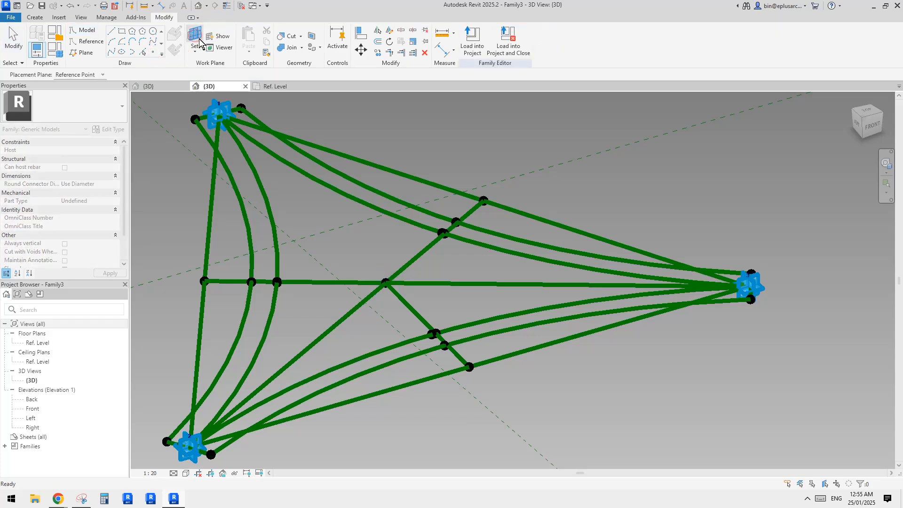
left_click(153, 52)
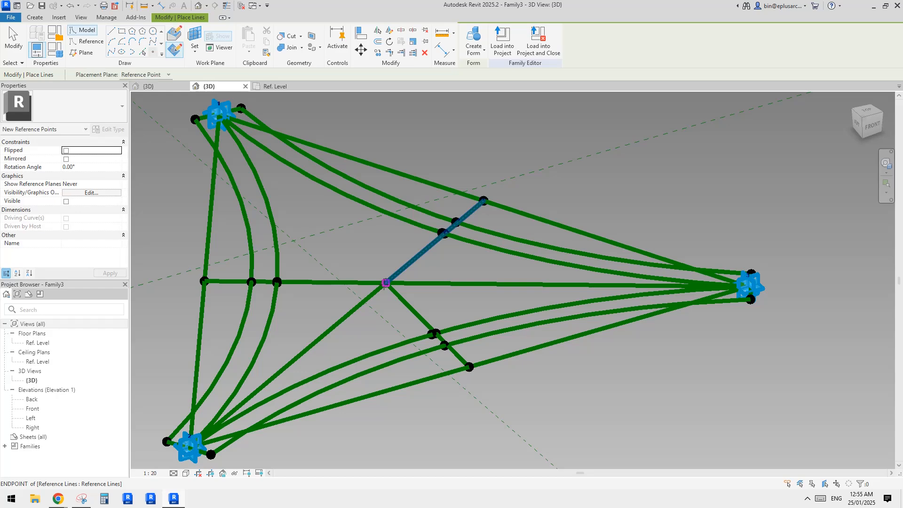
left_click(386, 282)
left_click(489, 281)
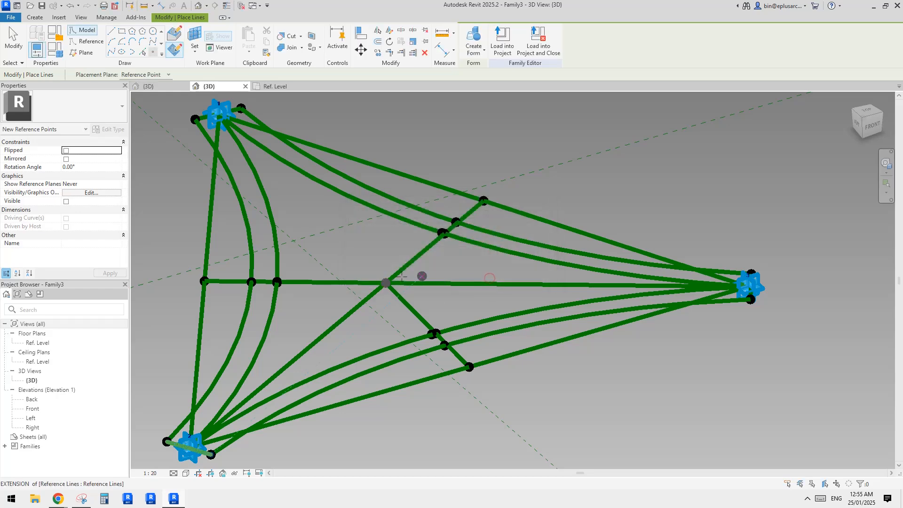
Select the new central reference point and move it below the rig to an Offset of about 66.5
key("Escape")
left_click(385, 281)
middle_click_drag(455, 306, 491, 244)
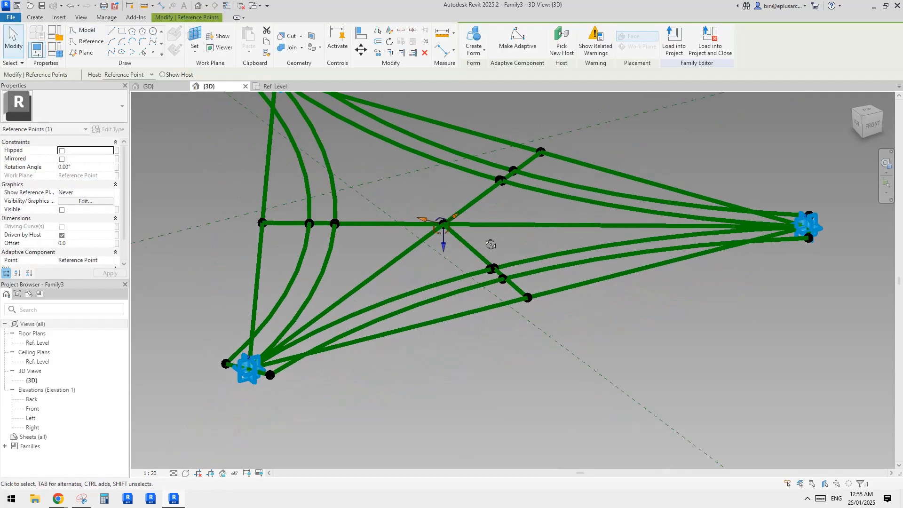
left_click_drag(445, 252, 444, 280)
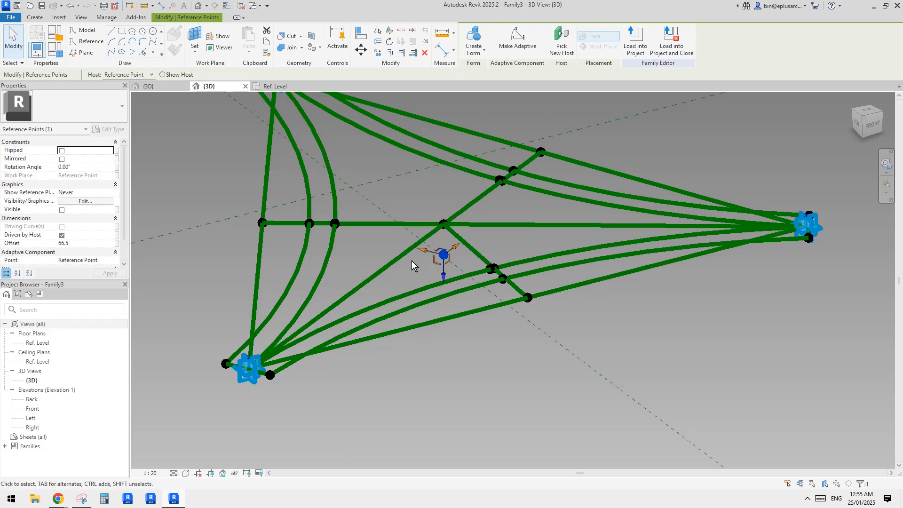
Set the Offset of the reference point below the rig's centre to 100
middle_click_drag(411, 261, 408, 266, "shift")
left_click(84, 244)
type("10")
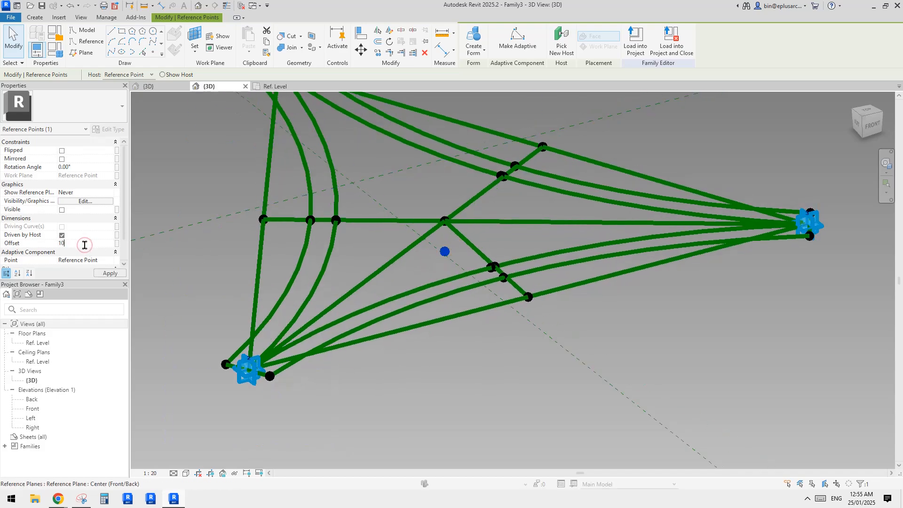
type("0")
scroll(424, 256, "down", 5)
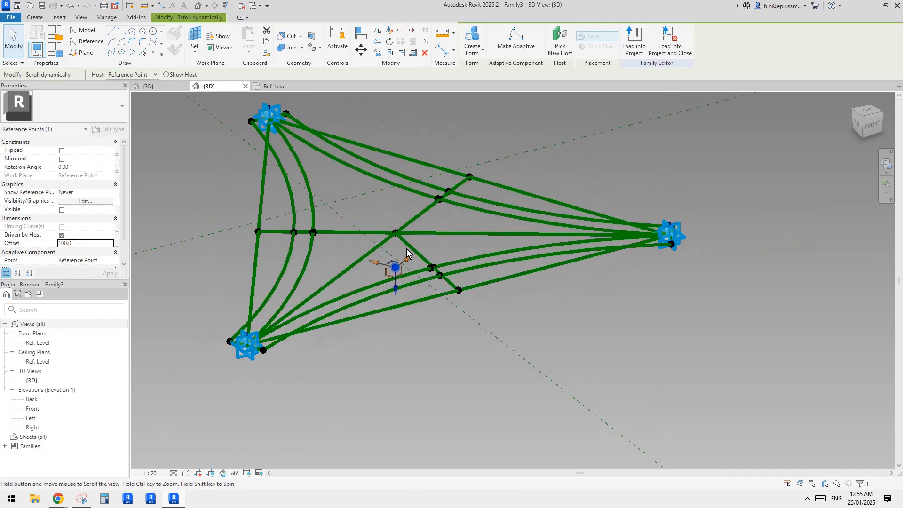
scroll(410, 238, "up", 1)
middle_click_drag(409, 237, 426, 314, "shift")
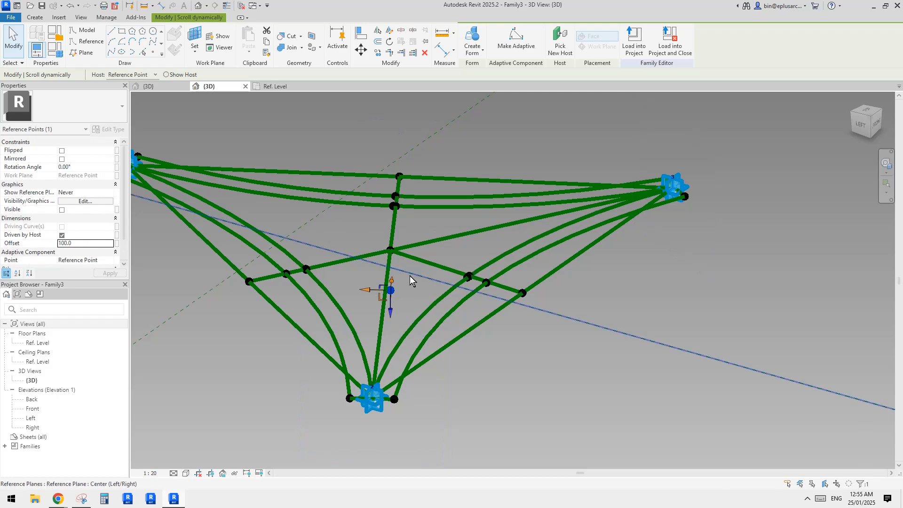
scroll(390, 298, "up", 3)
mouse_move(410, 278)
middle_mouse_down("shift")
mouse_move(393, 273)
mouse_move(406, 298)
mouse_move(402, 283)
middle_mouse_up("shift")
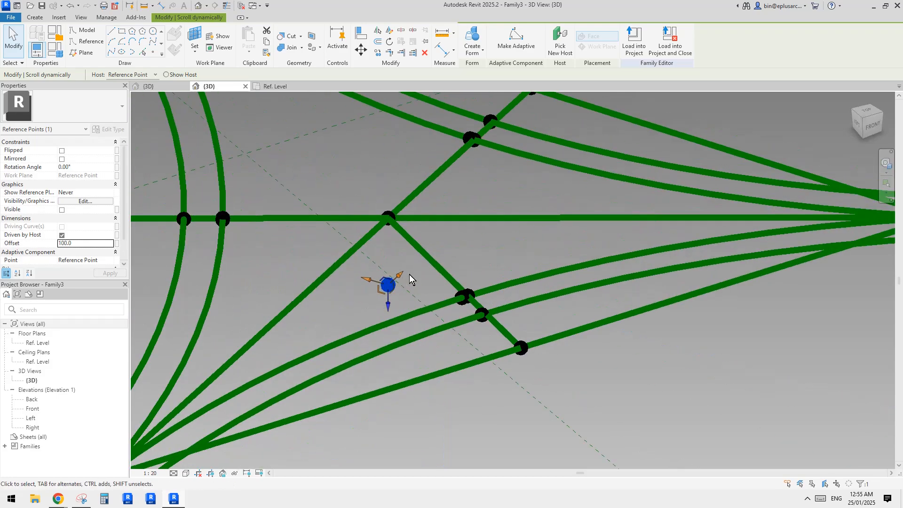
Set the Offset of the reference point below the rig's centre to 50
left_click(87, 244)
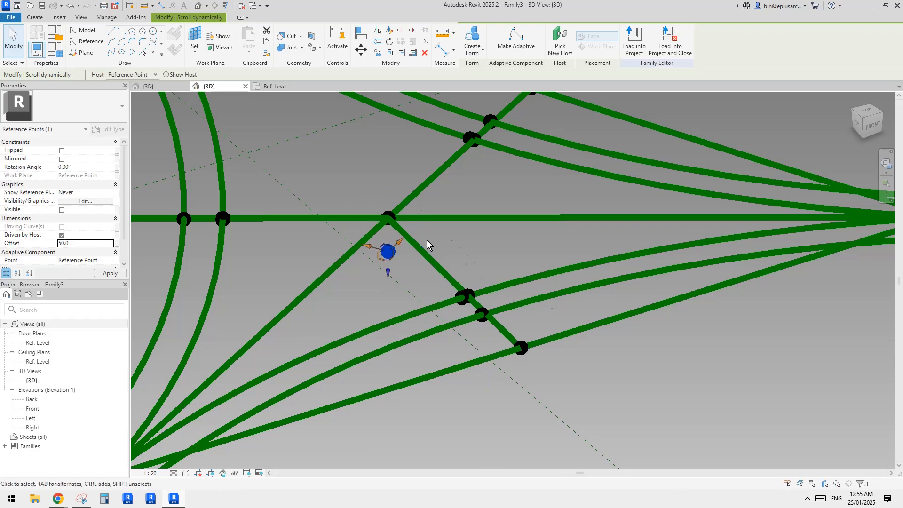
left_click(383, 269)
scroll(389, 255, "down", 1)
middle_click_drag(416, 264, 379, 257)
left_click(354, 245)
Set the work plane on the reference point below the rig's centre and place a new reference point on it
left_click(153, 53)
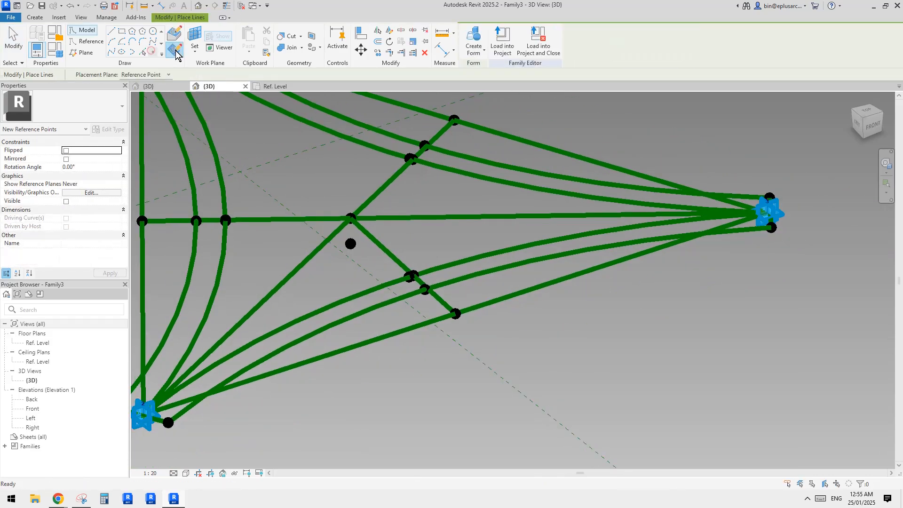
left_click(176, 49)
left_click(195, 36)
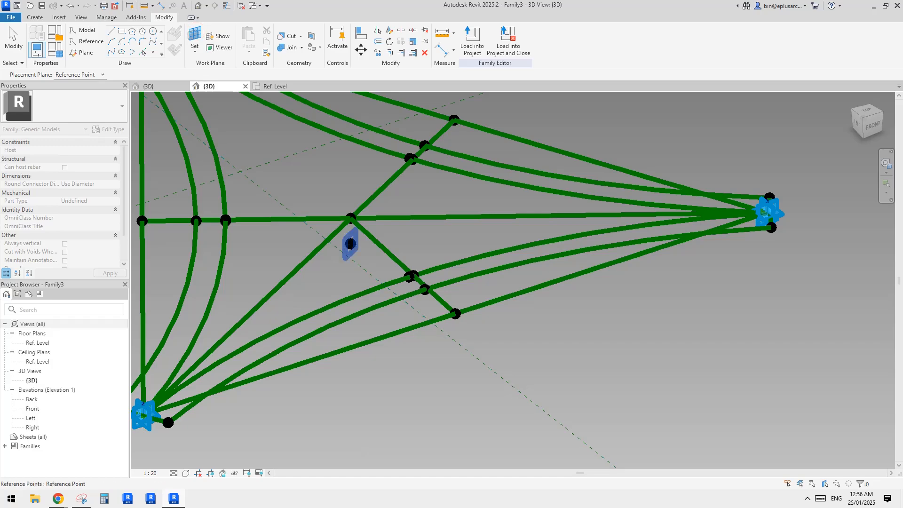
left_click(351, 243)
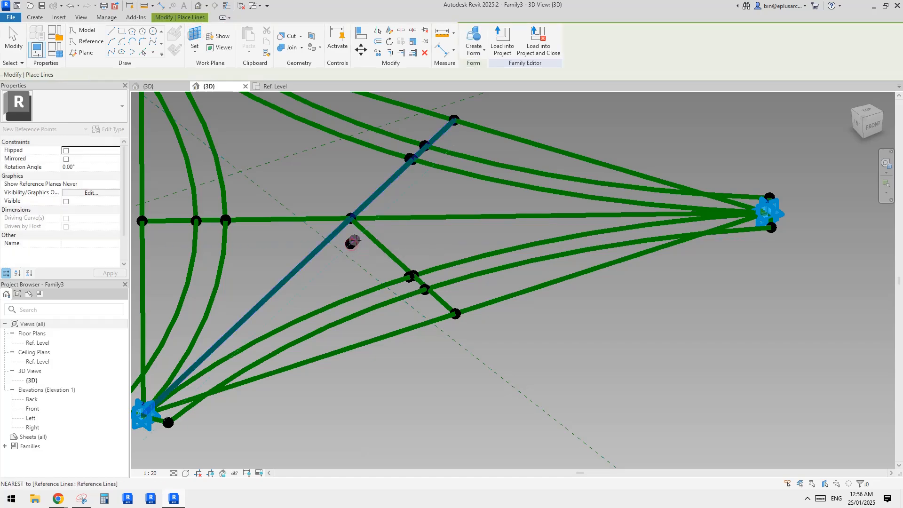
left_click(351, 244)
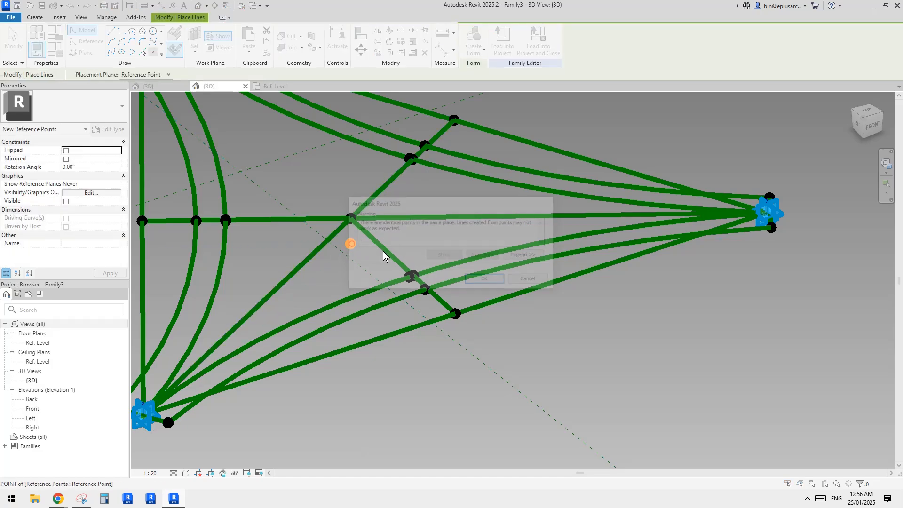
left_click(492, 278)
key("Escape")
Move the new reference point down from its host point to an Offset of about 72.7
left_click(351, 245)
middle_click_drag(351, 247, 379, 264, "shift")
left_click_drag(354, 263, 354, 304)
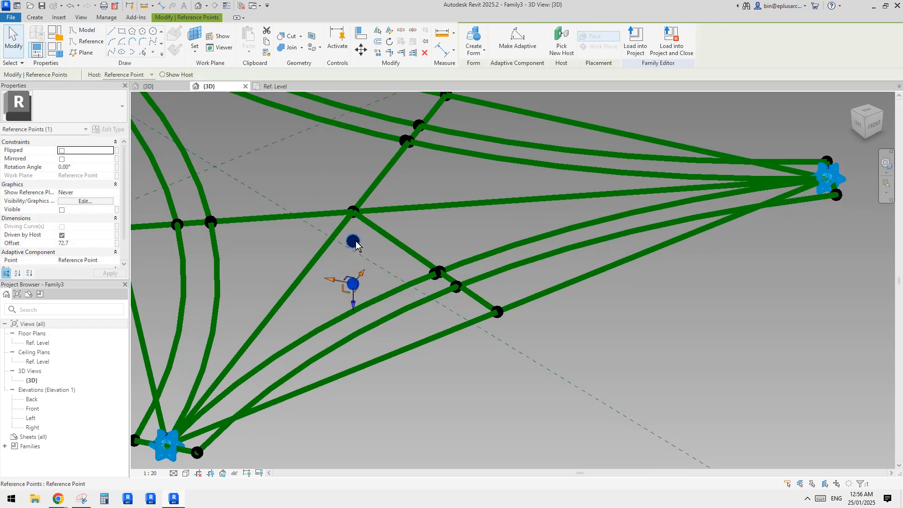
left_click(354, 242)
left_click(117, 243)
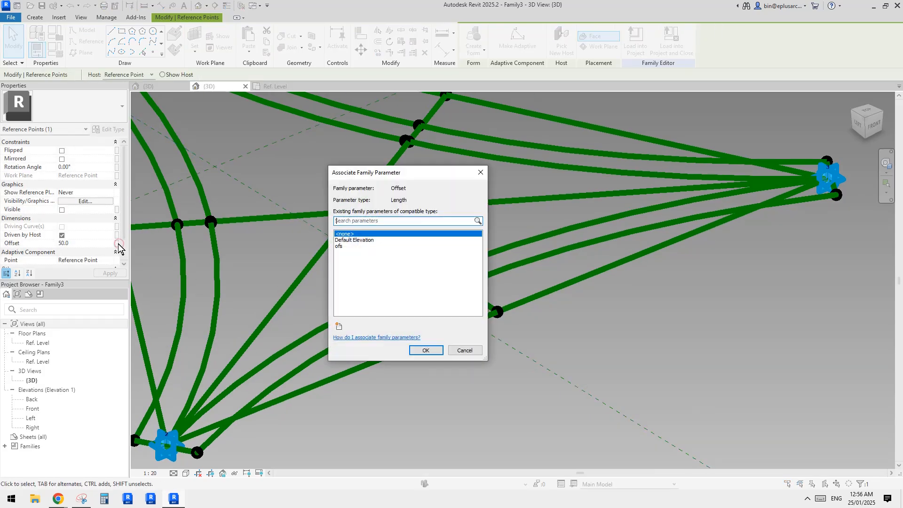
key("Escape")
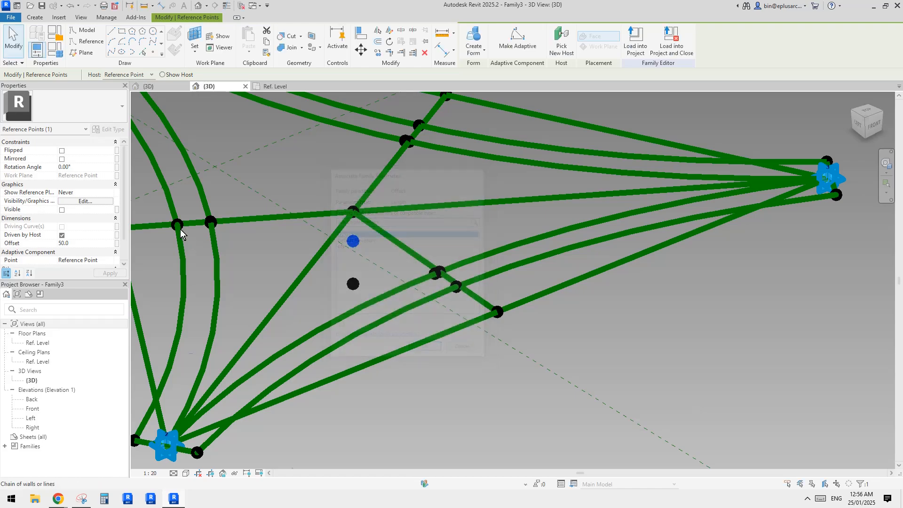
Select a mid-edge reference point and temporarily isolate the Reference Points category in the 3D view
left_click(178, 226)
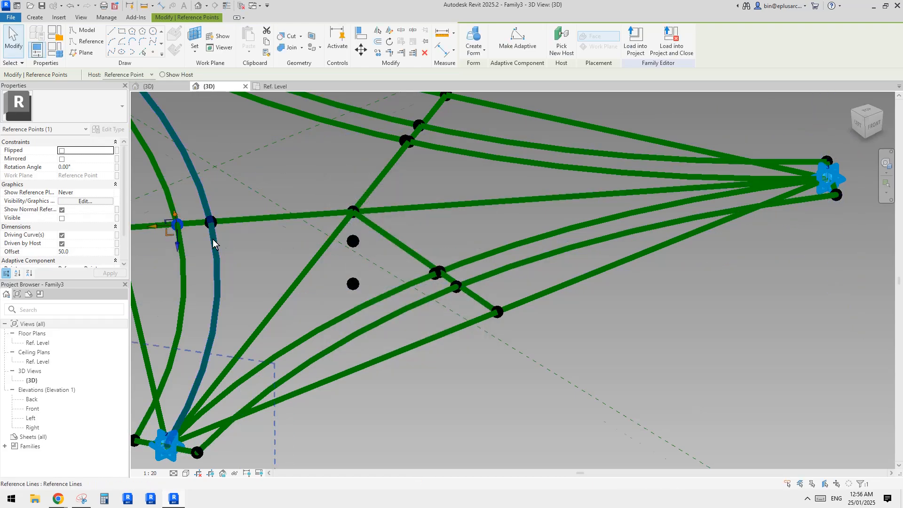
scroll(335, 275, "down", 2)
scroll(320, 282, "down", 2)
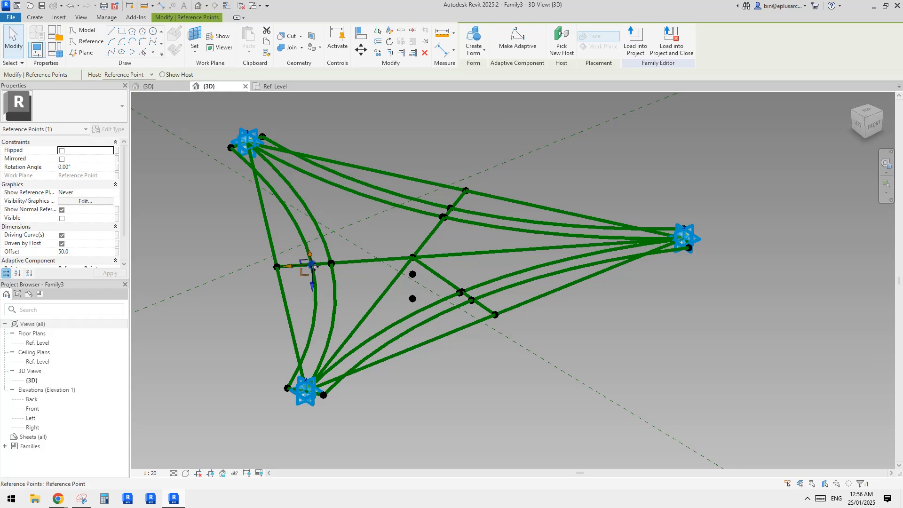
middle_click_drag(313, 233, 295, 232)
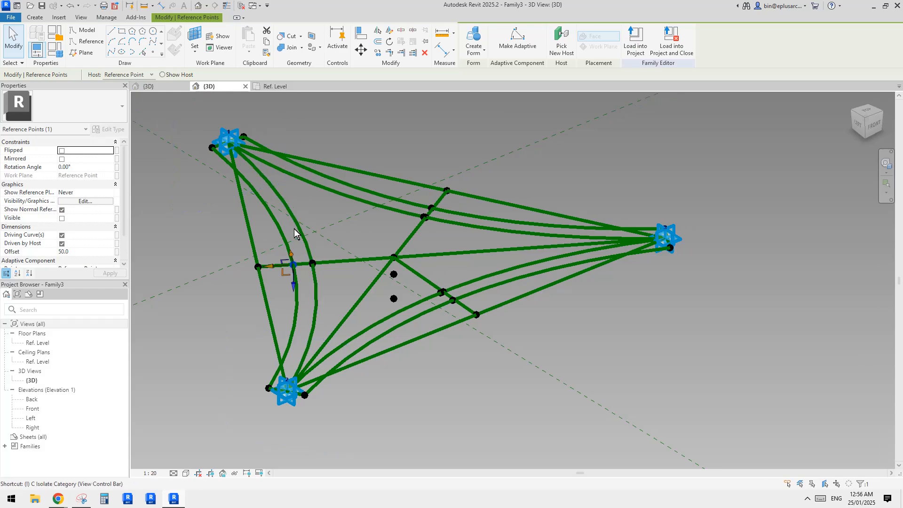
key("c")
scroll(306, 249, "down", 2)
left_click(331, 250)
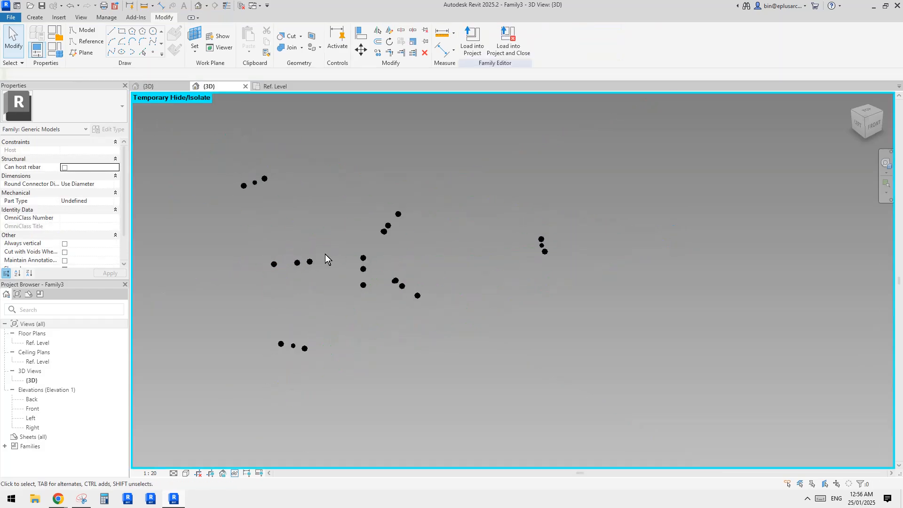
Check the Offset parameter link of the offset reference points along one edge of the rig and at its two corners
middle_click_drag(325, 255, 315, 304, "shift")
left_click(292, 261)
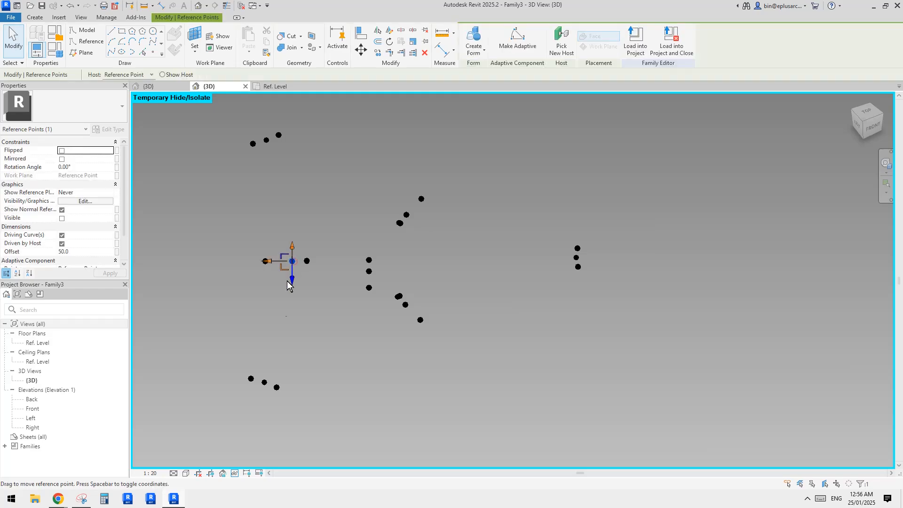
left_click(250, 380)
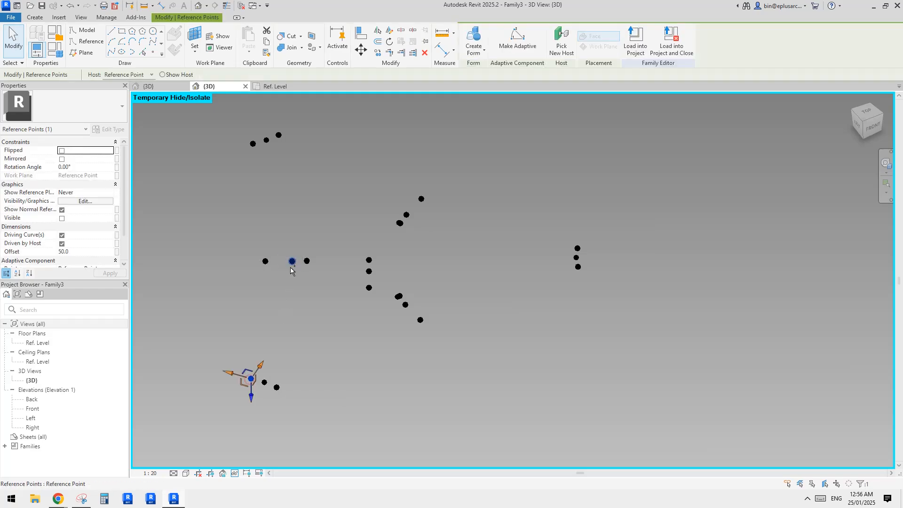
left_click(292, 261, "ctrl")
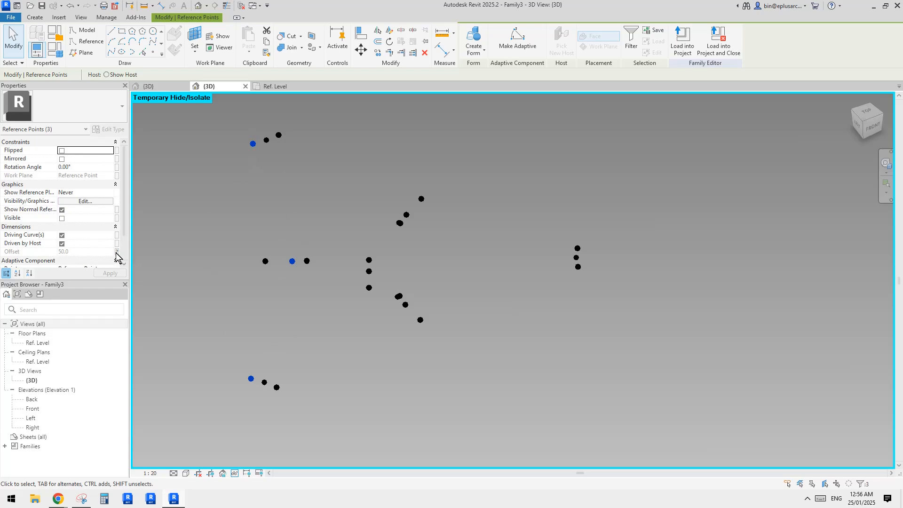
left_click(253, 143)
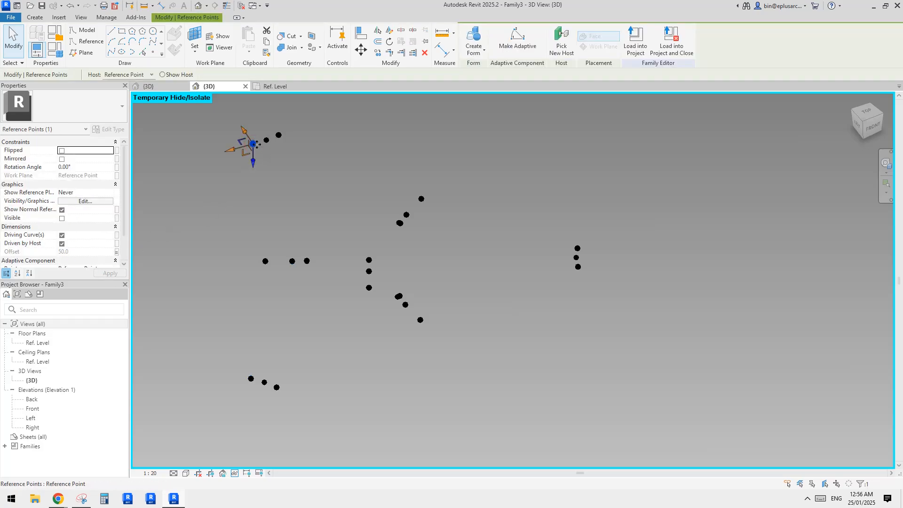
Associate the Offset of the eight editable offset points, at the three corners and along the edge midlines, with the ofs parameter
left_click(292, 261)
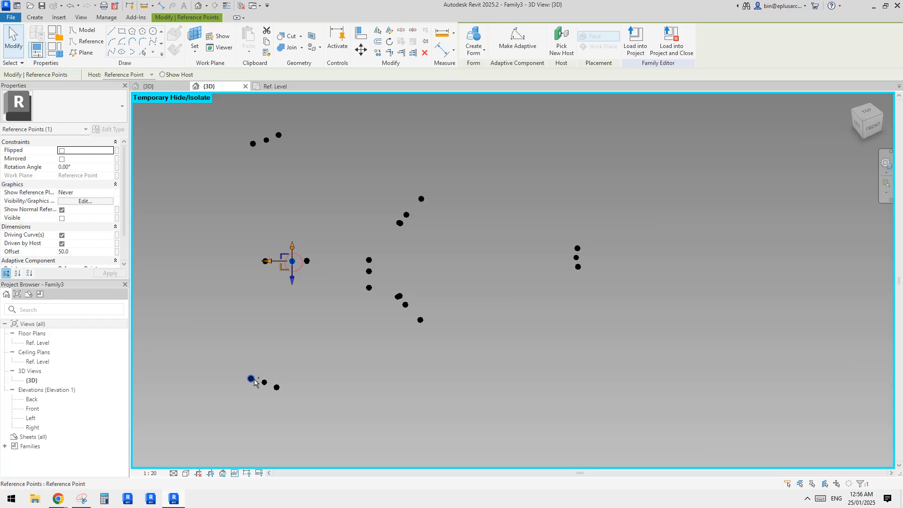
left_click(251, 378, "ctrl")
left_click(276, 387, "ctrl")
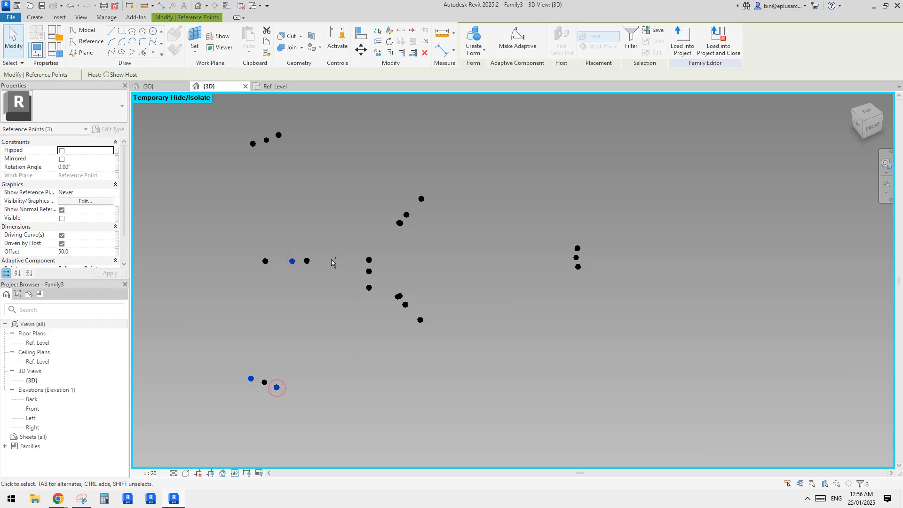
middle_click_drag(349, 237, 339, 227)
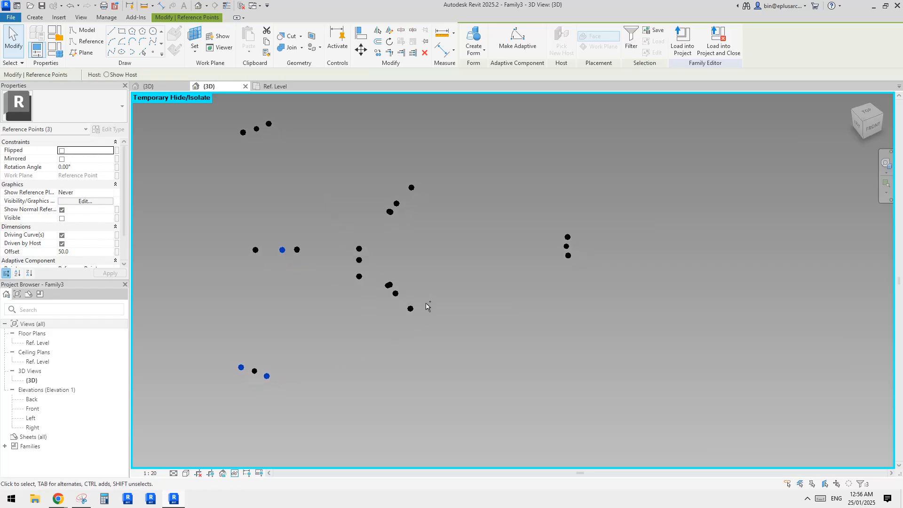
middle_click_drag(503, 278, 477, 317, "shift")
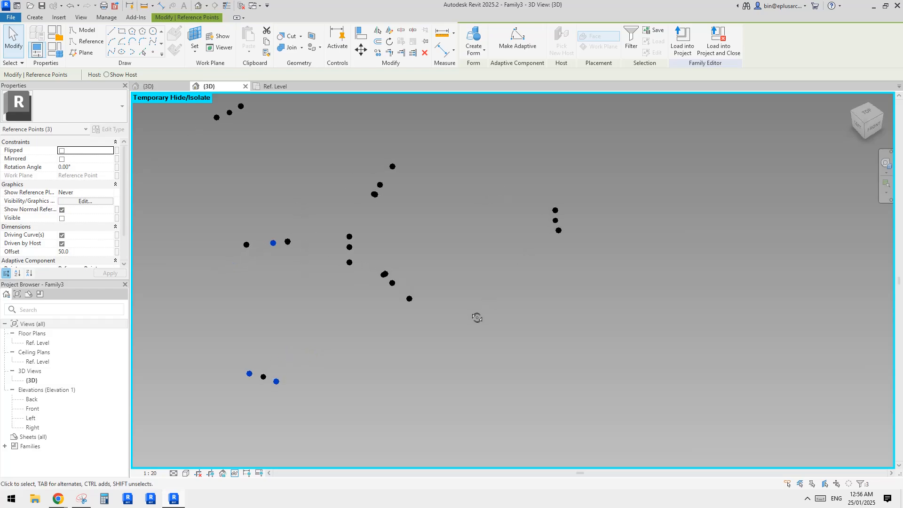
left_click(392, 283, "ctrl")
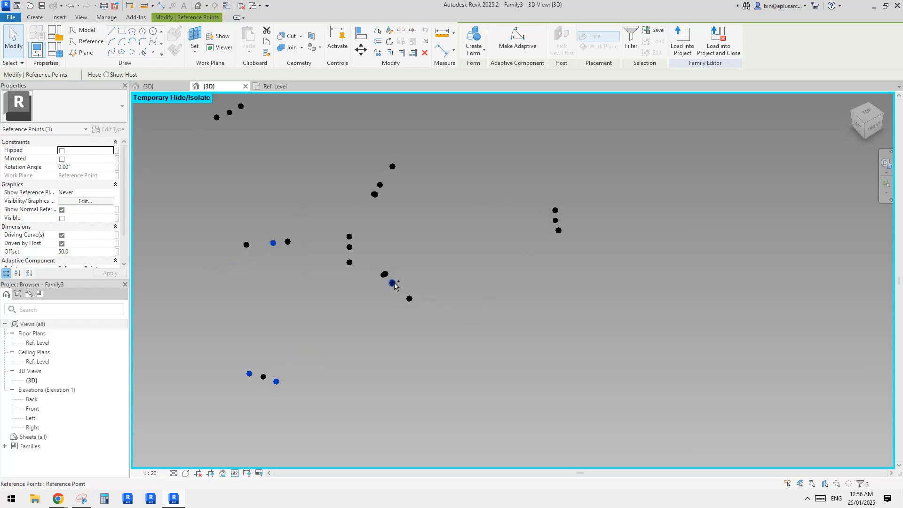
left_click(558, 230, "ctrl")
left_click(556, 212, "ctrl")
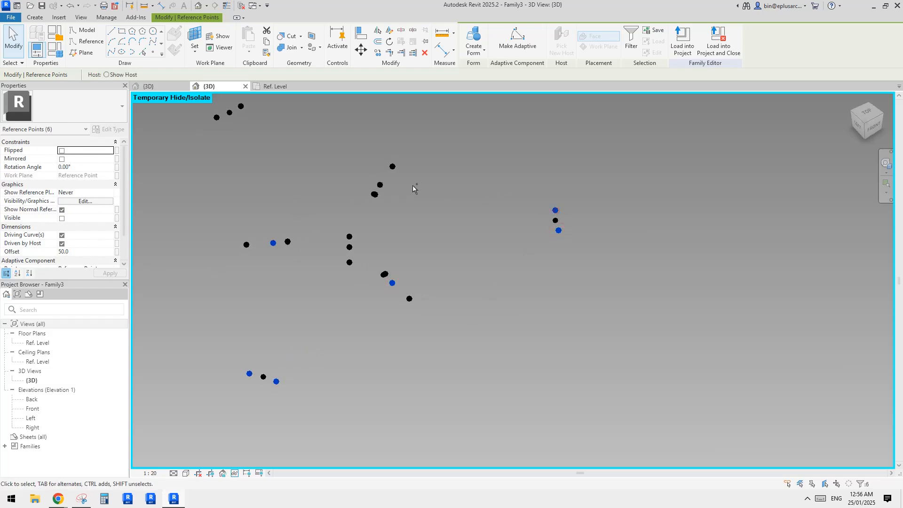
left_click(379, 185, "ctrl")
middle_click_drag(290, 178, 321, 212)
left_click(273, 142, "ctrl")
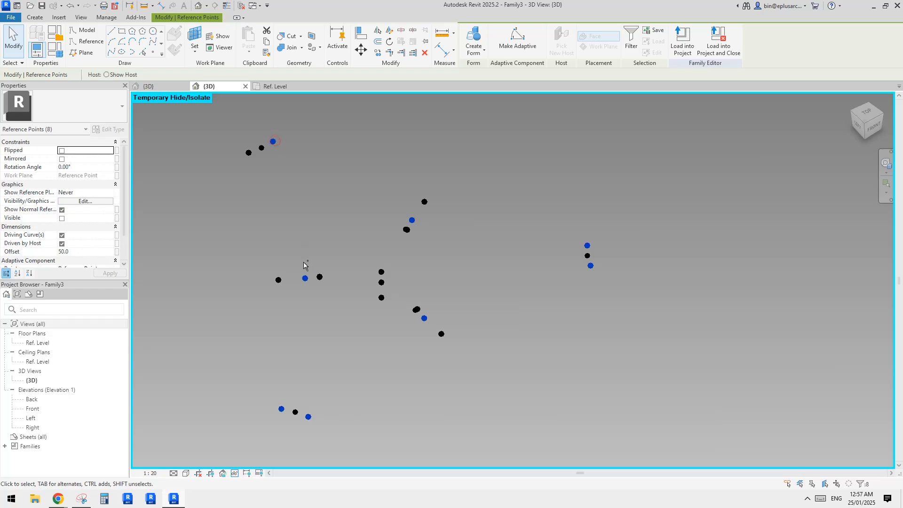
middle_click_drag(474, 241, 457, 242)
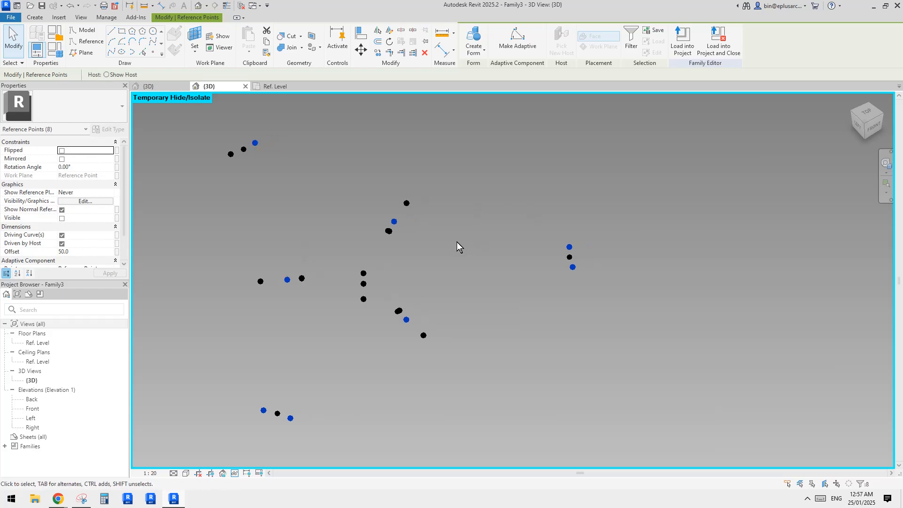
left_click(117, 252)
left_click(342, 246)
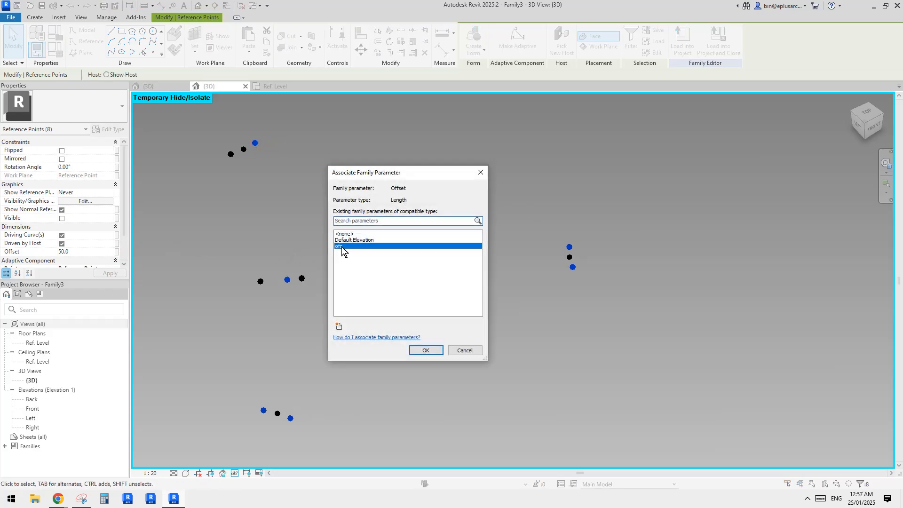
left_click(426, 351)
Clear the point selection and reset the temporary isolation to bring the reference lines and curves back
left_click(228, 194)
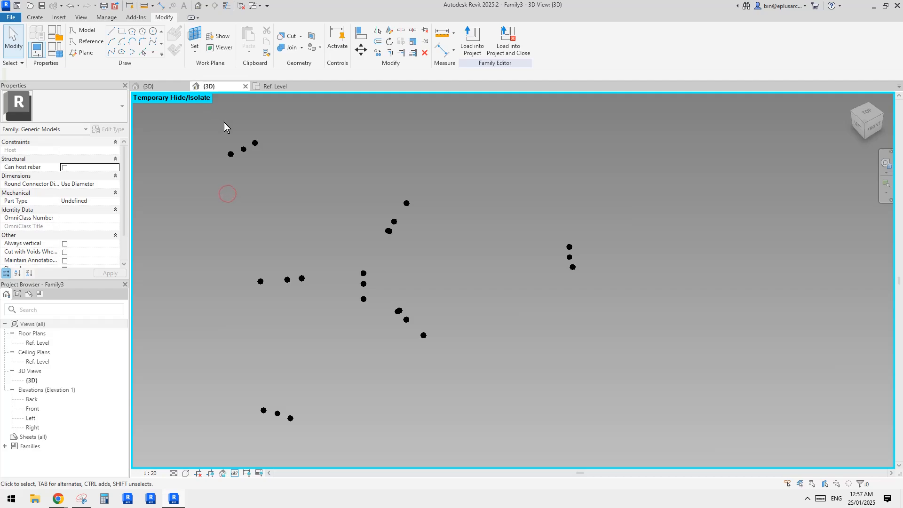
middle_click_drag(342, 195, 345, 197)
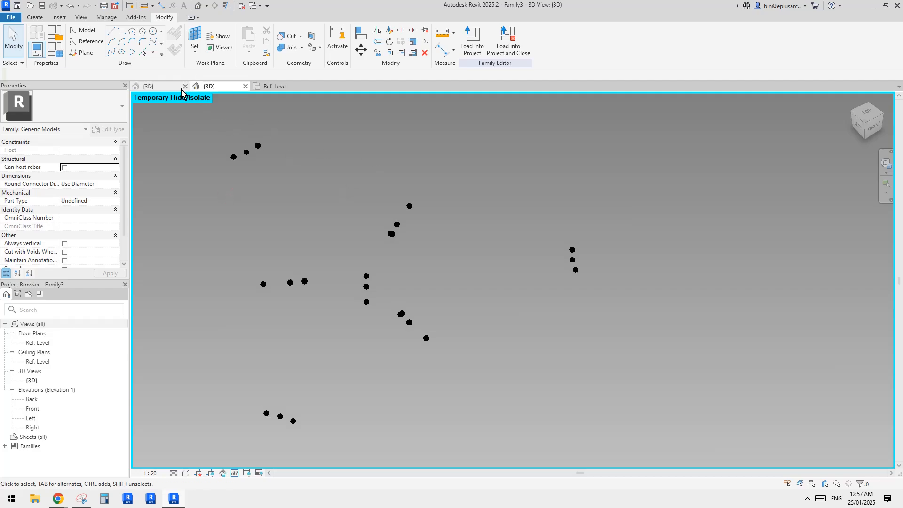
key("h")
key("r")
Associate the Offset of the upper point below the rig's centre with a new family parameter named ofsv
scroll(364, 263, "up", 3)
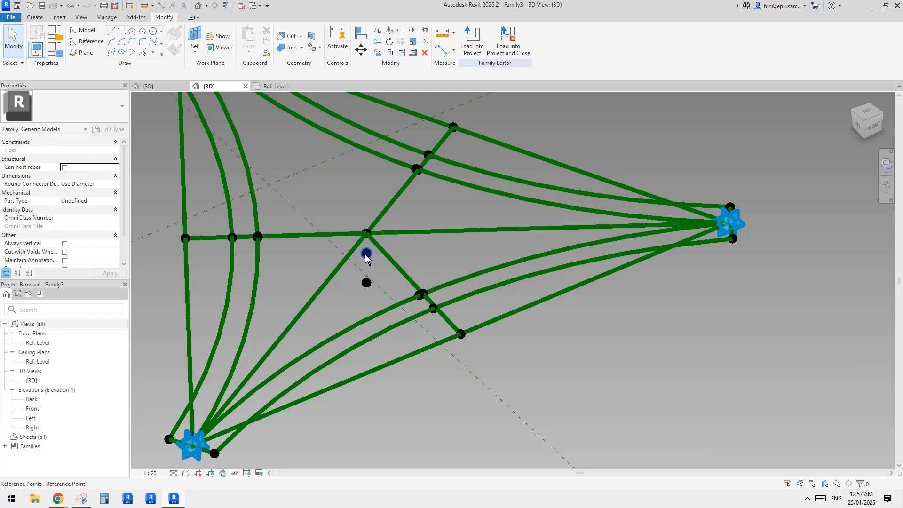
left_click(367, 284)
scroll(379, 284, "up", 1)
left_click(363, 245)
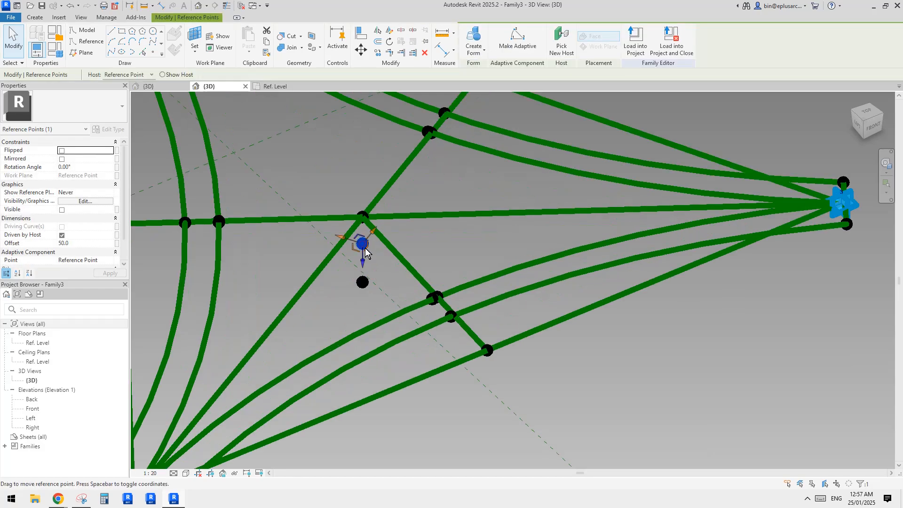
left_click(118, 246)
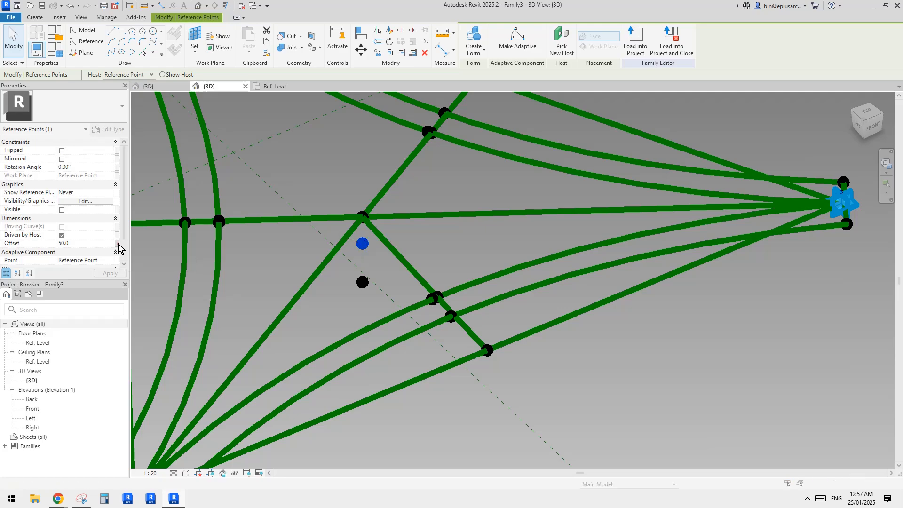
left_click(339, 327)
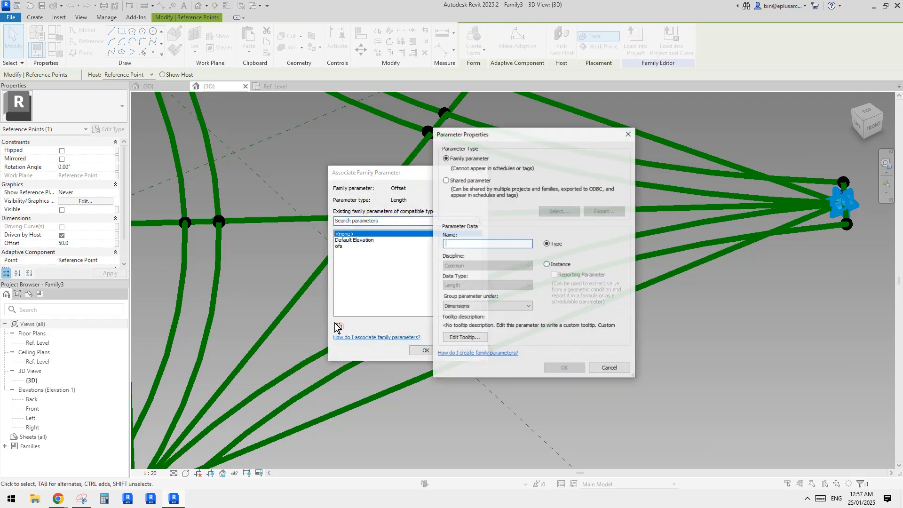
type("ofsv")
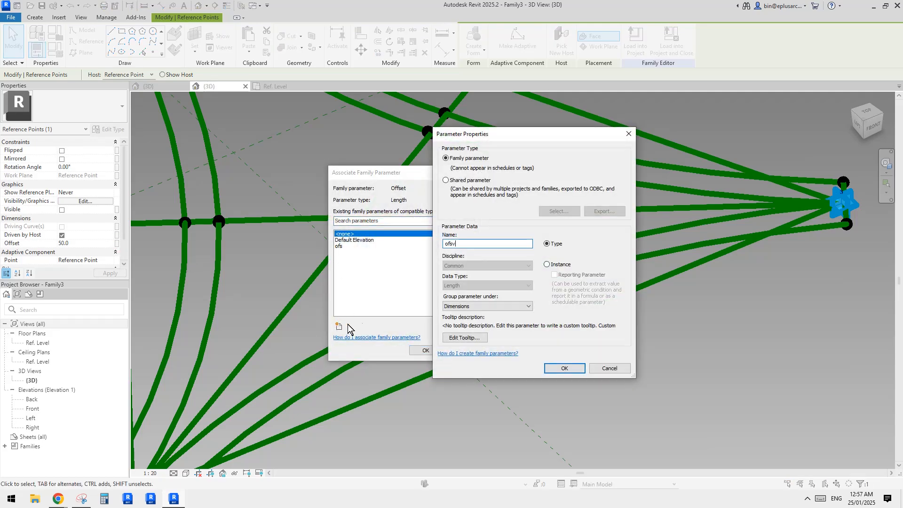
left_click(563, 368)
left_click(425, 350)
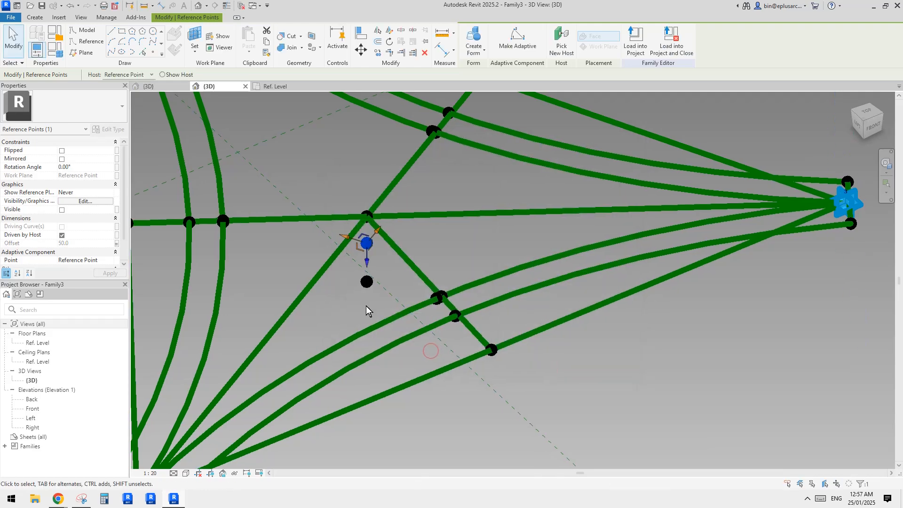
Set the lower central point's Offset to 100 and associate it with a new family parameter named th
left_click(363, 284)
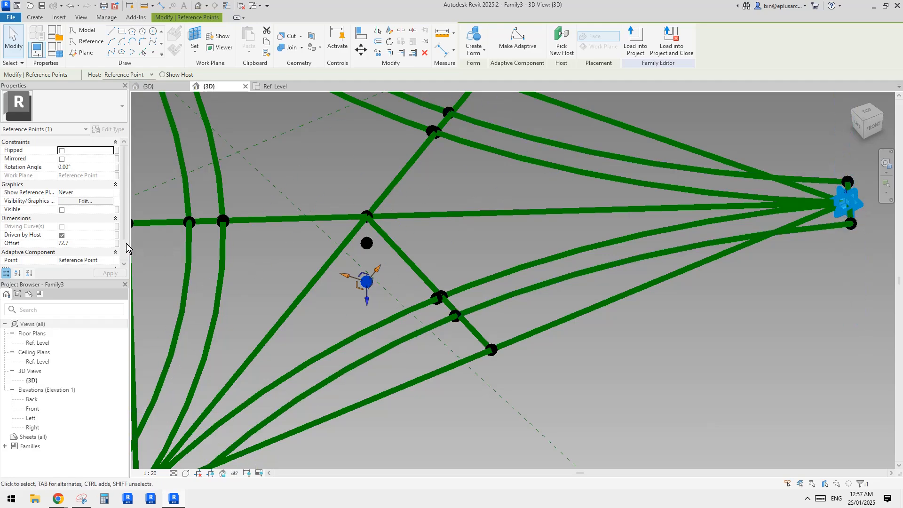
middle_click_drag(507, 262, 485, 261)
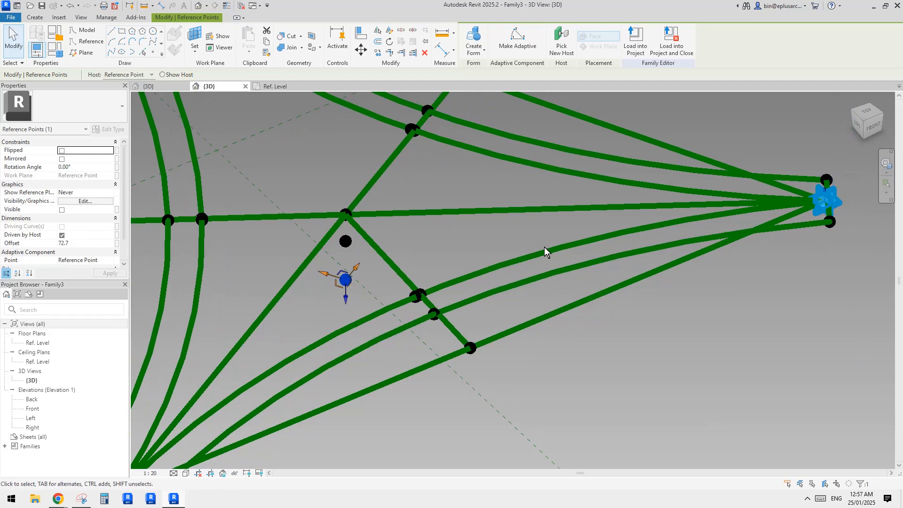
middle_click_drag(544, 252, 381, 268, "shift")
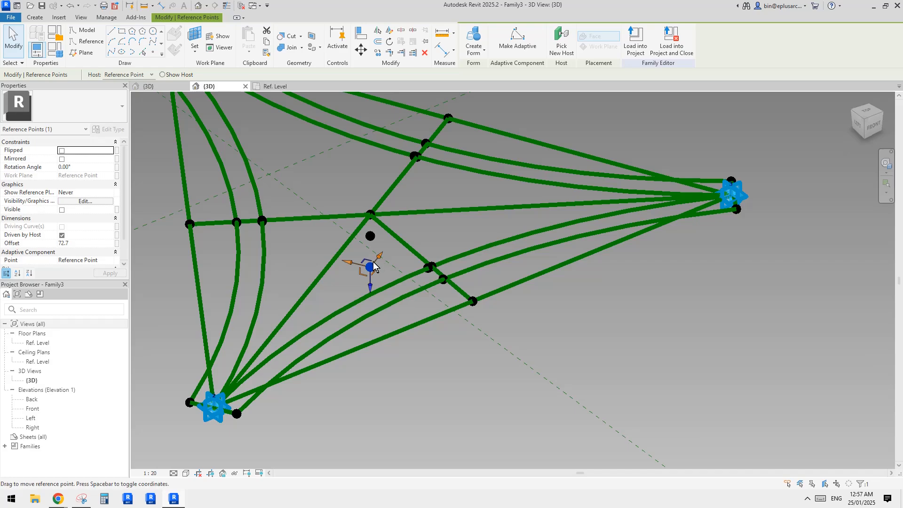
middle_click_drag(543, 241, 371, 270, "shift")
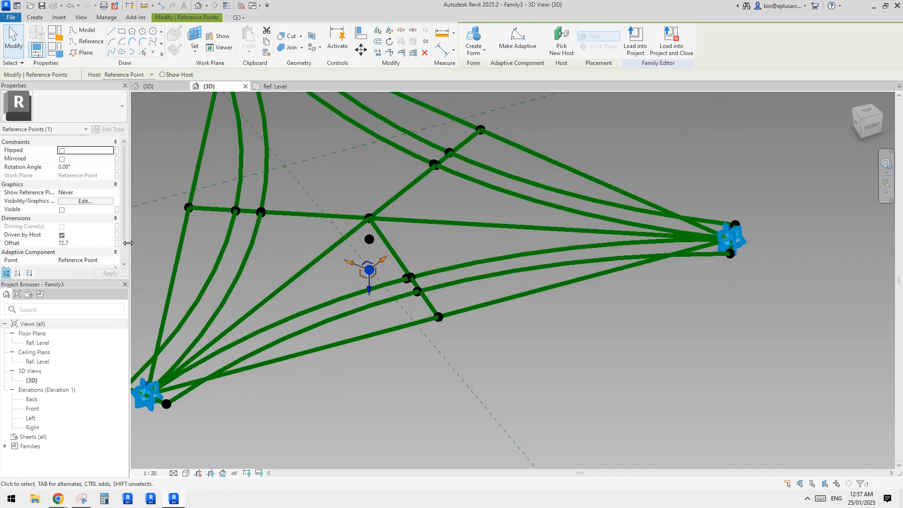
left_click(95, 243)
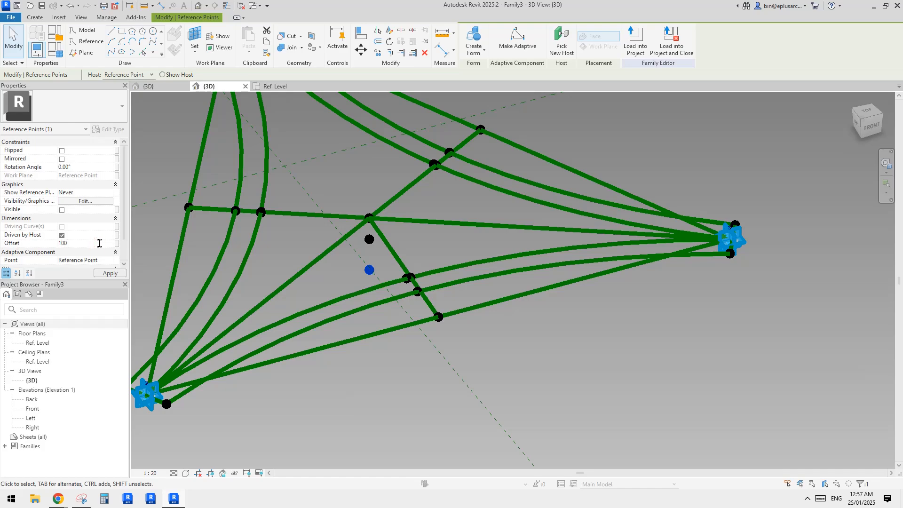
key("Return")
left_click(116, 244)
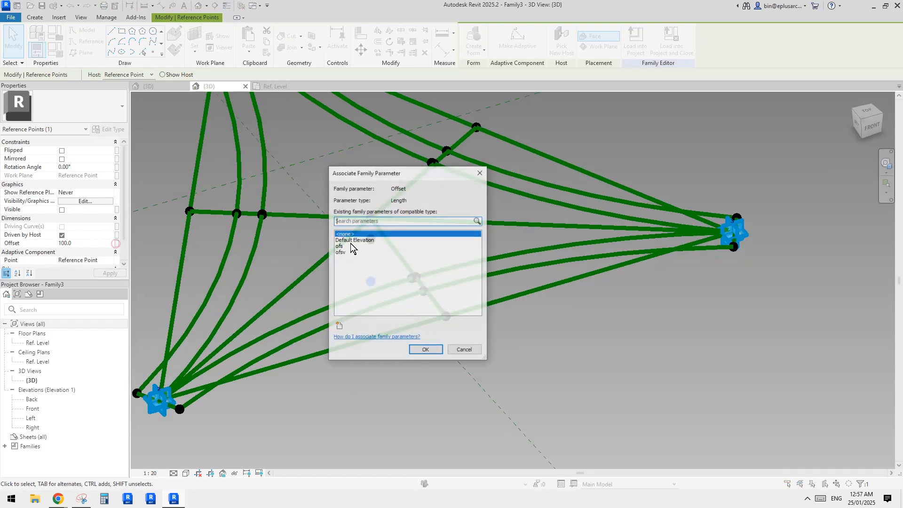
left_click(339, 326)
type("t")
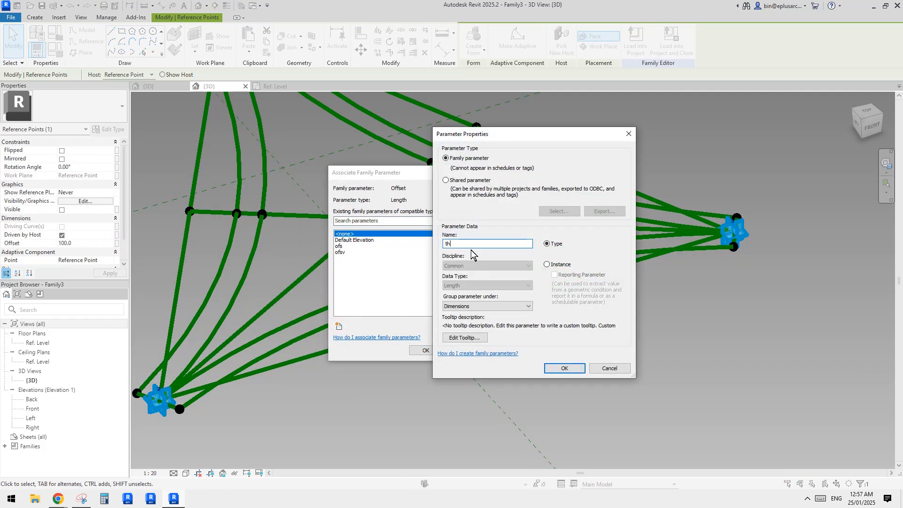
type("h")
left_click(564, 368)
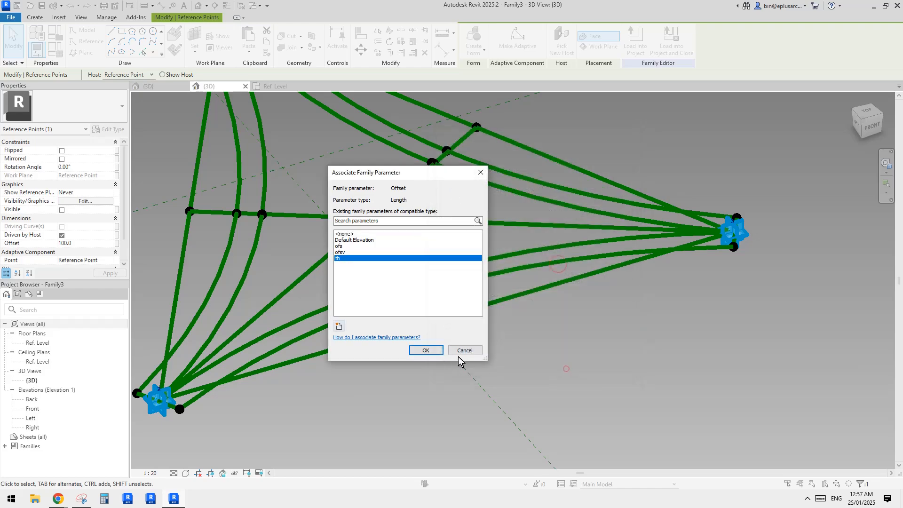
left_click(432, 354)
Connect the two points below the rig's centre with a vertical line and make it a reference line
middle_click_drag(431, 354, 426, 270, "shift")
left_click(353, 265)
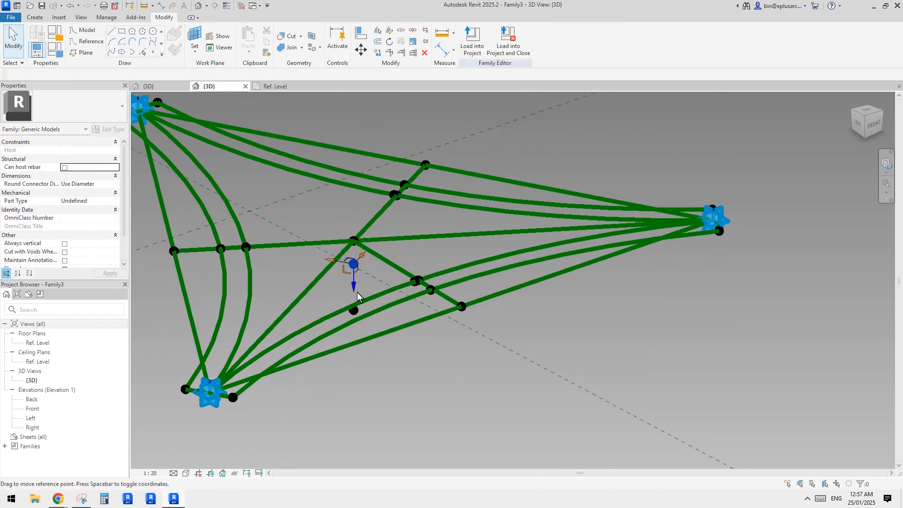
left_click(353, 310, "ctrl")
middle_click_drag(377, 278, 367, 306, "shift")
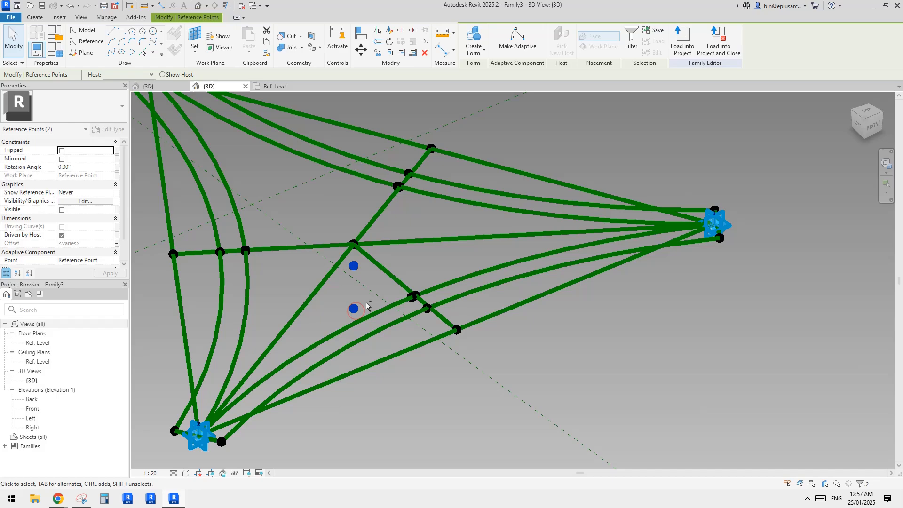
left_click(111, 53)
left_click(66, 219)
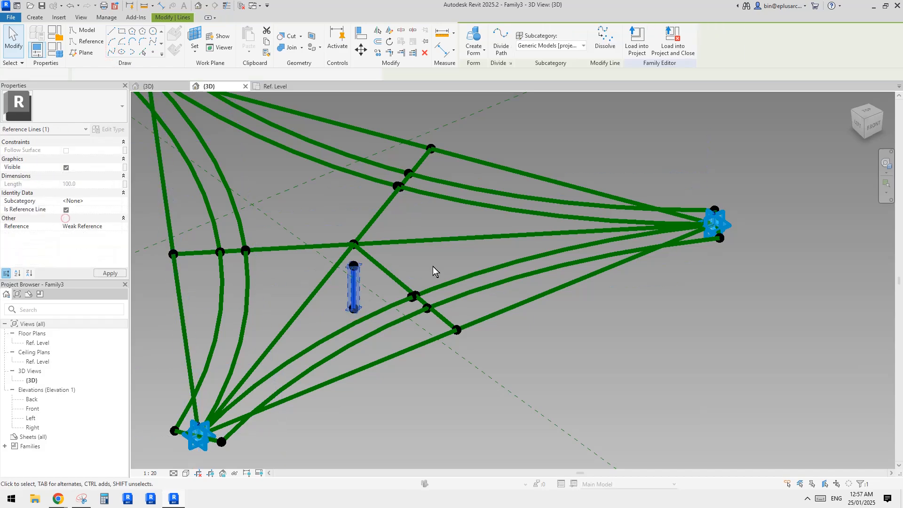
left_click(442, 264)
Examine the corner at placement point 3 and the chain of curved reference lines running between the corner offset points
middle_click_drag(441, 264, 608, 307, "shift")
left_click(657, 252)
left_click(621, 299)
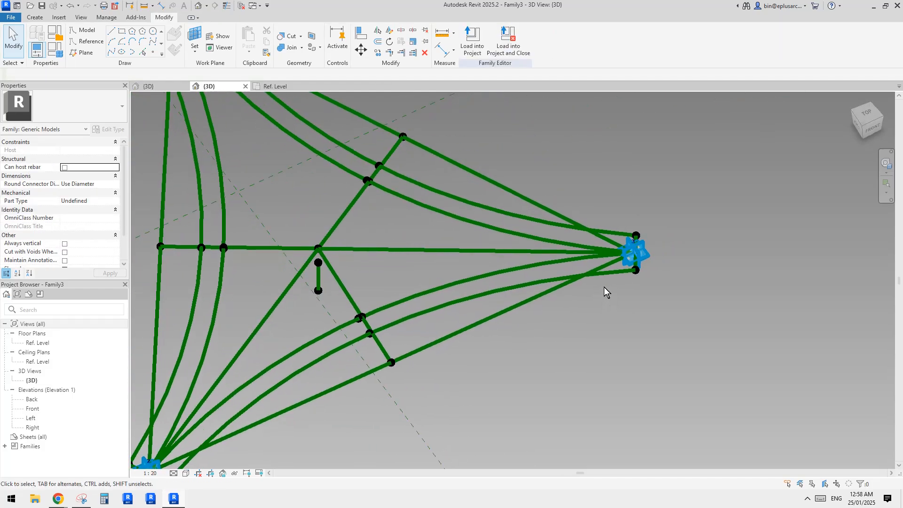
scroll(616, 283, "up", 3)
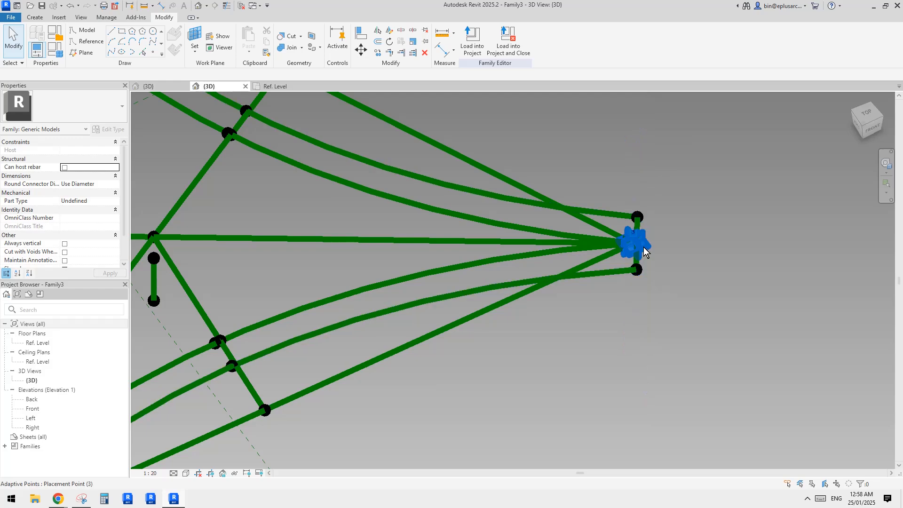
middle_click_drag(644, 247, 600, 245, "shift")
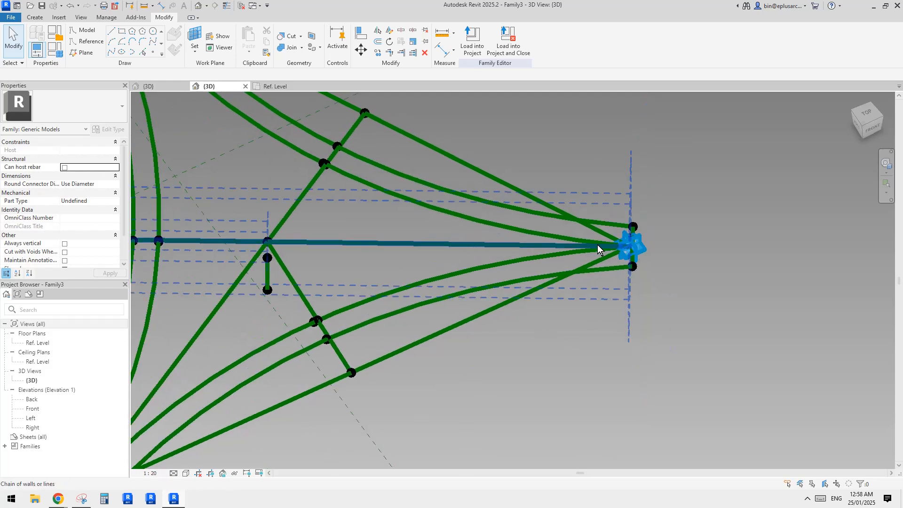
scroll(571, 253, "down", 3)
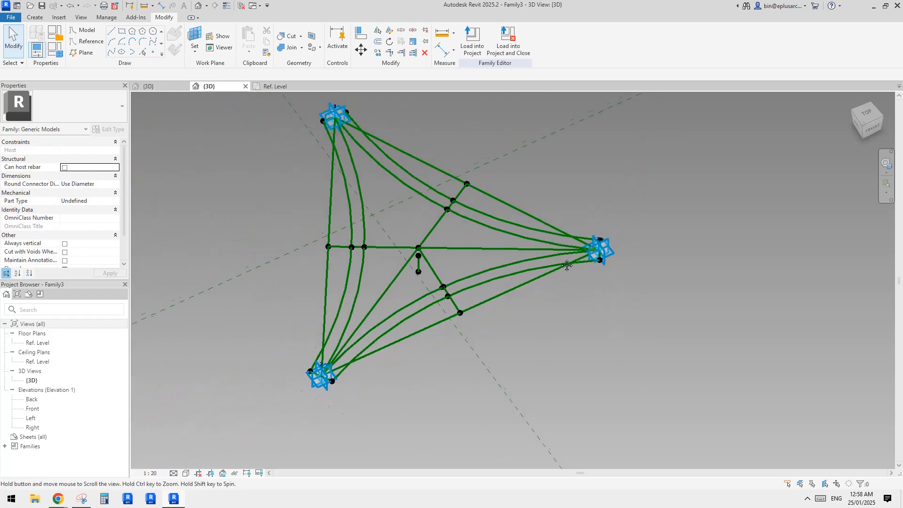
left_click(507, 222)
middle_click_drag(507, 222, 424, 198, "shift")
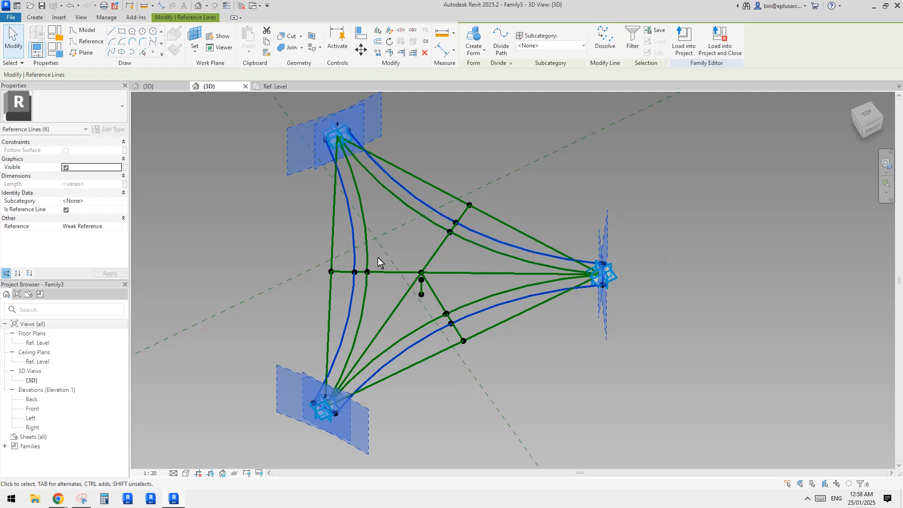
scroll(587, 280, "up", 2)
key("Escape")
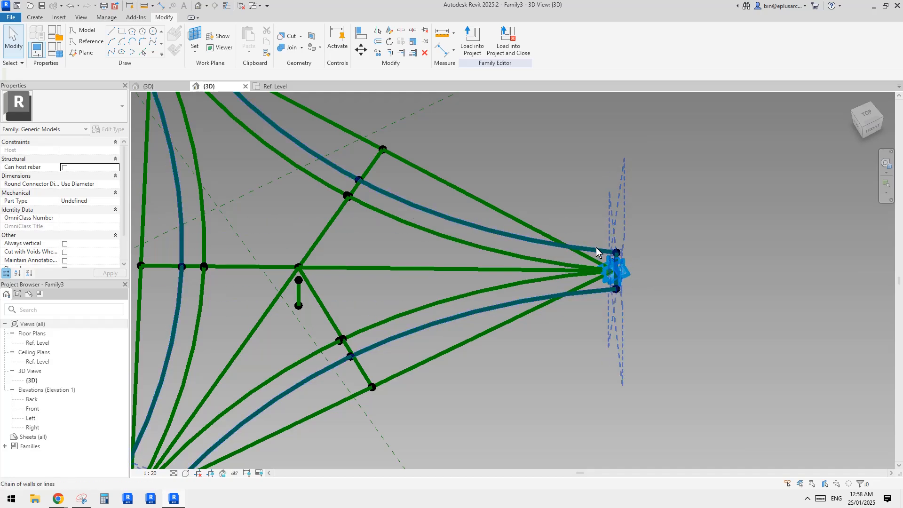
left_click(560, 254)
scroll(555, 253, "down", 1)
key("Escape")
mouse_move(516, 270)
middle_mouse_down("shift")
mouse_move(528, 241)
mouse_move(531, 277)
middle_mouse_up("shift")
middle_click_drag(499, 249, 505, 268)
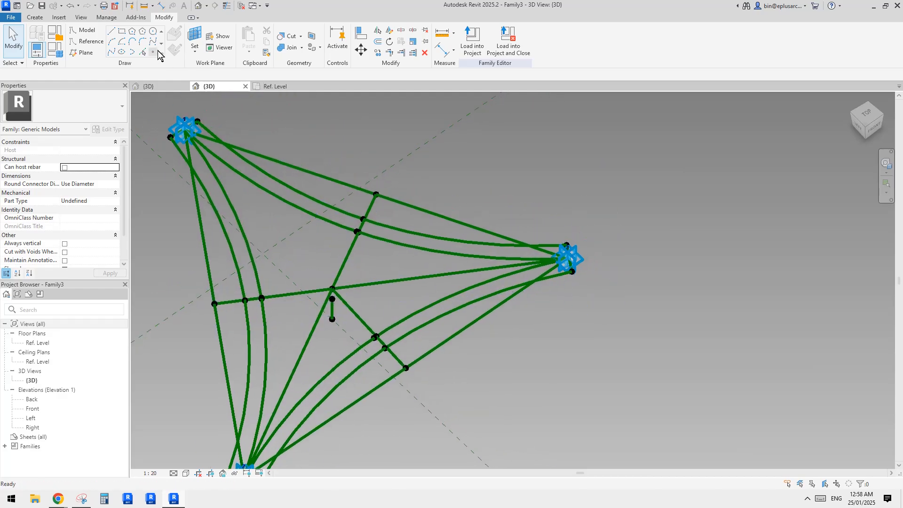
Place a reference point on the reference line between the rig's centre and placement point 3, and select it
left_click(153, 52)
left_click(176, 36)
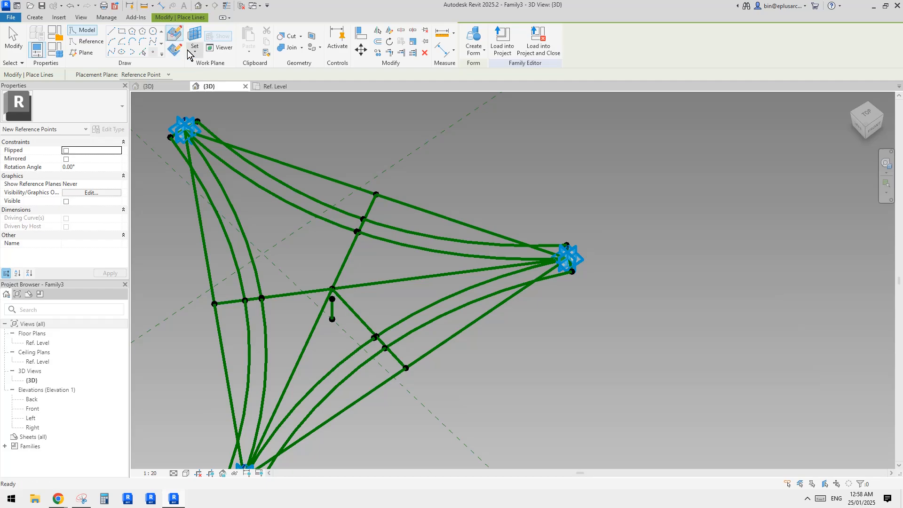
left_click(450, 272)
key("Escape")
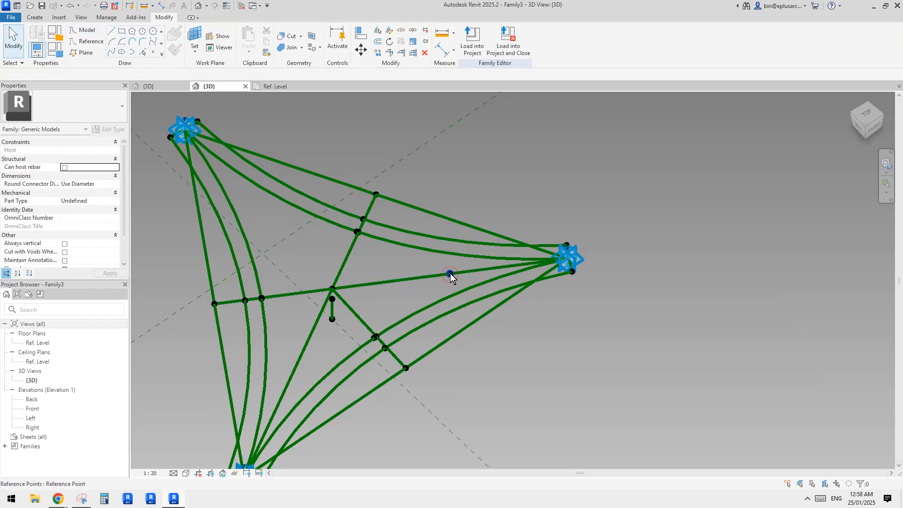
left_click(450, 273)
mouse_move(459, 277)
middle_mouse_down("shift")
mouse_move(474, 288)
mouse_move(413, 303)
mouse_move(292, 202)
middle_mouse_up("shift")
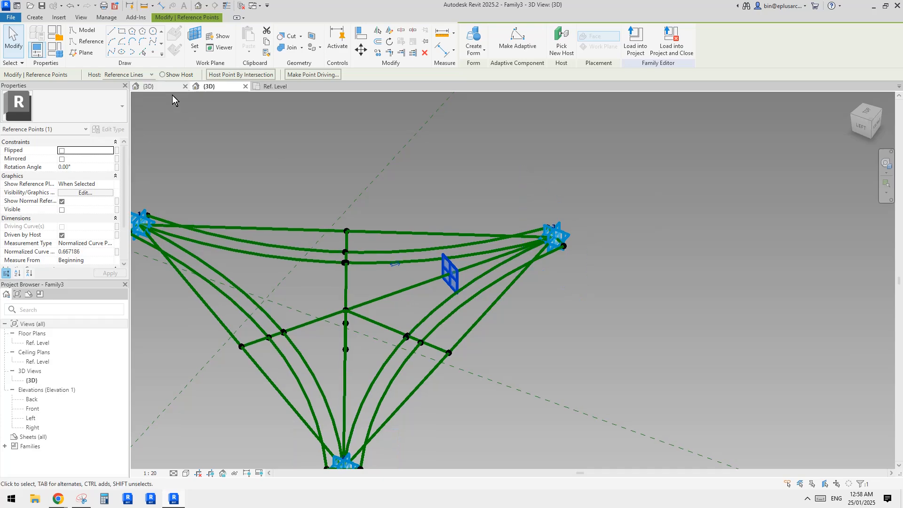
Set the new point's normal plane as the work plane and place another reference point on it at the same location
left_click(153, 51)
left_click(194, 32)
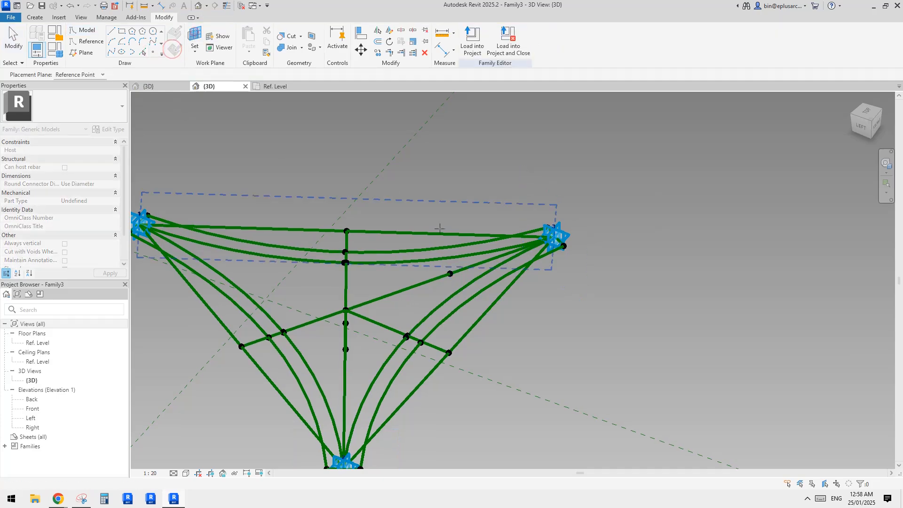
left_click(450, 274)
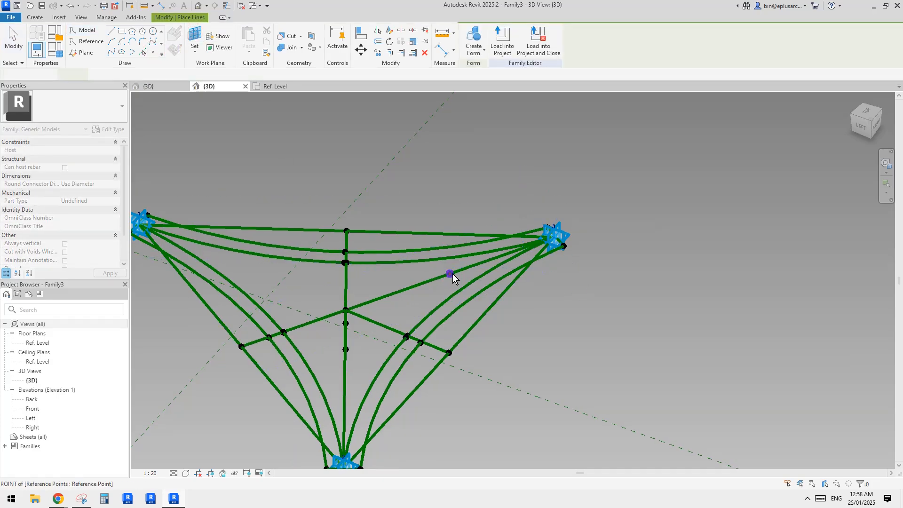
key("Escape")
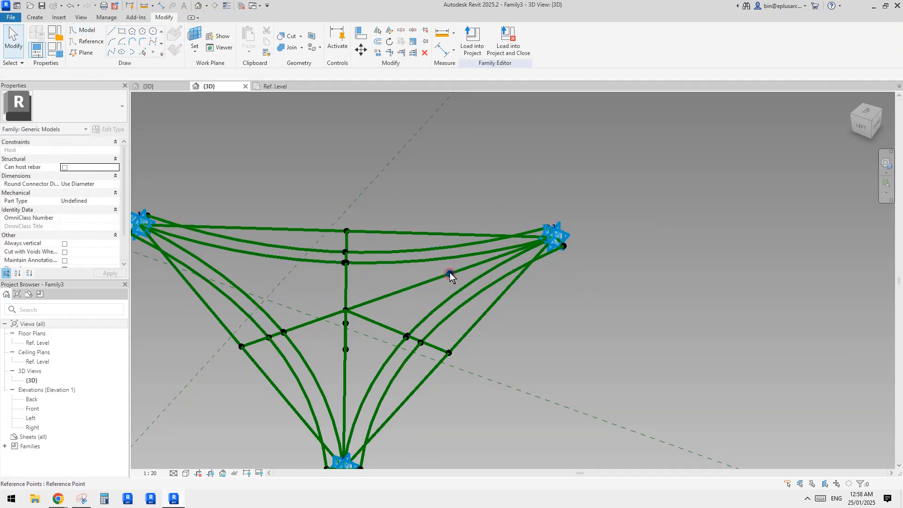
left_click(152, 52)
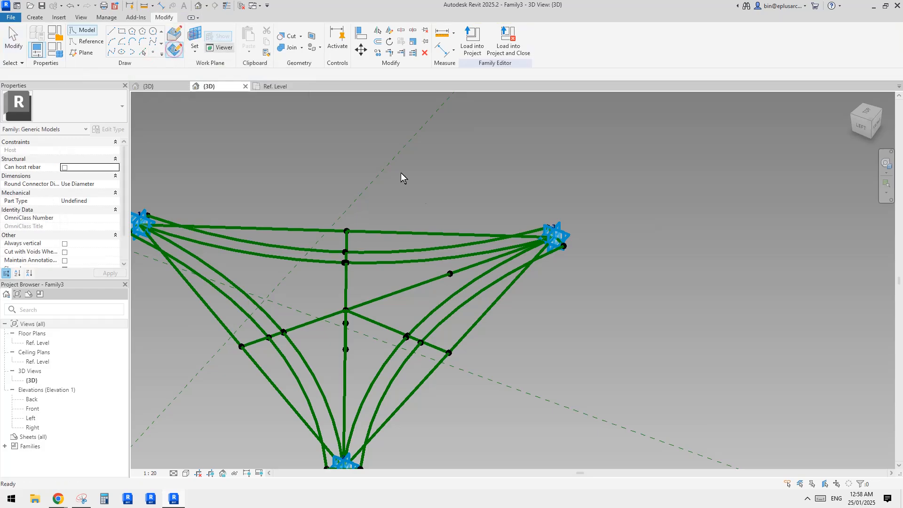
left_click(450, 272)
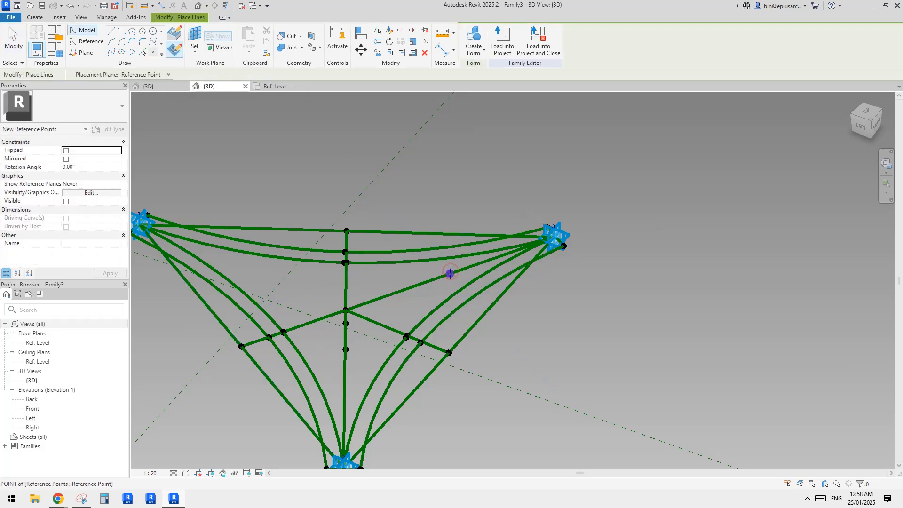
left_click(450, 273)
left_click(485, 282)
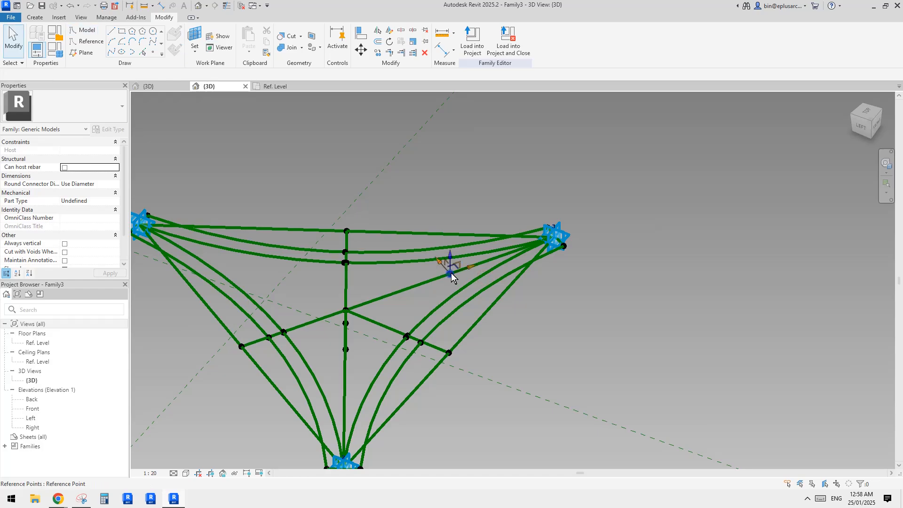
Move the hosted point along the line to an offset of about 83, and slide its host point to the line's end at placement point 3
left_click(450, 273)
middle_click_drag(450, 273, 447, 274, "shift")
left_click_drag(471, 267, 498, 264)
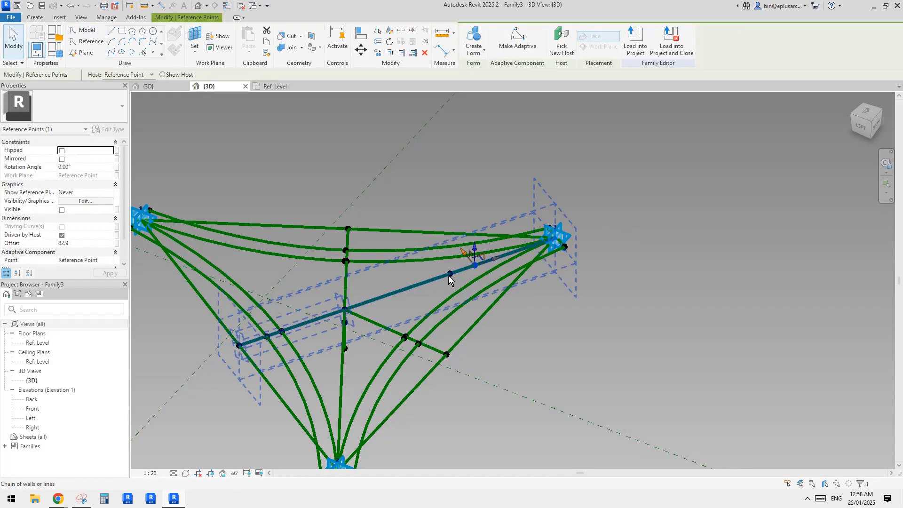
left_click_drag(449, 274, 566, 243)
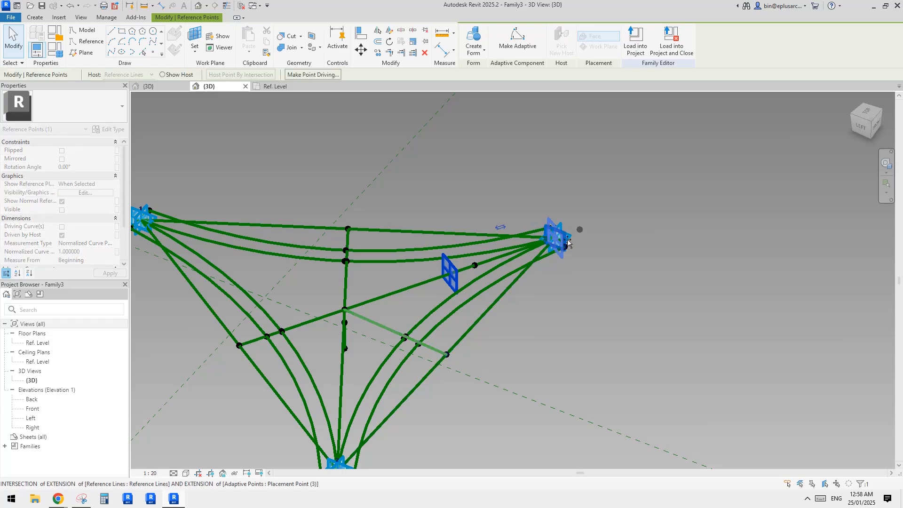
Examine the offset point beyond placement point 3 and its position relative to the closed chain of curved reference lines
middle_click_drag(575, 262, 568, 278, "shift")
left_click(568, 278)
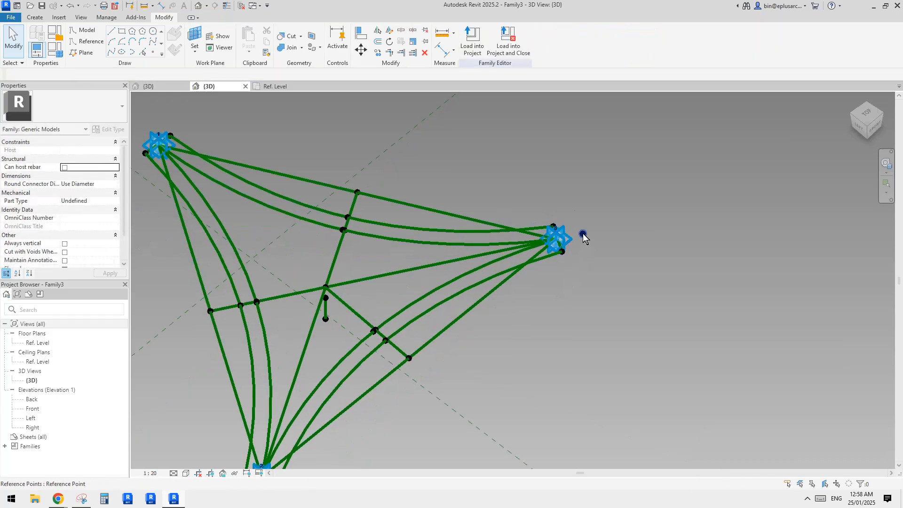
left_click(583, 234)
middle_click_drag(583, 236, 588, 229, "shift")
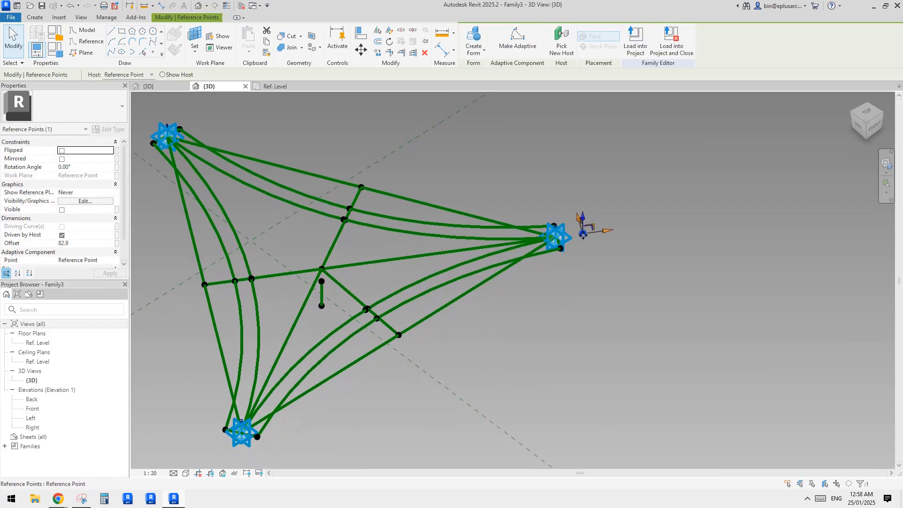
scroll(320, 286, "up", 2)
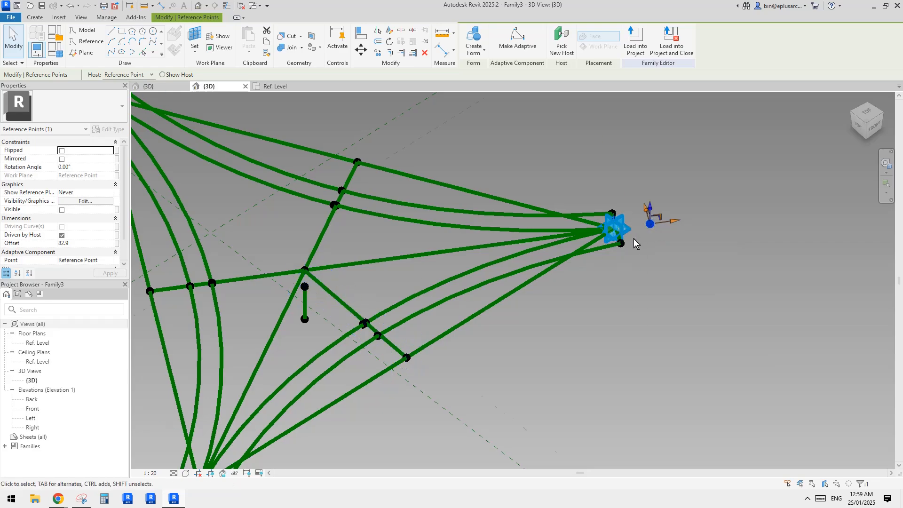
scroll(617, 231, "down", 1)
key("Tab")
left_click(473, 211)
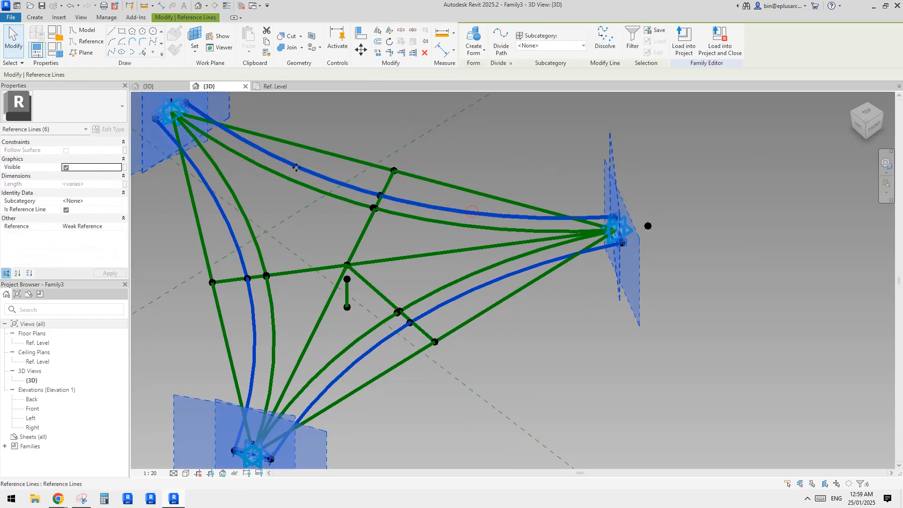
middle_click_drag(623, 244, 610, 247)
left_click(647, 236)
scroll(640, 235, "up", 2)
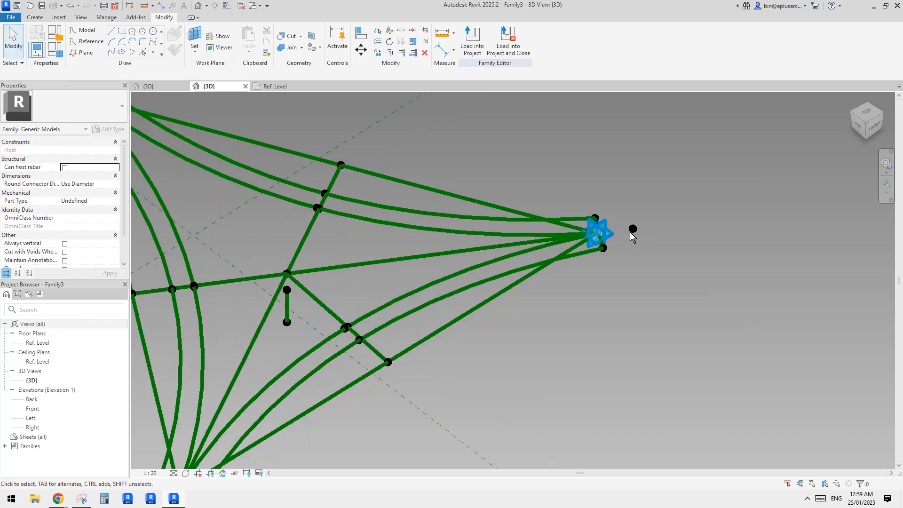
scroll(639, 244, "down", 1)
left_click(633, 230)
middle_click_drag(633, 229, 626, 248, "shift")
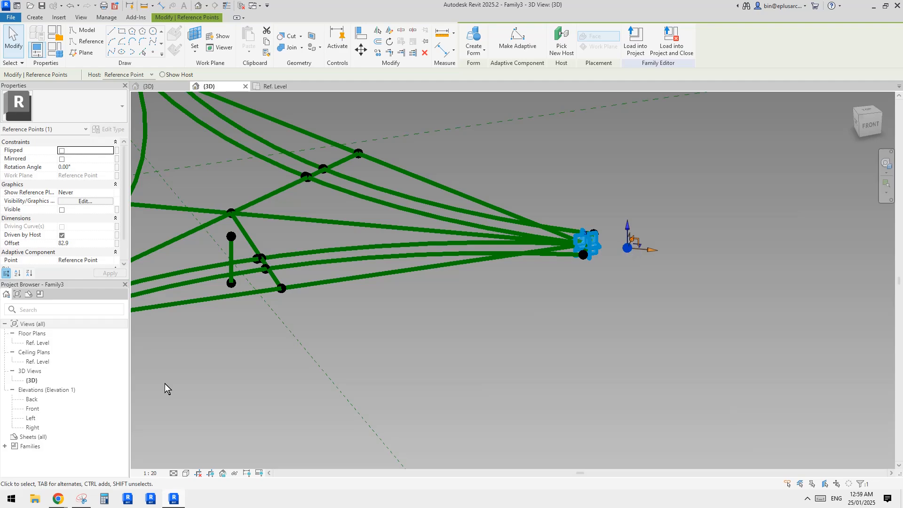
scroll(565, 282, "down", 1)
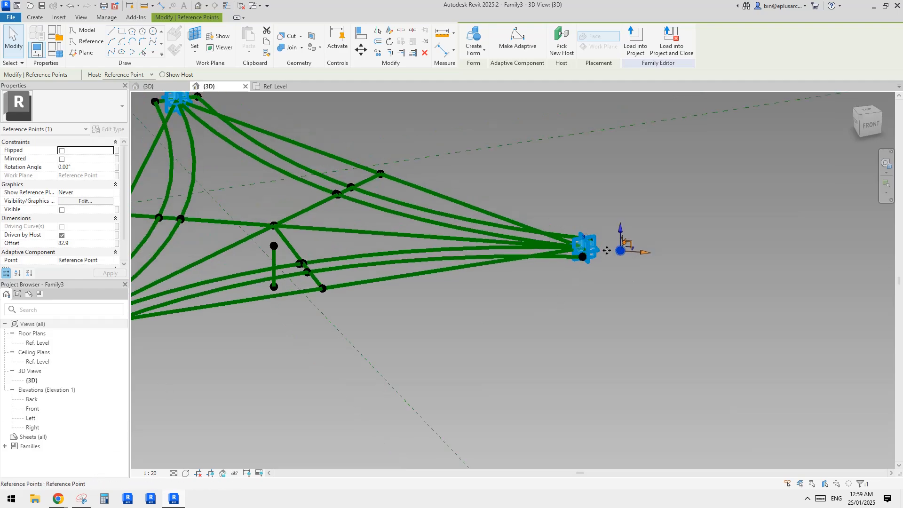
key("Tab")
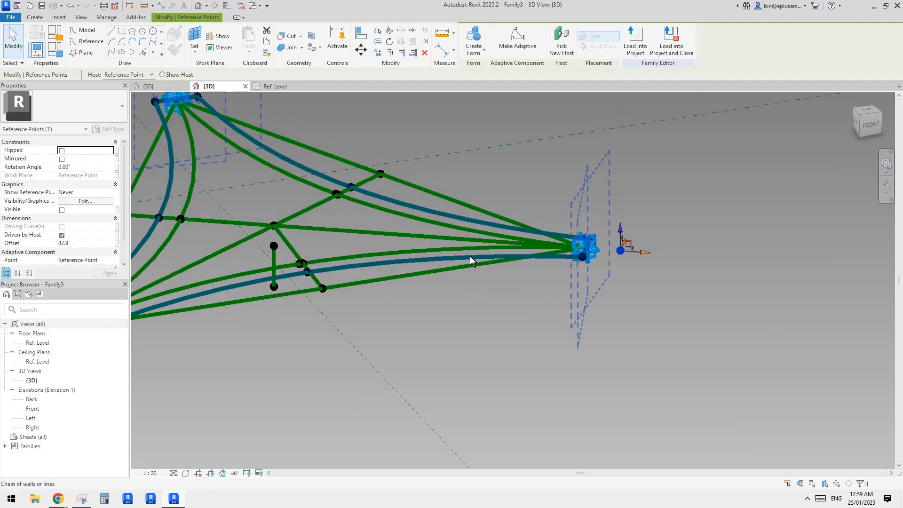
Examine how the ends of a panel component meet the neighbouring panels on the divided surface in 20250120.rfa
left_click(264, 85)
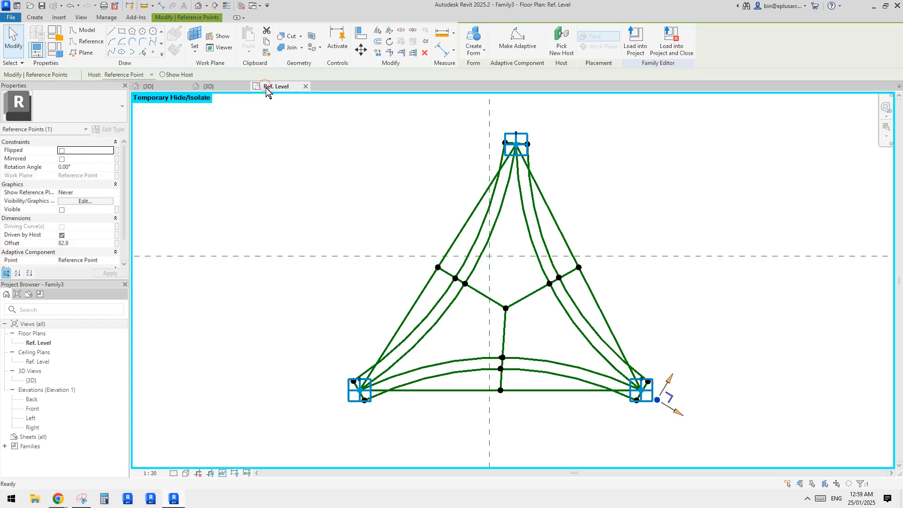
left_click(231, 85)
left_click(156, 85)
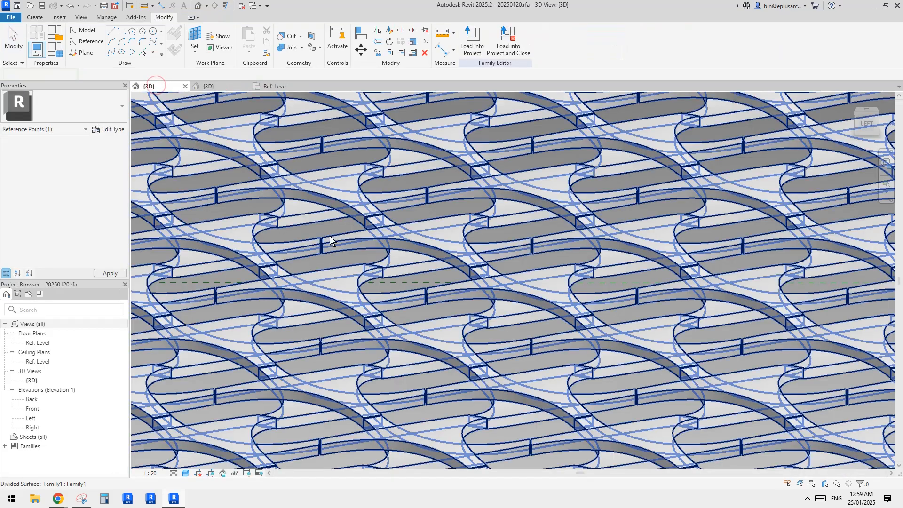
scroll(381, 244, "up", 3)
left_click(434, 224)
middle_click_drag(433, 224, 515, 230, "shift")
left_click(515, 229)
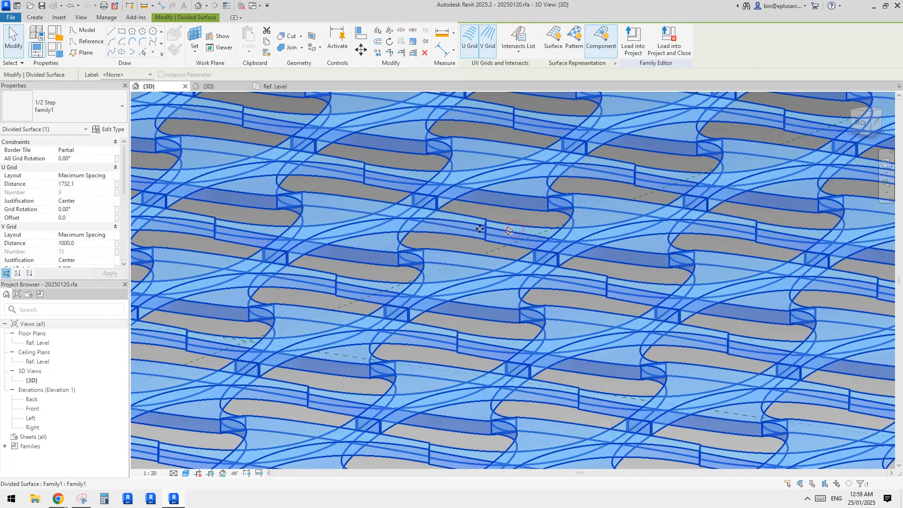
left_click(491, 230)
scroll(482, 226, "up", 5)
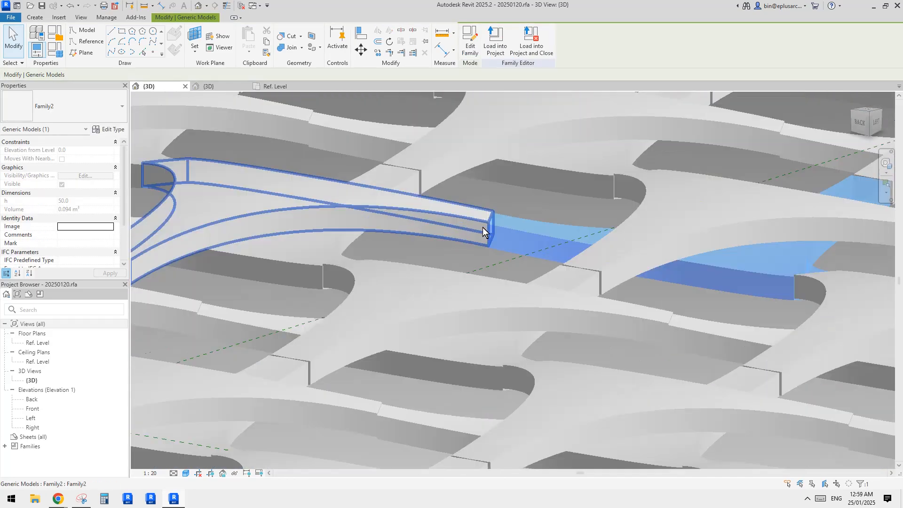
middle_click_drag(491, 214, 386, 114, "shift")
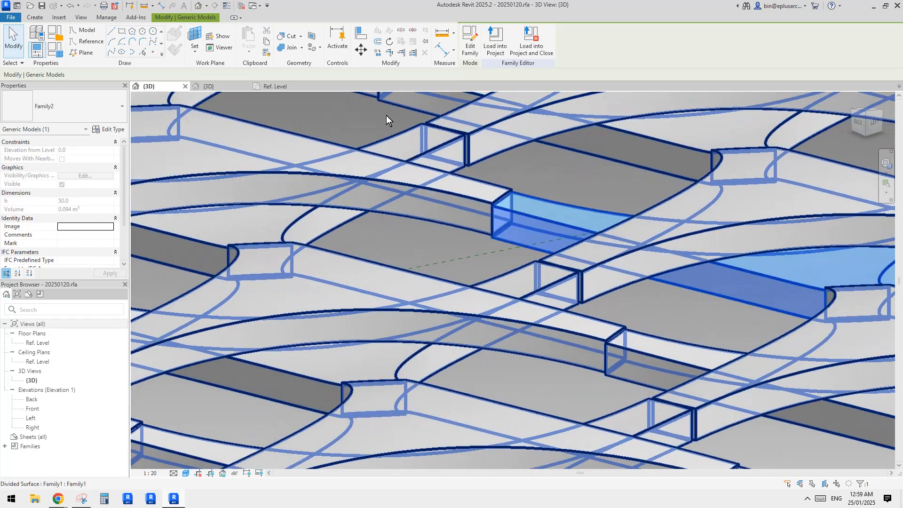
In Family3's 3D view, set the horizontal plane of the offset point beyond placement point 3 as work plane and place a reference point on it
left_click(278, 87)
left_click(216, 85)
middle_click_drag(583, 263, 624, 257)
scroll(619, 251, "up", 3)
scroll(625, 254, "down", 2)
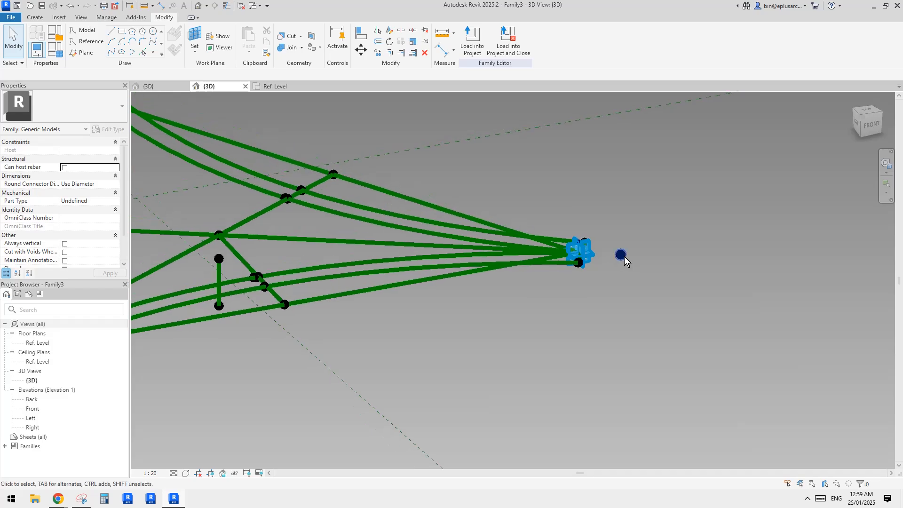
middle_click_drag(619, 212, 621, 255, "shift")
left_click(143, 52)
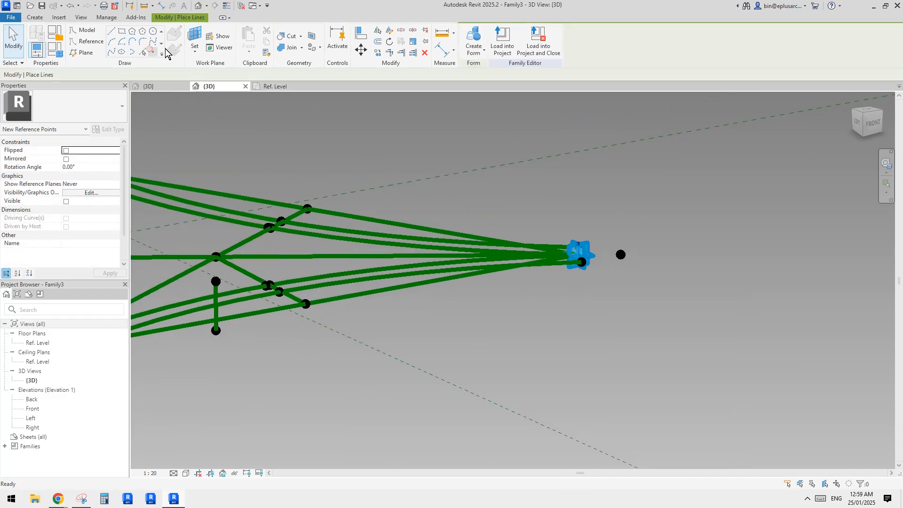
left_click(195, 38)
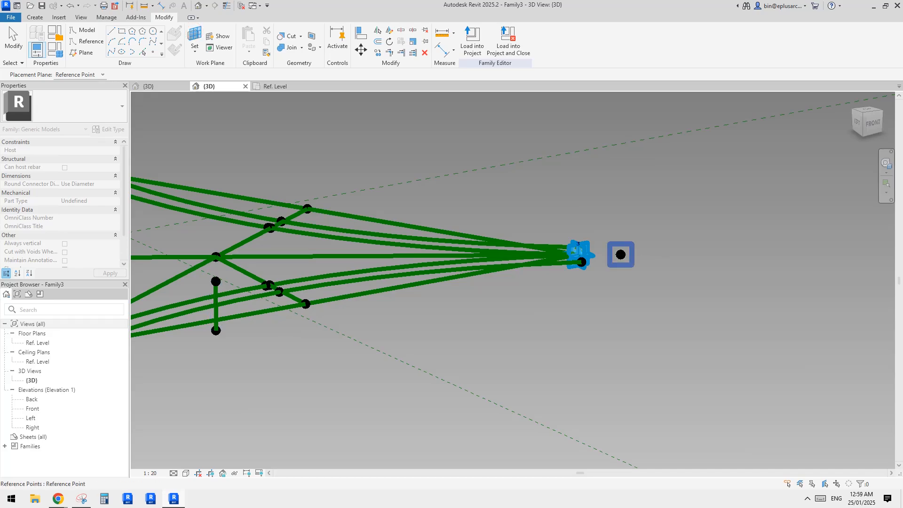
left_click(620, 254)
mouse_move(621, 254)
middle_mouse_down("shift")
mouse_move(611, 298)
mouse_move(621, 254)
middle_mouse_up("shift")
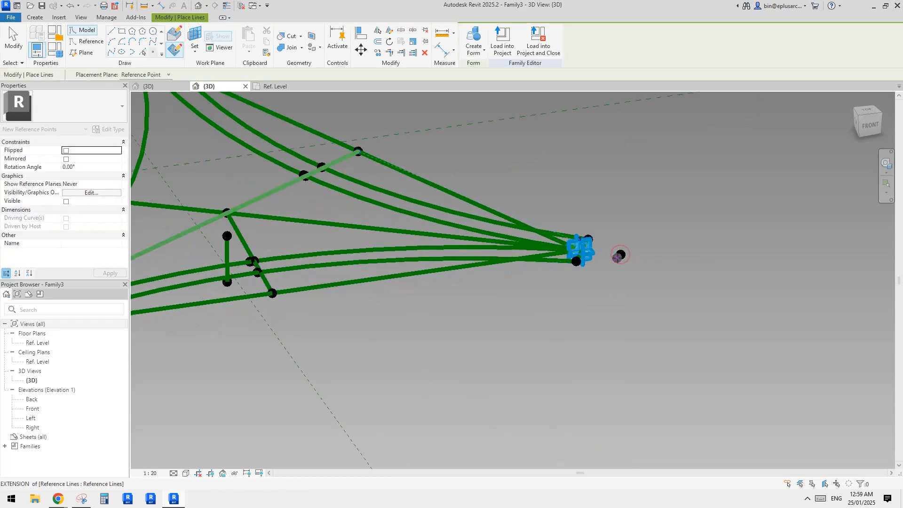
left_click(621, 254)
left_click(496, 280)
key("Escape")
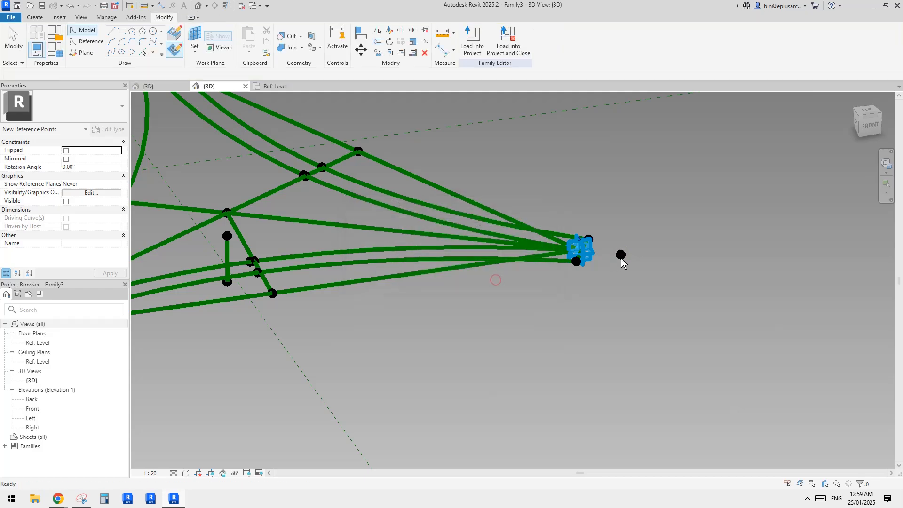
Raise the new point to an offset of about 47.8 and associate its offset with a new instance parameter thh
left_click(621, 256)
left_click_drag(622, 238, 622, 215)
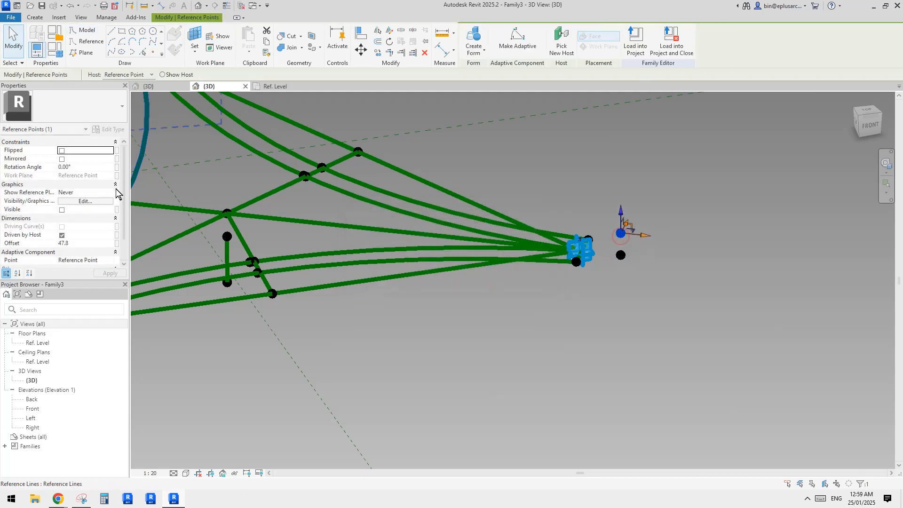
left_click(117, 244)
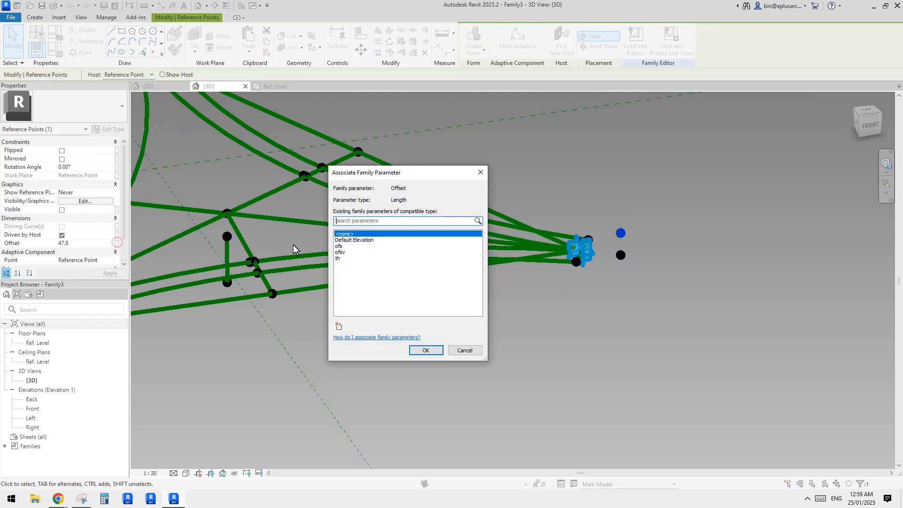
left_click(339, 326)
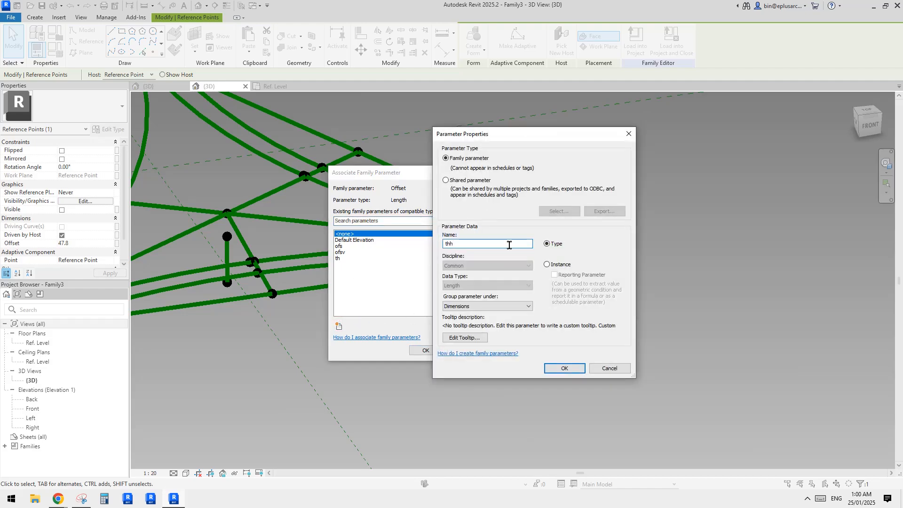
left_click(564, 369)
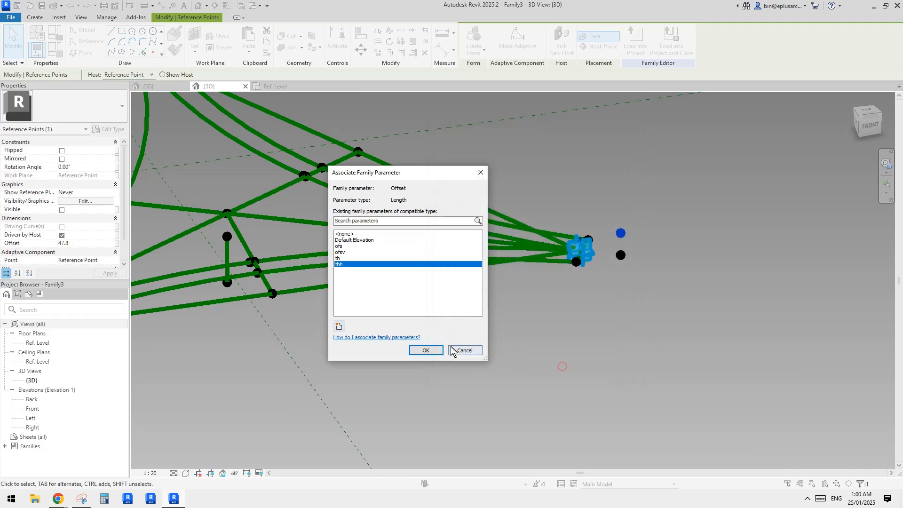
left_click(428, 350)
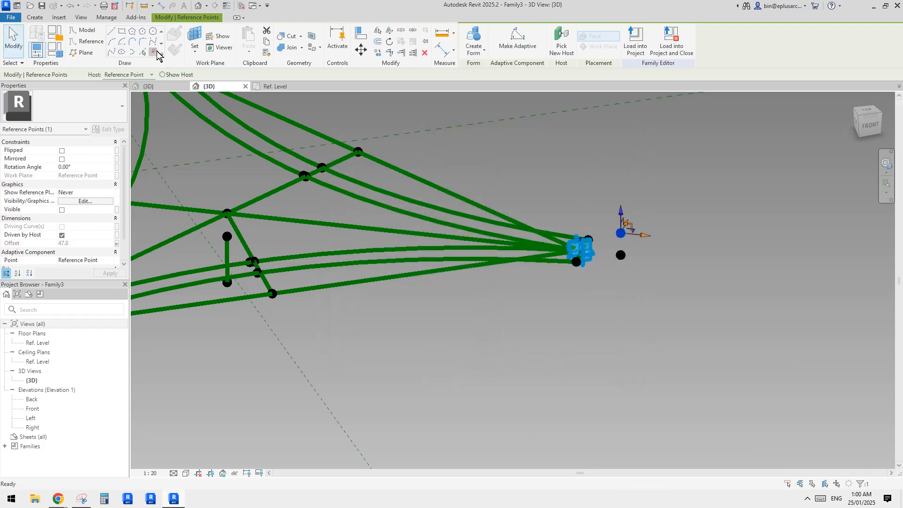
Place a second reference point at the offset point beyond placement point 3, using that point's horizontal plane as work plane
left_click(156, 52)
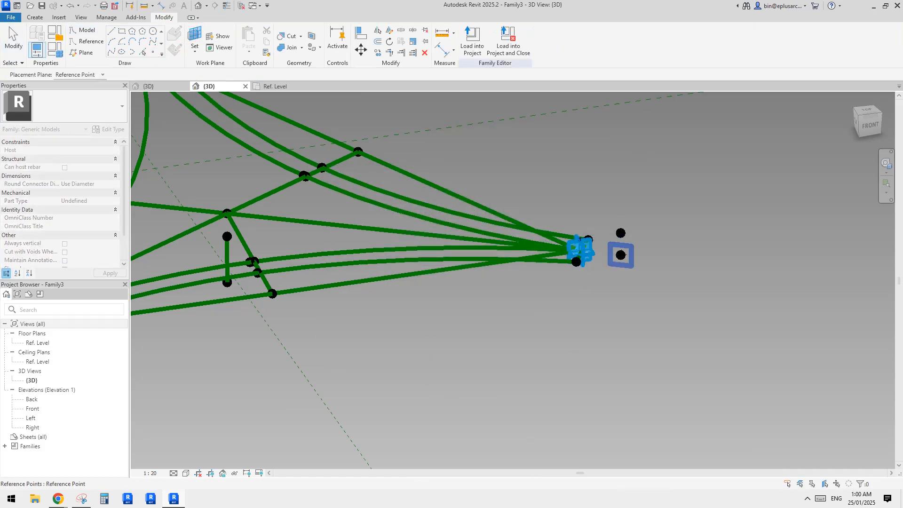
left_click(621, 255)
left_click(621, 255)
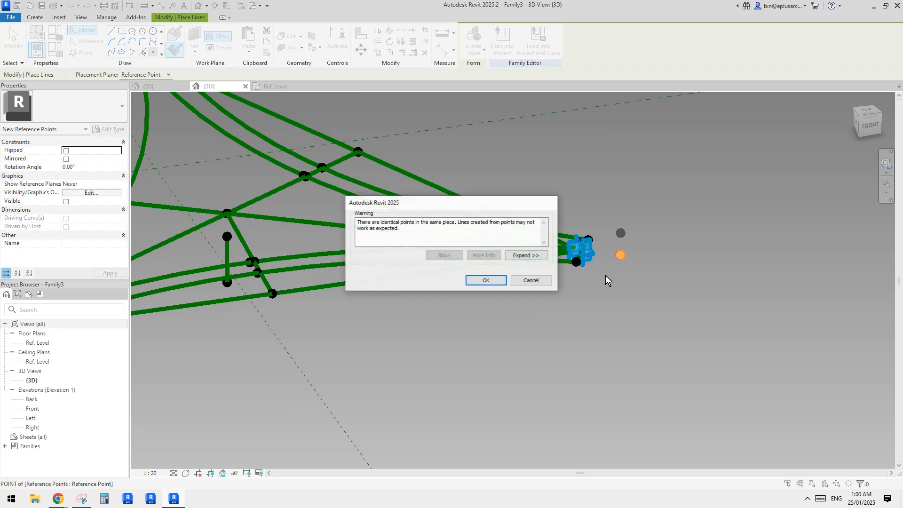
left_click(487, 281)
key("Escape")
Lower the second point to an offset of about -85.7 and associate its offset with a new instance parameter thhn
left_click(625, 257)
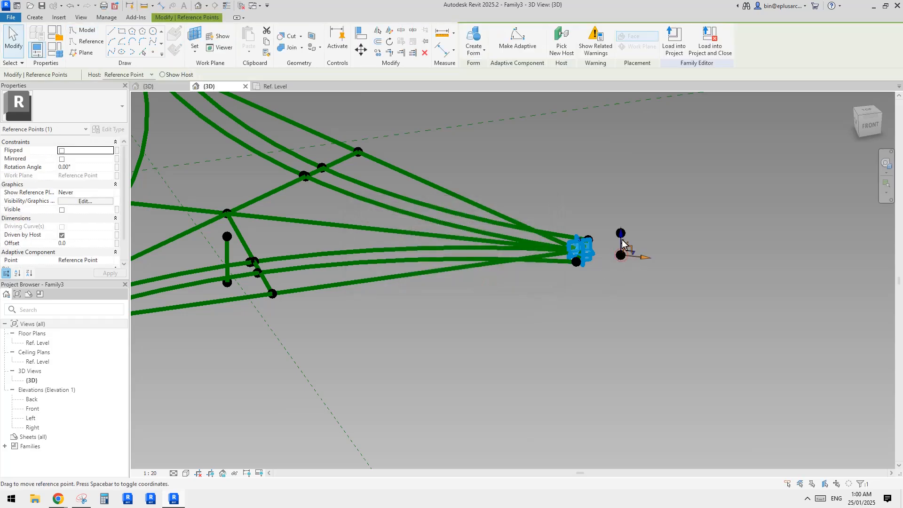
left_click_drag(624, 241, 623, 288)
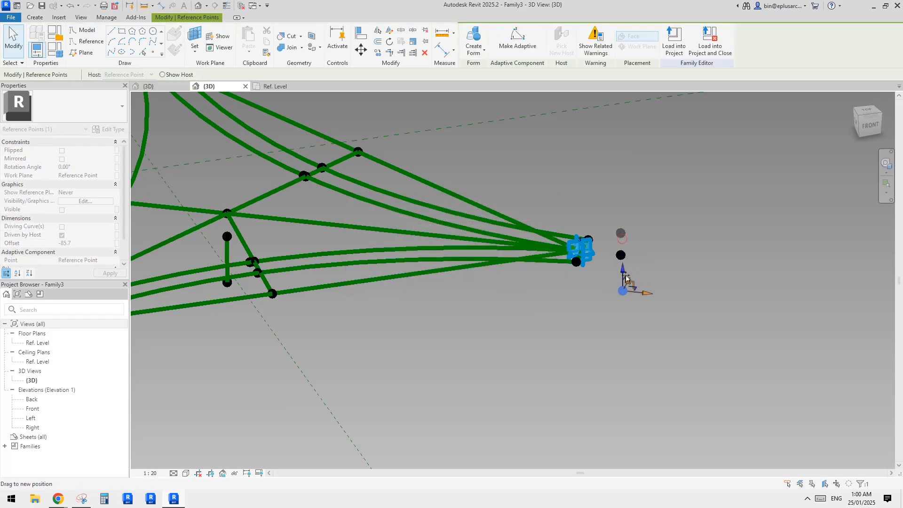
left_click(118, 244)
left_click(338, 325)
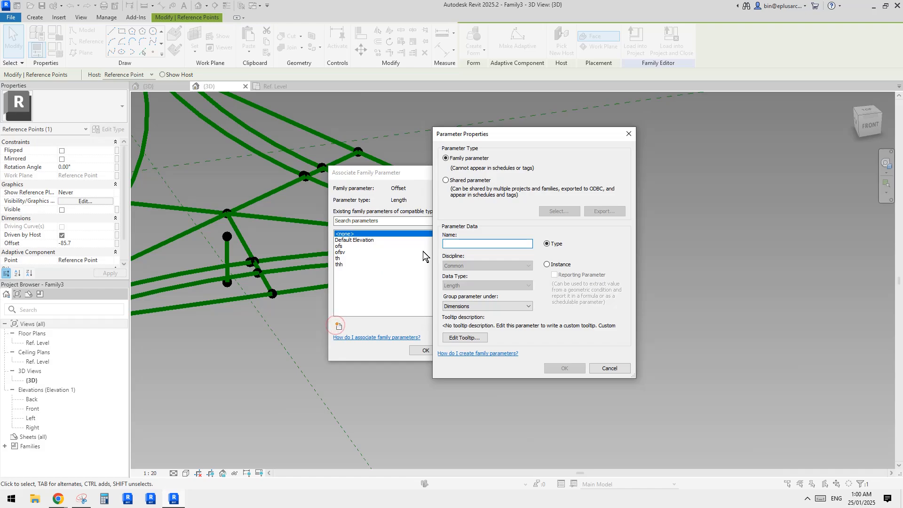
type("thhn")
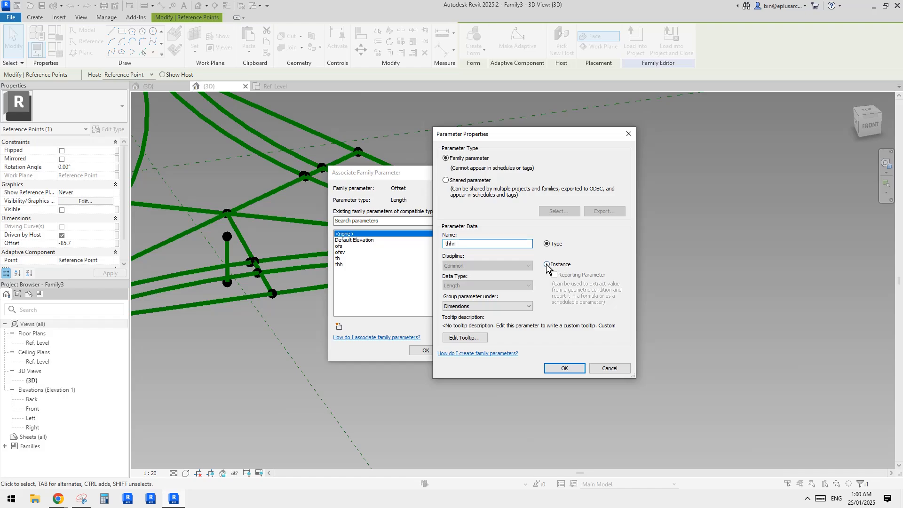
left_click(565, 368)
left_click(426, 351)
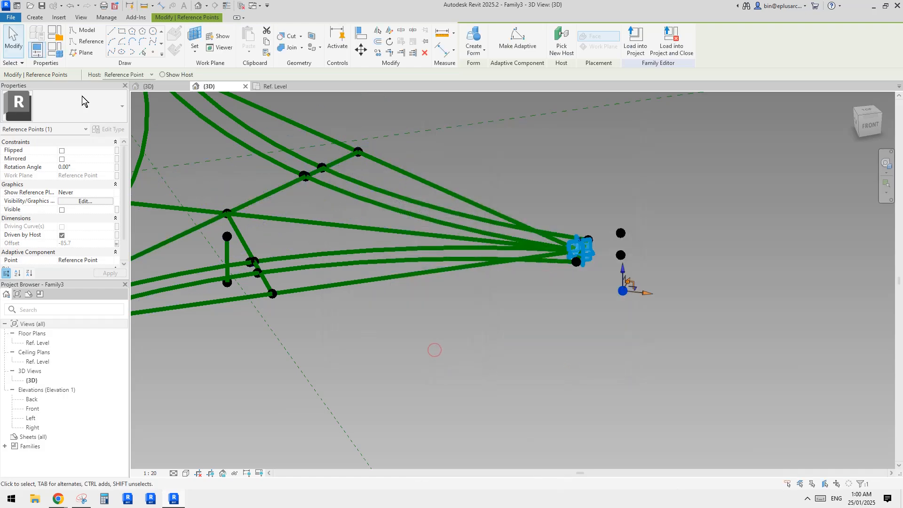
Set the family parameter formulas thh = th/2 and thhn = -thh, and inspect the upper and lower points at the corner
left_click(58, 52)
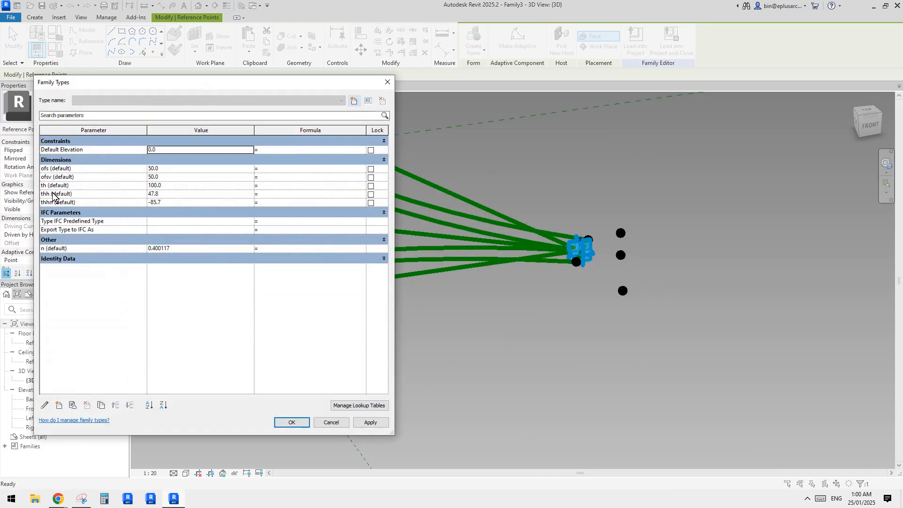
left_click(279, 195)
type("th/2")
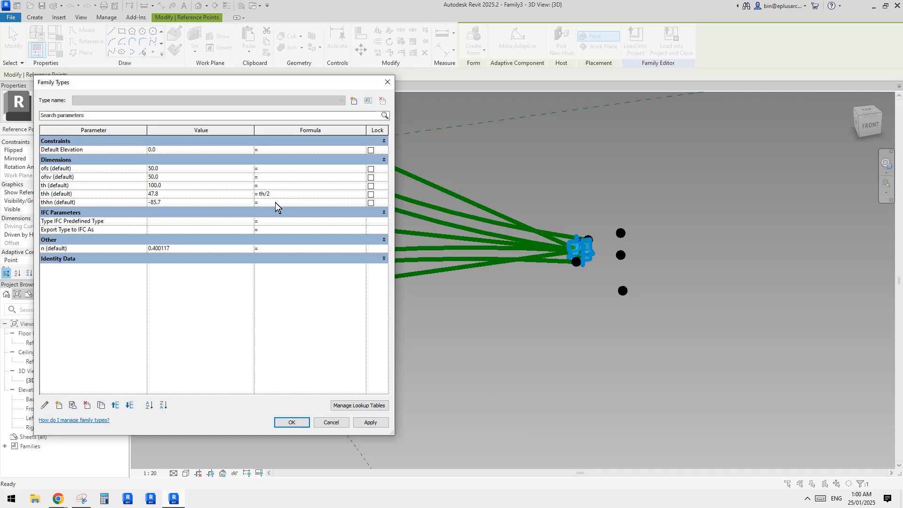
left_click(276, 202)
left_click(282, 206)
left_click(281, 290)
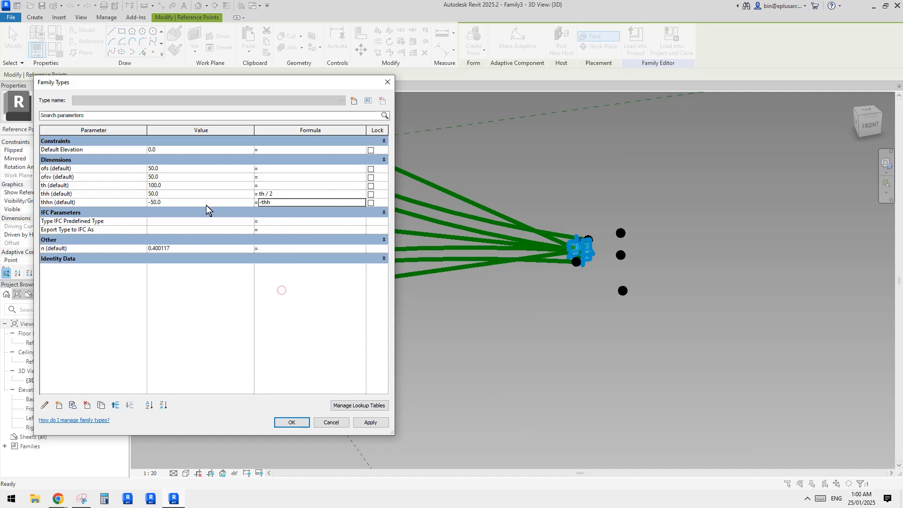
left_click(291, 422)
left_click(625, 230)
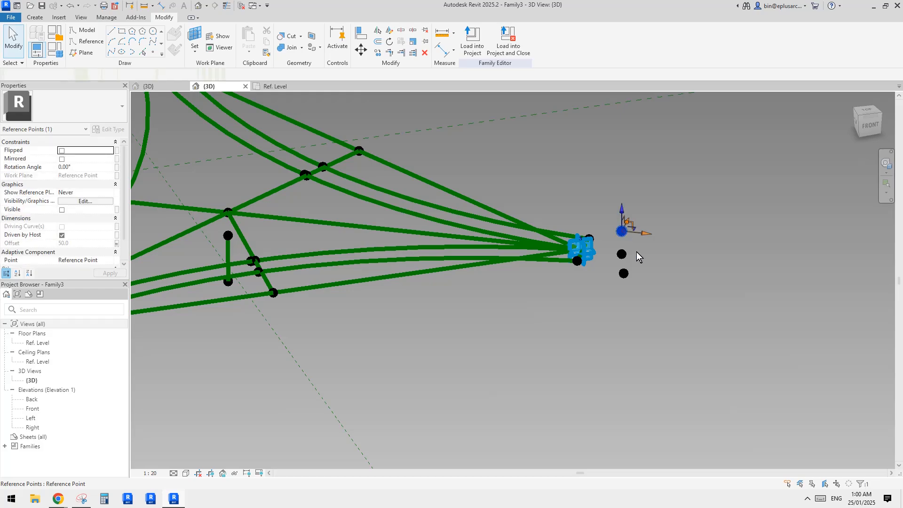
middle_click_drag(636, 253, 527, 323, "shift")
middle_click_drag(646, 285, 560, 323, "shift")
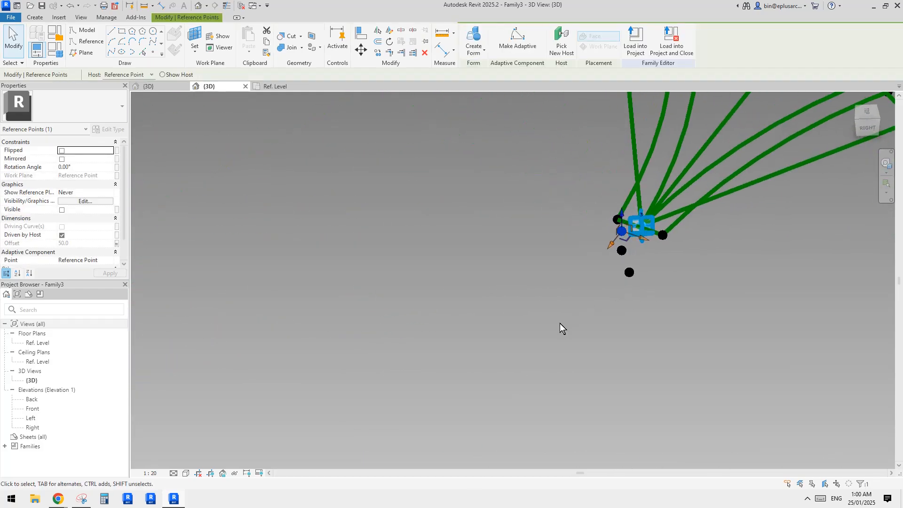
Move the lower reference point beyond placement point 3 in plan so it lines up vertically with the points above it
middle_click_drag(620, 284, 693, 306, "shift")
left_click(629, 269)
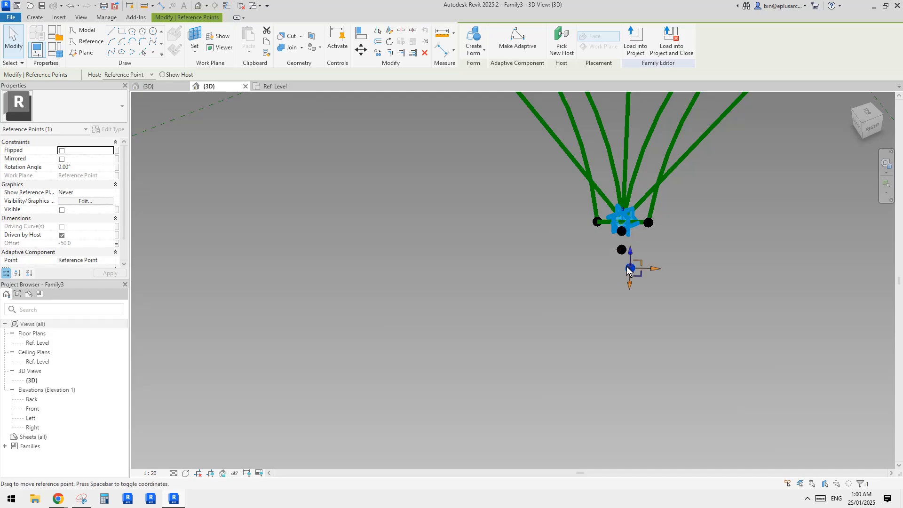
middle_click_drag(644, 278, 713, 282, "shift")
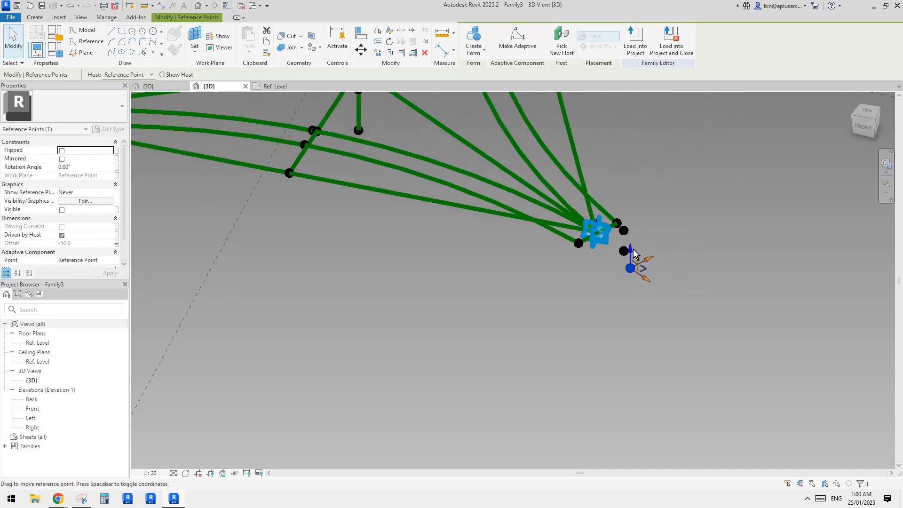
left_click(868, 115)
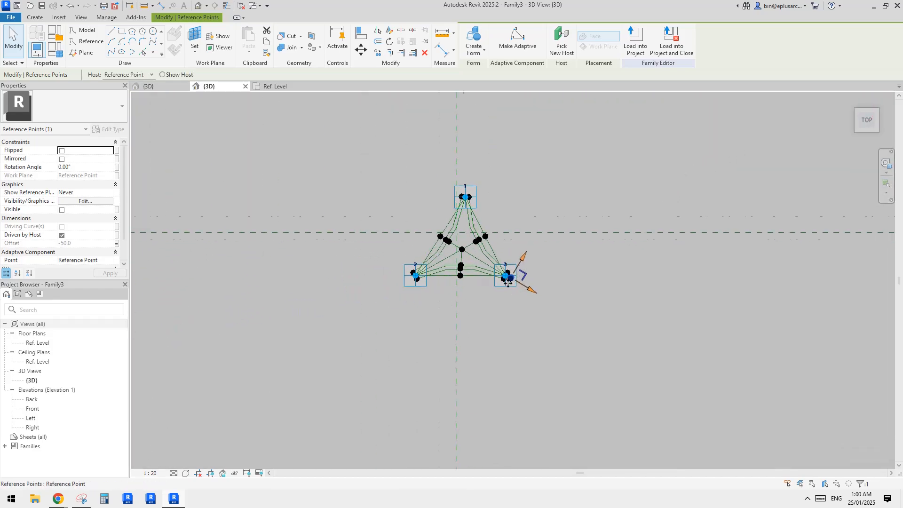
scroll(508, 283, "up", 8)
key("Escape")
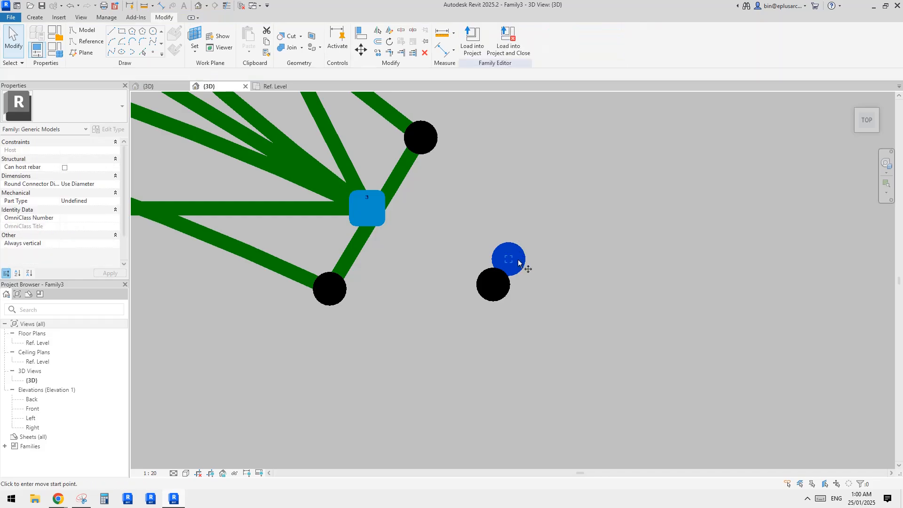
left_click(509, 259)
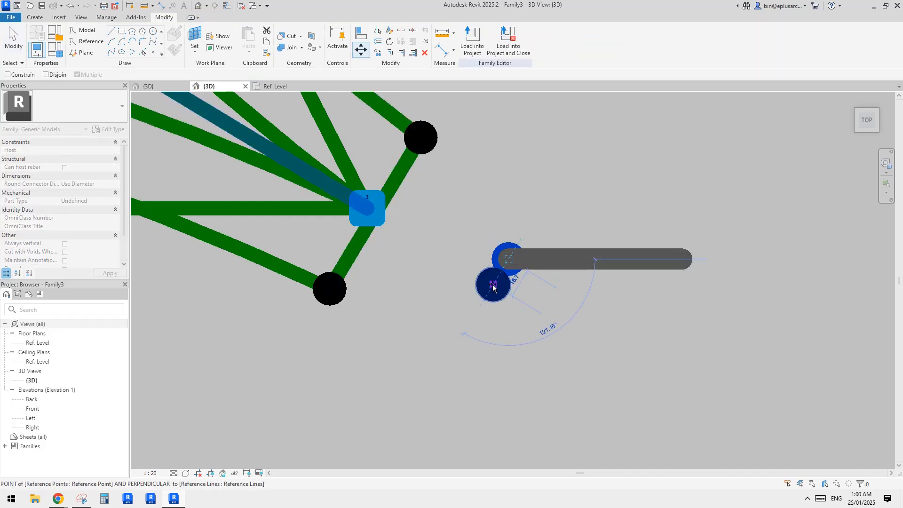
left_click(493, 285)
key("Escape")
scroll(490, 279, "down", 3)
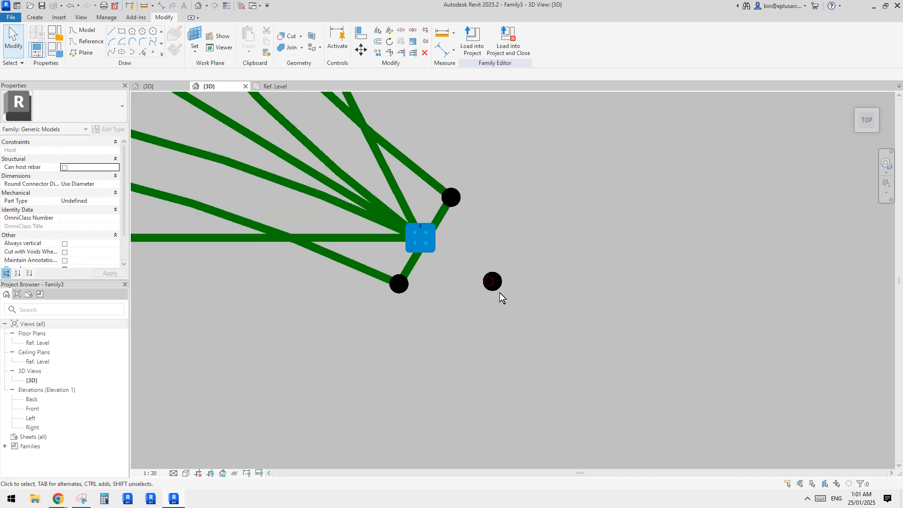
Join the upper and lower points beyond placement point 3 with a spline through points and make it a reference line
middle_click_drag(499, 292, 509, 196, "shift")
left_click(502, 197)
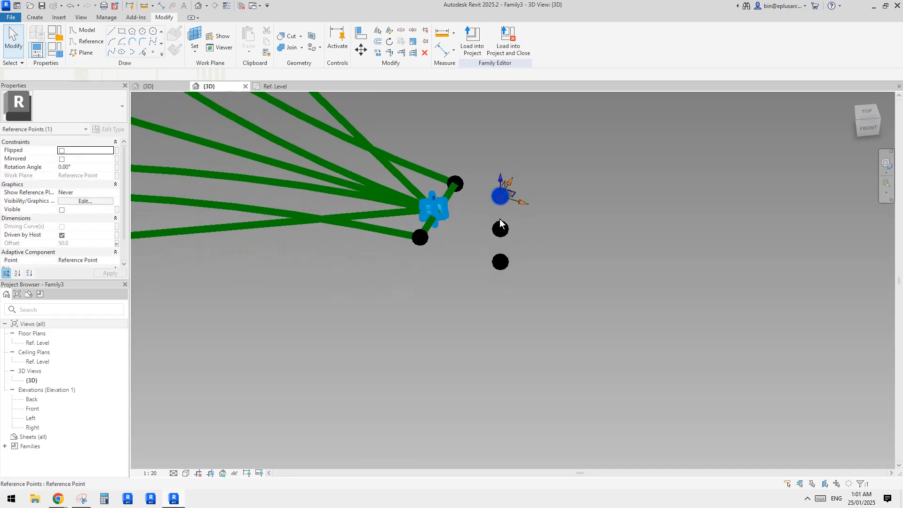
left_click(504, 259, "ctrl")
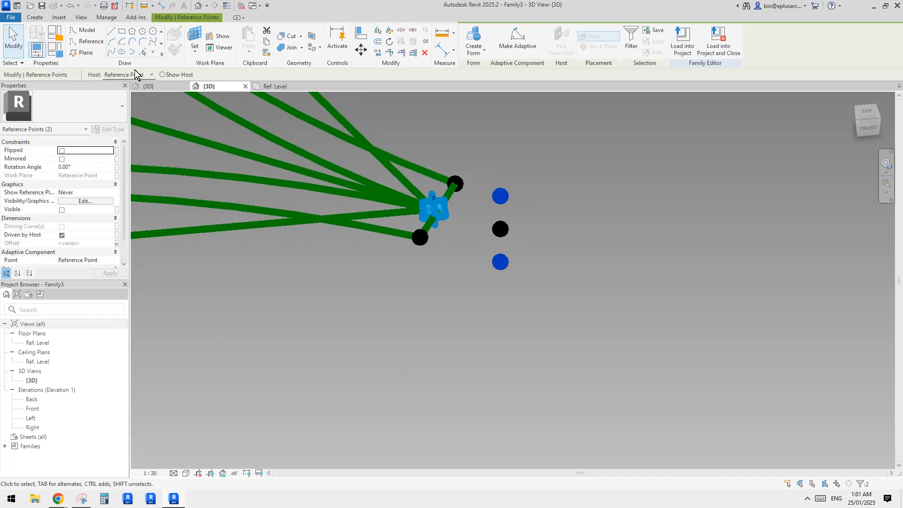
left_click(114, 53)
left_click(68, 218)
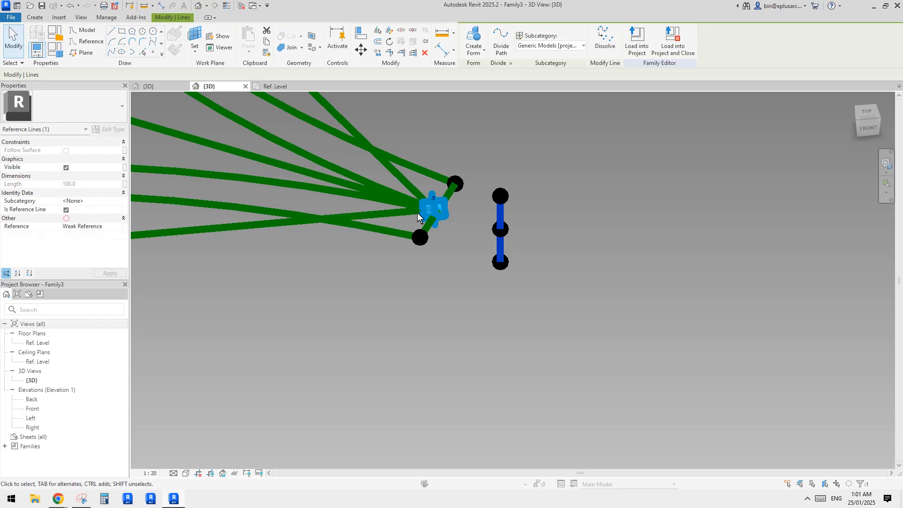
Select the vertical reference line below the panel's centre point together with the vertical corner reference line
scroll(482, 226, "down", 3)
middle_click_drag(484, 226, 625, 263)
middle_click_drag(624, 264, 627, 220, "shift")
scroll(631, 247, "up", 1)
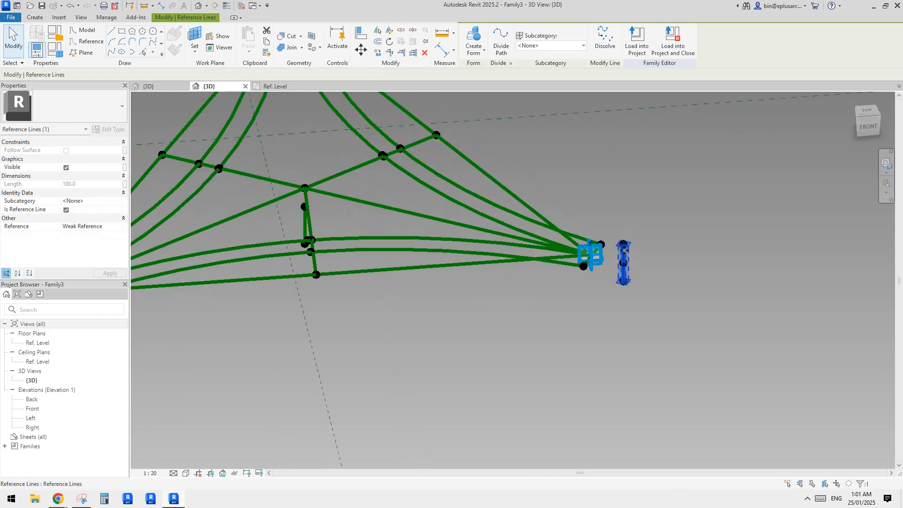
middle_click_drag(625, 256, 339, 253, "shift")
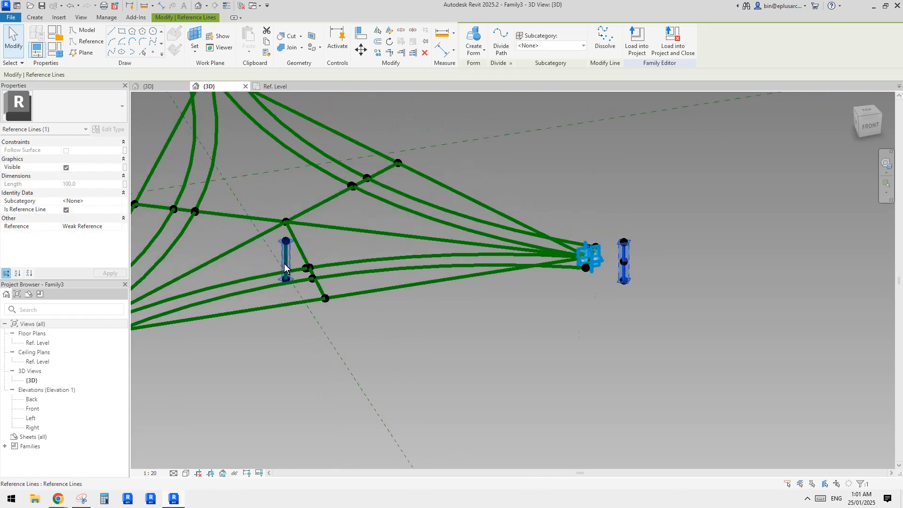
Examine the upper and lower reference points of the vertical reference line below the centre of the frame from several angles
key("Escape")
left_click(286, 281)
middle_click_drag(286, 281, 287, 299, "shift")
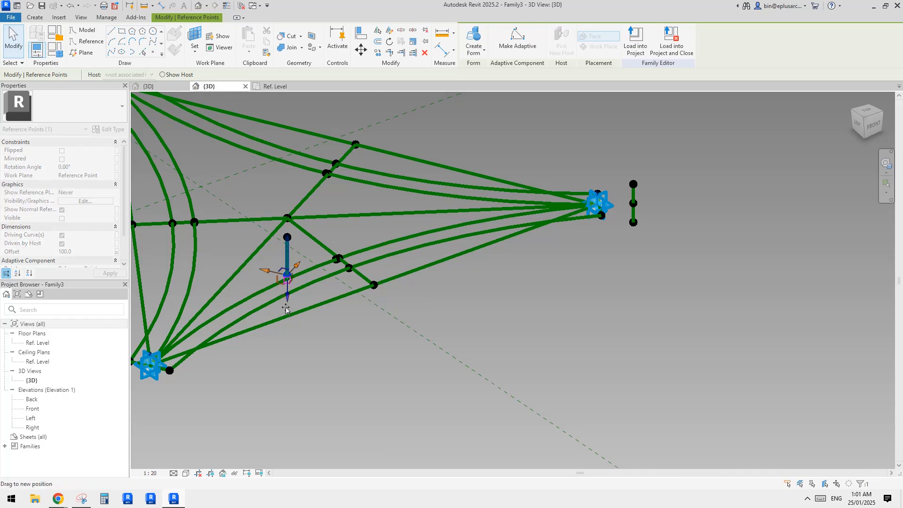
mouse_move(288, 305)
left_mouse_down()
mouse_move(289, 282)
mouse_move(292, 301)
left_mouse_up()
middle_click_drag(527, 229, 410, 241, "shift")
key("Escape")
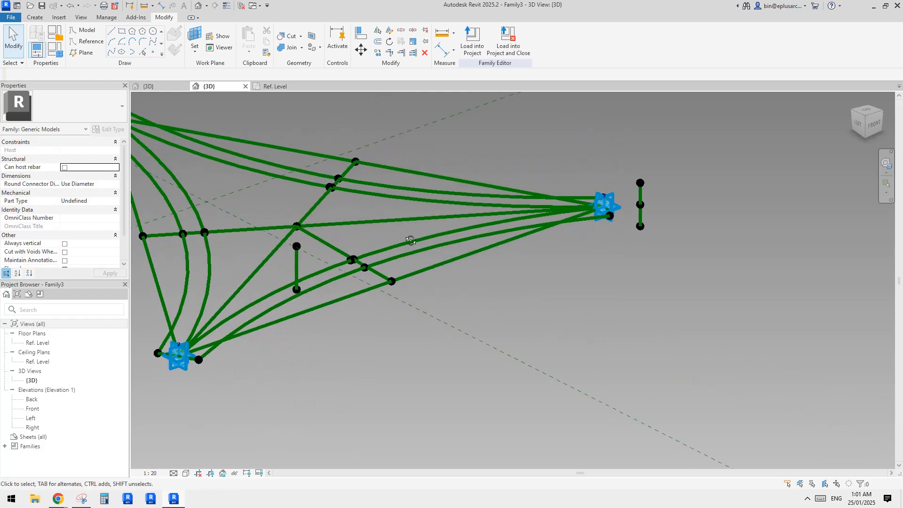
left_click(296, 246)
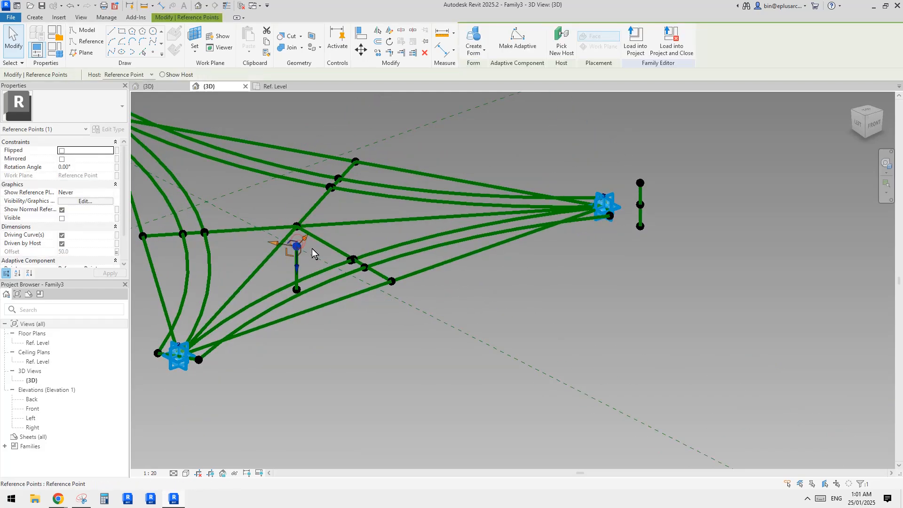
middle_click_drag(297, 246, 404, 275, "shift")
left_click(402, 273)
scroll(402, 273, "down", 1)
scroll(403, 274, "up", 2)
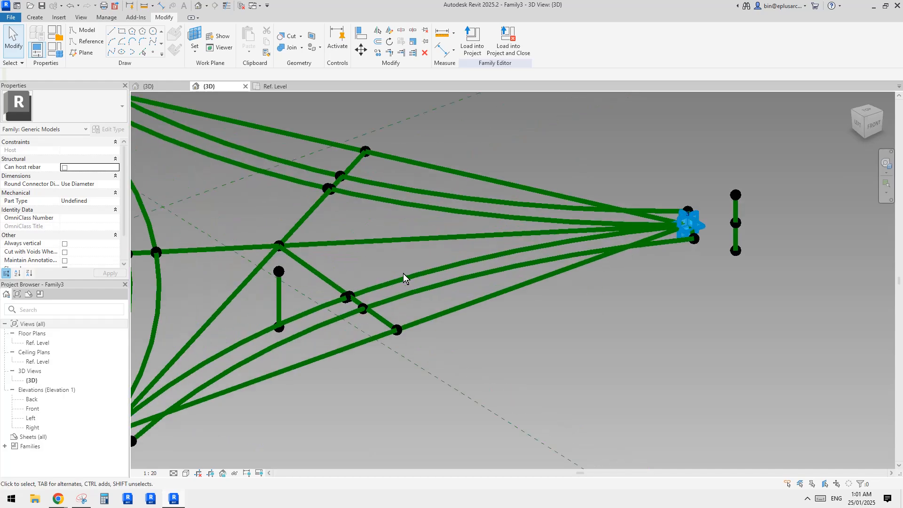
left_click(278, 276)
middle_click_drag(278, 275, 340, 302, "shift")
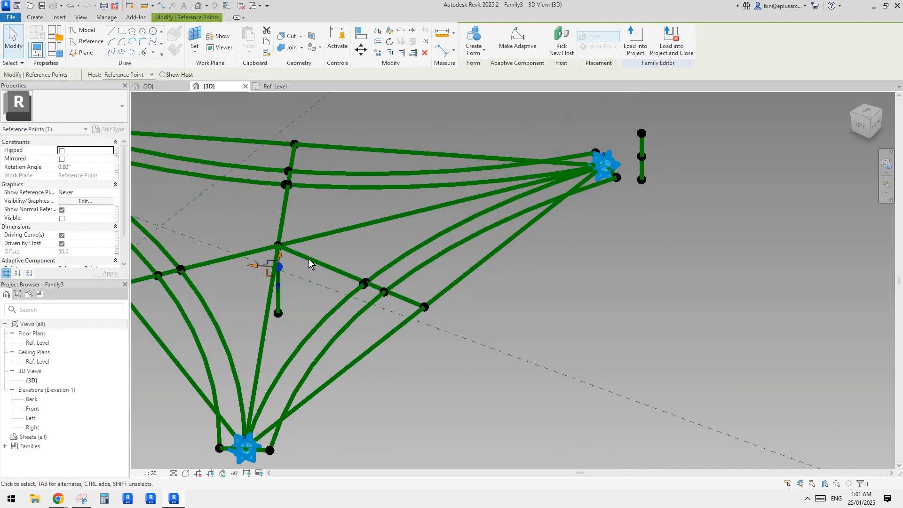
middle_click_drag(281, 273, 244, 272, "shift")
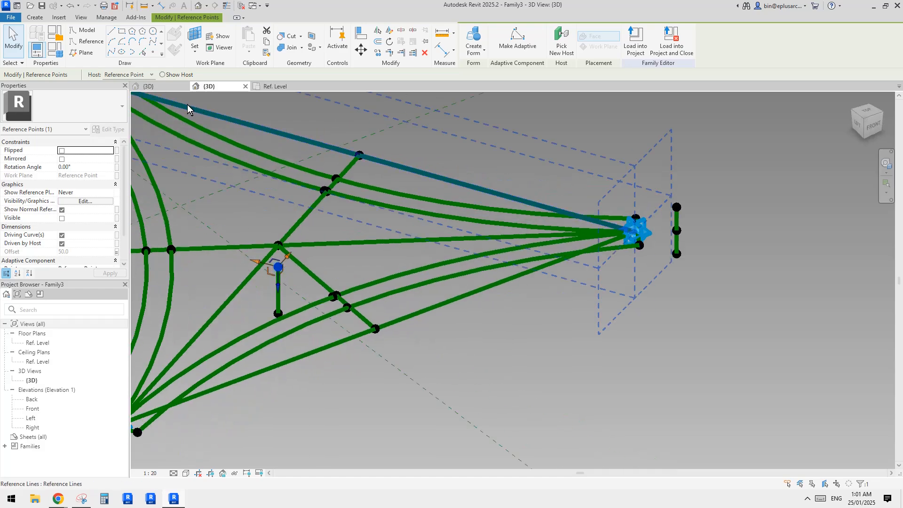
scroll(286, 276, "up", 2)
middle_click_drag(280, 273, 310, 287, "shift")
scroll(298, 281, "down", 2)
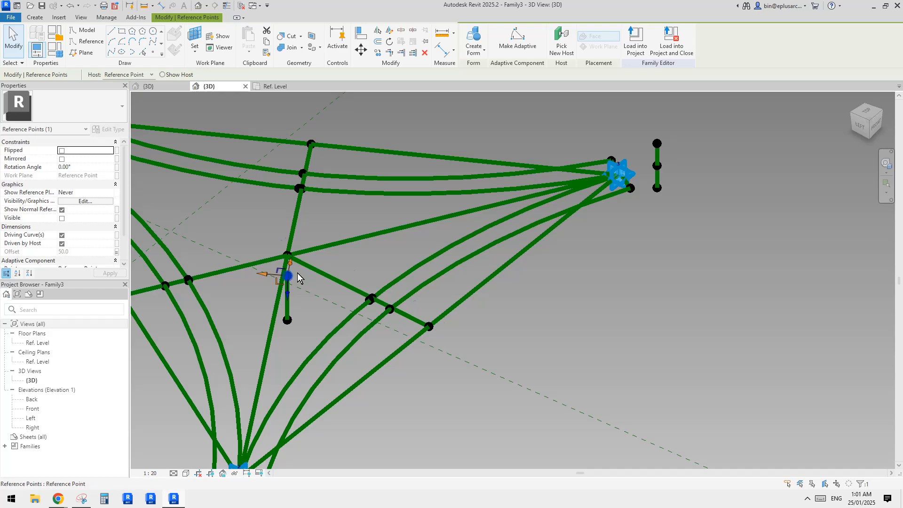
middle_click_drag(640, 163, 287, 281, "shift")
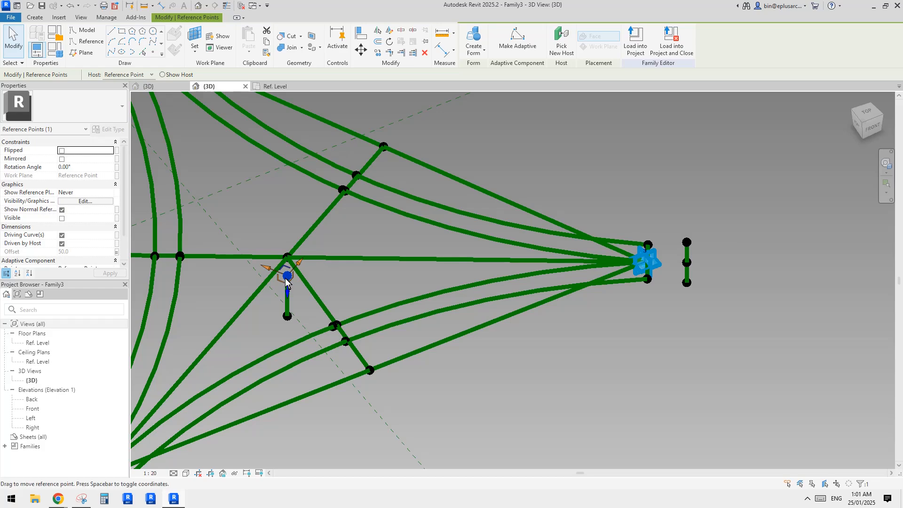
middle_click_drag(689, 271, 650, 245, "shift")
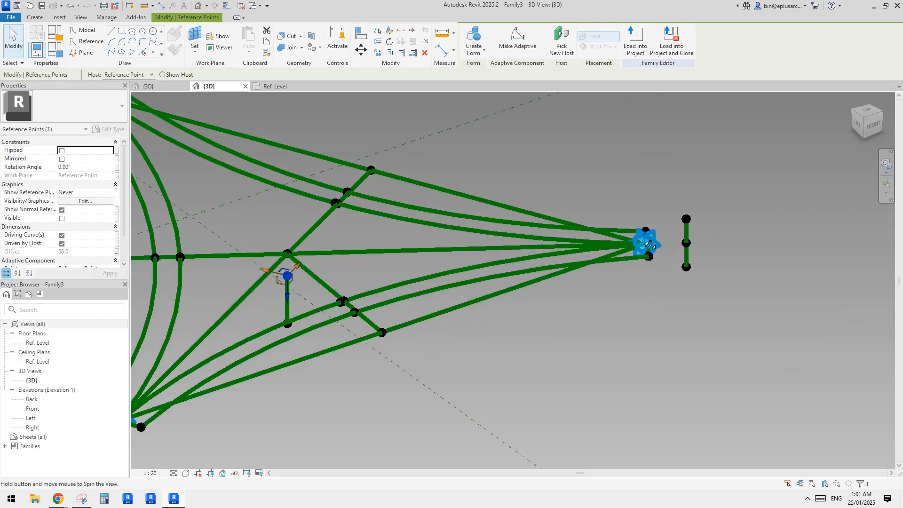
middle_click_drag(651, 245, 645, 200, "shift")
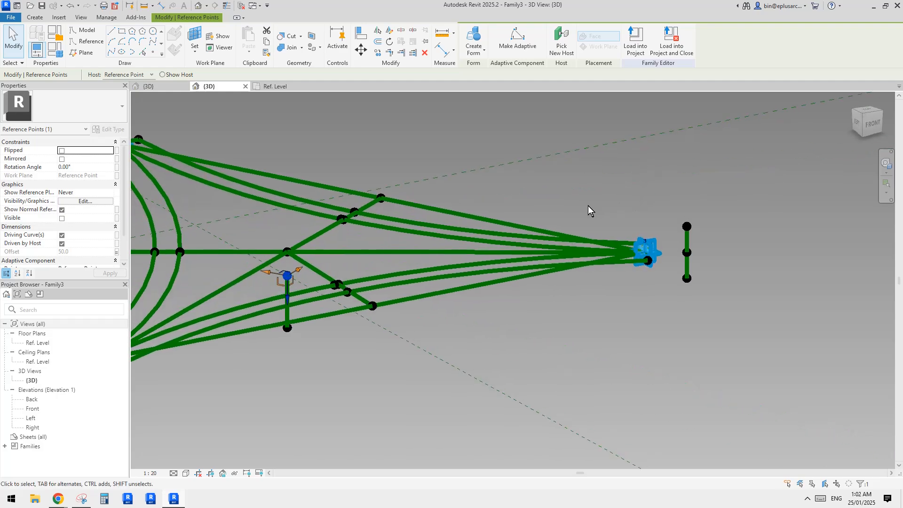
middle_click_drag(314, 276, 313, 284, "shift")
left_click(287, 285)
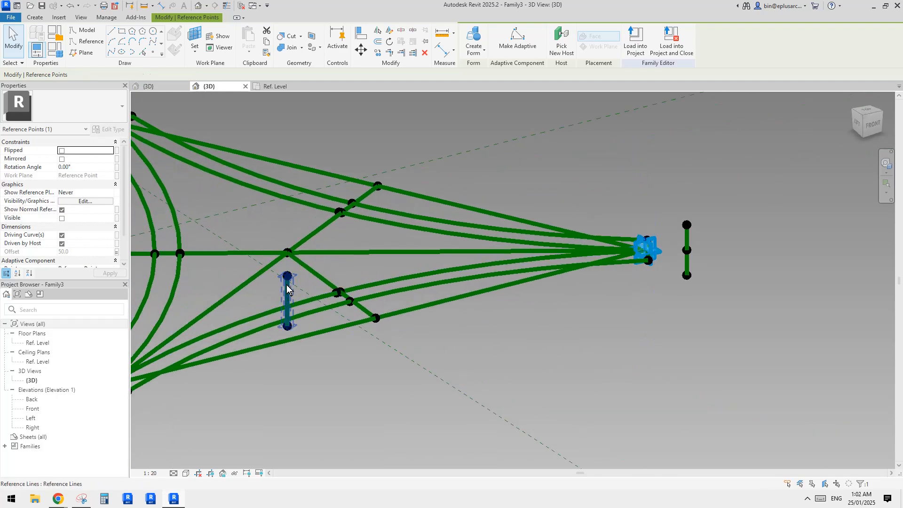
left_click(287, 277)
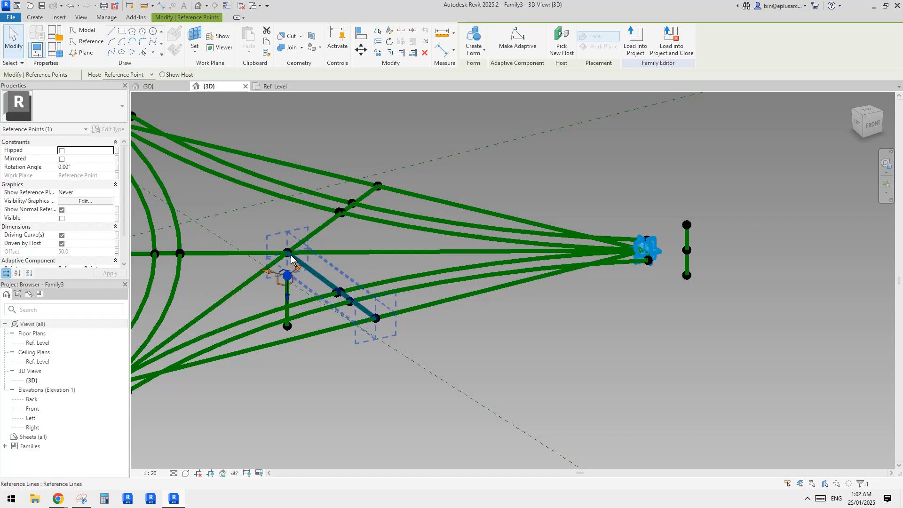
Examine the middle reference point of the vertical line beyond adaptive point 3 and its relation to the frame
mouse_move(393, 281)
middle_mouse_down()
mouse_move(383, 300)
mouse_move(385, 289)
middle_mouse_up()
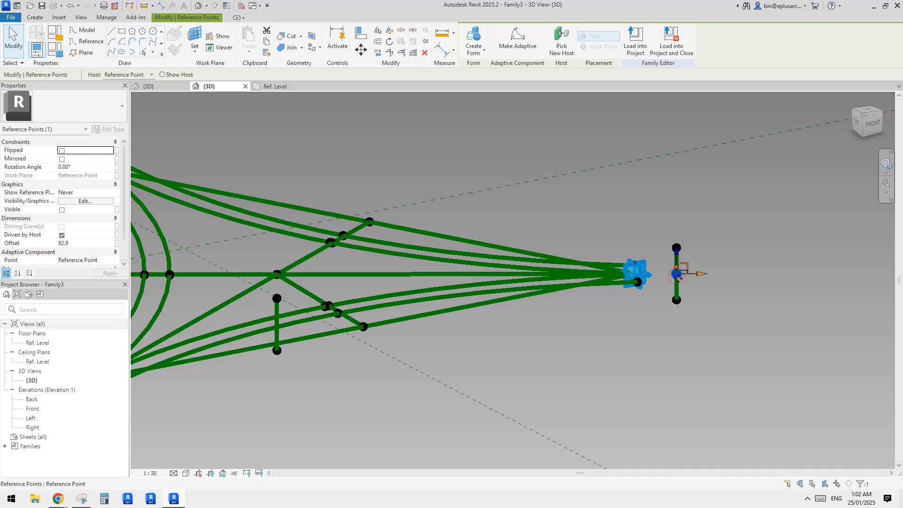
middle_click_drag(678, 293, 684, 295, "shift")
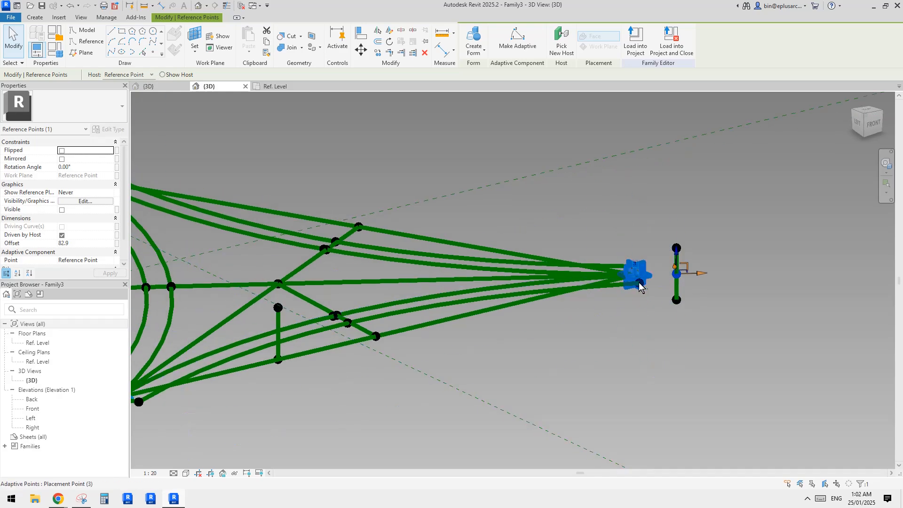
middle_click_drag(302, 302, 311, 287, "shift")
middle_click_drag(298, 330, 302, 261)
left_click(238, 139)
middle_click_drag(284, 163, 287, 149)
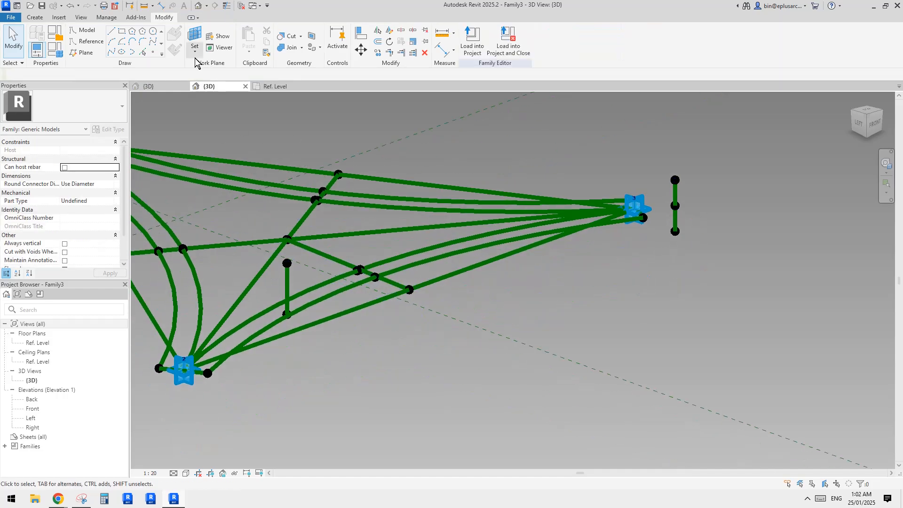
Place a new reference point on the work plane of the middle reference point of the outer vertical line
left_click(154, 52)
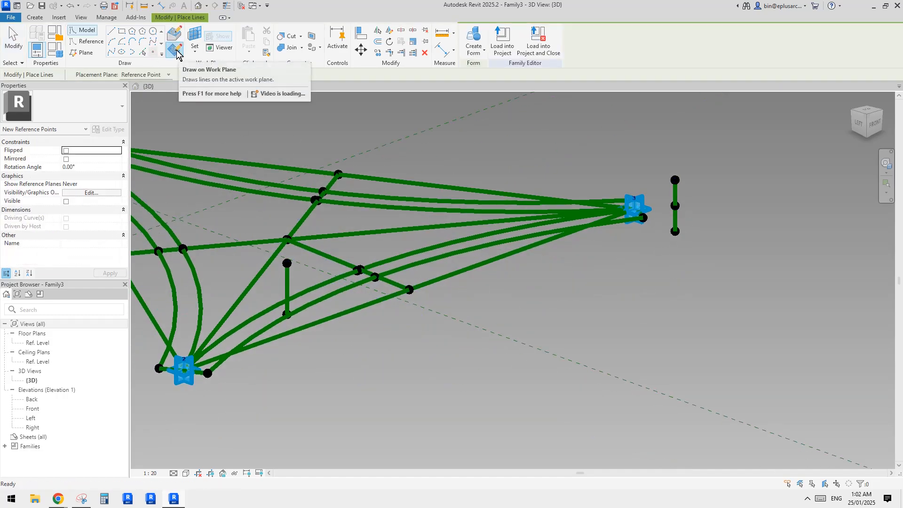
left_click(192, 37)
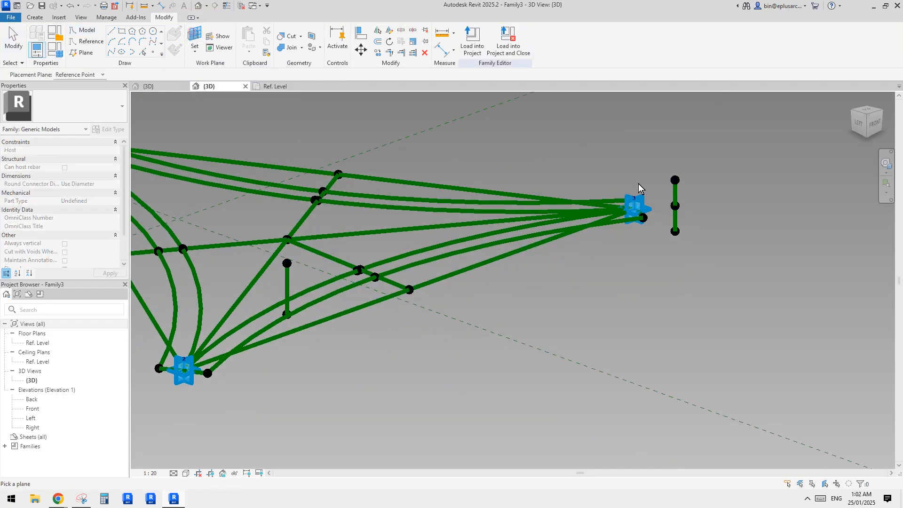
left_click(675, 205)
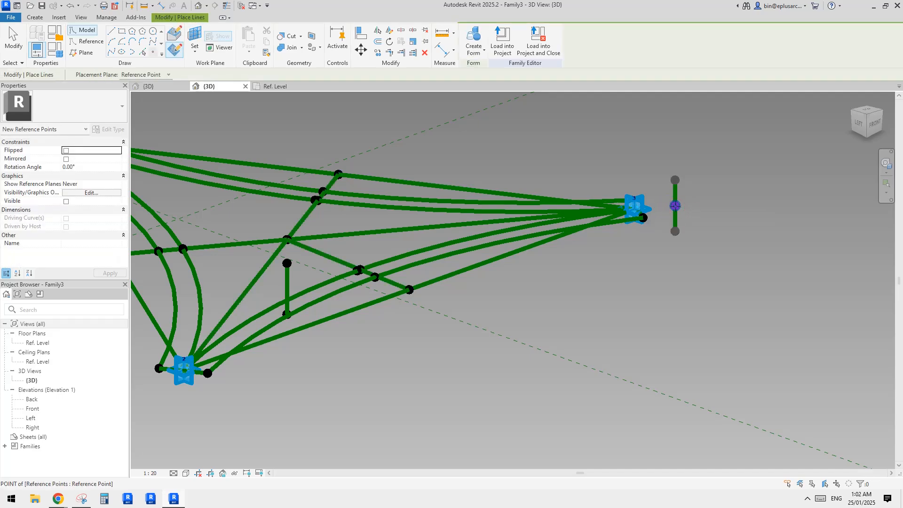
left_click(675, 205)
left_click(486, 281)
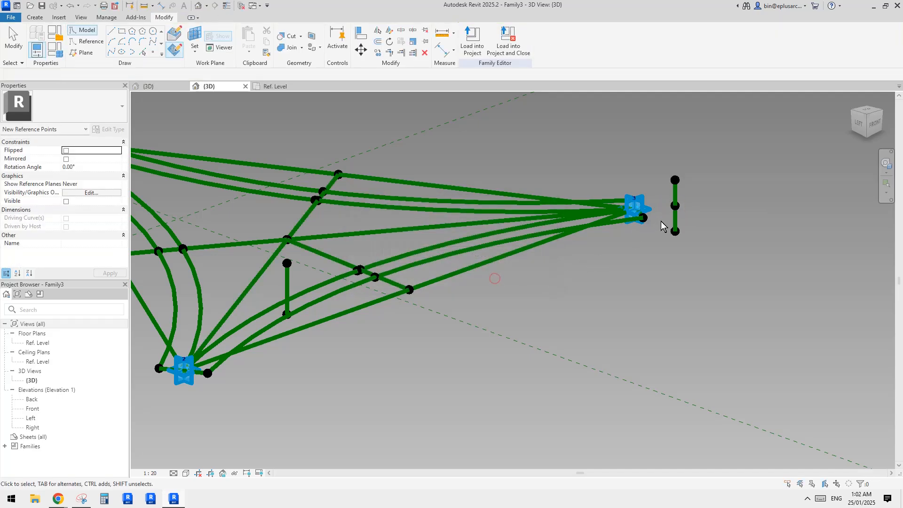
key("Escape")
Inspect the new point's offset and check which family parameter drives the offset of the central vertical line's upper point
left_click(675, 205)
mouse_move(718, 224)
middle_mouse_down("shift")
mouse_move(730, 224)
mouse_move(720, 224)
middle_mouse_up("shift")
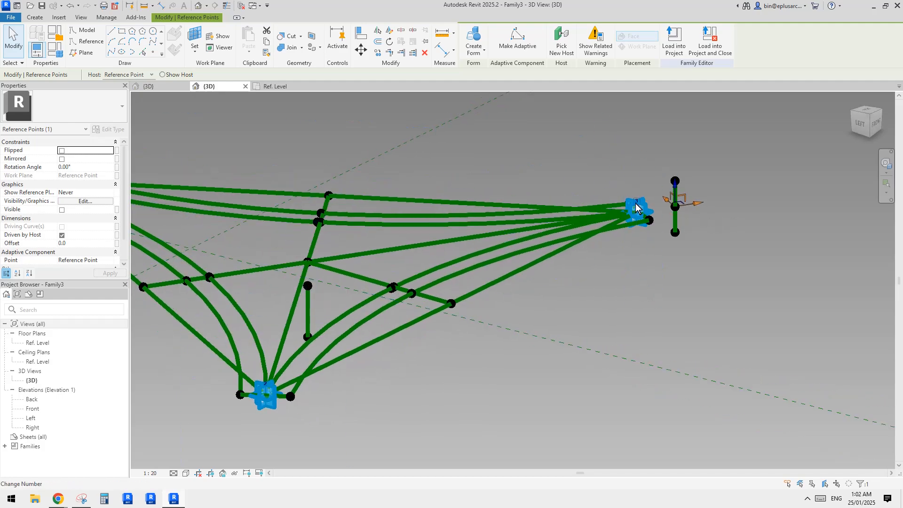
middle_click_drag(387, 250, 361, 260, "shift")
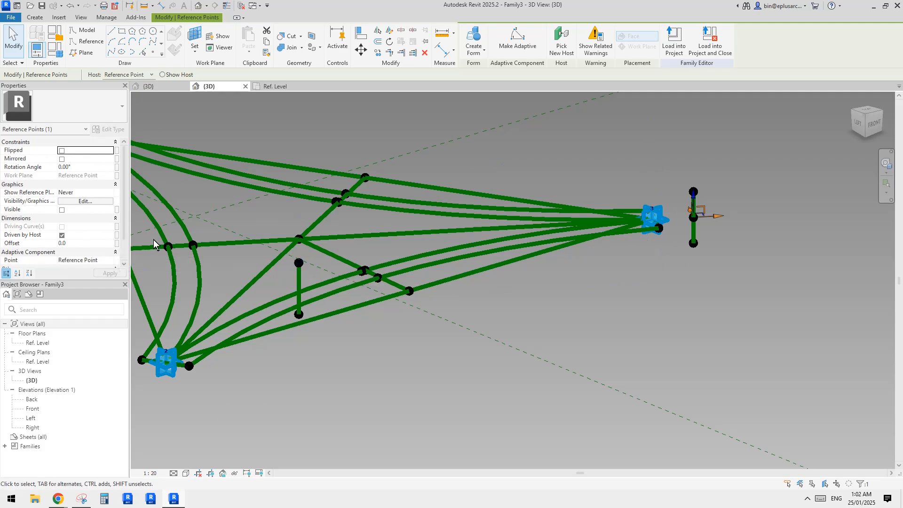
left_click(299, 263)
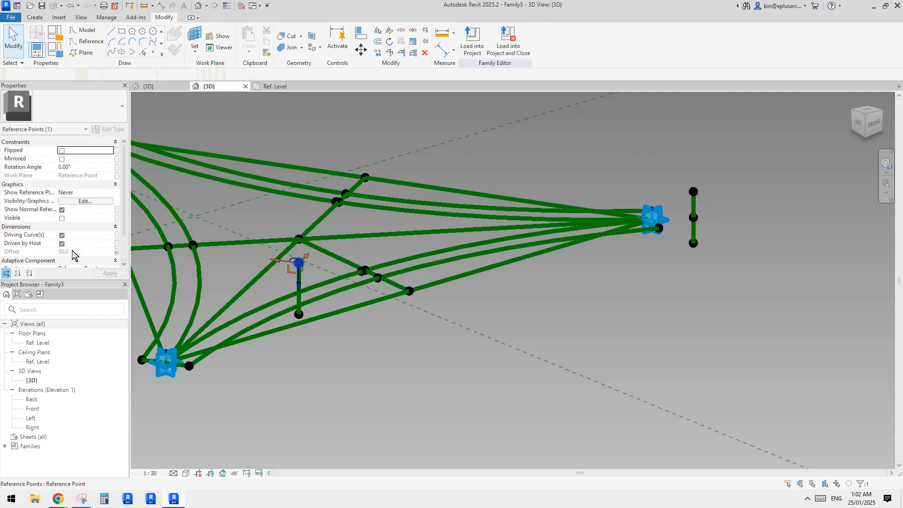
left_click(117, 252)
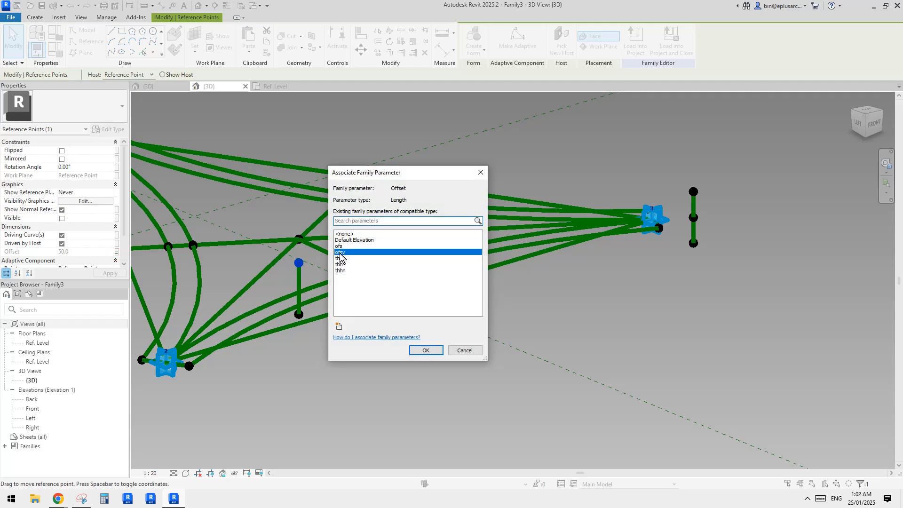
key("Escape")
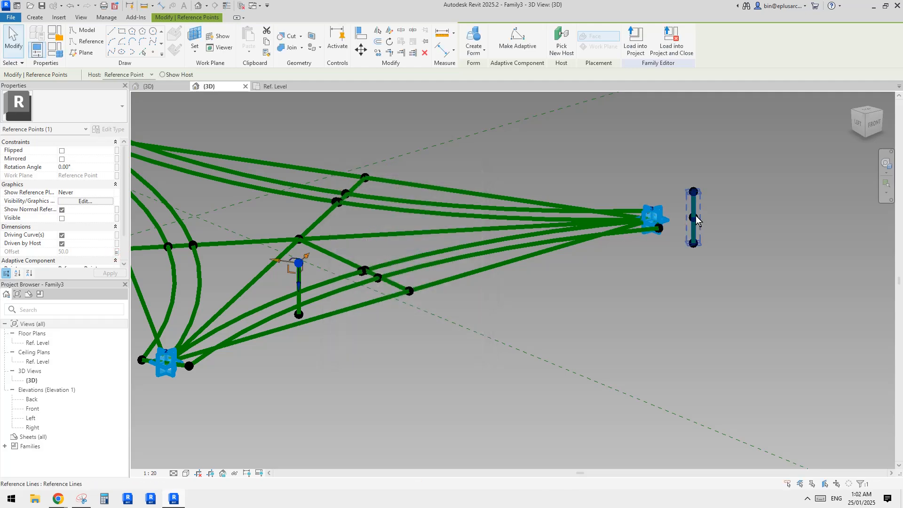
Associate the offset of the new reference point with a new instance length parameter named ofsvn
left_click(693, 218)
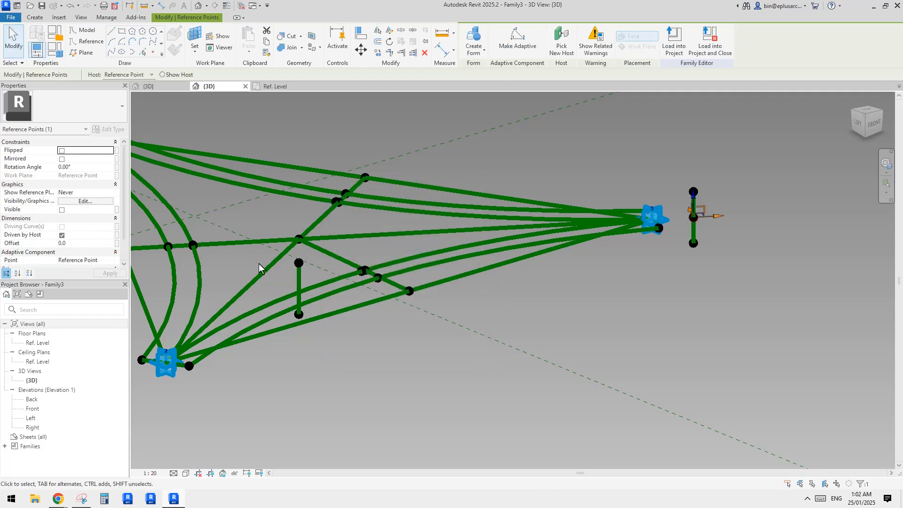
left_click(116, 243)
left_click(339, 325)
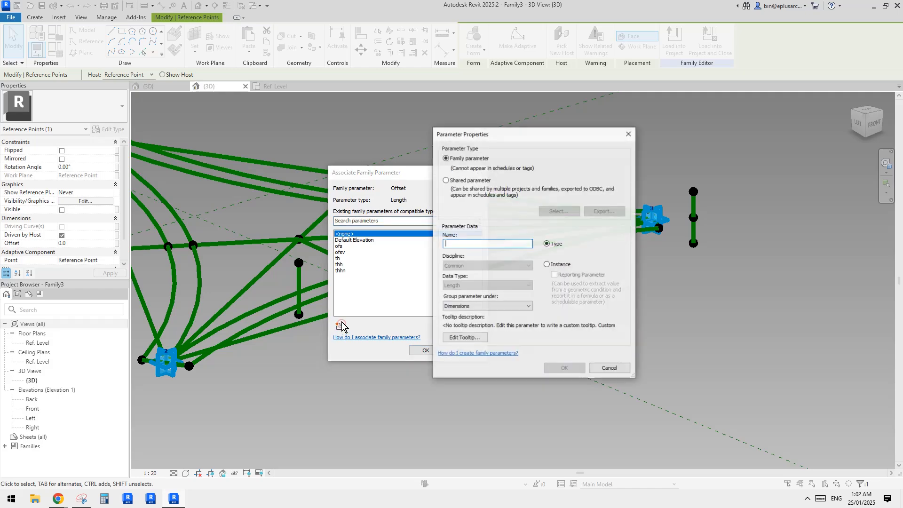
type("ofsvn")
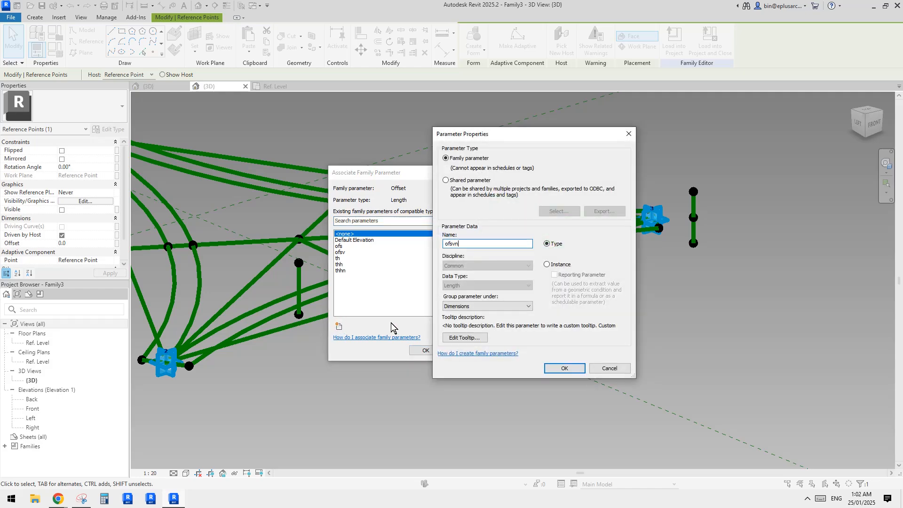
left_click(565, 369)
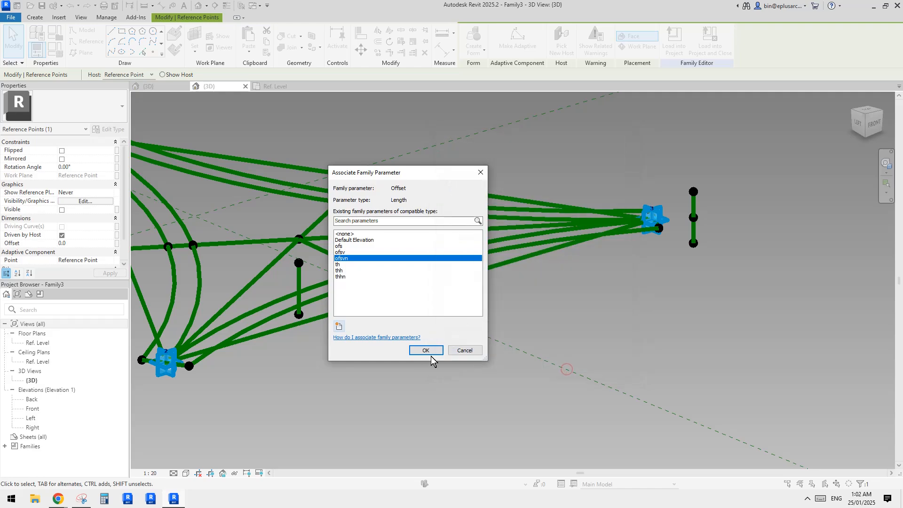
left_click(428, 352)
Give the ofsvn parameter the formula -ofsv in the family types
left_click(55, 49)
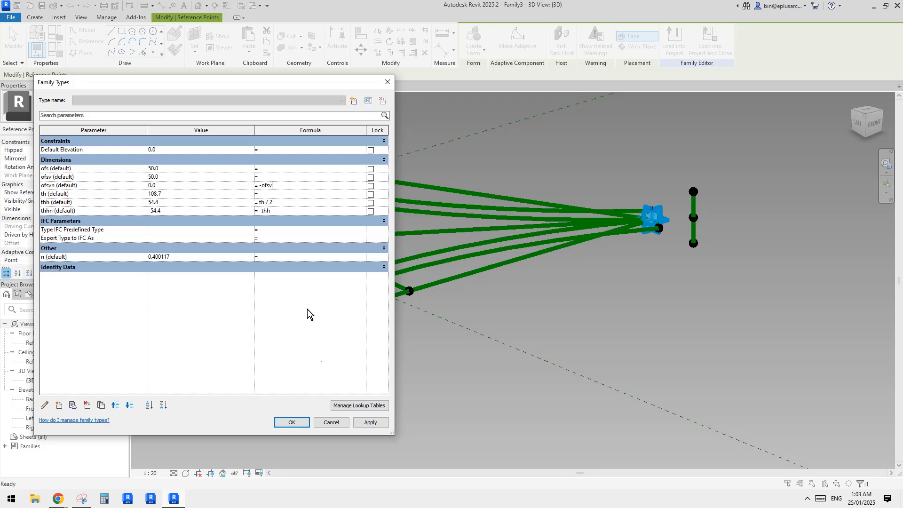
left_click(291, 422)
key("Escape")
Check which family parameter drives the offset of the point near the lower end of the outer vertical line
scroll(695, 249, "up", 3)
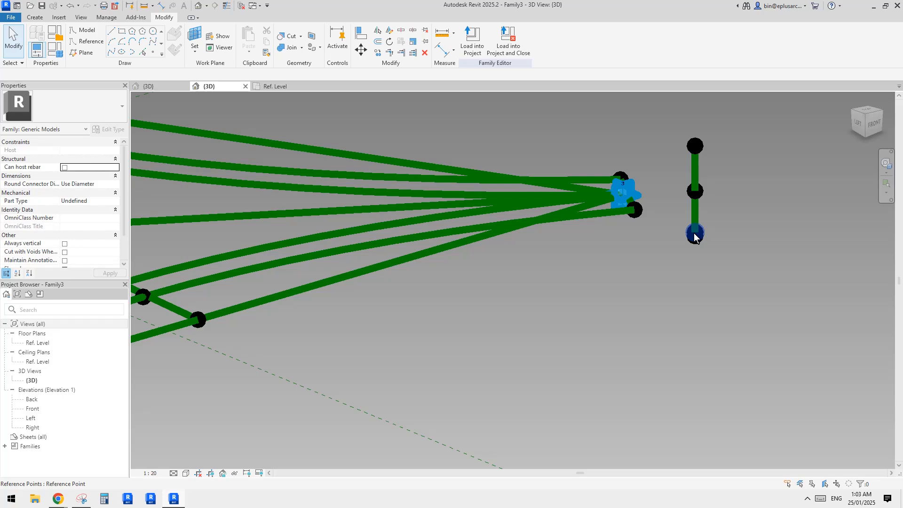
left_click(694, 235)
middle_click_drag(695, 237, 677, 284, "shift")
left_click(118, 244)
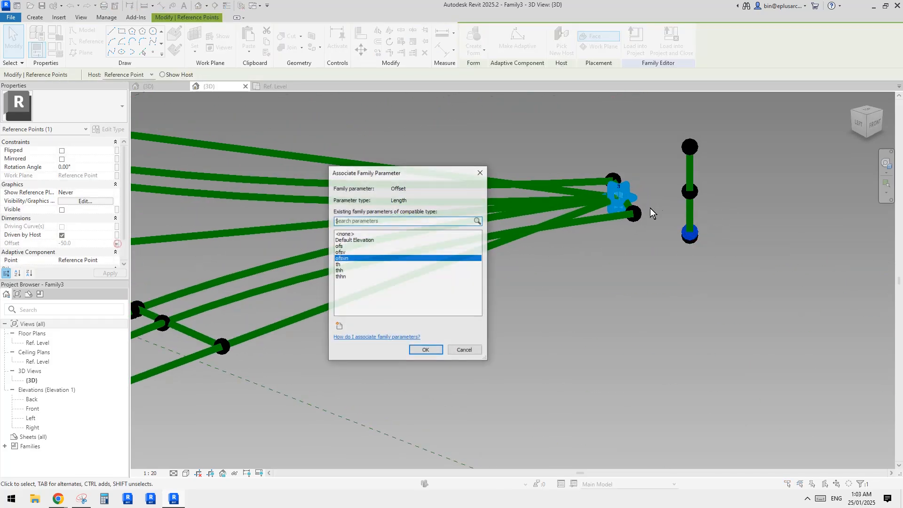
key("Escape")
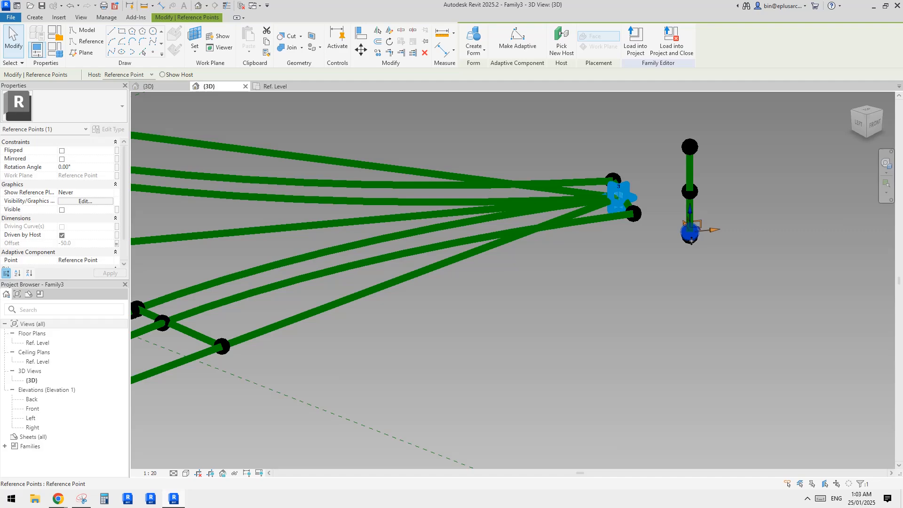
Temporarily hide the ofsvn-driven point and select the overlapping reference point at the lower end of the outer vertical line
middle_click_drag(691, 241, 668, 253, "shift")
scroll(677, 242, "up", 4)
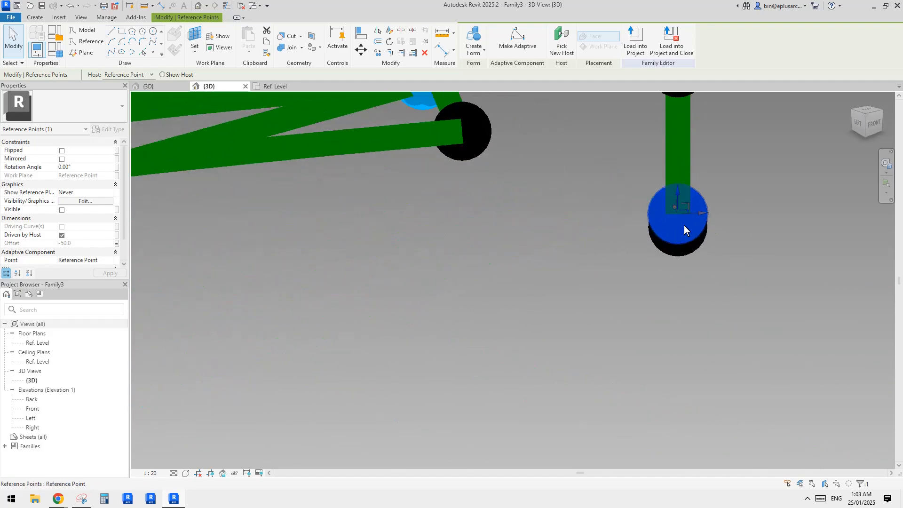
key("h")
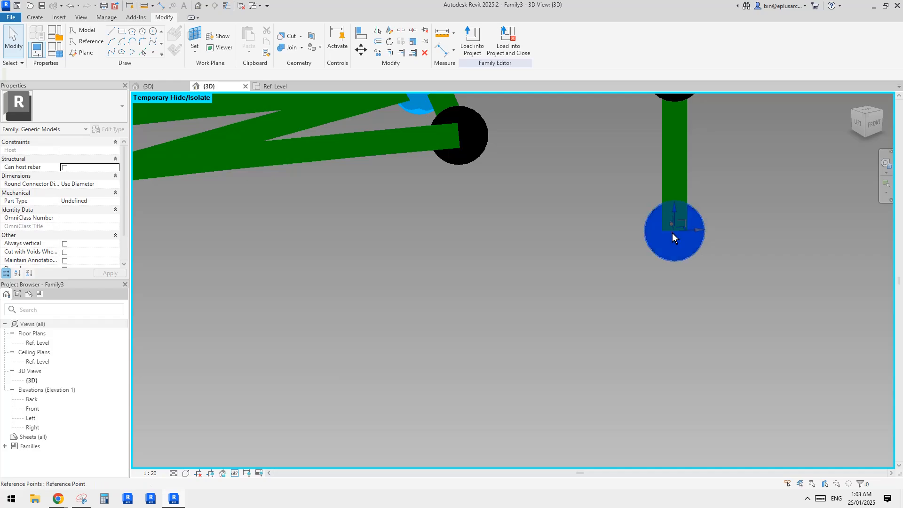
left_click(674, 235)
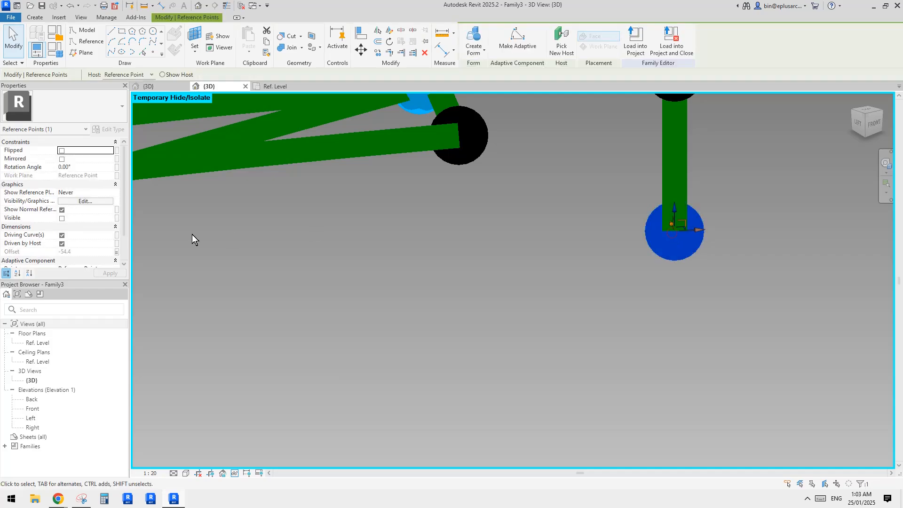
Check which family parameter drives the selected lower end point's offset and review the parameter list in the family types
left_click(117, 252)
double_click(349, 277)
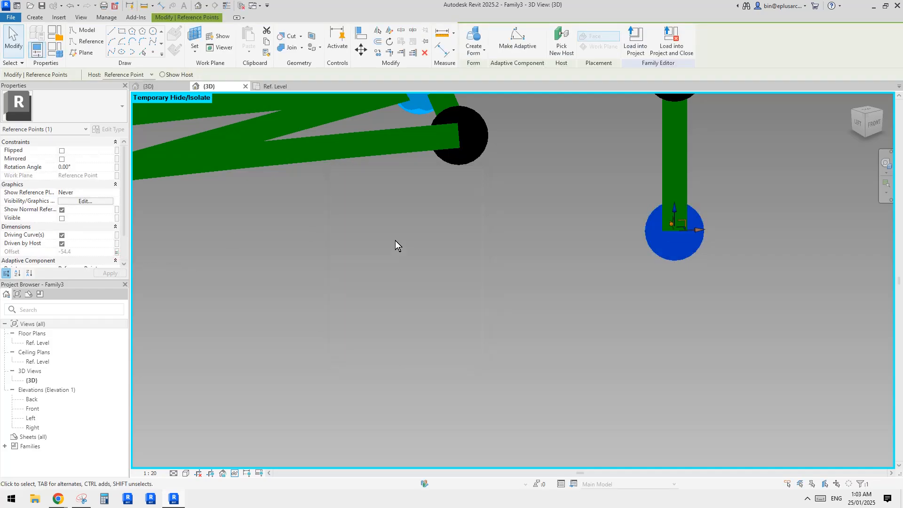
left_click(58, 50)
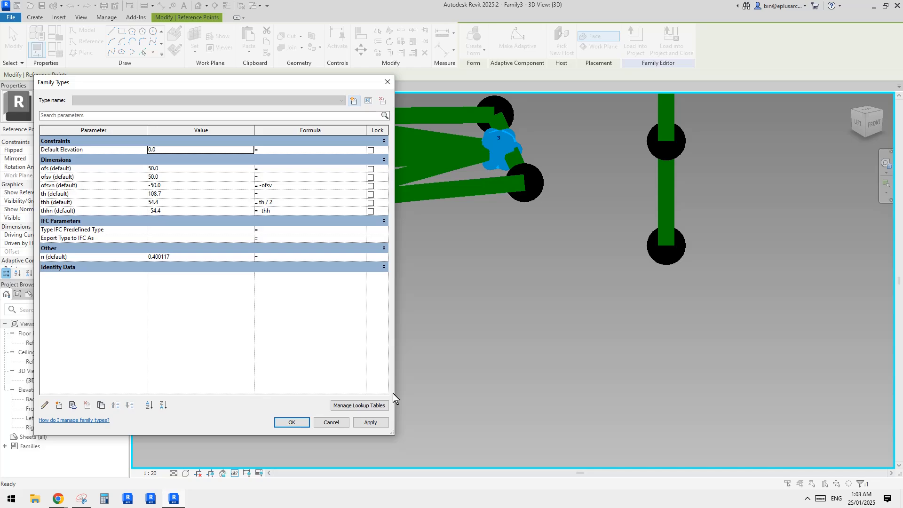
left_click(330, 422)
Set the th parameter to 150 in the family types and apply it to the model
scroll(625, 288, "down", 3)
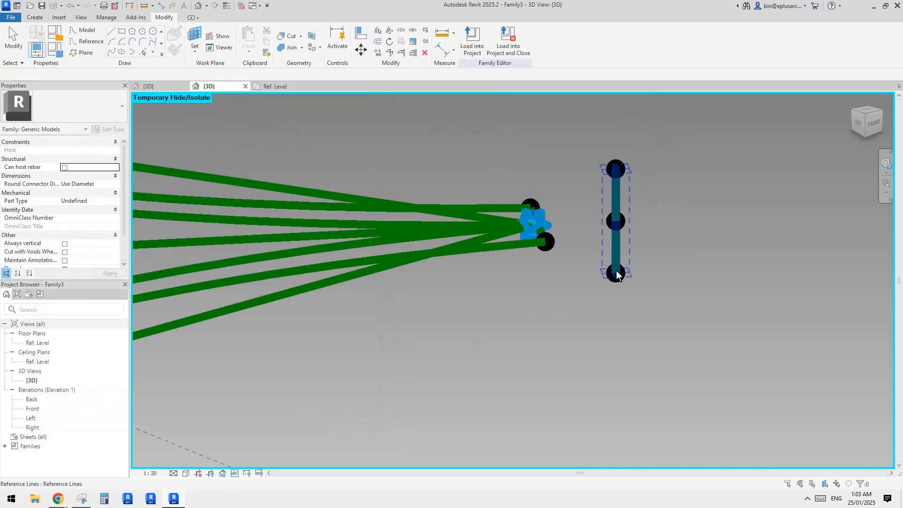
scroll(524, 270, "down", 2)
middle_click_drag(506, 284, 616, 279)
scroll(651, 262, "down", 1)
key("Escape")
left_click(58, 51)
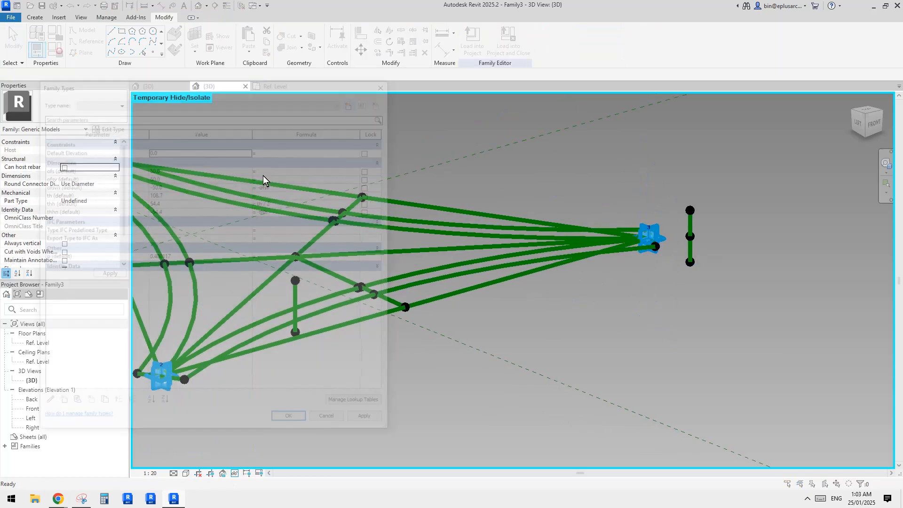
left_click(171, 195)
type("150")
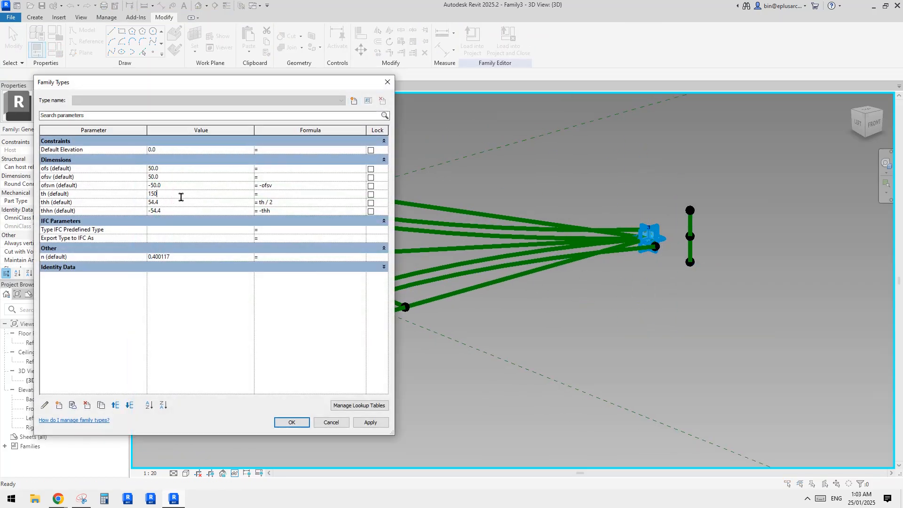
left_click(370, 422)
left_click(292, 422)
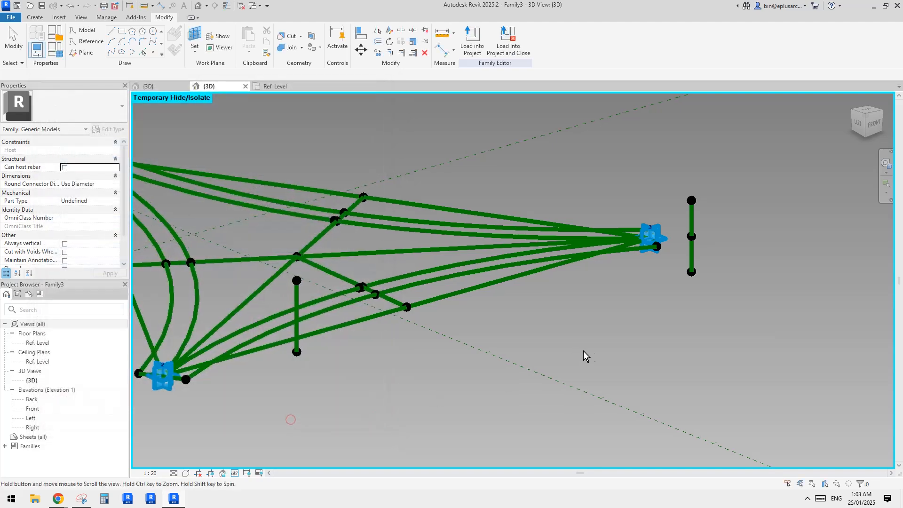
Restore the temporarily hidden point and join it to the inner vertical line's upper end point with a spline converted to a reference line
middle_click_drag(697, 267, 694, 271)
key("h")
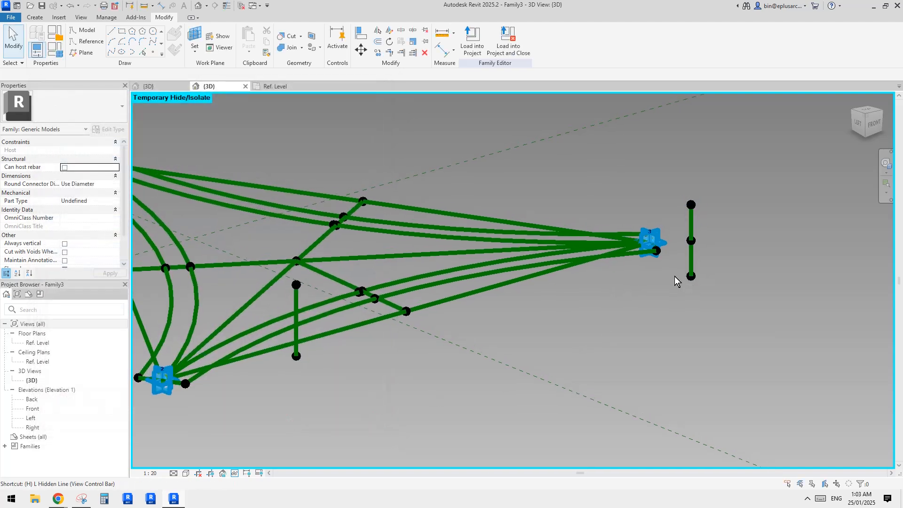
key("r")
left_click(691, 264)
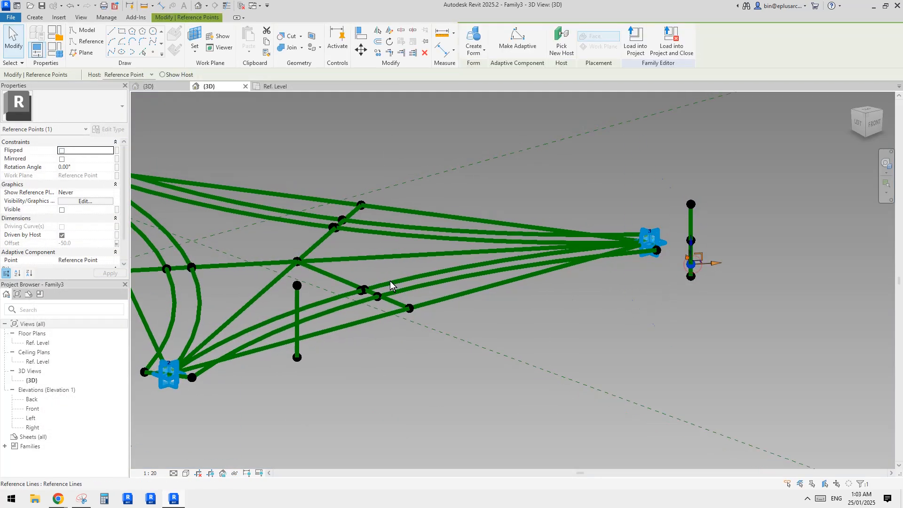
left_click(298, 285, "ctrl")
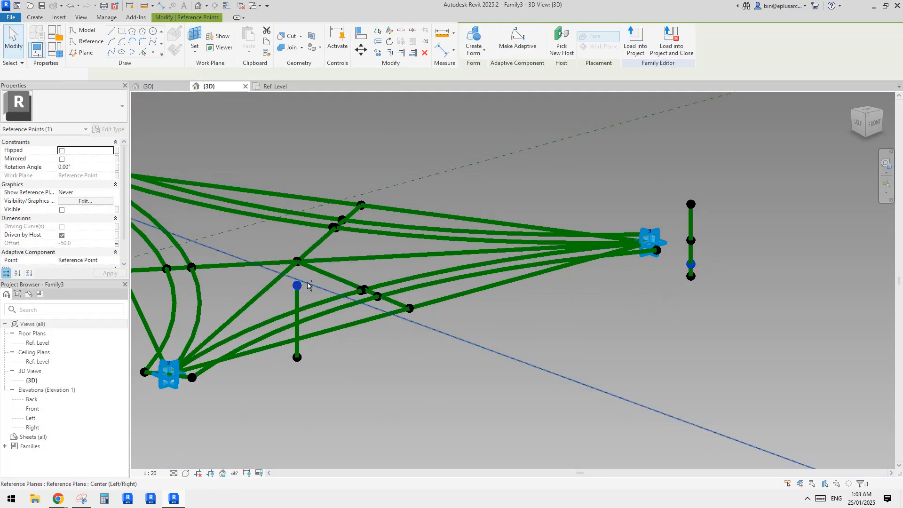
left_click(111, 51)
left_click(66, 218)
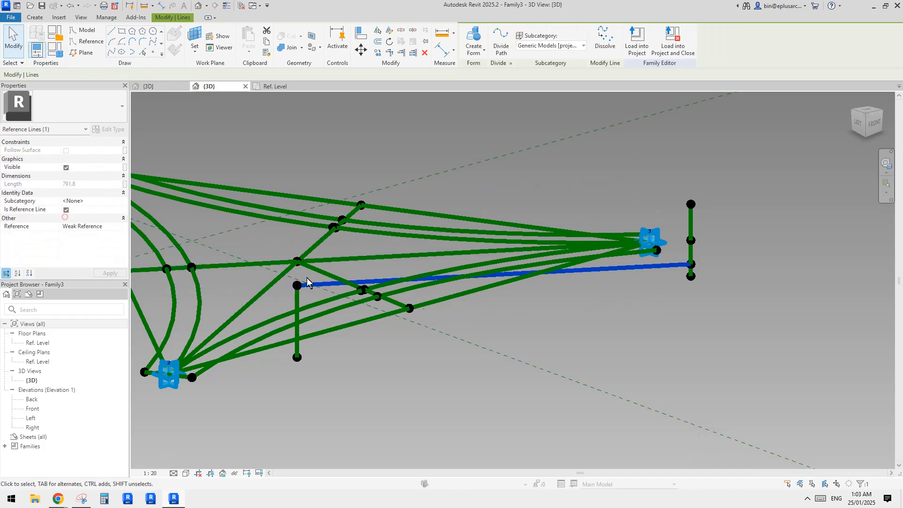
middle_click_drag(308, 284, 507, 326, "shift")
left_click(506, 326)
middle_click_drag(609, 252, 540, 316, "shift")
middle_click_drag(450, 292, 440, 283, "shift")
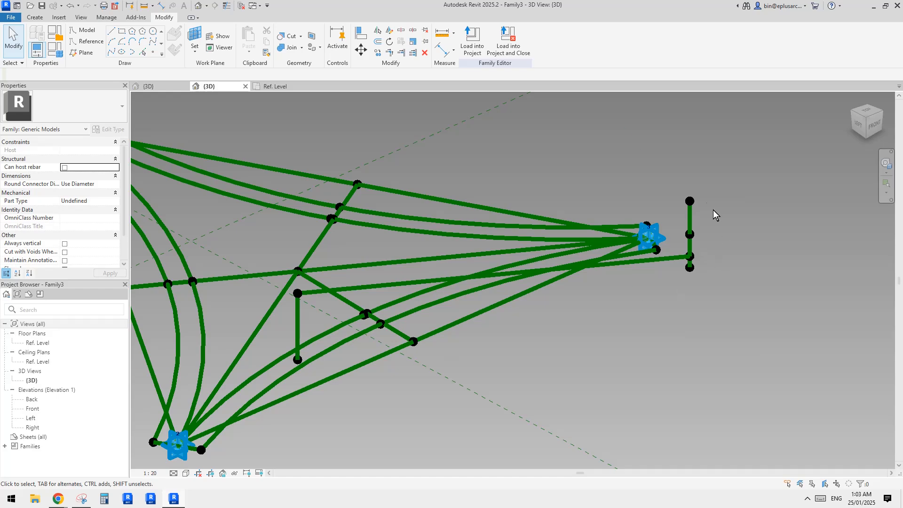
Place a reference point on the new reference line near the inner vertical line and set its measurement type to Segment Length
scroll(303, 304, "up", 3)
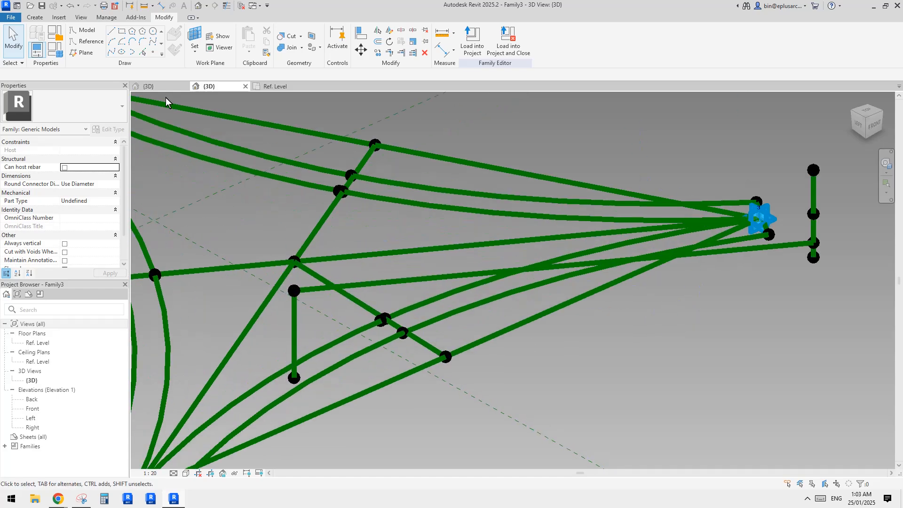
left_click(142, 52)
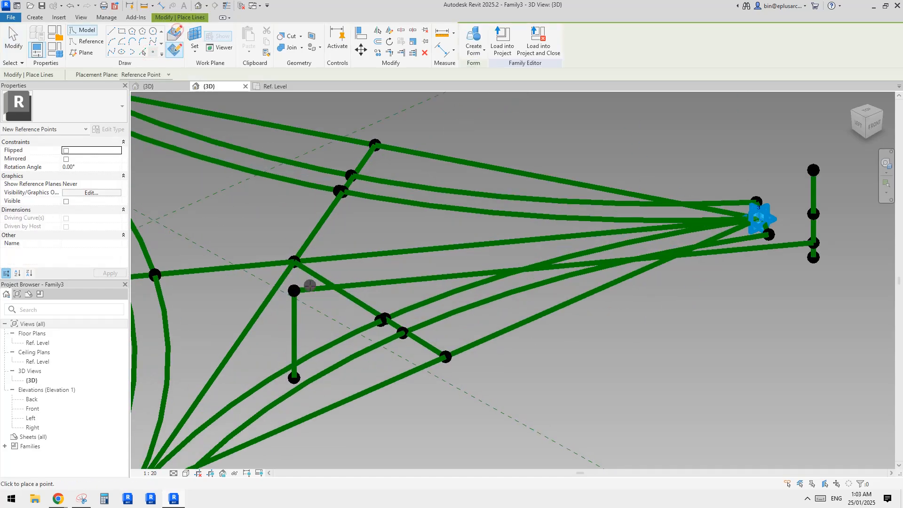
left_click(309, 289)
key("Escape")
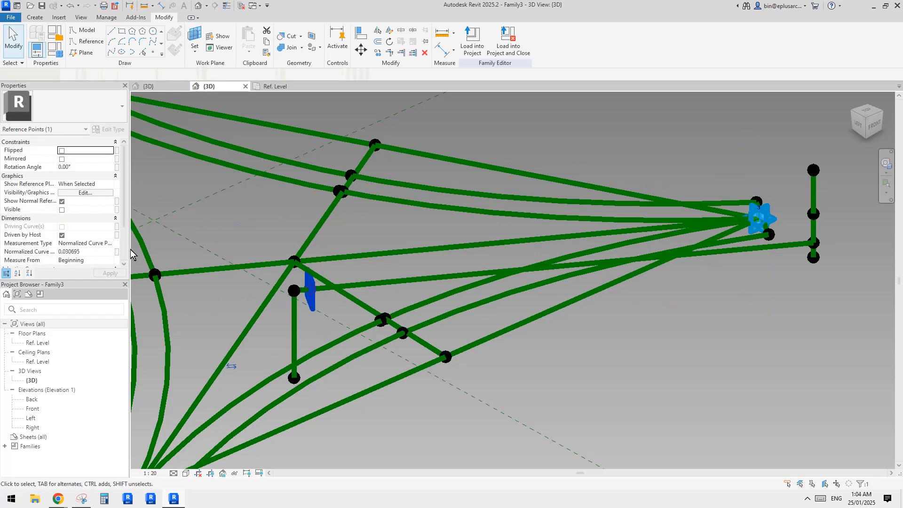
left_click(103, 243)
left_click(109, 244)
left_click(81, 257)
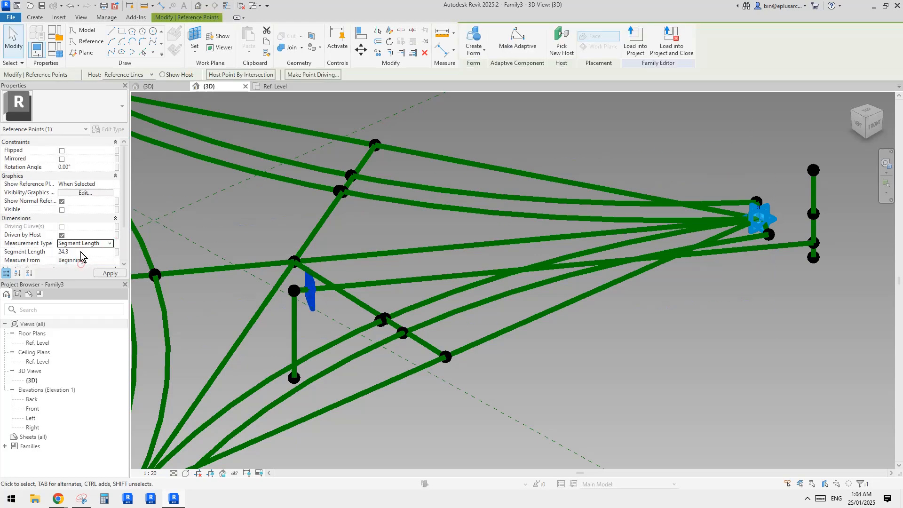
key("Escape")
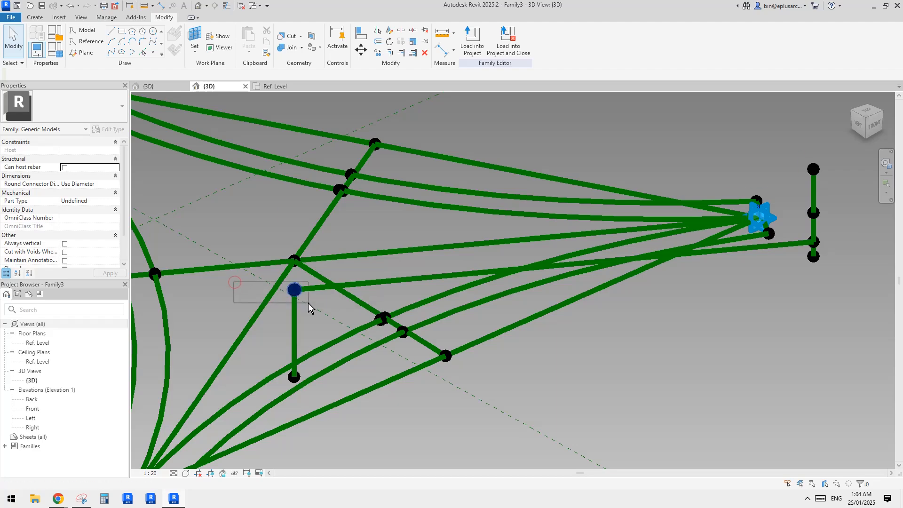
Create a spline from the close points at the inner vertical line's upper end to the outer line's top point and make it a reference line
left_click_drag(308, 303, 309, 303)
middle_click_drag(476, 285, 419, 284)
left_click(756, 170, "ctrl")
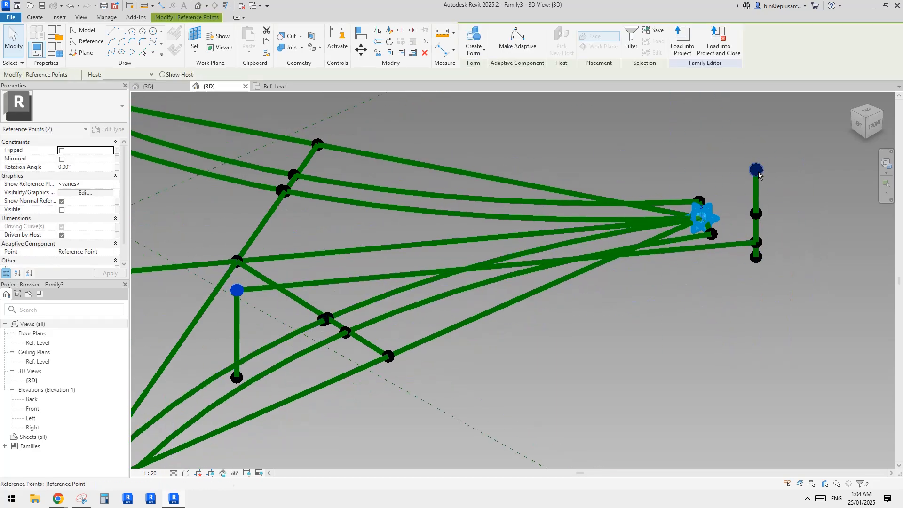
left_click(757, 171, "ctrl")
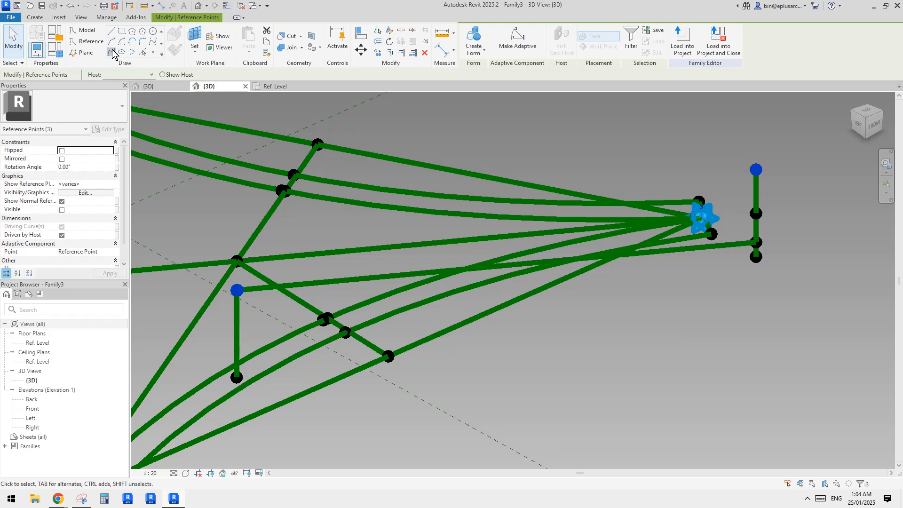
left_click(112, 52)
middle_click_drag(367, 285, 410, 289, "shift")
left_click(67, 219)
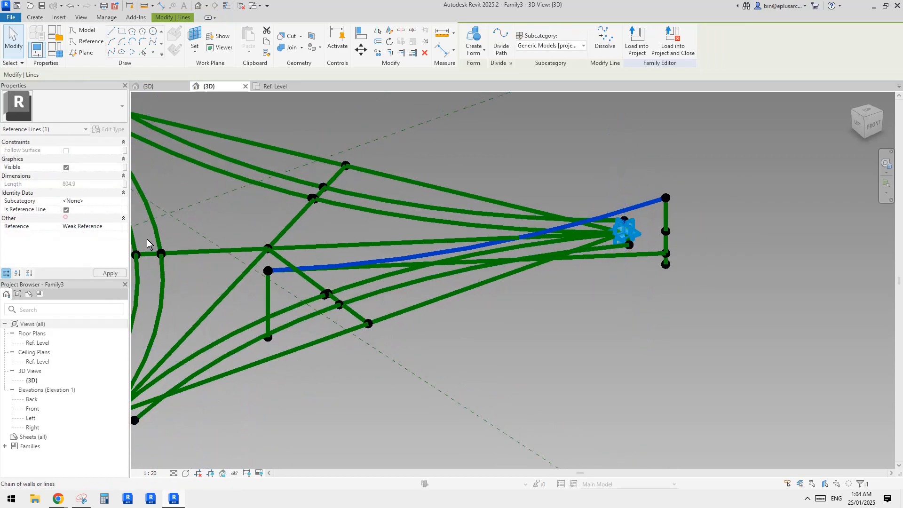
Place a new reference point hosted on the ofsvn-driven point near the lower end of the outer vertical line
scroll(284, 320, "up", 3)
left_click(282, 325)
scroll(269, 338, "down", 2)
middle_click_drag(270, 344, 423, 310, "shift")
left_click(270, 367)
key("Escape")
left_click(152, 53)
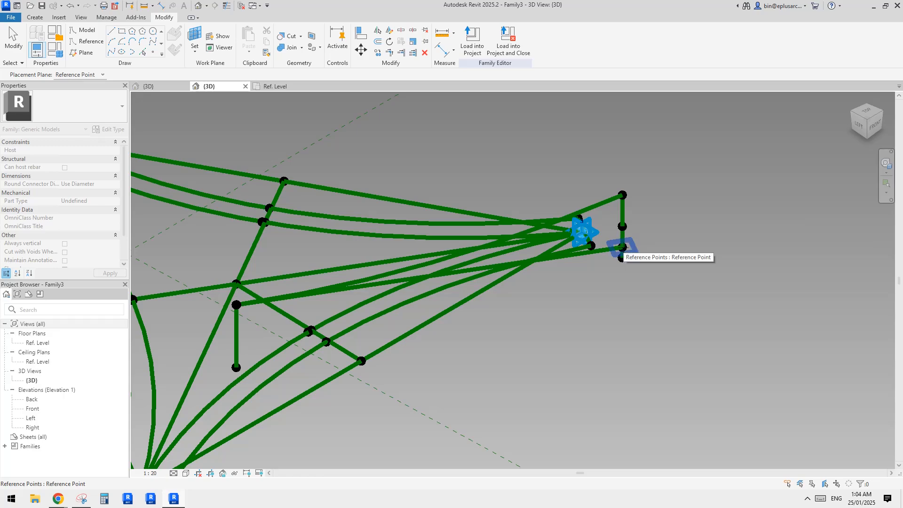
left_click(623, 248)
left_click(622, 247)
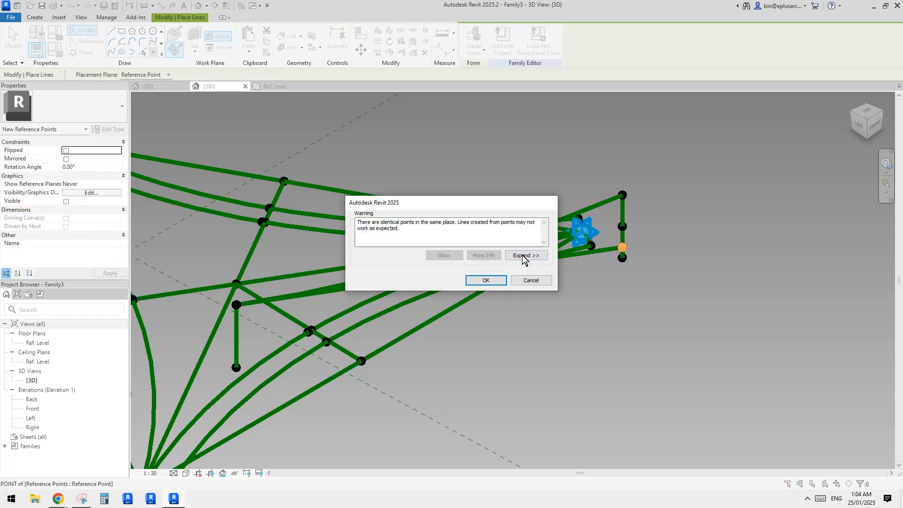
left_click(477, 281)
key("Escape")
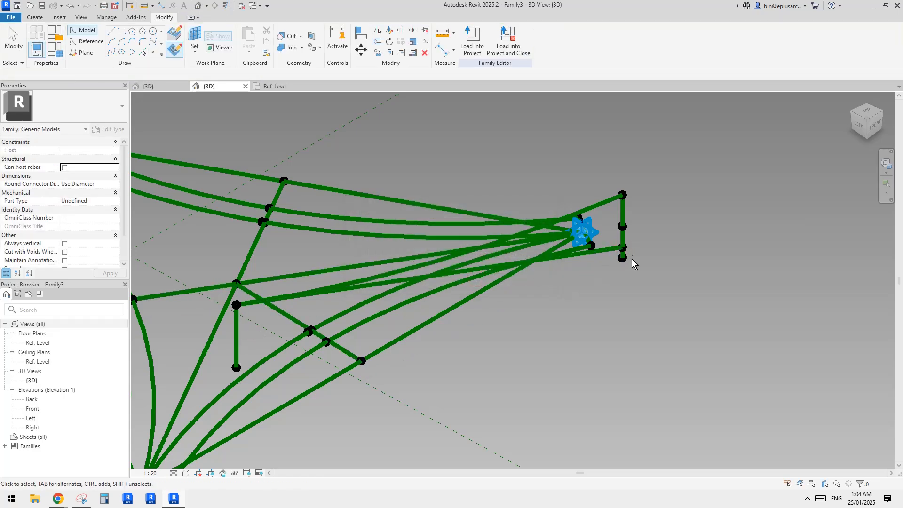
Associate the offset of the newly hosted reference point with a new instance length parameter named thn
key("Tab")
left_click(622, 248)
key("Escape")
left_click(623, 249)
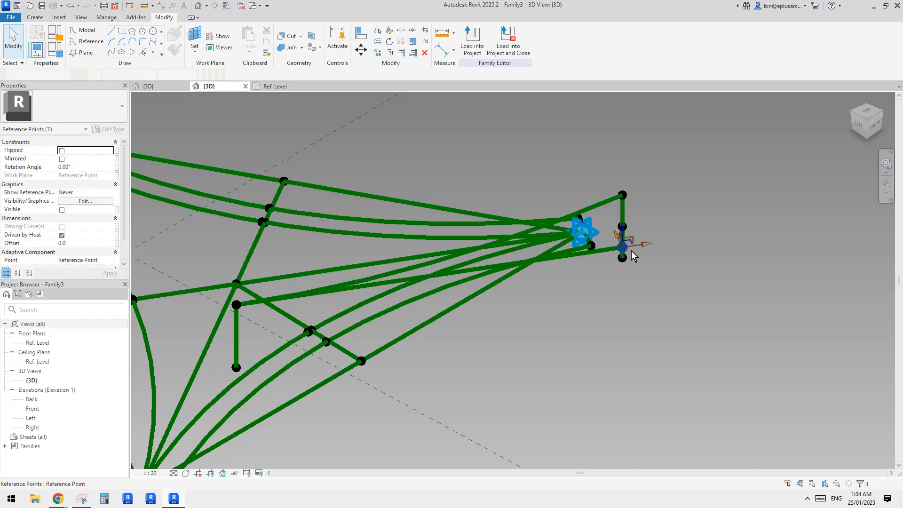
middle_click_drag(622, 254, 651, 242, "shift")
scroll(621, 244, "up", 1)
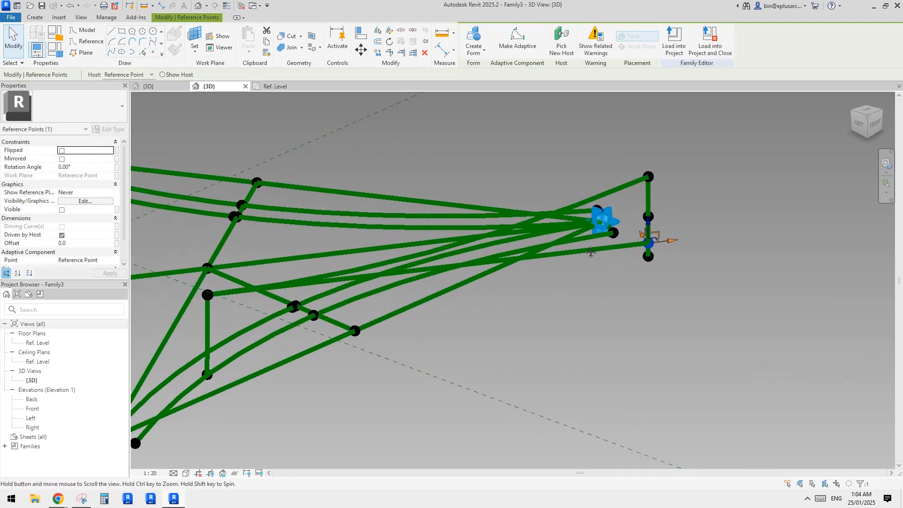
left_click(117, 244)
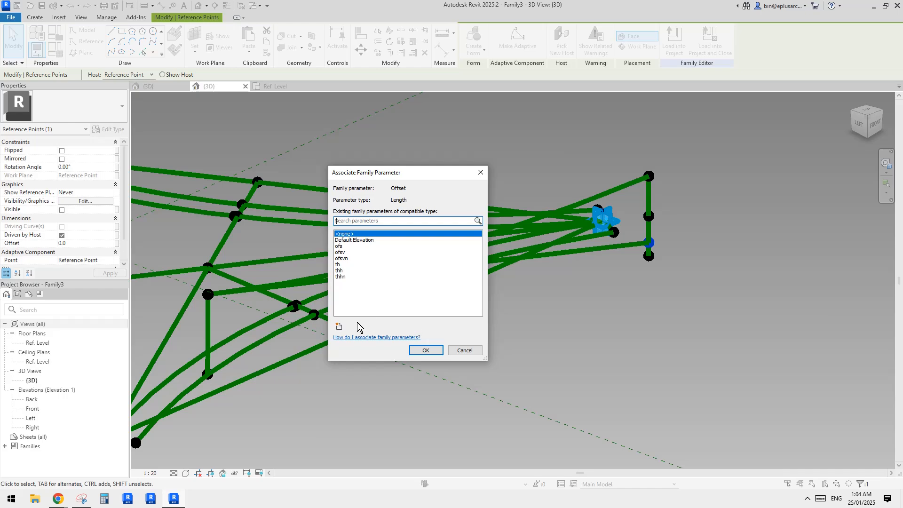
left_click(339, 326)
type("thn")
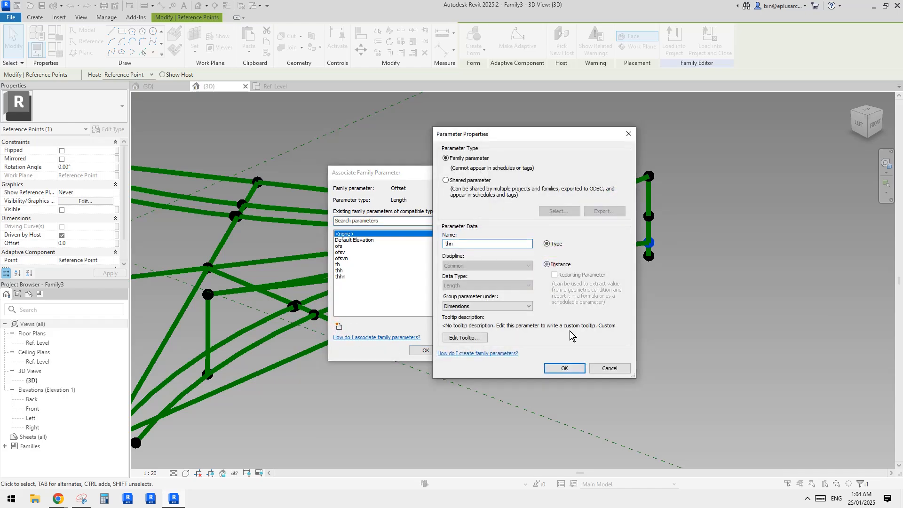
left_click(564, 368)
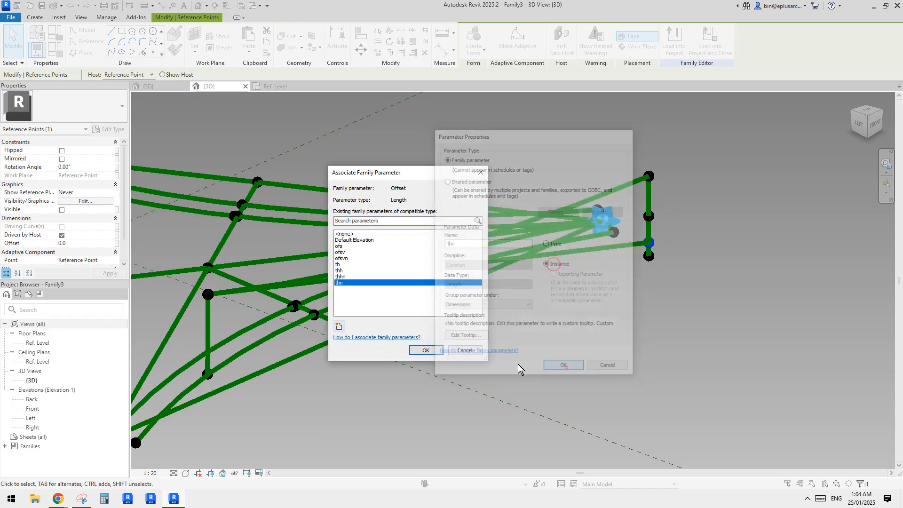
left_click(426, 350)
Give the thn parameter the formula -th in the family types
left_click(61, 54)
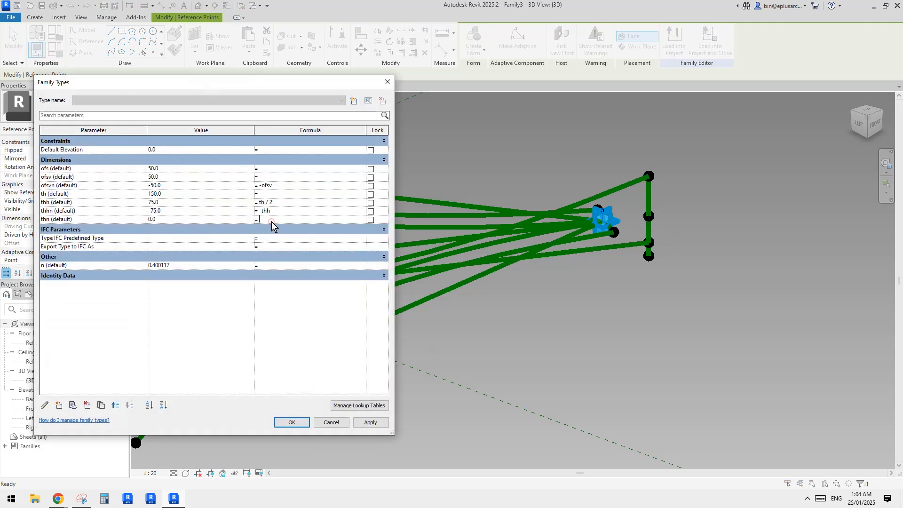
left_click(270, 221)
type("-thj")
key("BackSpace")
left_click(297, 423)
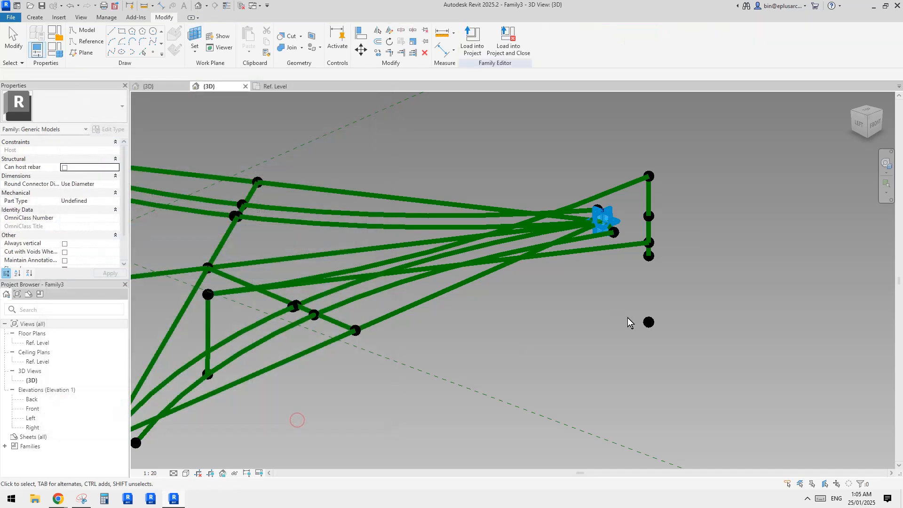
Connect the thn-driven point to the inner vertical line's lower end point with a spline and convert it to a reference line
left_click(649, 322)
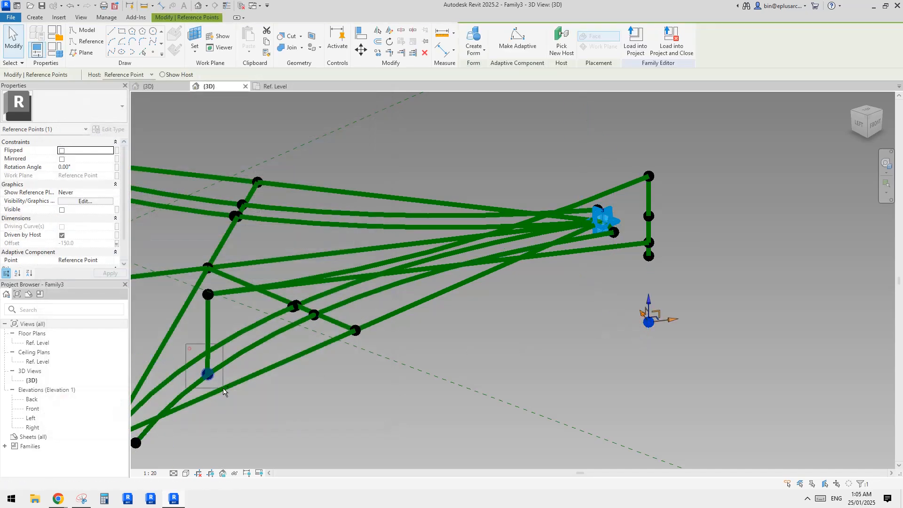
left_click(207, 374, "ctrl")
left_click(112, 53)
middle_click_drag(250, 235, 291, 216)
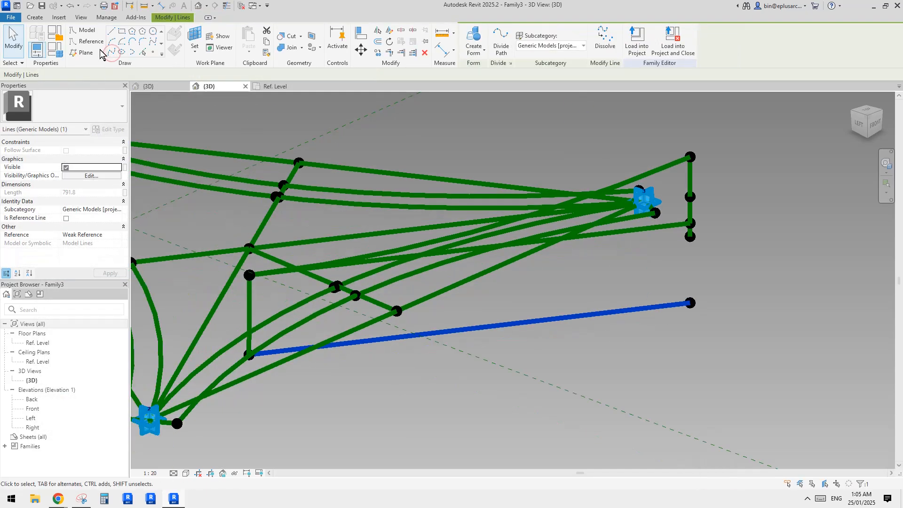
left_click(153, 53)
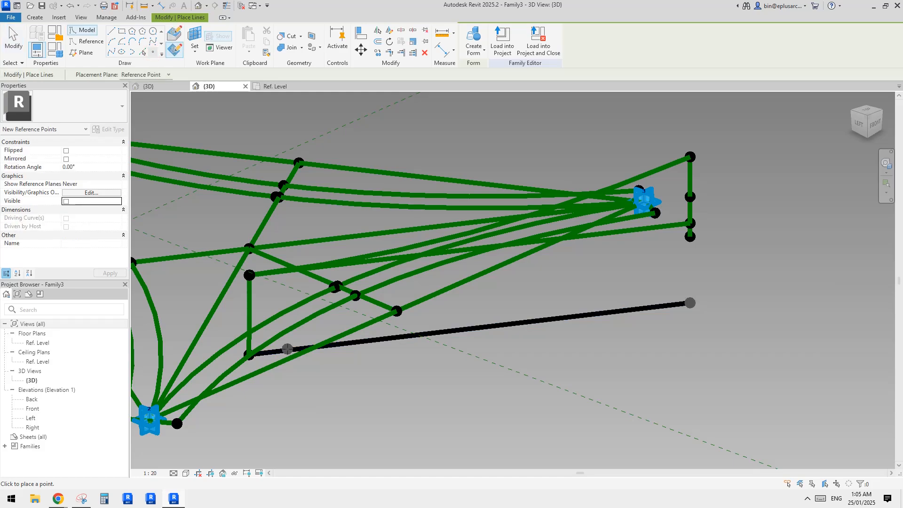
key("Escape")
left_click(553, 318)
left_click(66, 201)
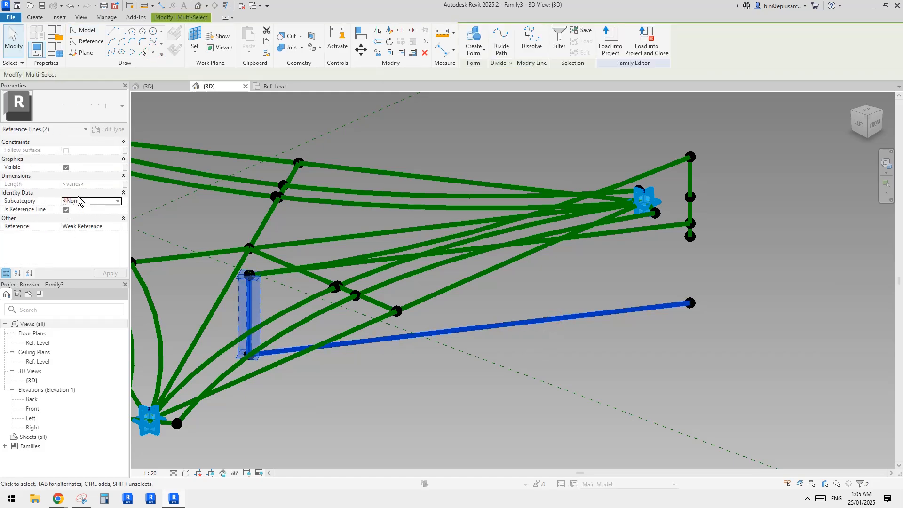
key("Escape")
Place a reference point hosted on the long lower reference line, close to the lower end of the inner vertical line
left_click(153, 52)
middle_click_drag(303, 270, 293, 346, "shift")
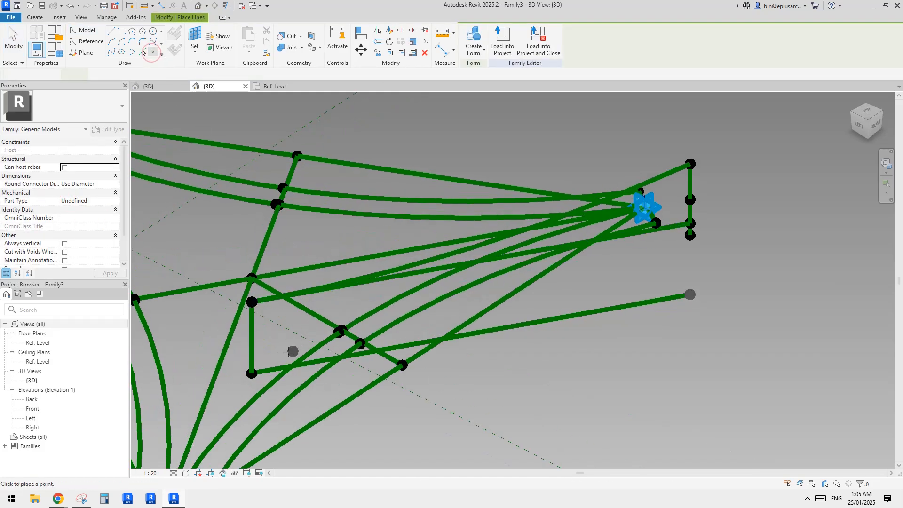
middle_click_drag(306, 257, 295, 377, "shift")
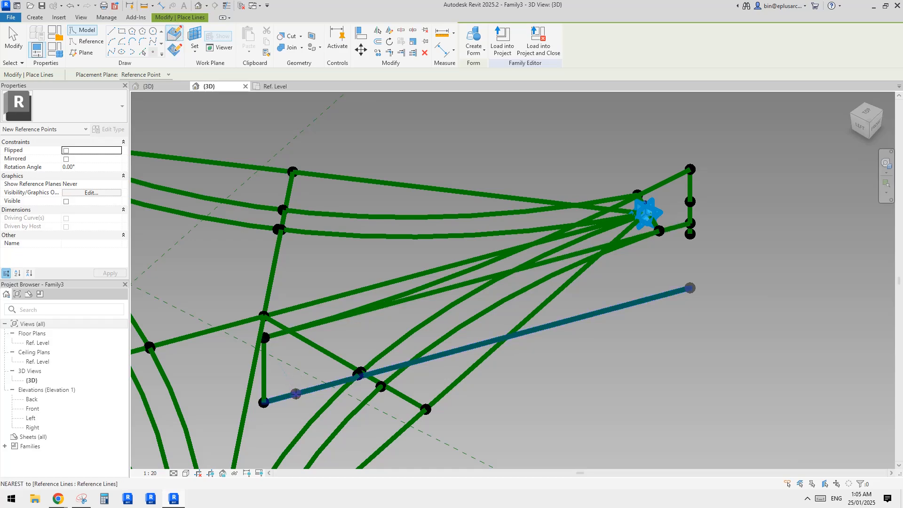
left_click(295, 394)
key("Escape")
Change the hosted point's measurement type to Segment Length and set its segment length to 1.0
left_click(85, 243)
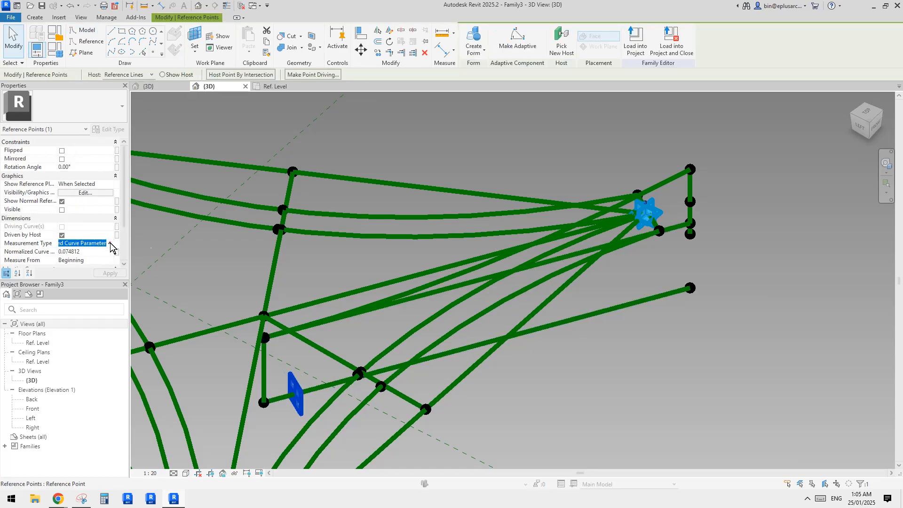
left_click(110, 244)
left_click(89, 261)
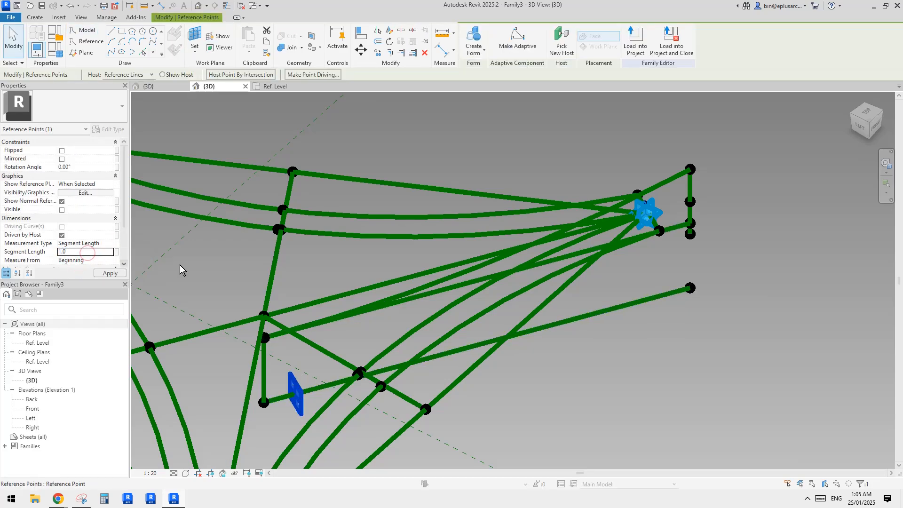
middle_click_drag(318, 309, 318, 304)
key("Escape")
Draw a spline from the inner vertical line's lower end through the hosted point to the outer line's thn-driven point and convert it to a reference line
left_click_drag(197, 374, 284, 409)
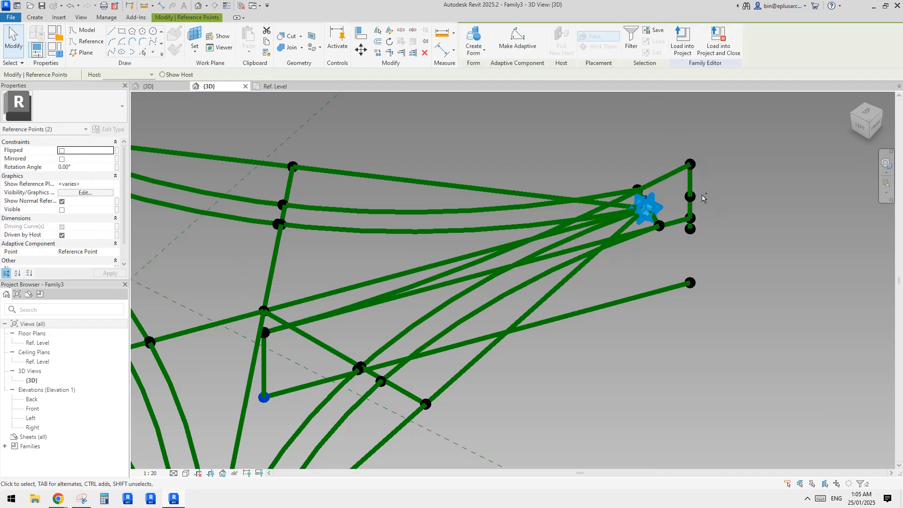
left_click(692, 227, "ctrl")
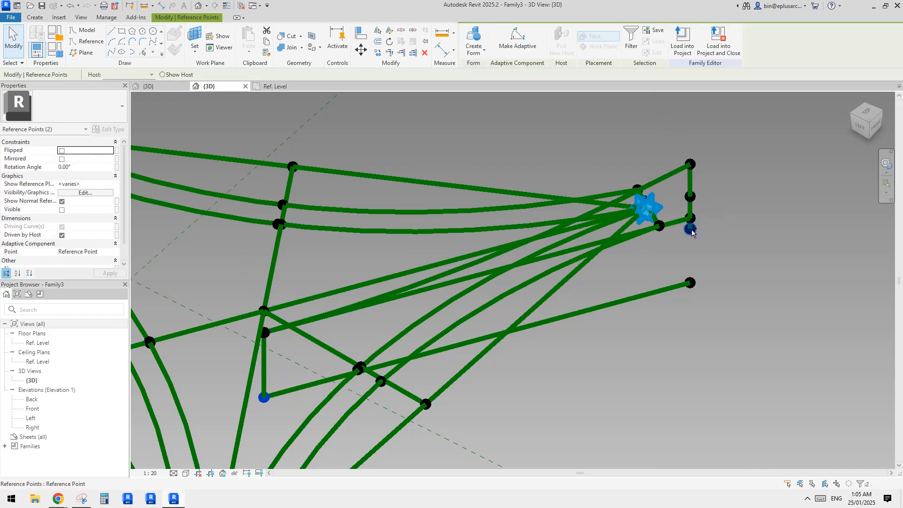
left_click(112, 52)
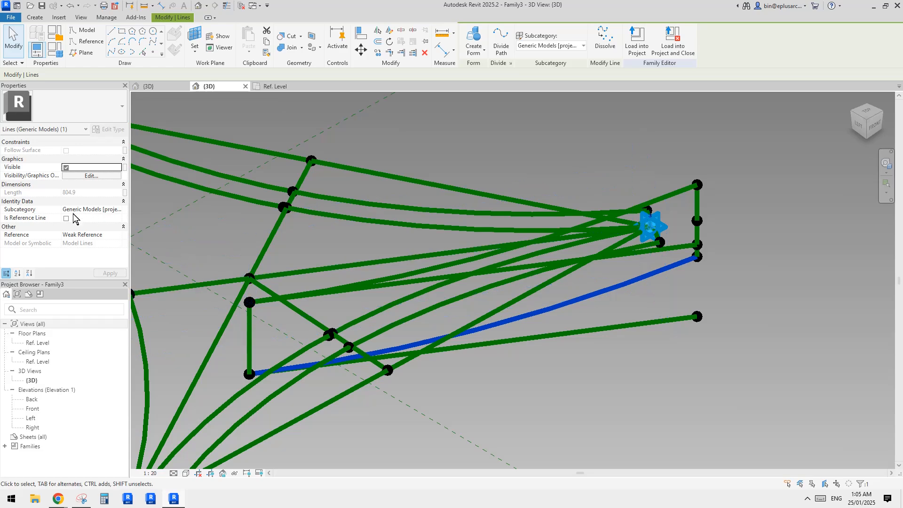
left_click(67, 218)
key("Escape")
key("Tab")
left_click(678, 191)
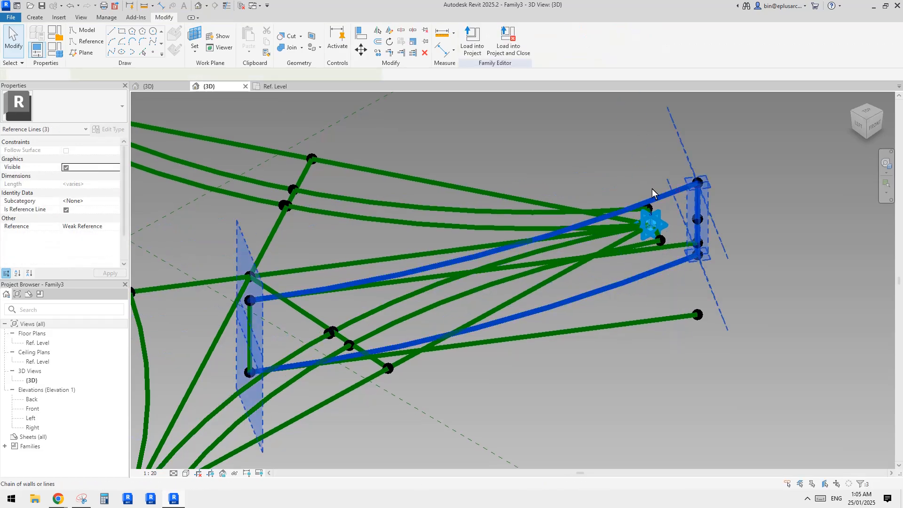
middle_click_drag(653, 191, 596, 374, "shift")
key("Tab")
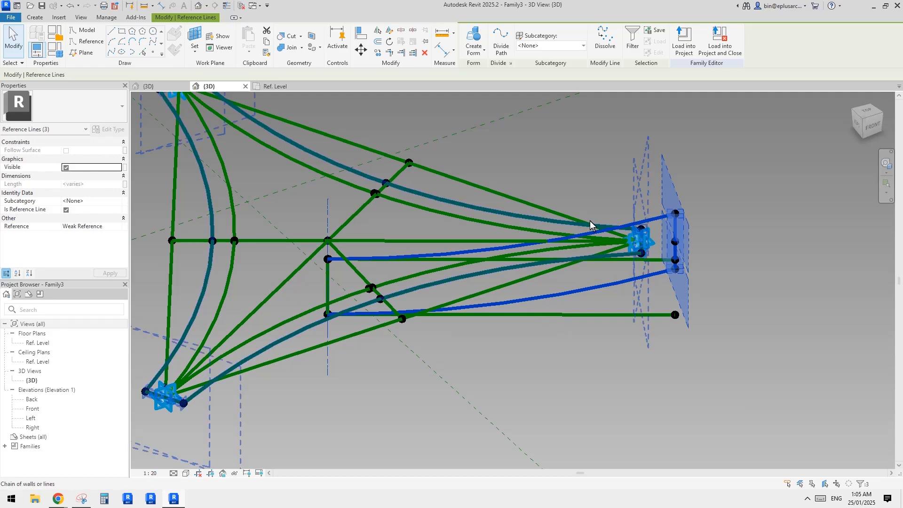
mouse_move(418, 297)
middle_mouse_down()
mouse_move(456, 303)
mouse_move(433, 307)
middle_mouse_up()
key("Escape")
Draw a short reference line with 3D snapping between two points along the inner vertical line
scroll(367, 289, "up", 2)
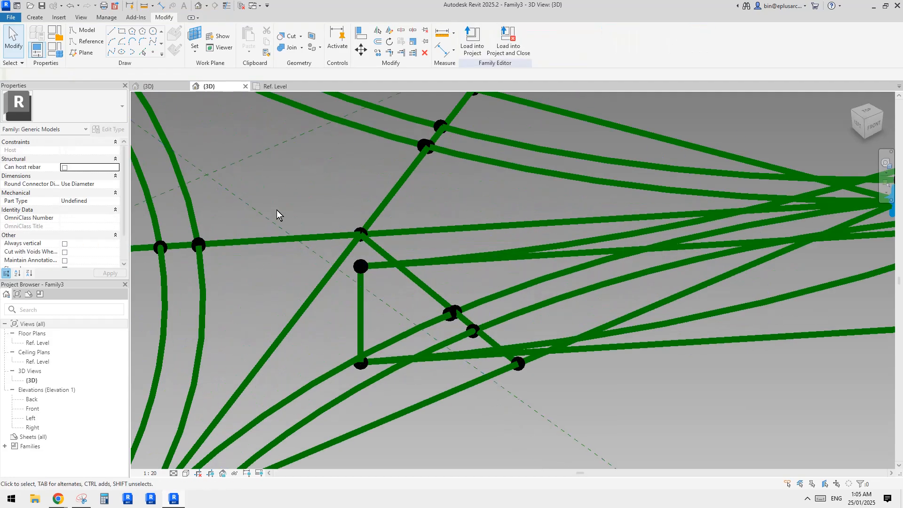
left_click(90, 42)
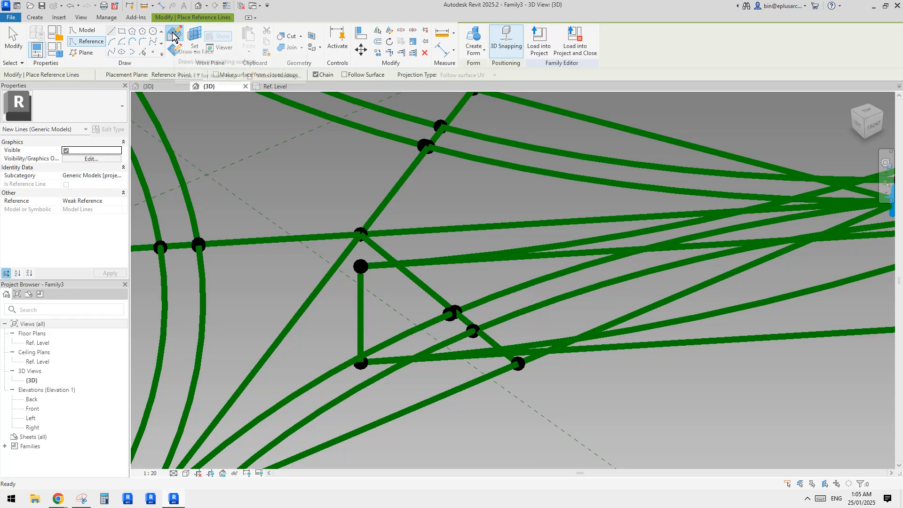
left_click(504, 44)
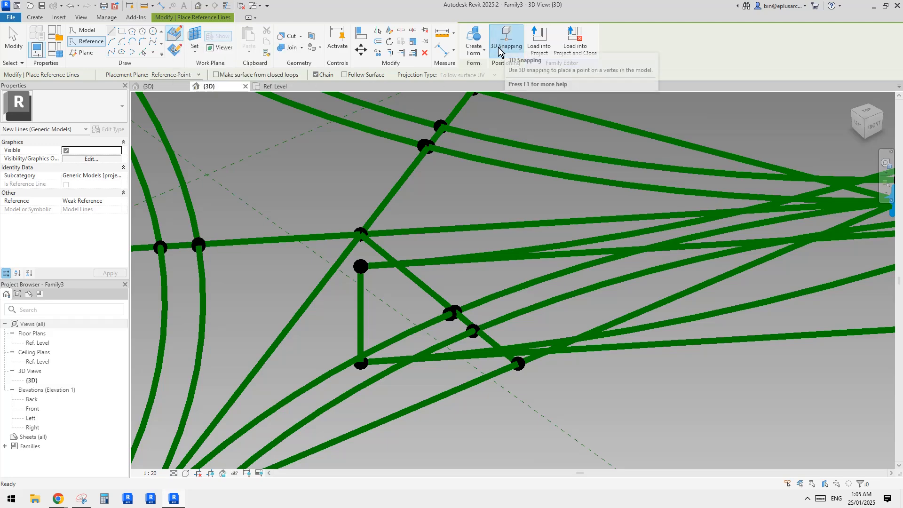
middle_click_drag(454, 258, 468, 218)
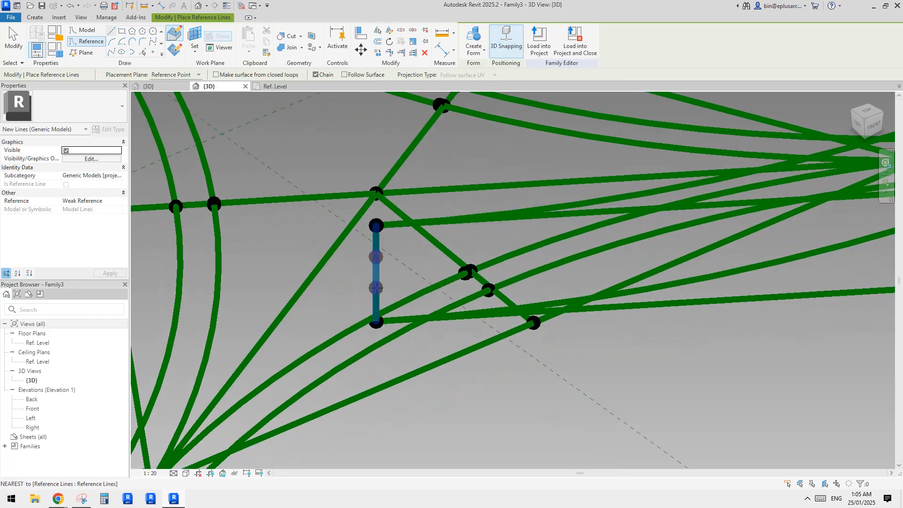
key("Escape")
key("Escape")
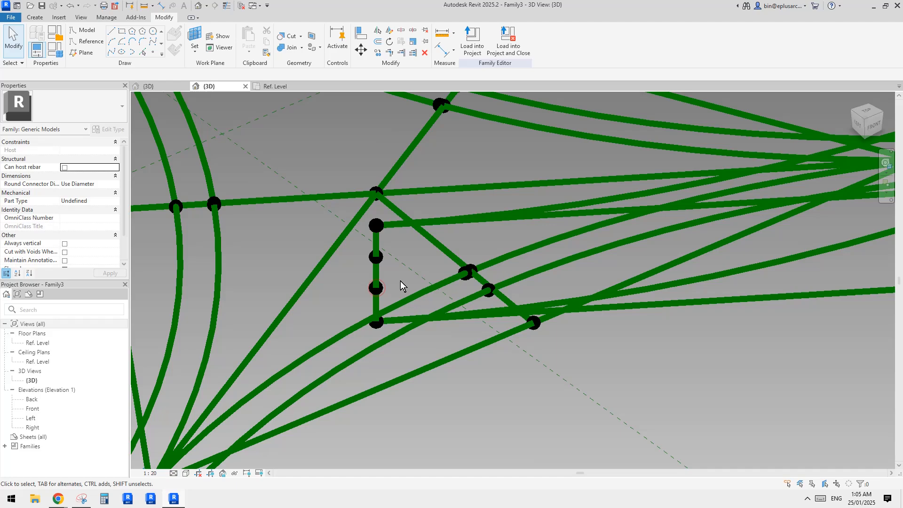
Create a revolved form from the chained profile reference lines, using the short line on the inner vertical line as axis
left_click(376, 272)
mouse_move(376, 271)
middle_mouse_down("shift")
mouse_move(388, 277)
mouse_move(377, 280)
mouse_move(384, 264)
middle_mouse_up("shift")
key("Tab")
left_click(429, 236)
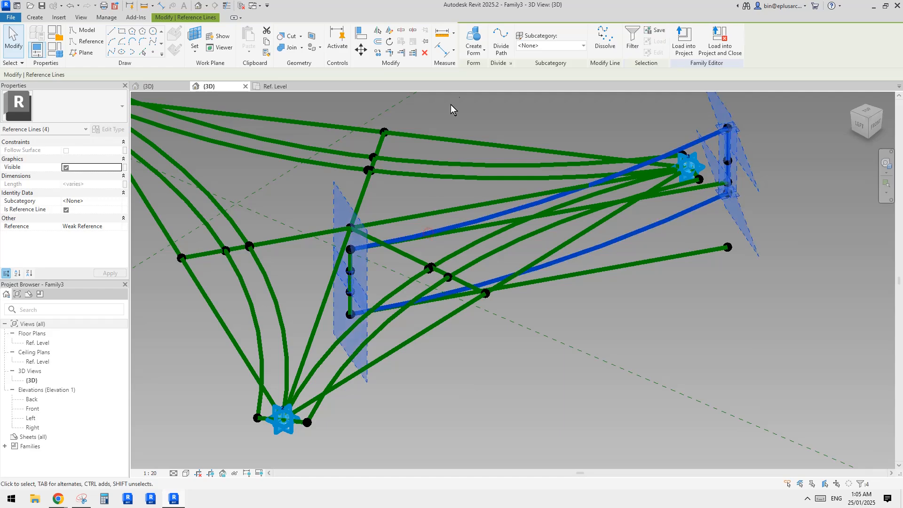
left_click(471, 42)
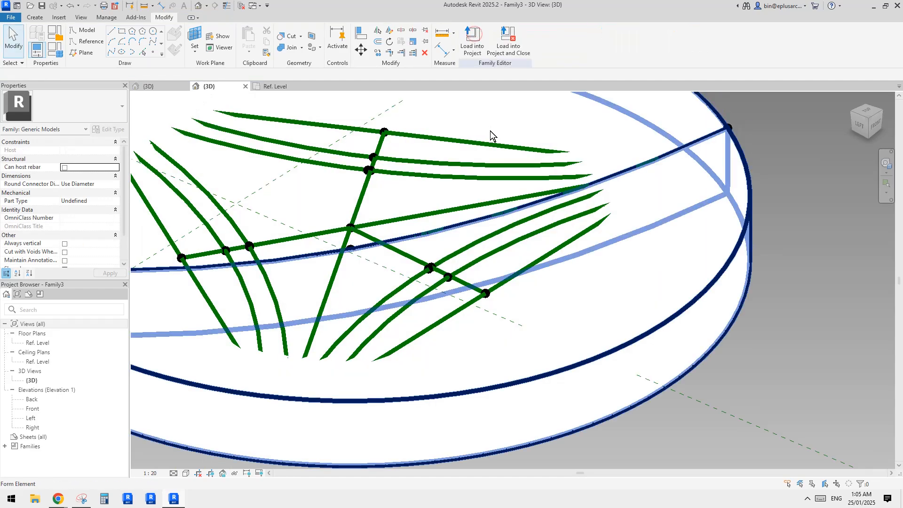
Examine the revolved form from the side and from above
scroll(527, 259, "down", 3)
middle_click_drag(596, 263, 591, 216)
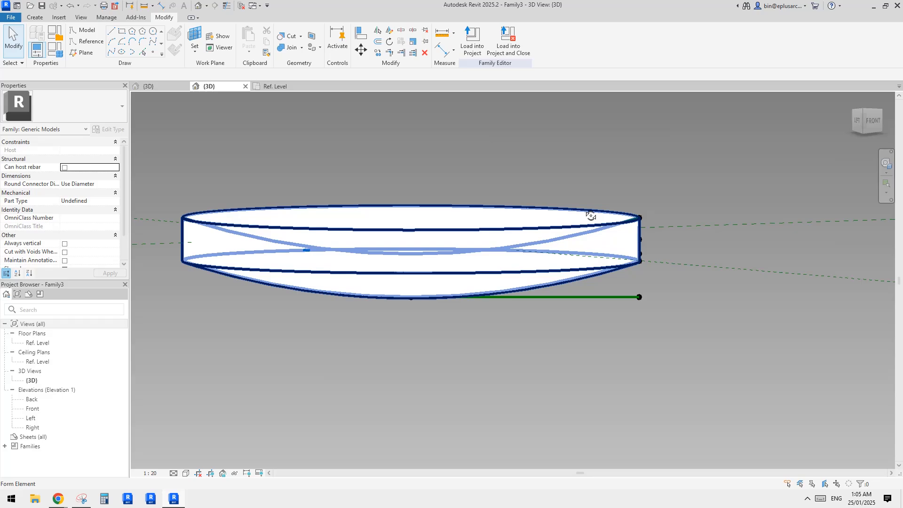
left_click(568, 257)
middle_click_drag(526, 211, 549, 307, "shift")
key("Escape")
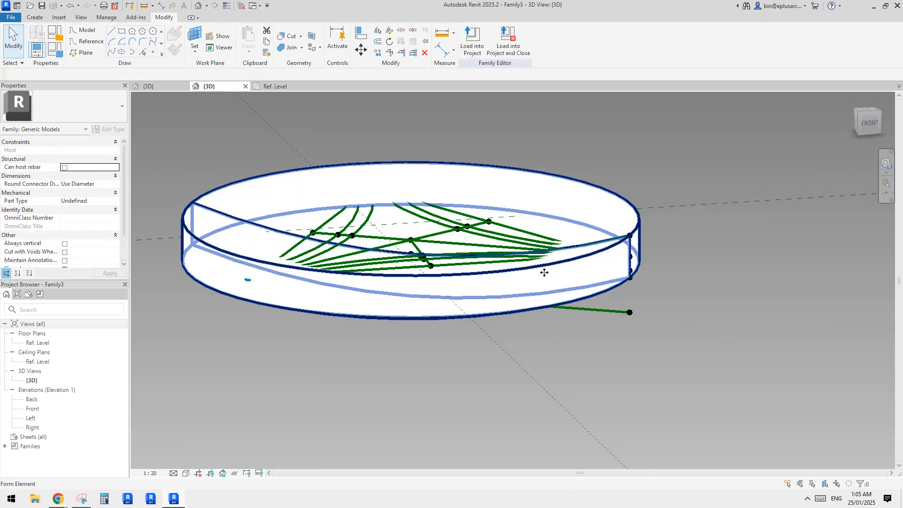
middle_click_drag(544, 273, 501, 330, "shift")
scroll(441, 305, "down", 2)
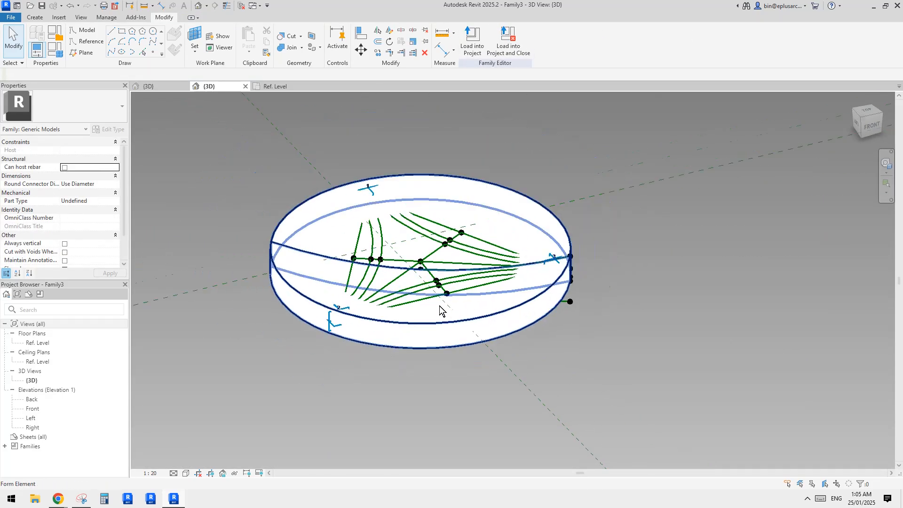
middle_click_drag(441, 305, 489, 275)
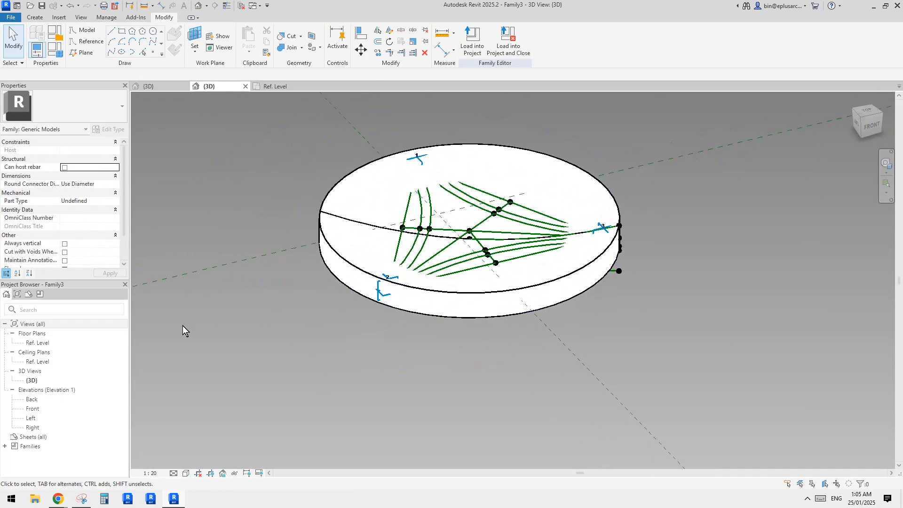
Place four reference points in the Ref. Level floor plan as a rough square around the component, about 10,000 mm apart
double_click(40, 347)
scroll(395, 302, "down", 3)
scroll(423, 325, "up", 1)
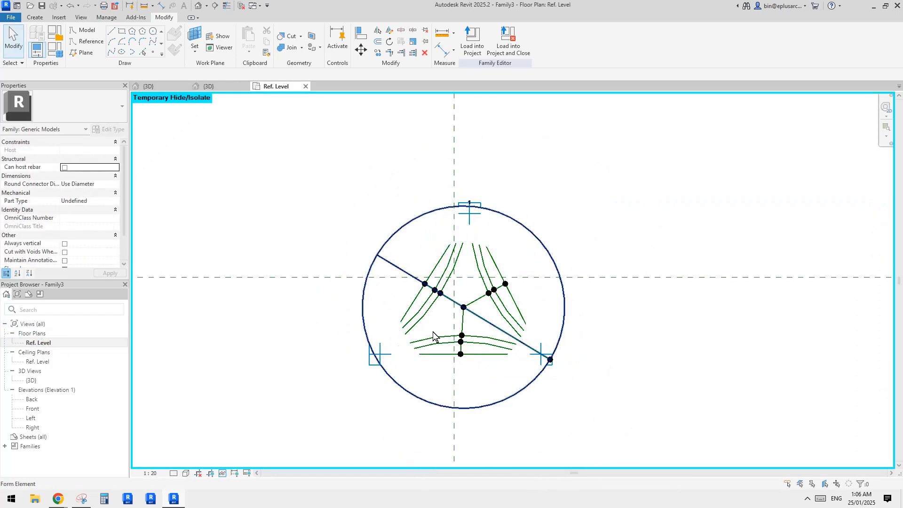
scroll(377, 283, "down", 2)
middle_click_drag(311, 160, 310, 137)
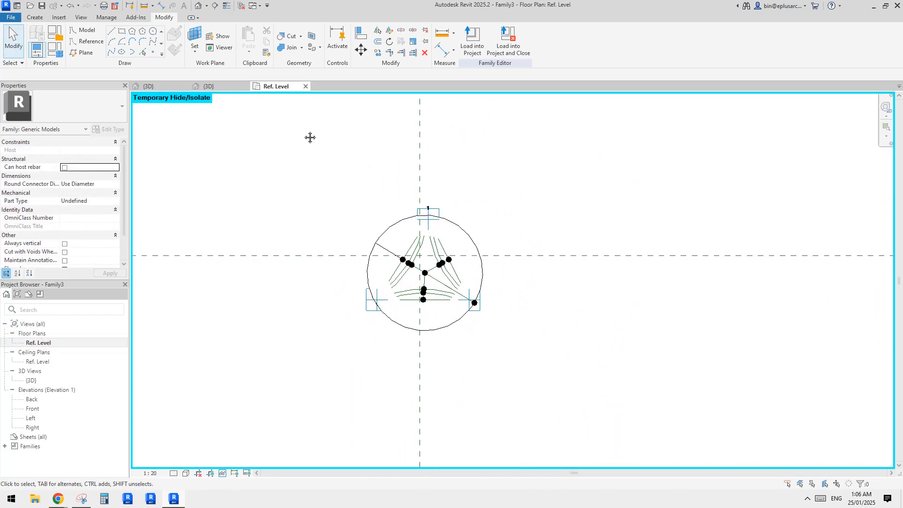
scroll(428, 214, "up", 4)
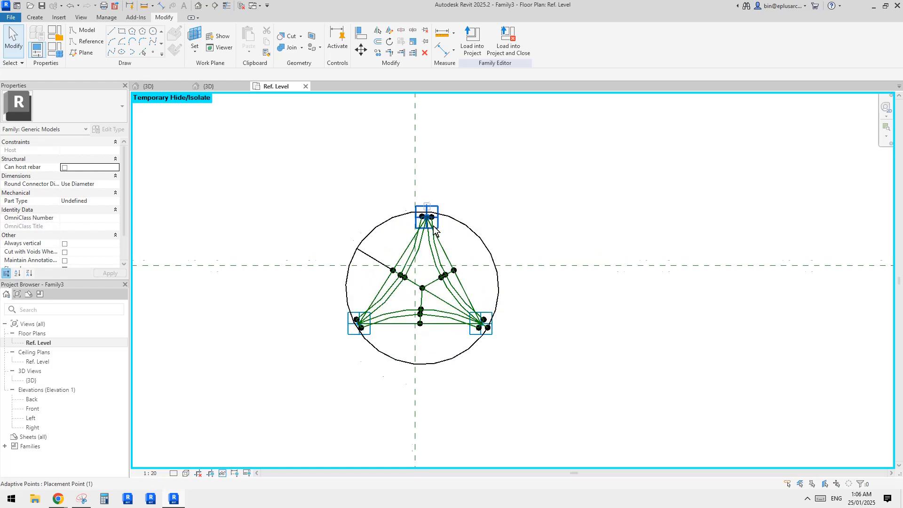
scroll(430, 216, "down", 2)
scroll(429, 216, "down", 2)
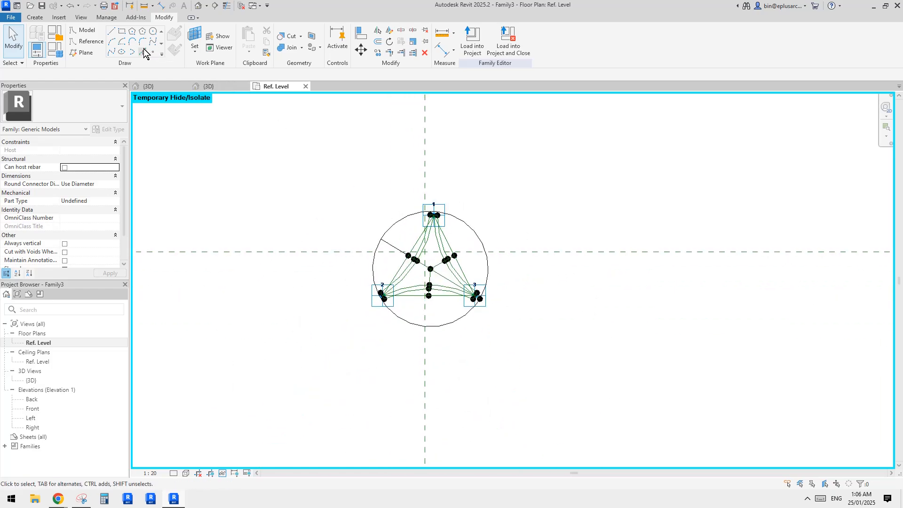
left_click(152, 50)
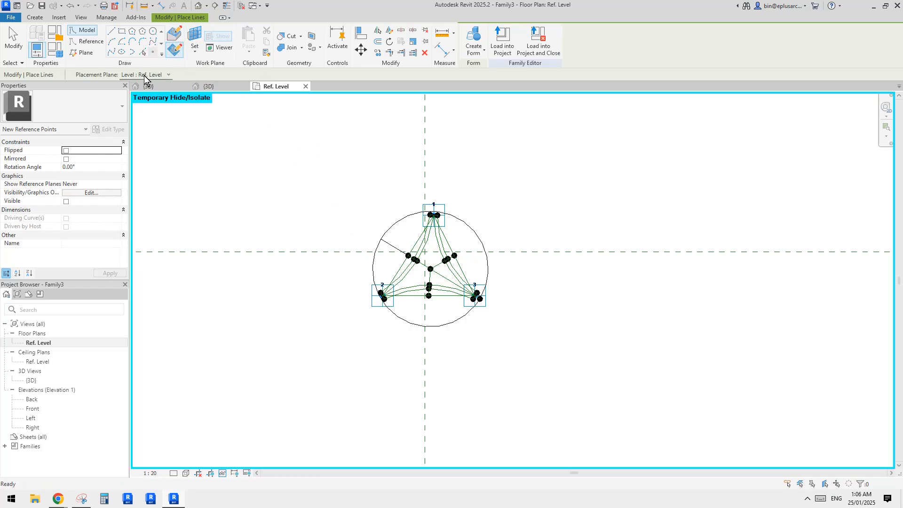
scroll(474, 189, "down", 4)
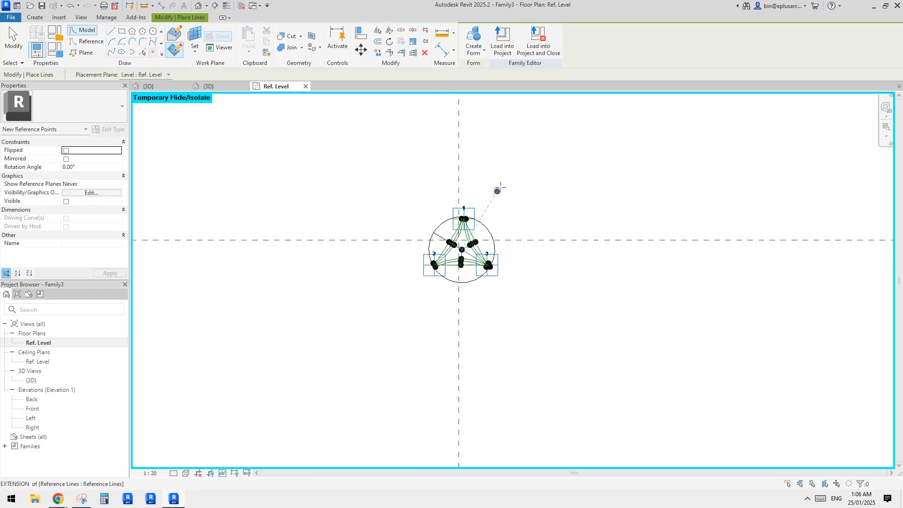
middle_click_drag(494, 247, 485, 258)
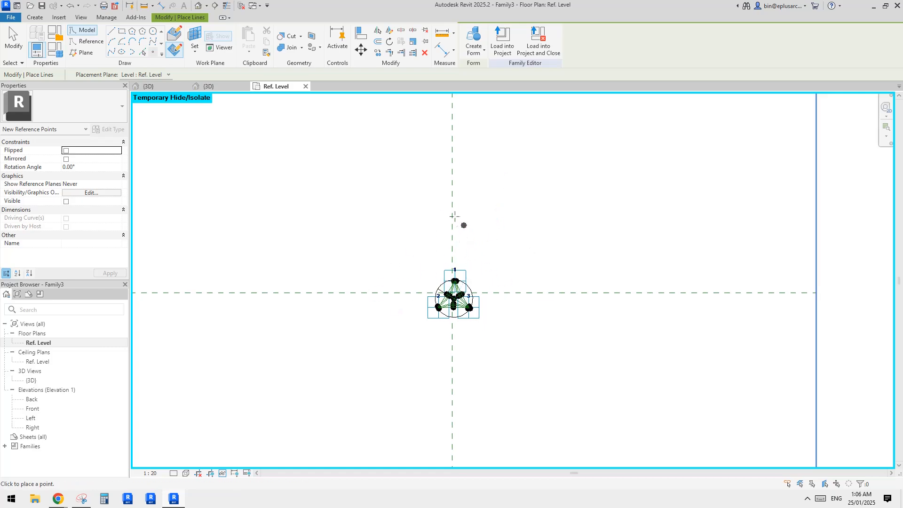
middle_click_drag(464, 222, 445, 204)
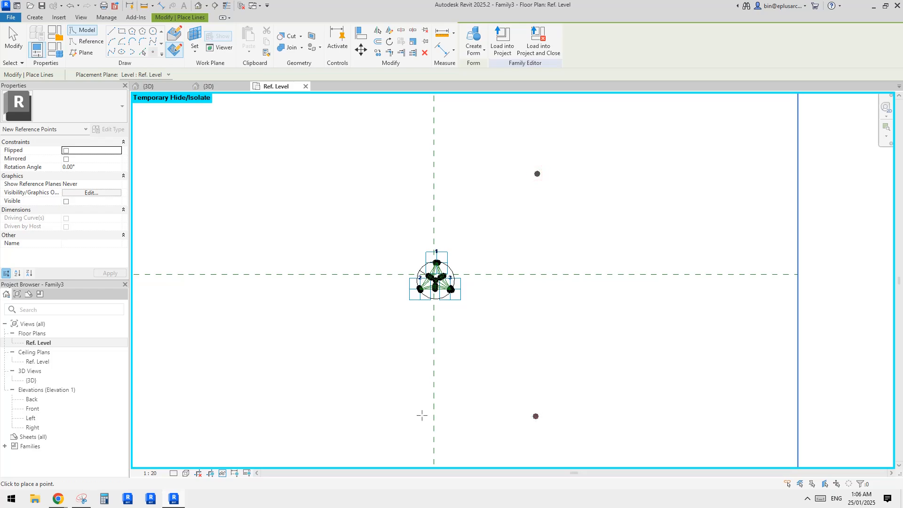
key("Escape")
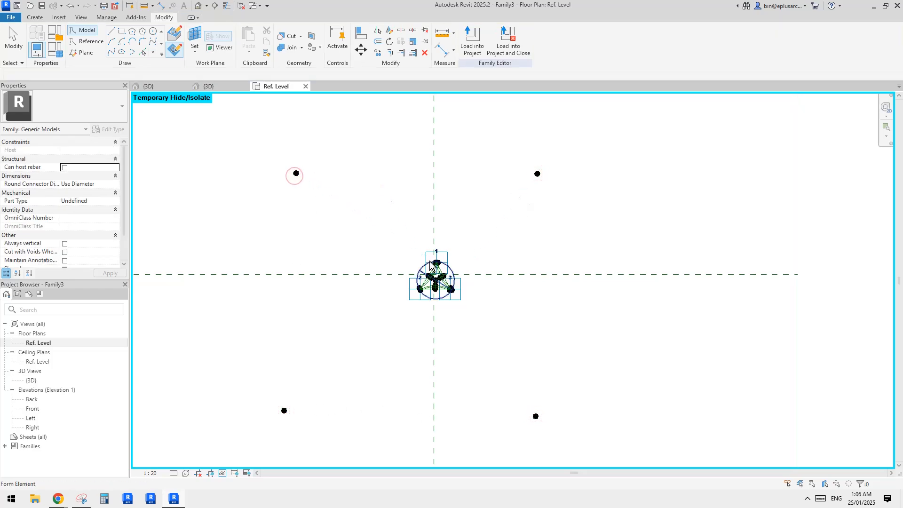
Connect the four outer reference points pairwise with splines into a closed quadrilateral and convert all four lines to reference lines
scroll(431, 261, "up", 2)
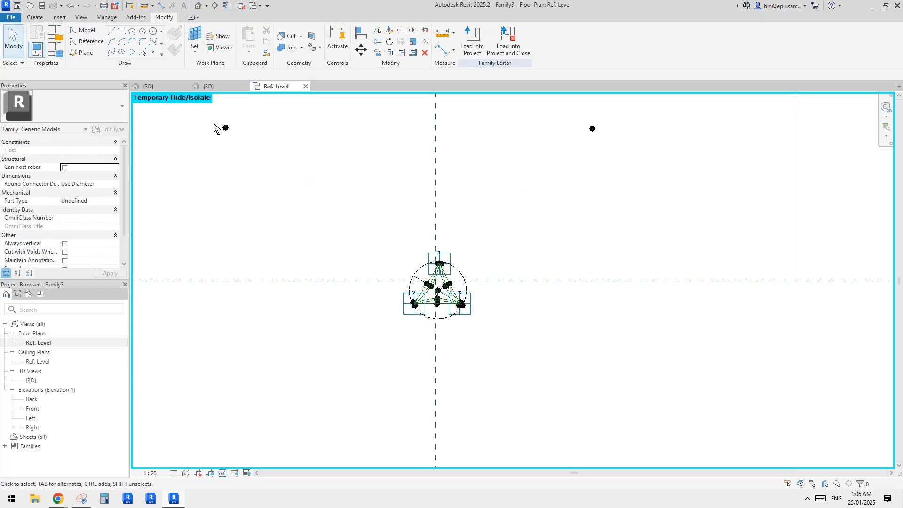
scroll(314, 178, "down", 3)
left_click_drag(224, 123, 289, 413)
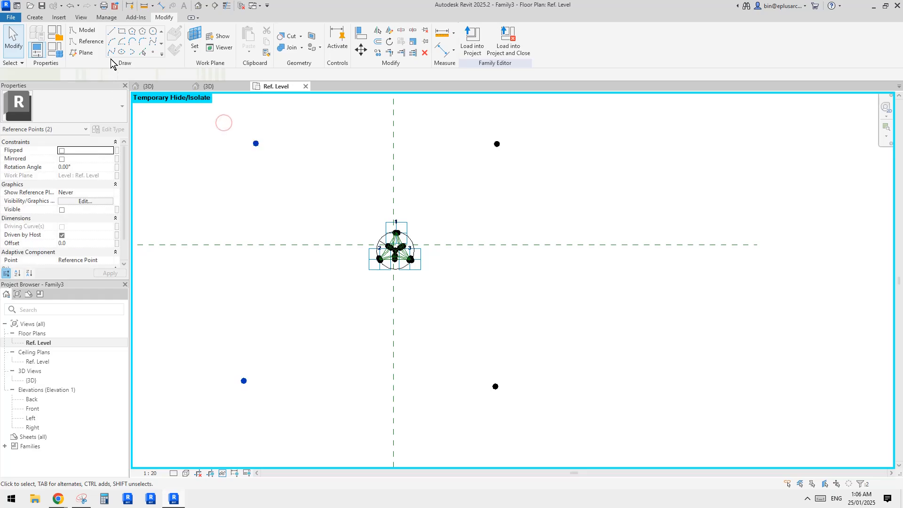
left_click(112, 53)
left_click_drag(229, 122, 571, 178)
left_click(111, 53)
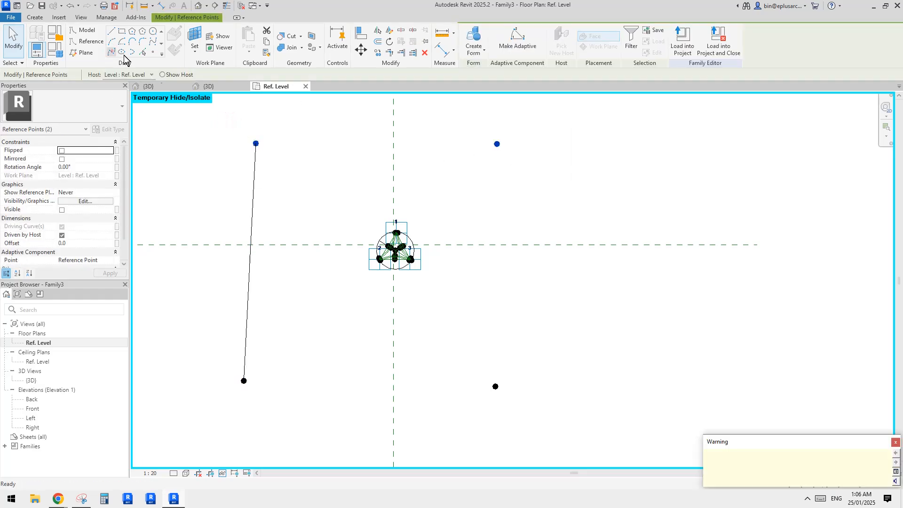
left_click_drag(450, 127, 566, 449)
left_click(111, 53)
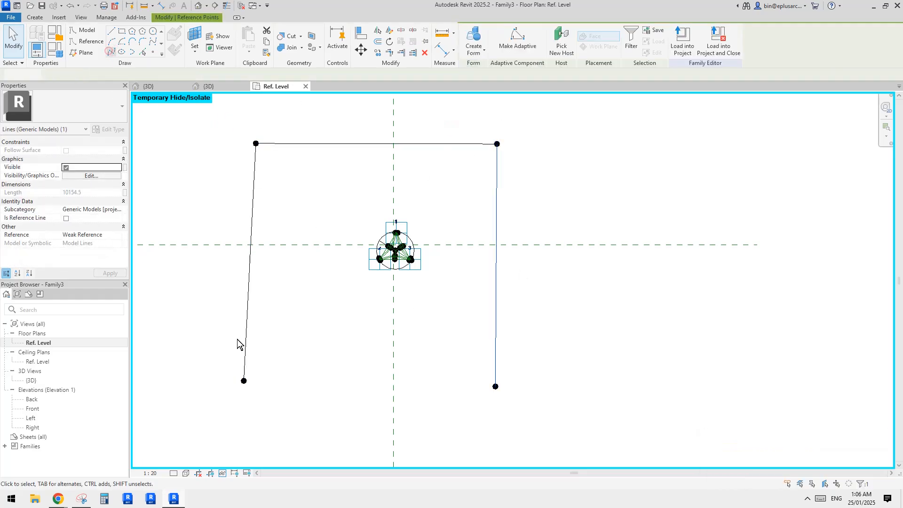
left_click_drag(213, 351, 535, 419)
left_click(111, 53)
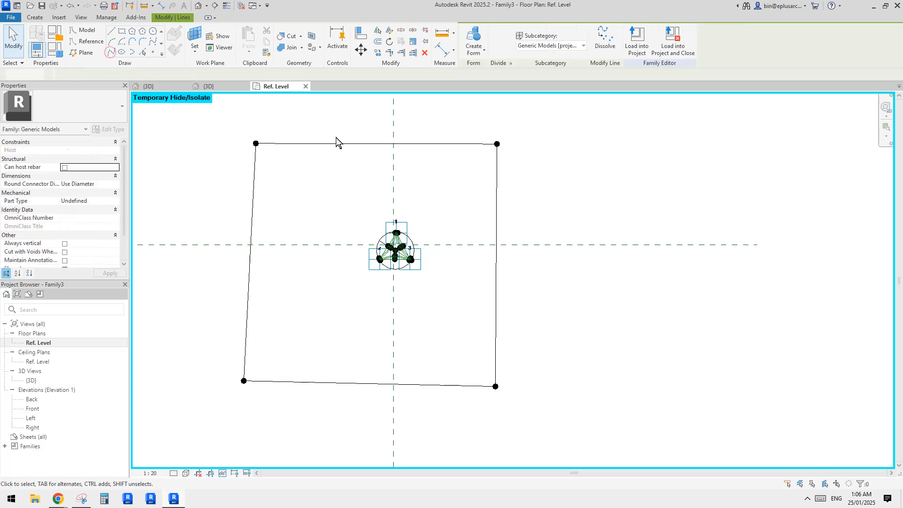
left_click(337, 142)
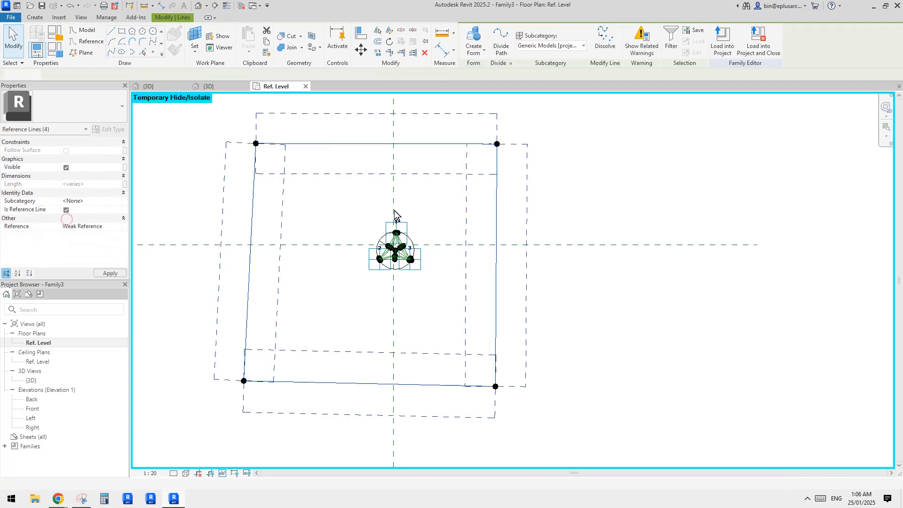
Connect the upper-left outer reference point to the reference point just left of adaptive point 1 with a spline through points
scroll(405, 220, "up", 3)
left_click(266, 179)
middle_click_drag(267, 180, 327, 251)
left_click(240, 173)
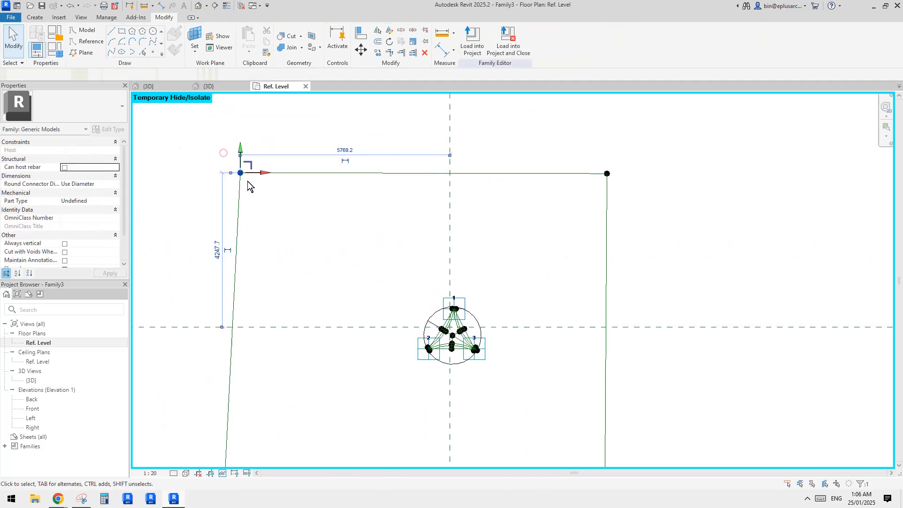
scroll(453, 325, "up", 5)
scroll(449, 285, "up", 2)
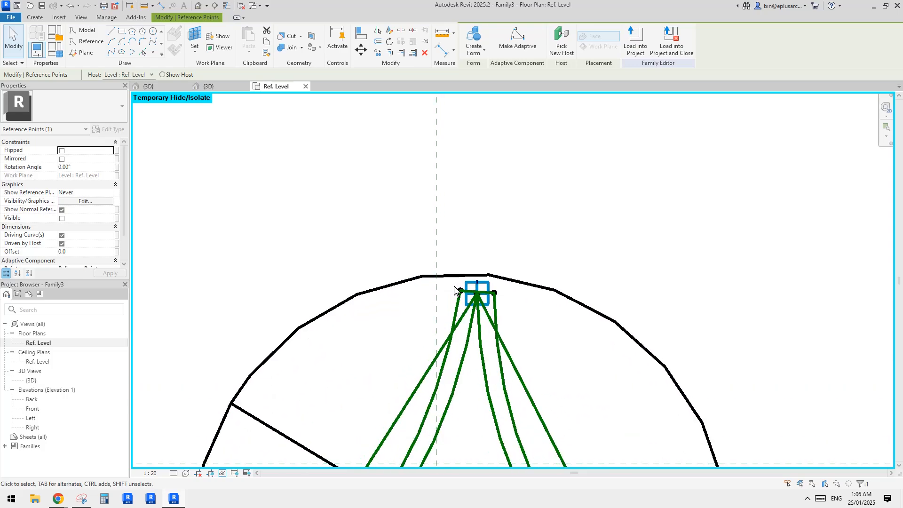
left_click(460, 291, "ctrl")
scroll(449, 292, "down", 2)
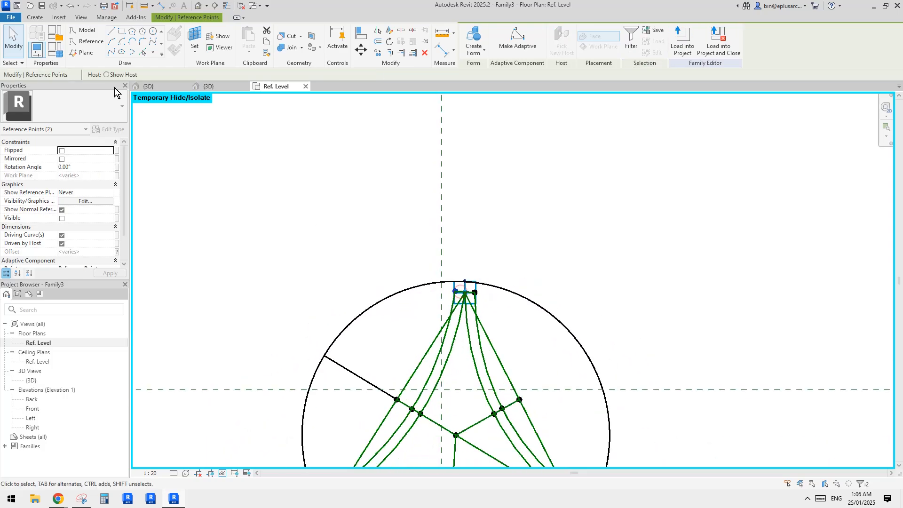
left_click(112, 52)
key("Escape")
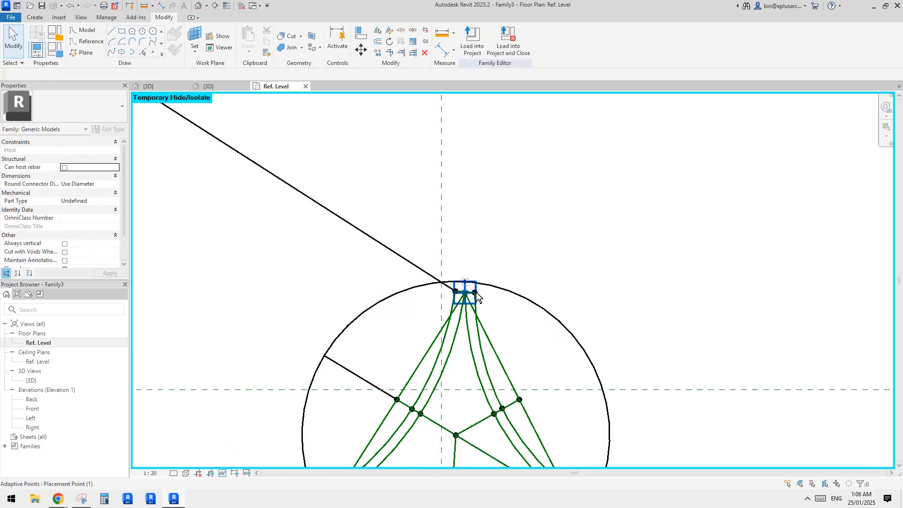
Connect the upper-right outer reference point to the reference point just right of adaptive point 1 with a spline through points
left_click(474, 293)
scroll(475, 294, "down", 4)
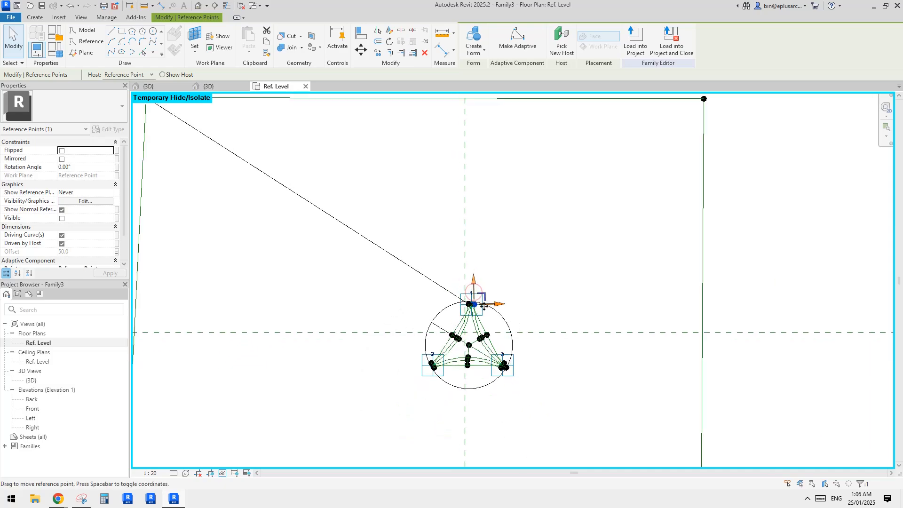
middle_click_drag(484, 306, 427, 385)
left_click_drag(627, 151, 679, 202, "ctrl")
scroll(602, 155, "down", 1)
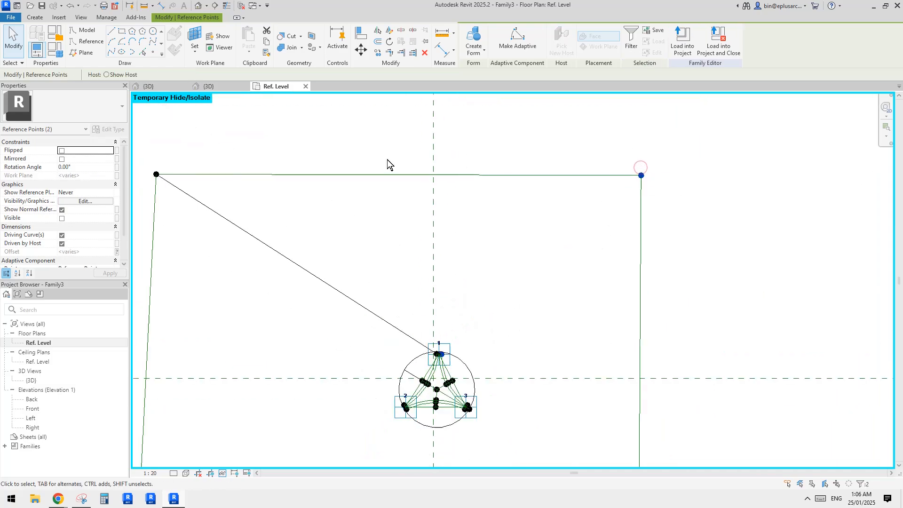
left_click(116, 52)
middle_click_drag(500, 288, 521, 246)
key("Escape")
Convert the two diagonal lines running from the upper outer corners to adaptive point 1 into reference lines
left_click(529, 250)
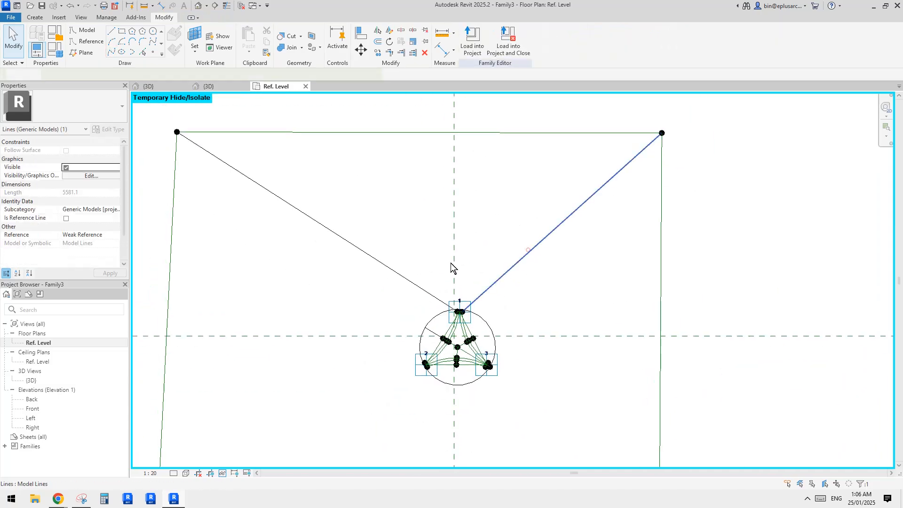
left_click(382, 263, "ctrl")
left_click(68, 220)
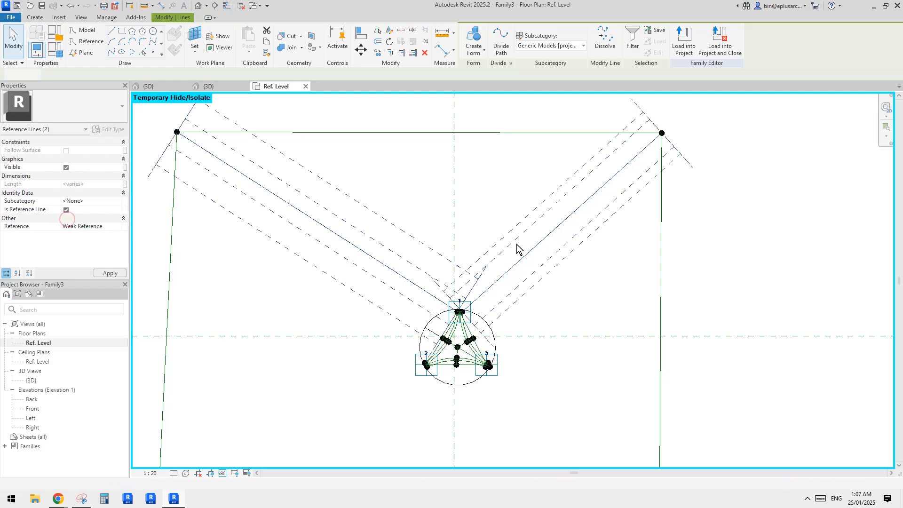
mouse_move(496, 277)
middle_mouse_down()
mouse_move(506, 228)
mouse_move(509, 286)
middle_mouse_up()
key("Escape")
scroll(423, 160, "down", 1)
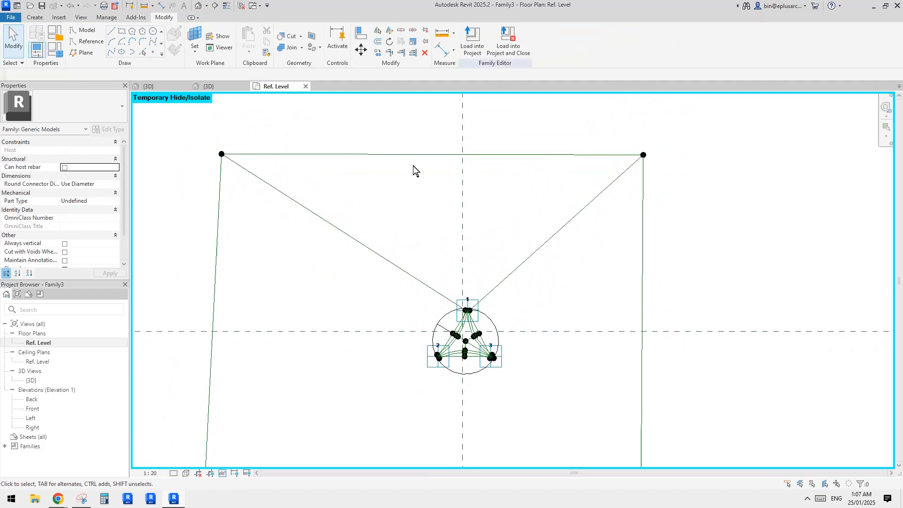
Create a void form from the upper boundary line, the two diagonals and the short reference line at adaptive point 1
left_click(408, 155)
left_click(420, 282, "ctrl")
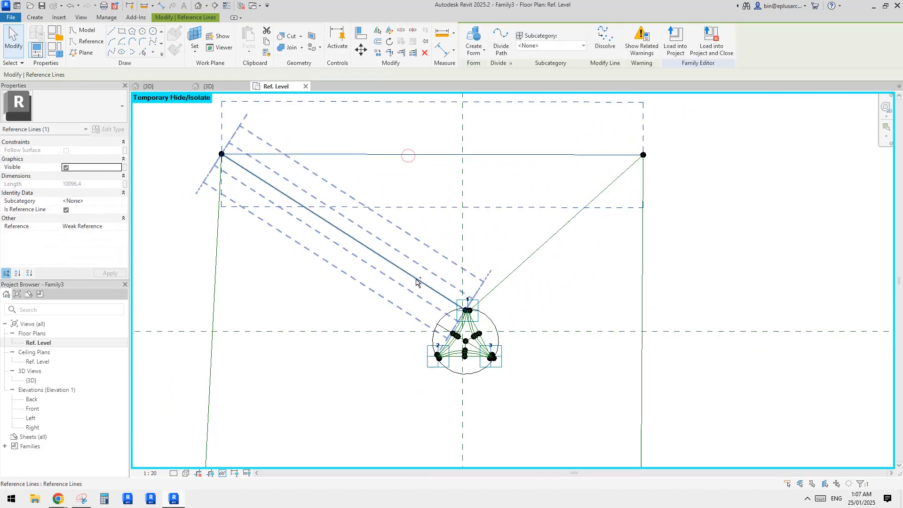
left_click(530, 261, "ctrl")
scroll(469, 312, "up", 2)
scroll(469, 313, "up", 4)
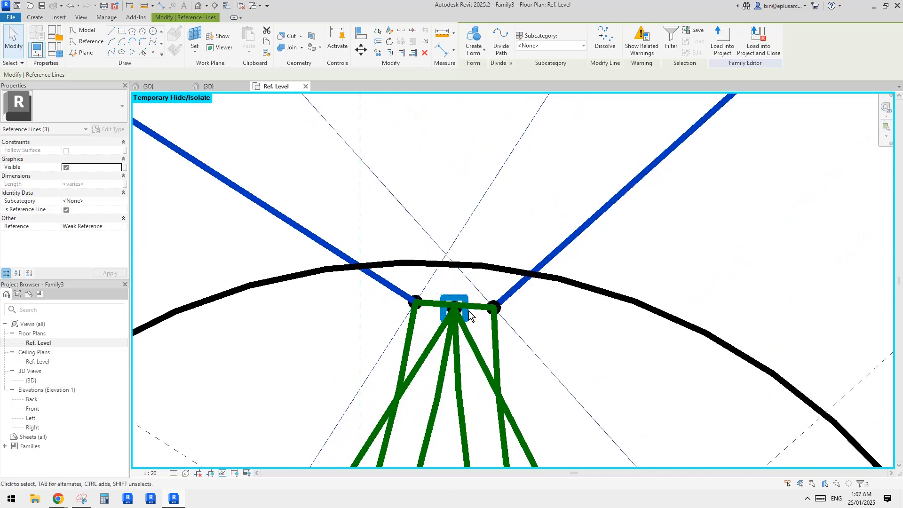
left_click(480, 309, "ctrl")
scroll(480, 309, "down", 1)
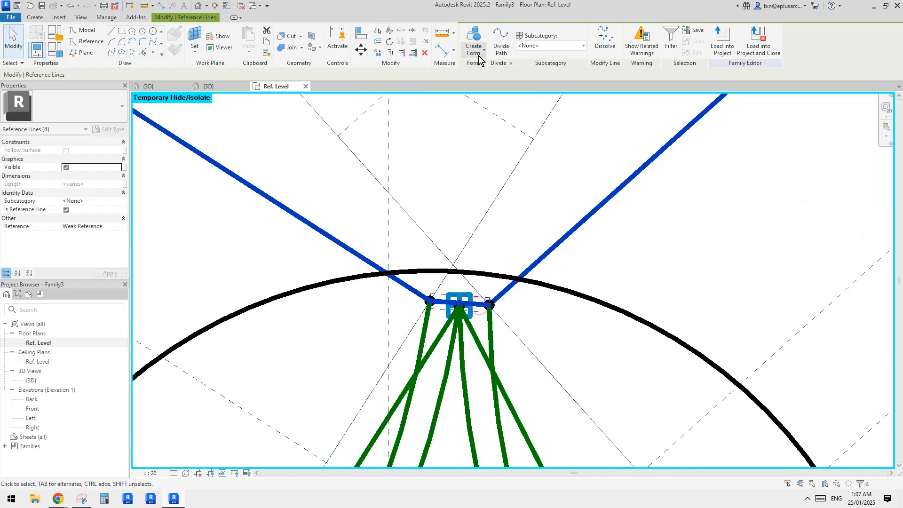
left_click(485, 89)
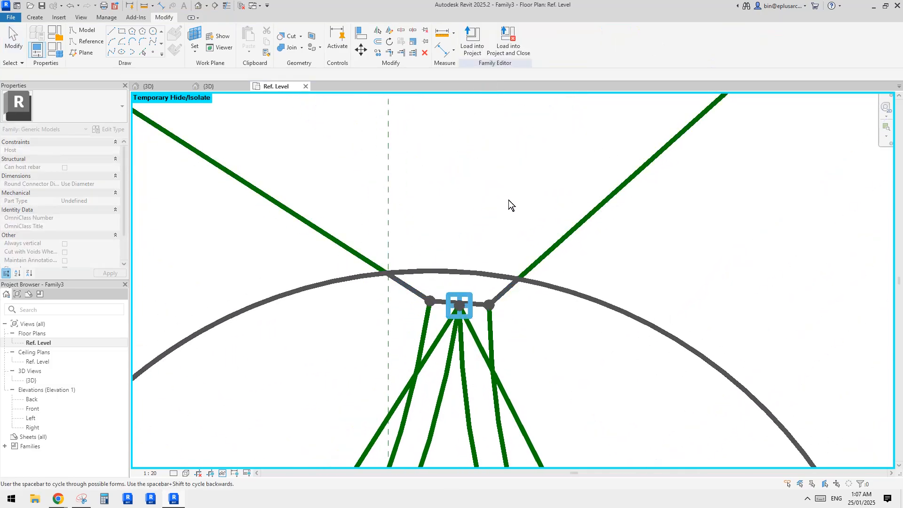
Complete the void form with a negative offset of 3000 and inspect the resulting cut in 3D
scroll(490, 204, "down", 5)
scroll(486, 204, "down", 2)
left_click(312, 204)
scroll(285, 195, "down", 1)
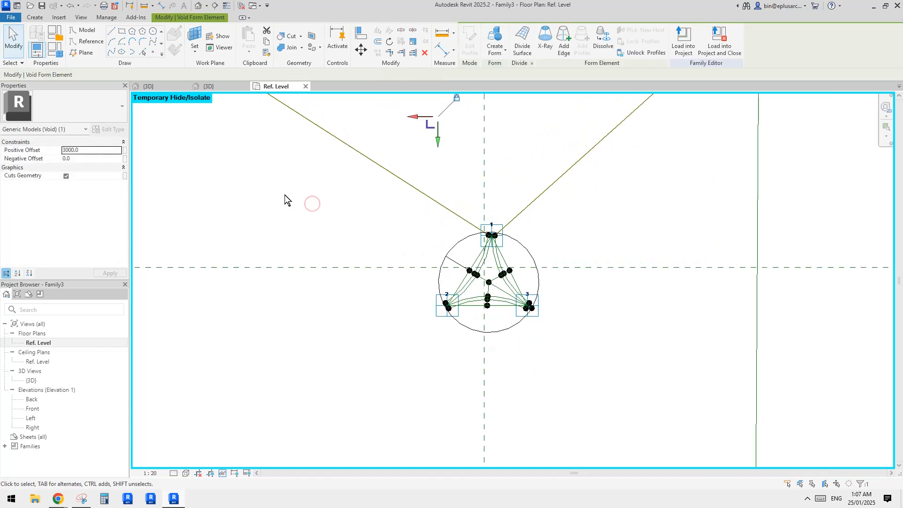
left_click(86, 159)
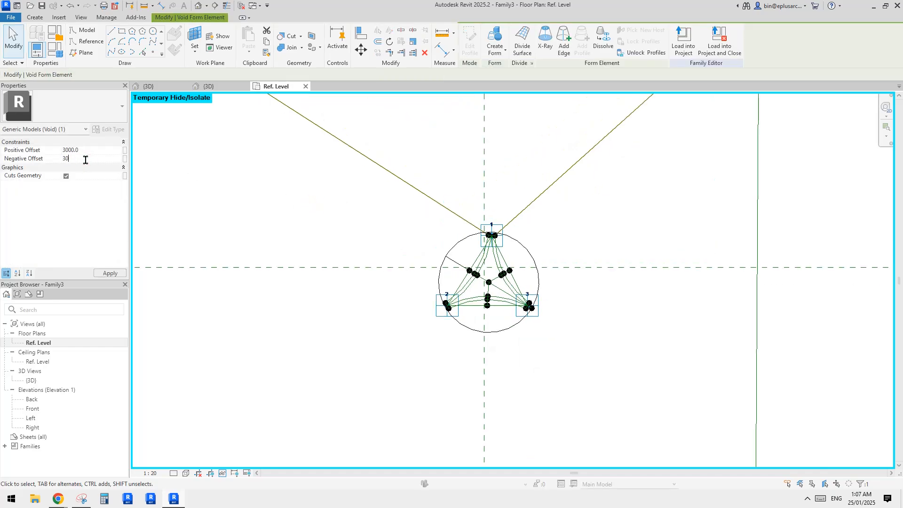
left_click(179, 180)
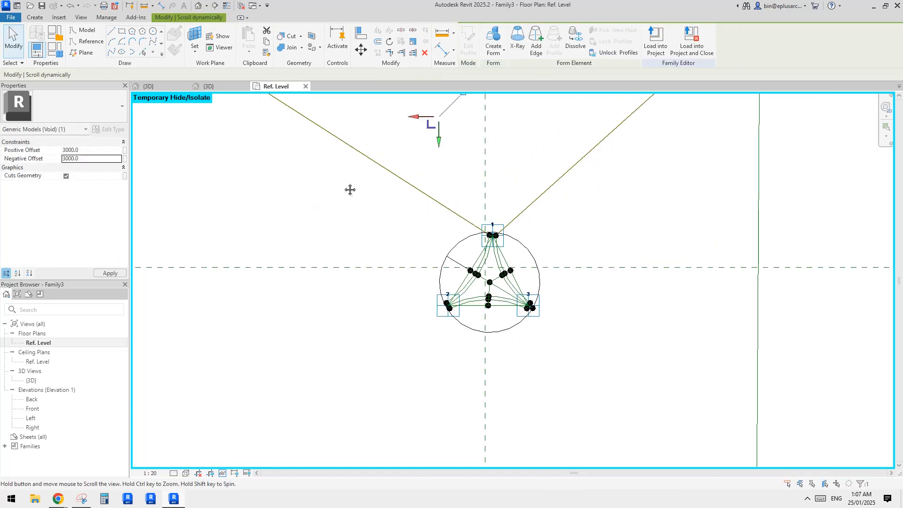
scroll(348, 189, "down", 2)
left_click(197, 6)
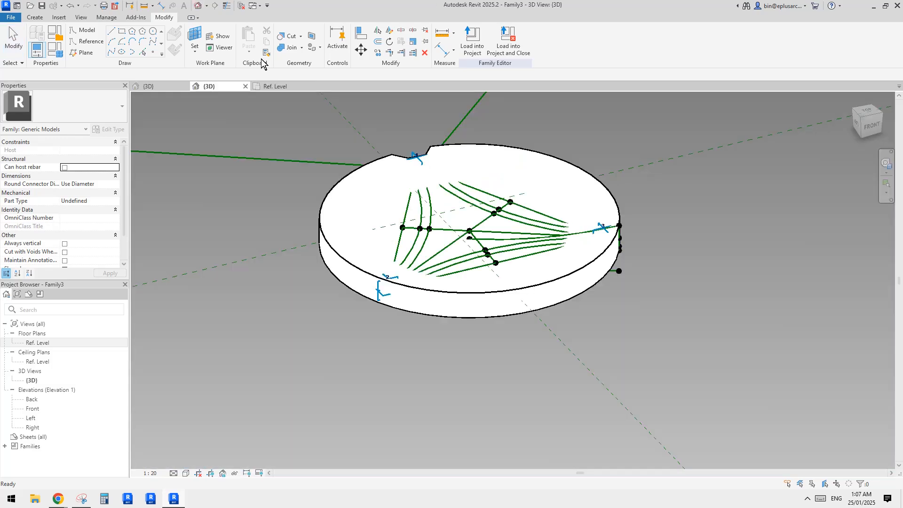
middle_click_drag(567, 281, 440, 306, "shift")
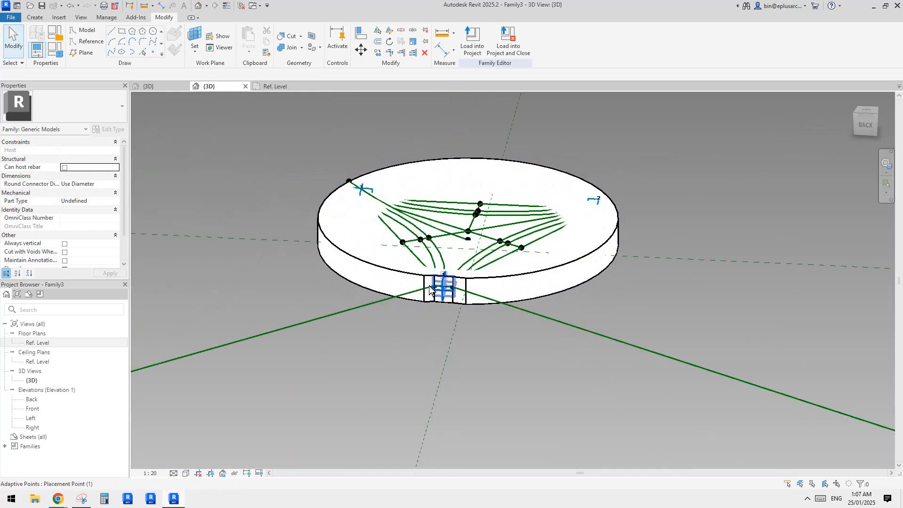
In the Ref. Level plan, create a void form from the other three boundary lines, both diagonals and the chain of curved inner reference lines
double_click(33, 342)
scroll(456, 297, "down", 2)
key("Tab")
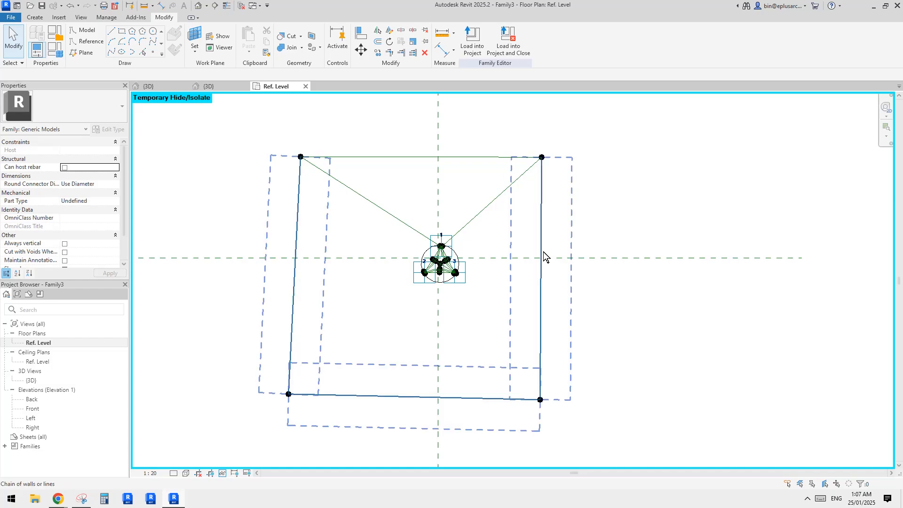
left_click(544, 253)
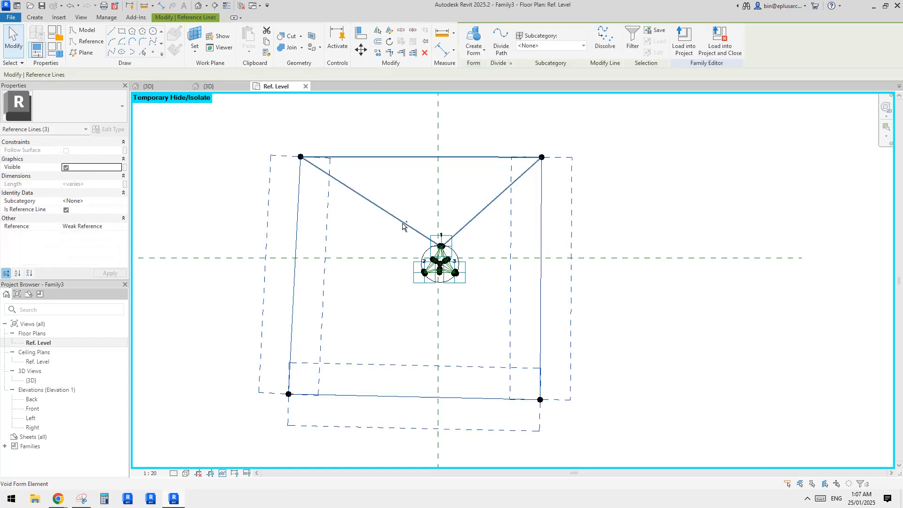
key("Tab")
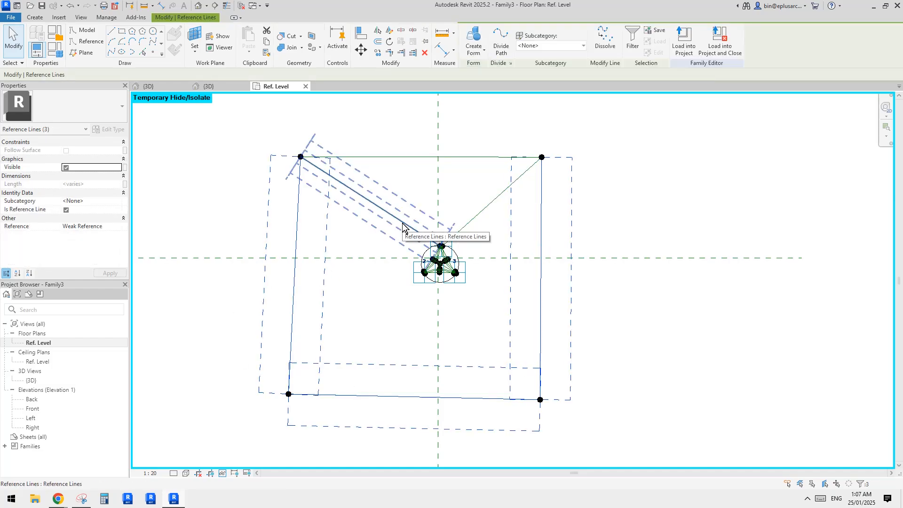
left_click(403, 225, "ctrl")
key("Tab")
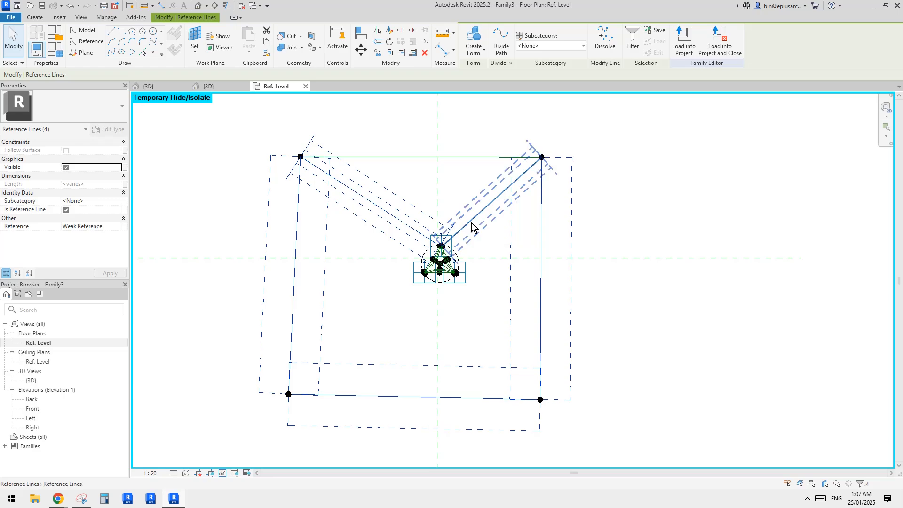
scroll(465, 227, "up", 5)
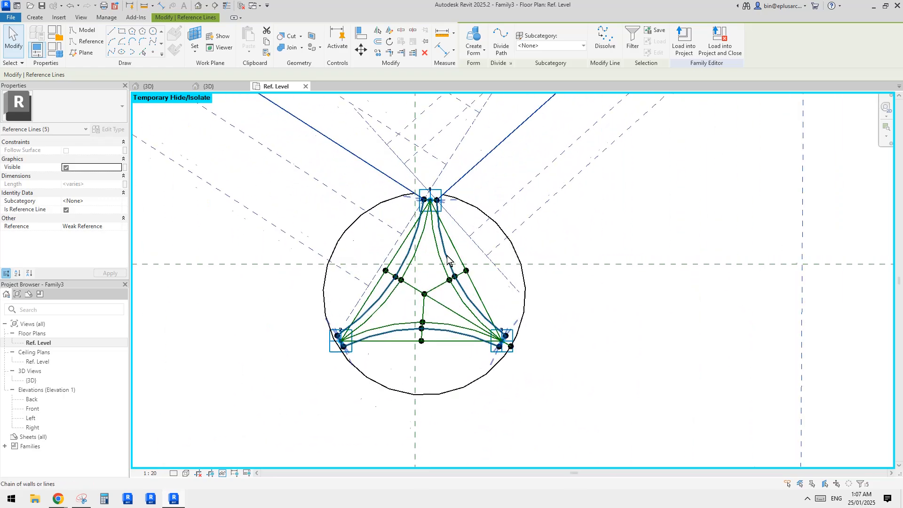
key("Tab")
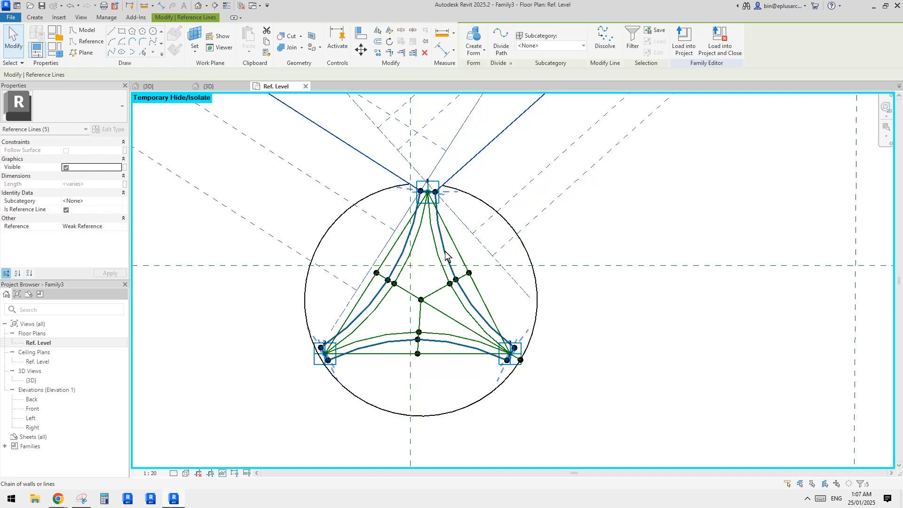
scroll(446, 257, "up", 2)
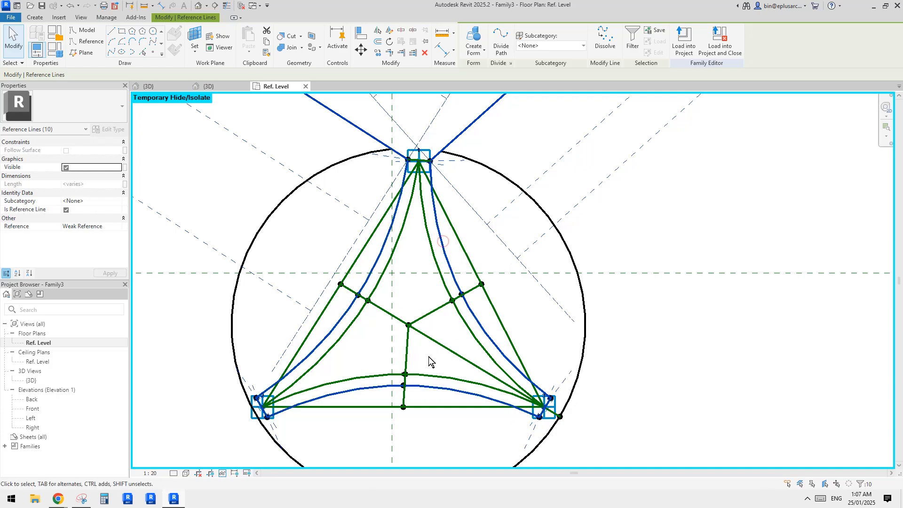
left_click(444, 244, "ctrl")
scroll(400, 141, "up", 3)
middle_click_drag(399, 141, 437, 180)
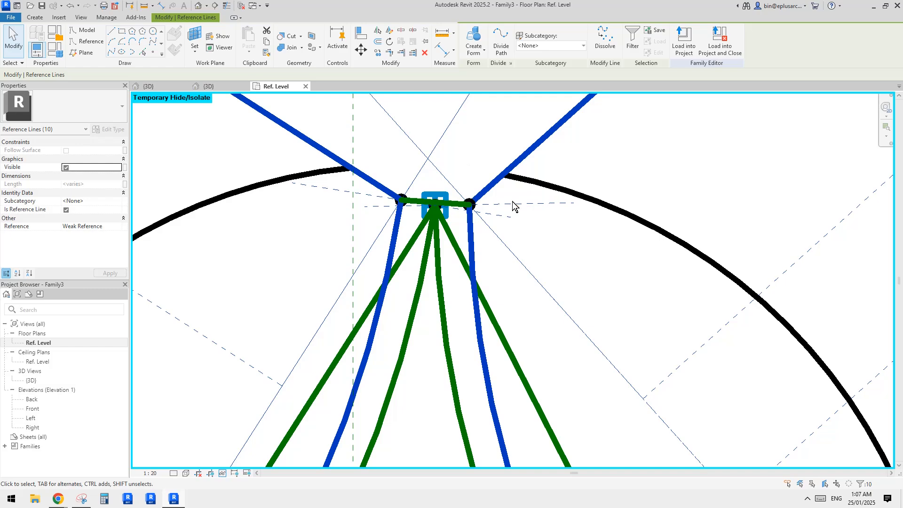
scroll(513, 204, "down", 2)
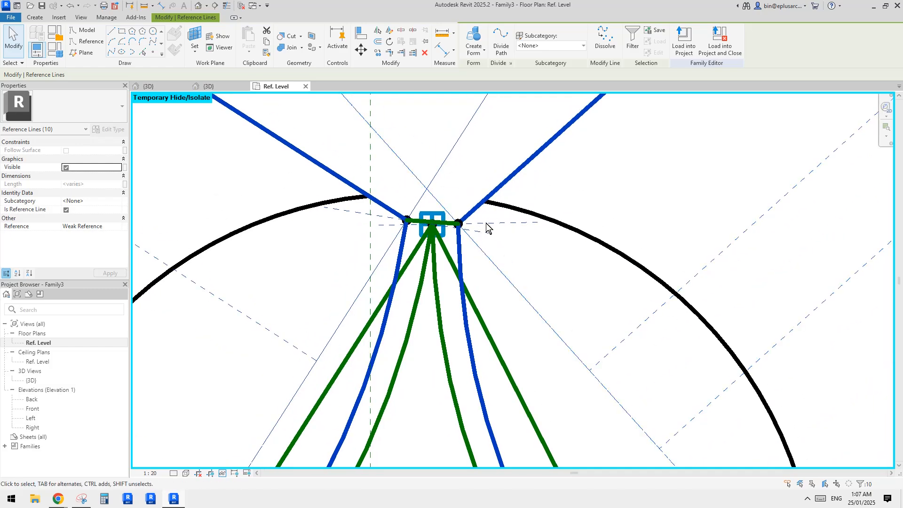
scroll(435, 204, "down", 5)
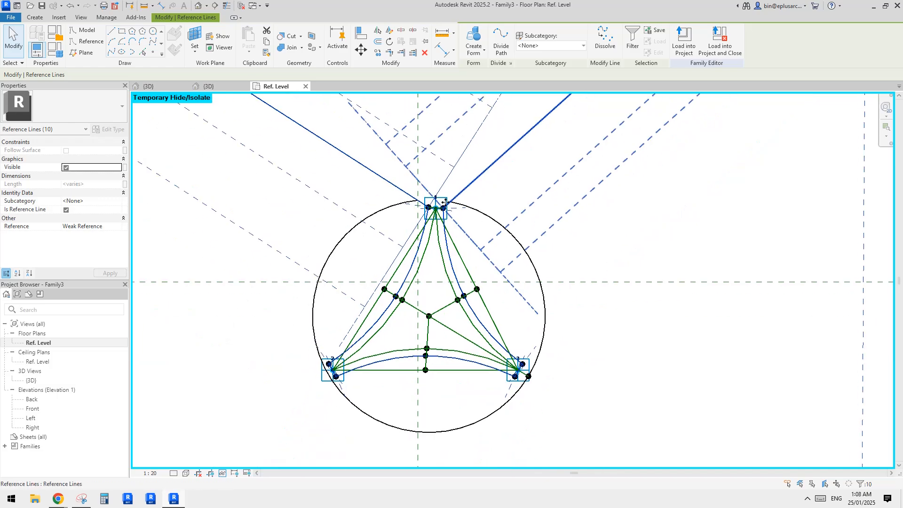
left_click(484, 50)
left_click(485, 77)
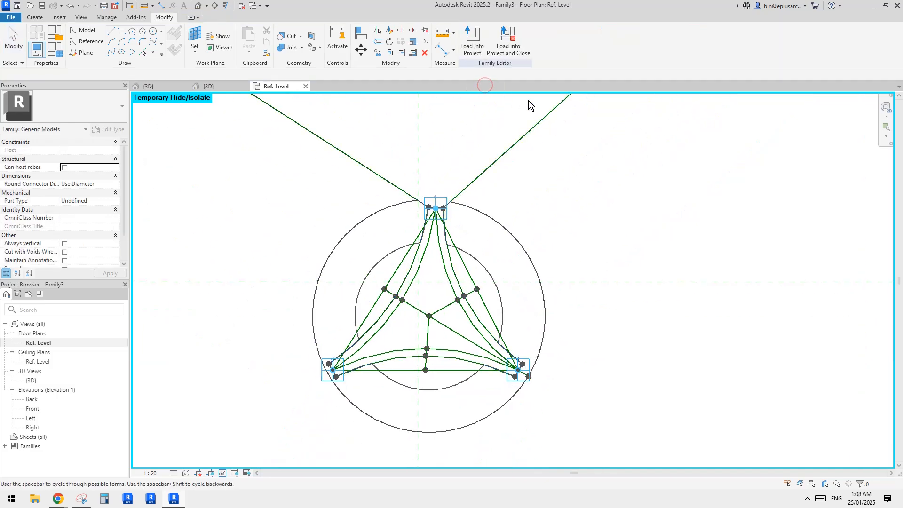
scroll(453, 205, "down", 2)
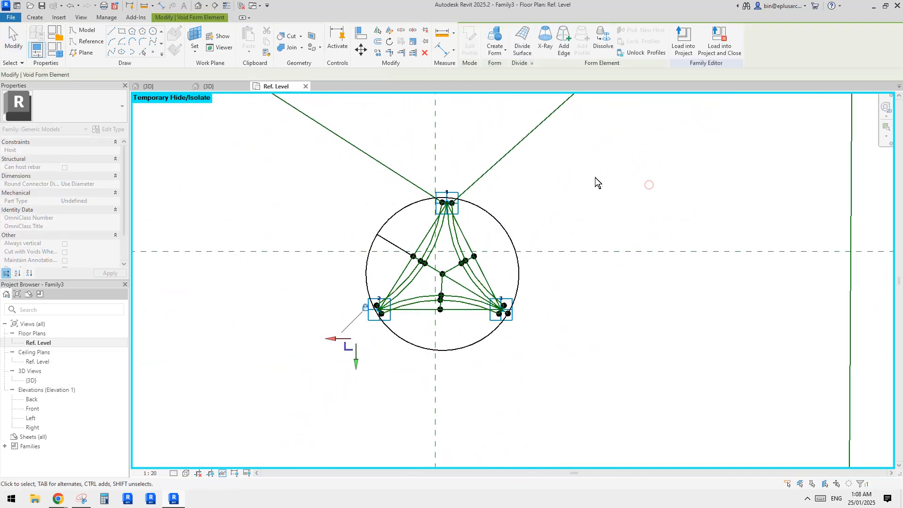
Examine the cut revolved form and the surrounding void forms in the 3D view
left_click(199, 6)
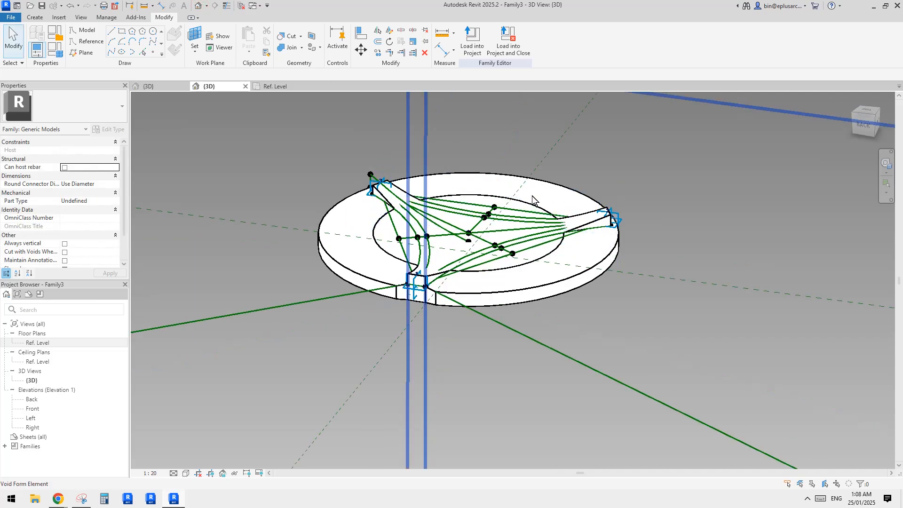
scroll(533, 201, "down", 4)
middle_click_drag(533, 201, 535, 219, "shift")
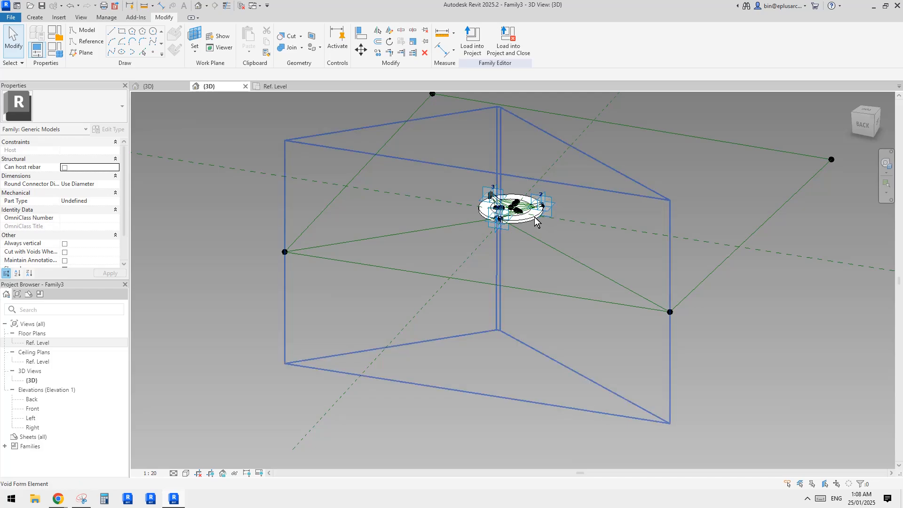
scroll(533, 220, "down", 3)
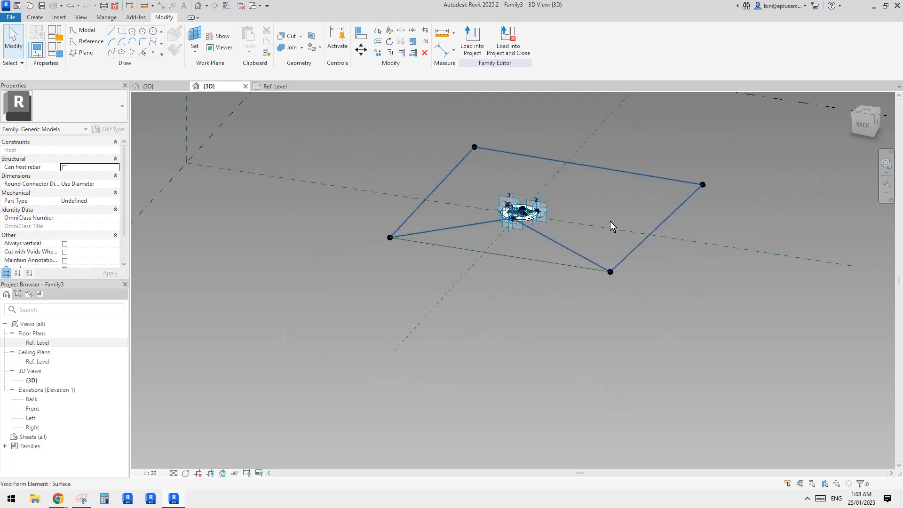
middle_click_drag(610, 221, 640, 213, "shift")
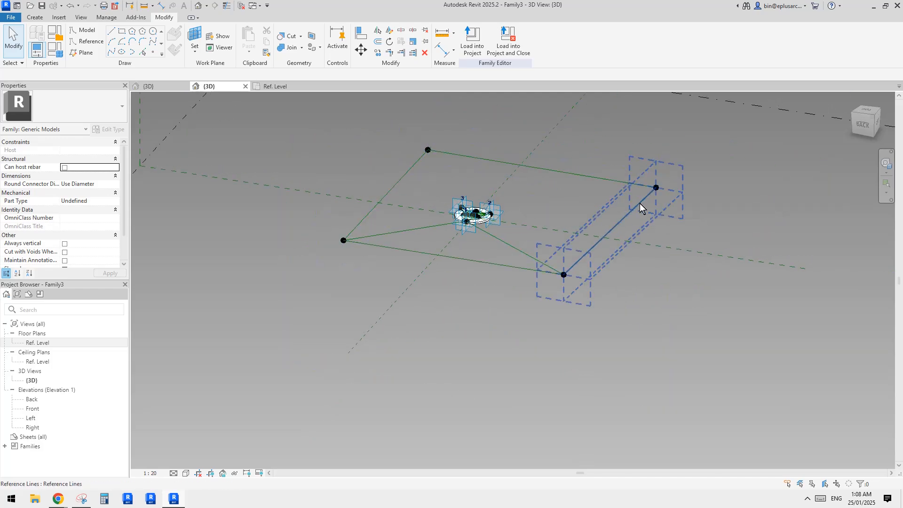
scroll(479, 220, "up", 2)
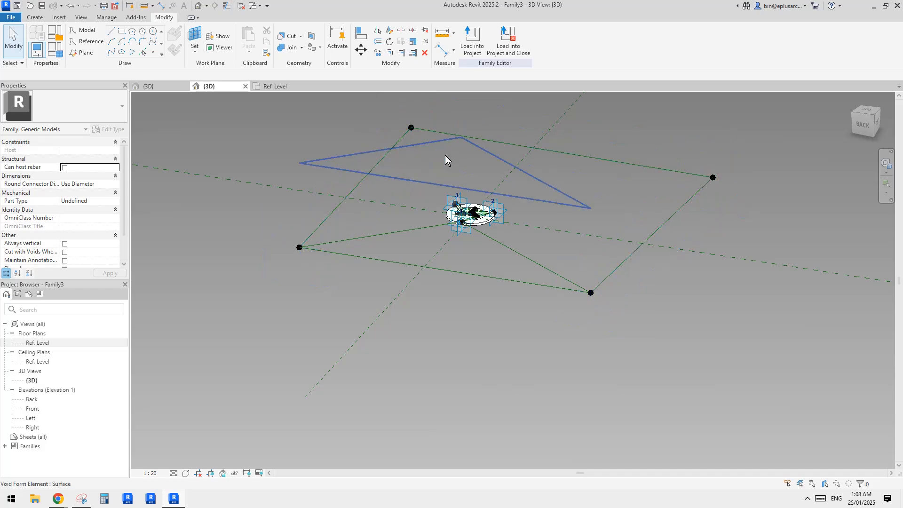
Give the larger void form a negative offset so that it extends below the reference level through the revolved form
left_click(488, 167)
scroll(488, 167, "up", 2)
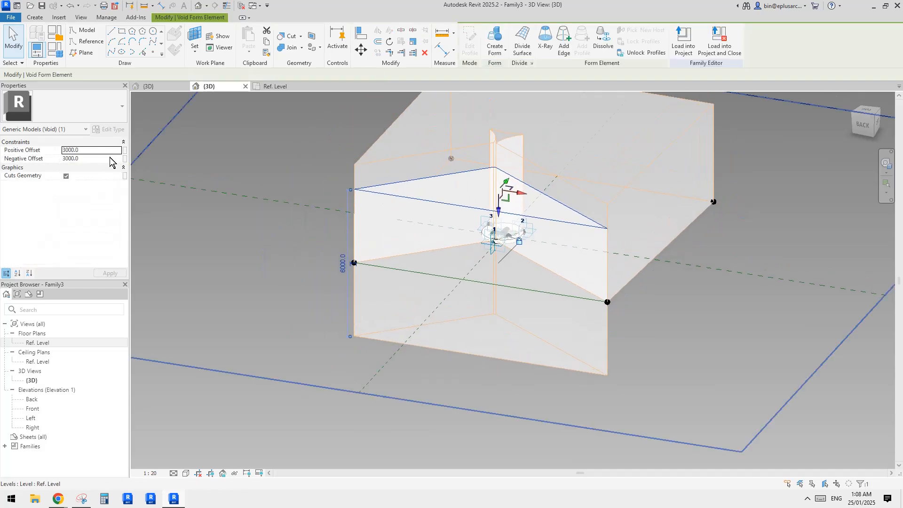
middle_click_drag(548, 210, 534, 213)
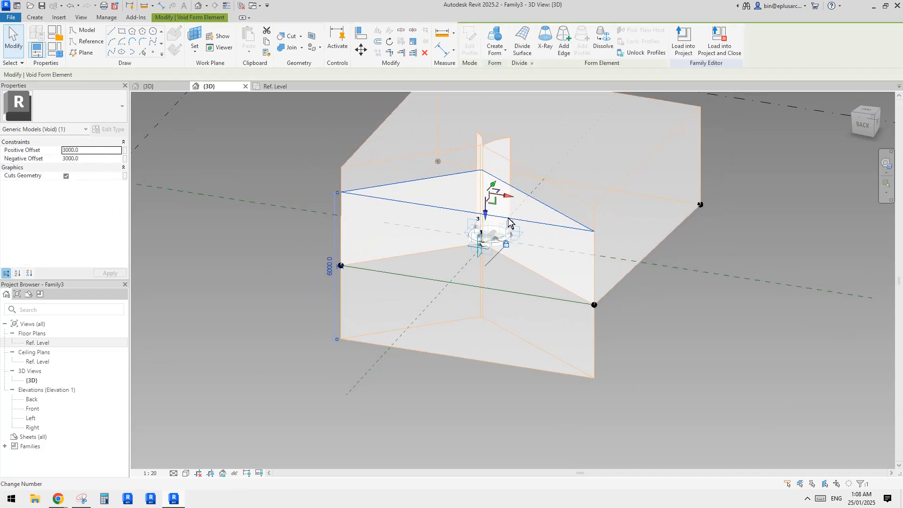
key("Delete")
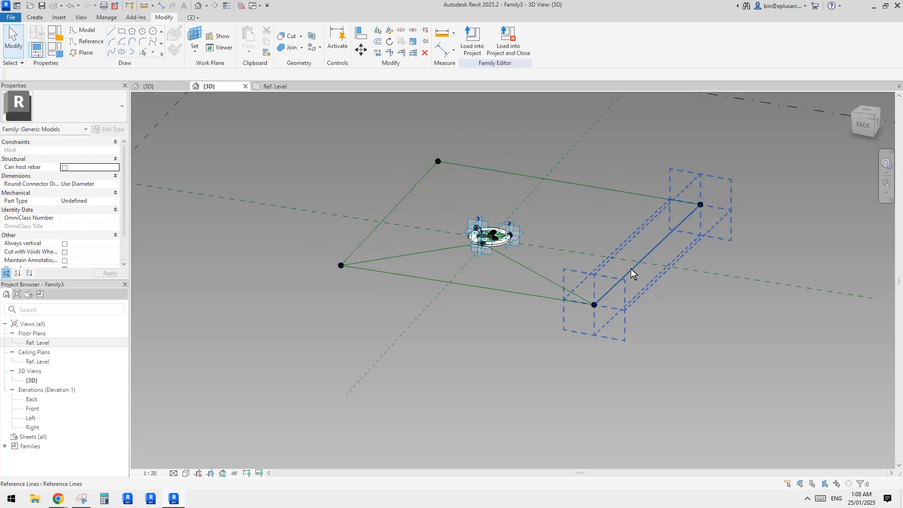
scroll(501, 245, "up", 5)
scroll(517, 242, "up", 3)
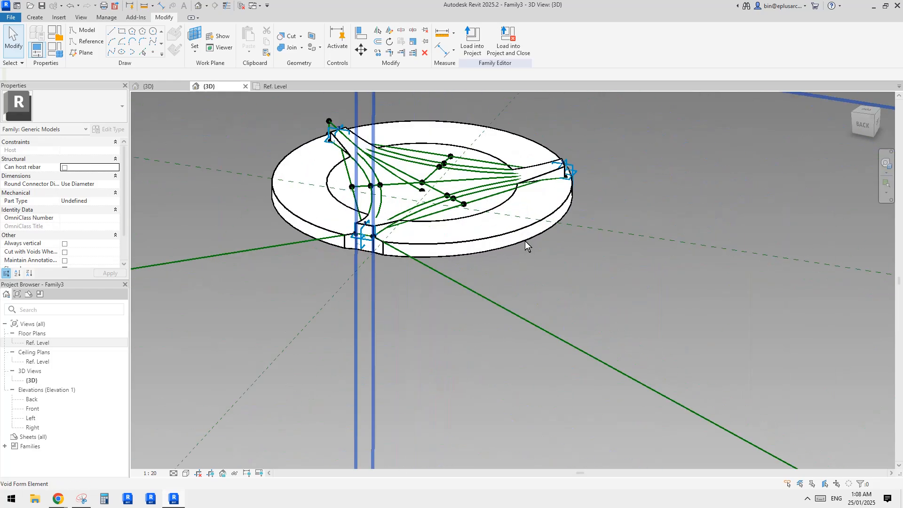
left_click(521, 230)
scroll(521, 230, "down", 10)
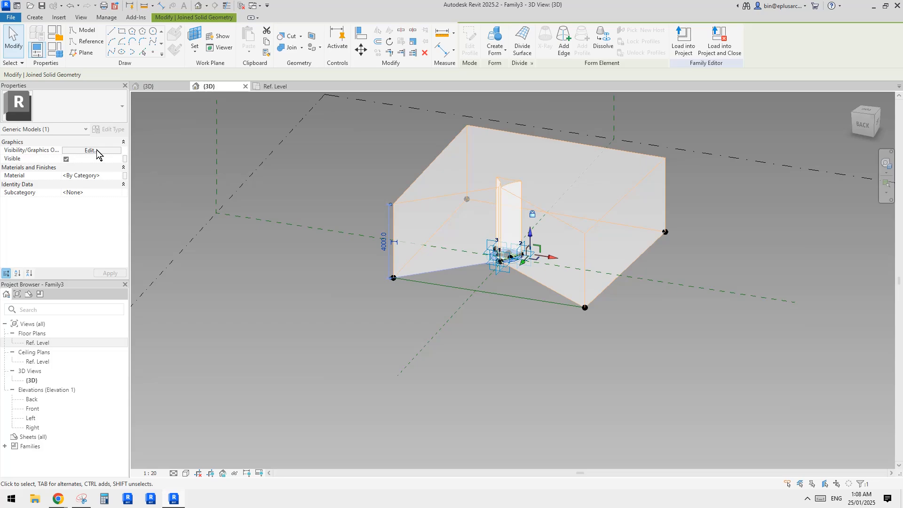
left_click(525, 202)
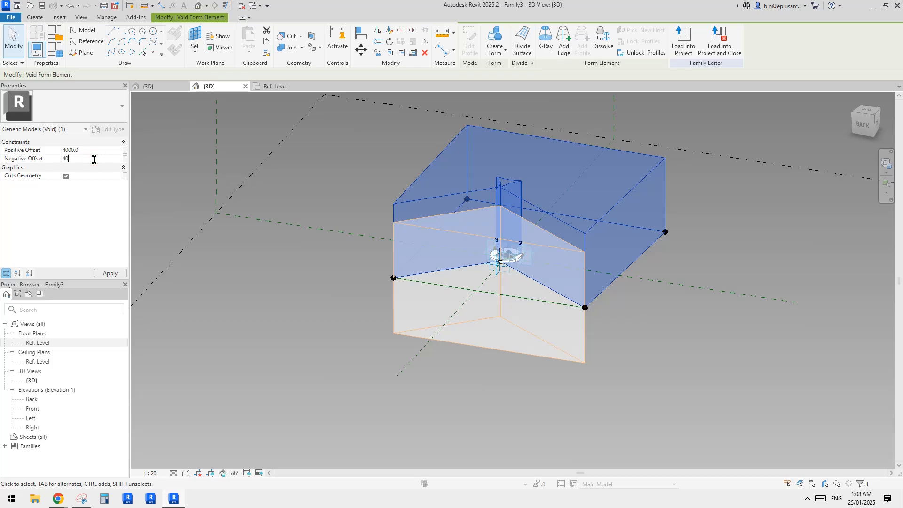
key("Delete")
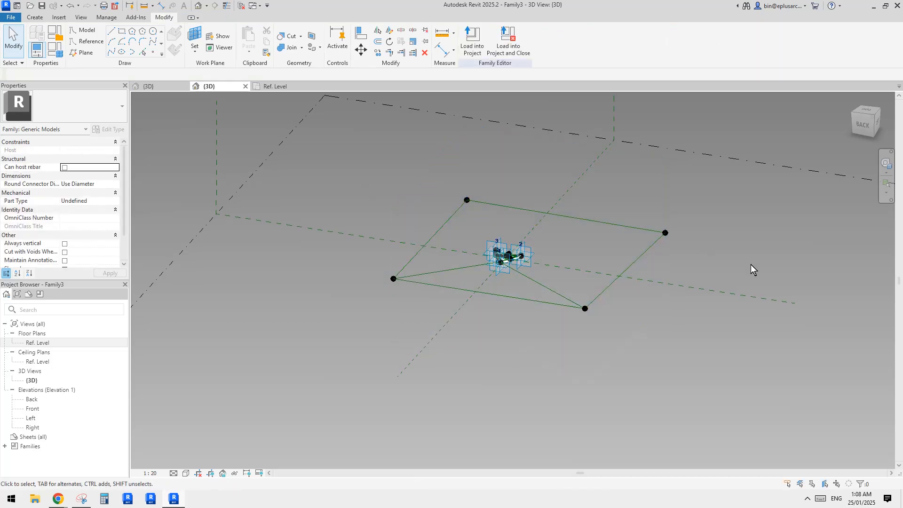
Examine the three-armed cut form from above and compare it with the finished panel arrangement in 20250120.rfa
middle_click_drag(749, 268, 492, 226, "shift")
scroll(492, 226, "up", 5)
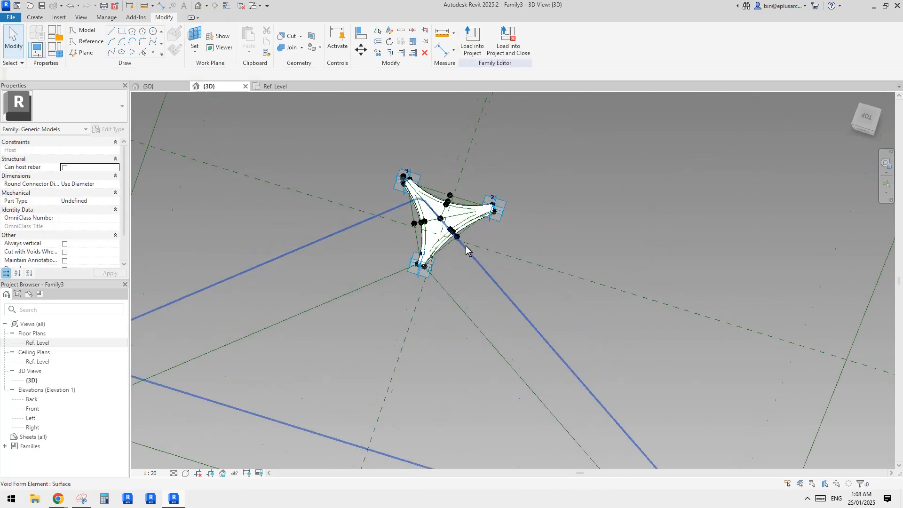
scroll(552, 272, "down", 2)
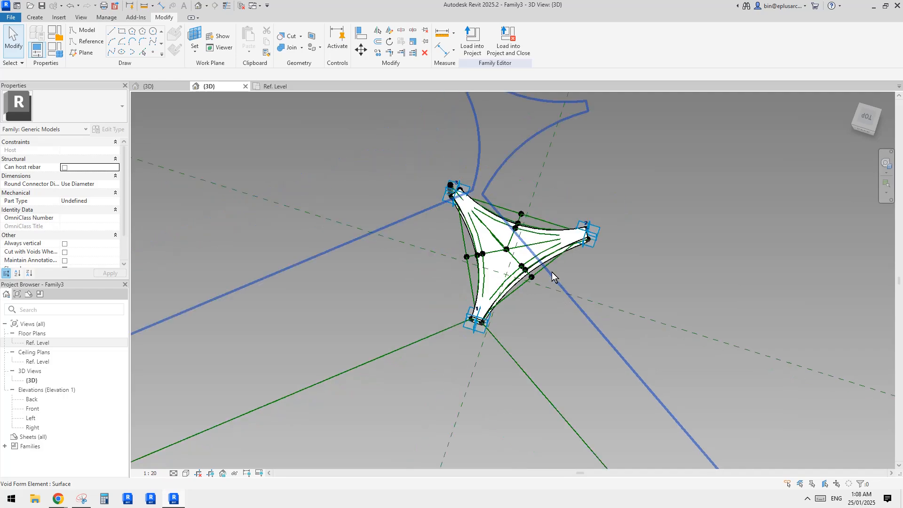
middle_click_drag(521, 261, 517, 258, "shift")
scroll(510, 272, "up", 1)
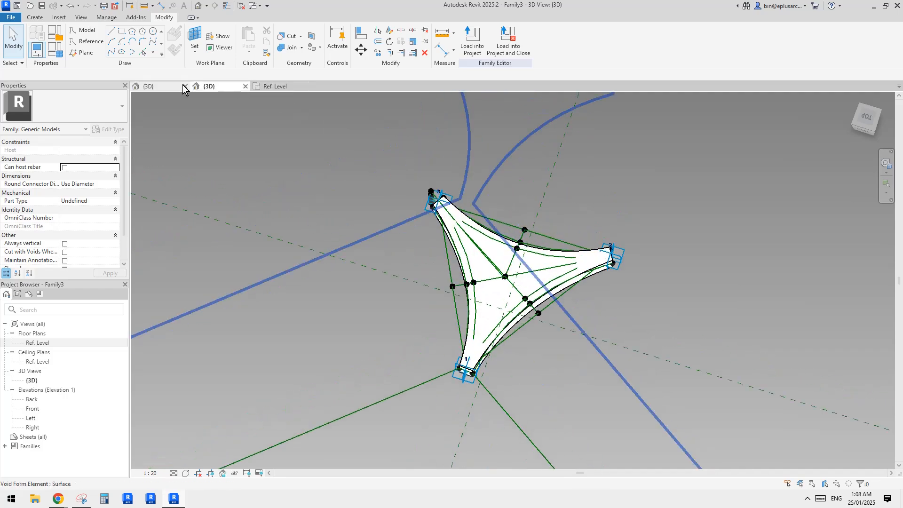
left_click(168, 85)
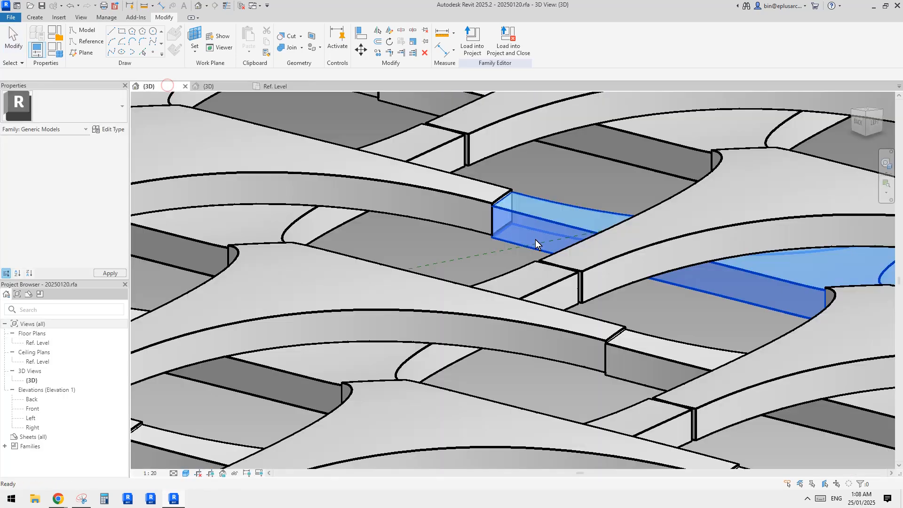
key("Escape")
left_click(230, 86)
left_click(279, 86)
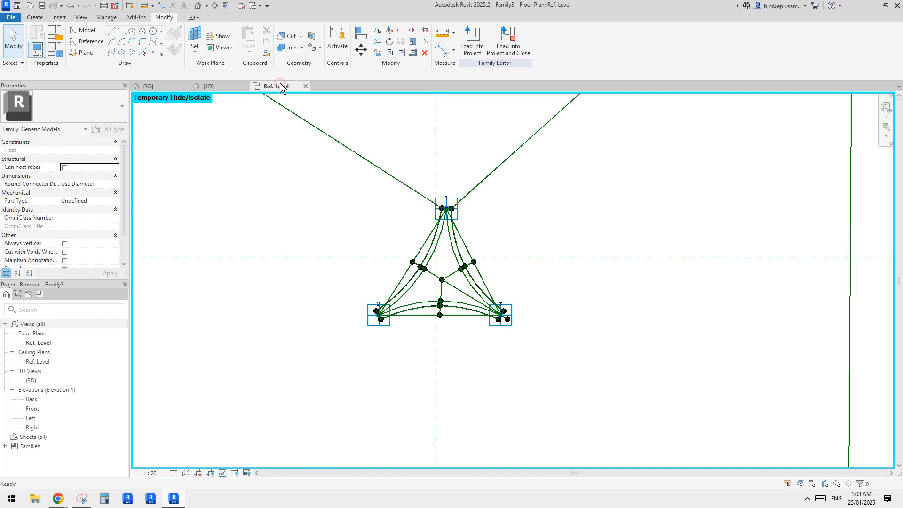
left_click(220, 85)
left_click(163, 85)
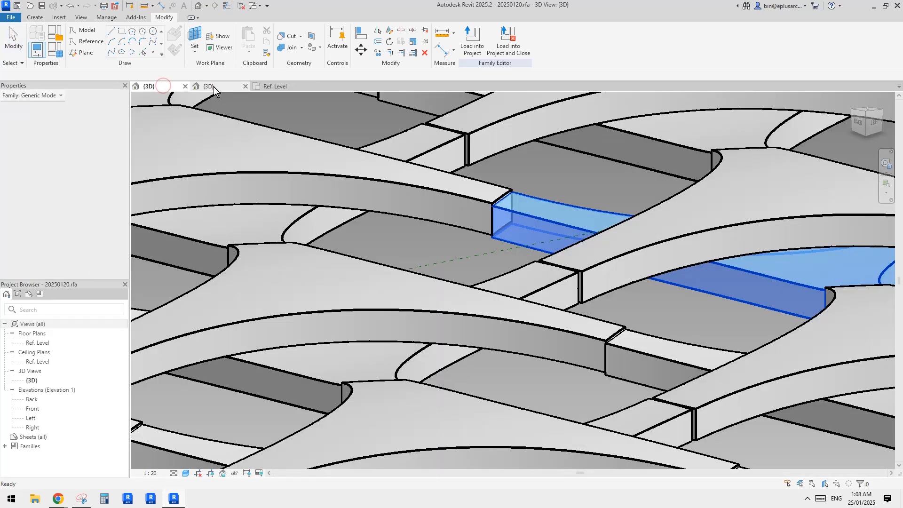
left_click(214, 87)
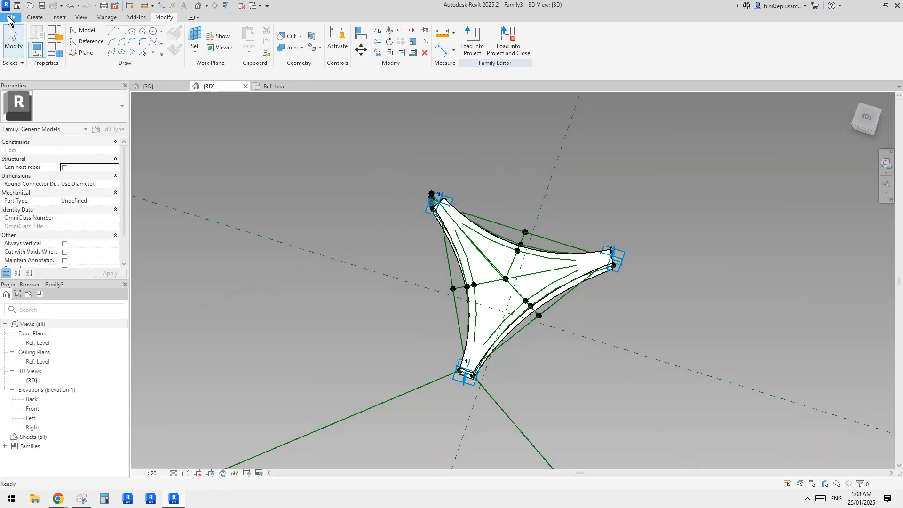
Create a new family from the Metric Generic Model Pattern Based.rft template
left_click(9, 18)
mouse_move(60, 54)
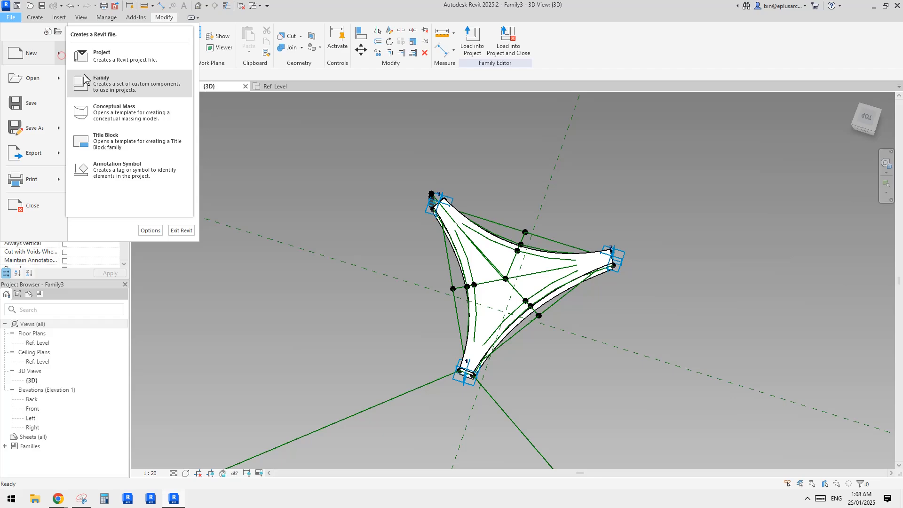
left_click(109, 80)
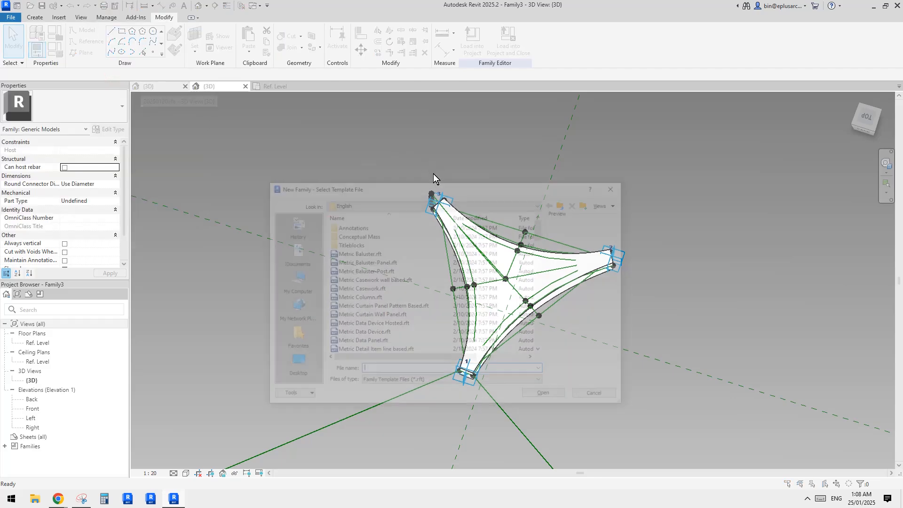
left_click(540, 246)
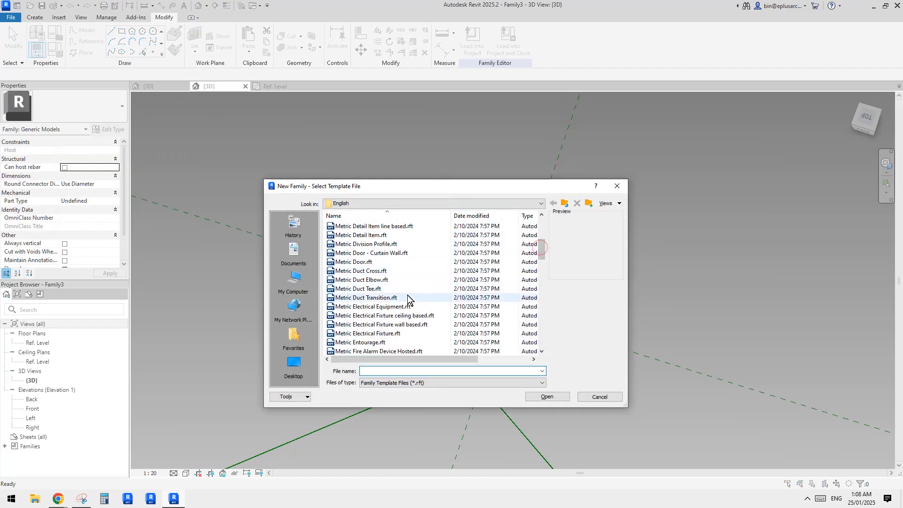
left_click(543, 279)
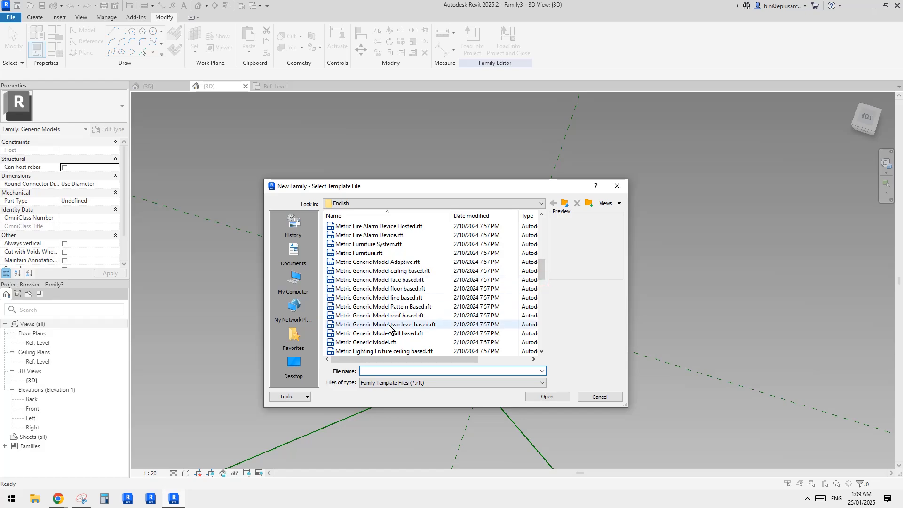
left_click(399, 306)
left_click(560, 397)
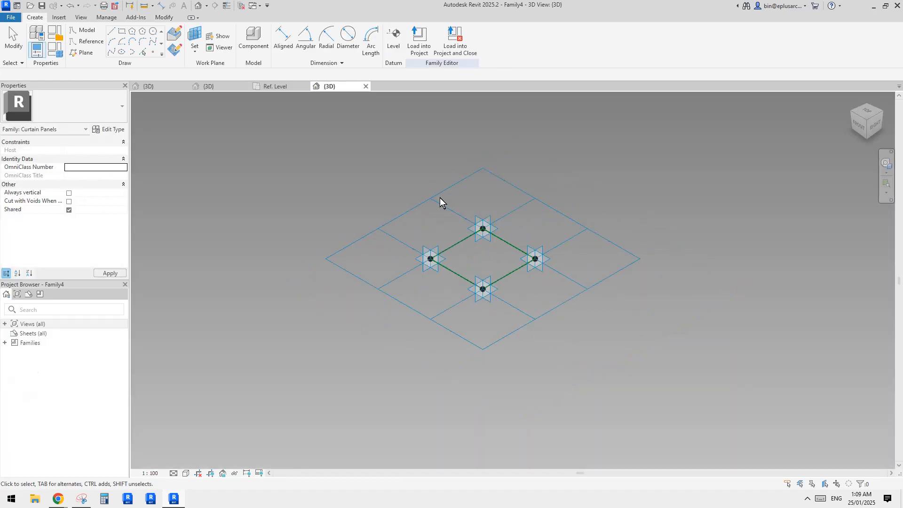
Change the tile pattern grid from Rectangle to the 1/2 Step pattern
left_click(437, 195)
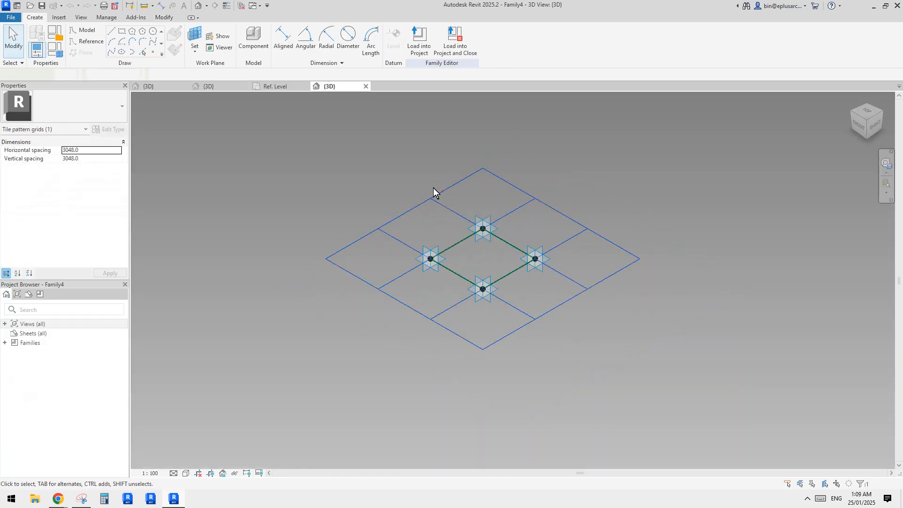
left_click(85, 106)
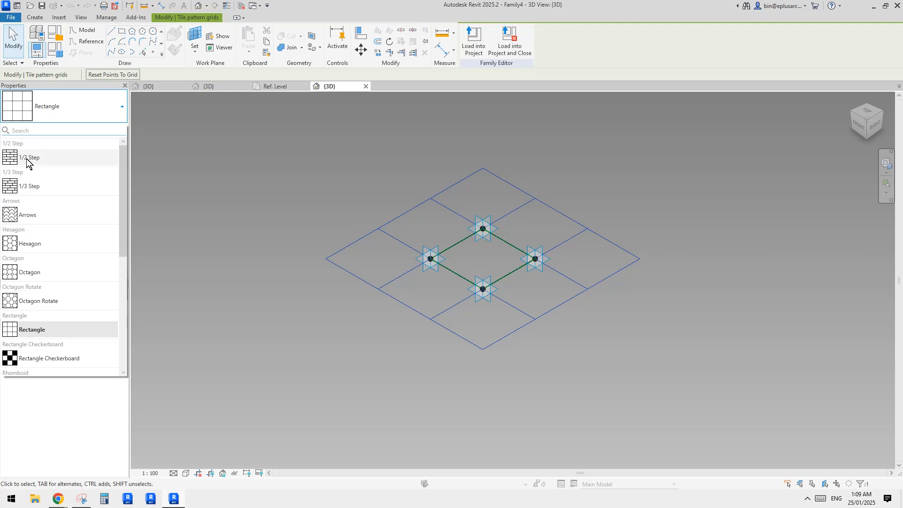
left_click(29, 158)
middle_click_drag(544, 232, 512, 292, "shift")
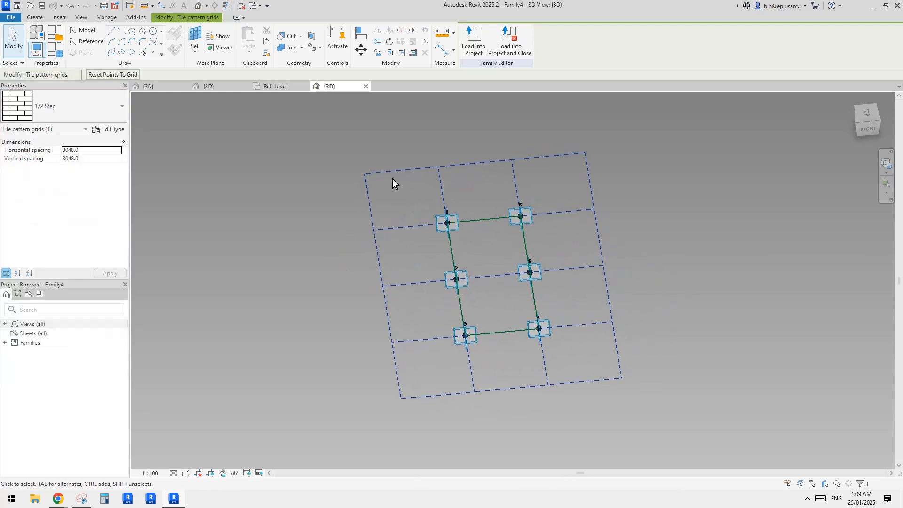
Return to the adaptive component's Ref. Level plan and load Family3 into Family4 only
left_click(260, 85)
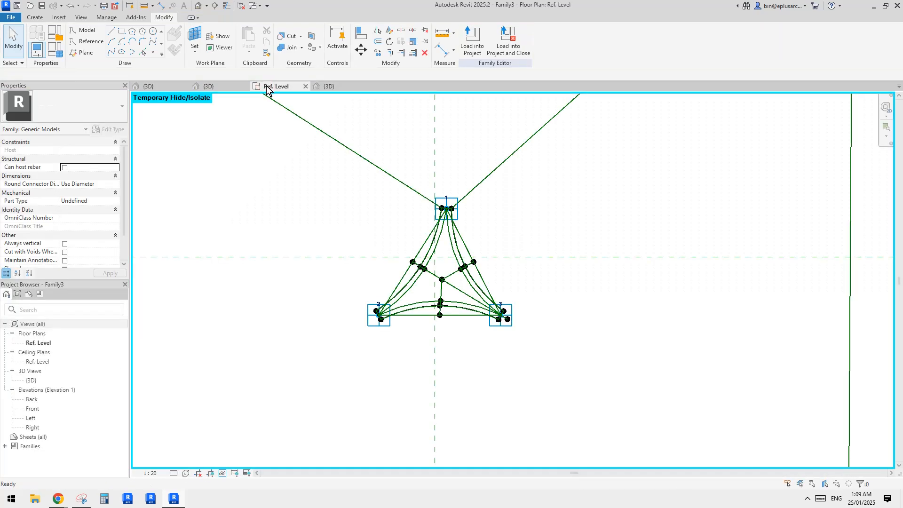
scroll(442, 211, "down", 3)
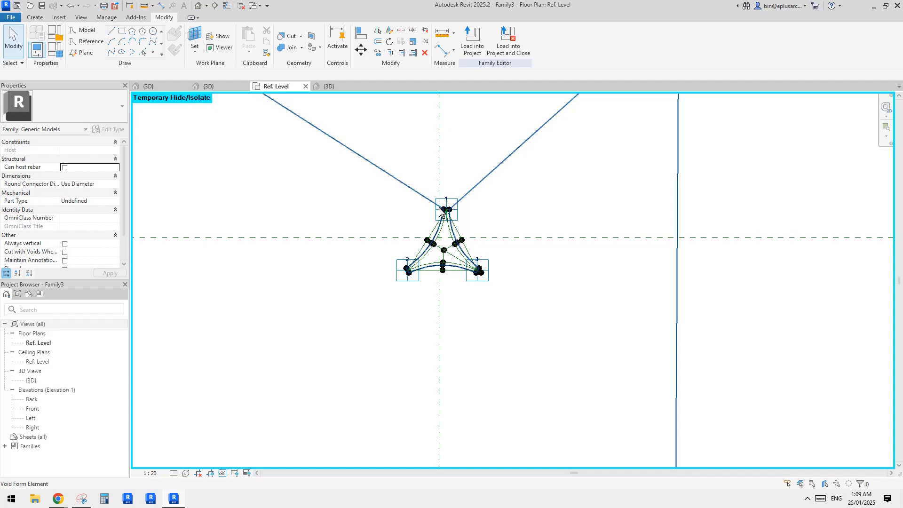
scroll(441, 213, "down", 3)
scroll(441, 216, "up", 2)
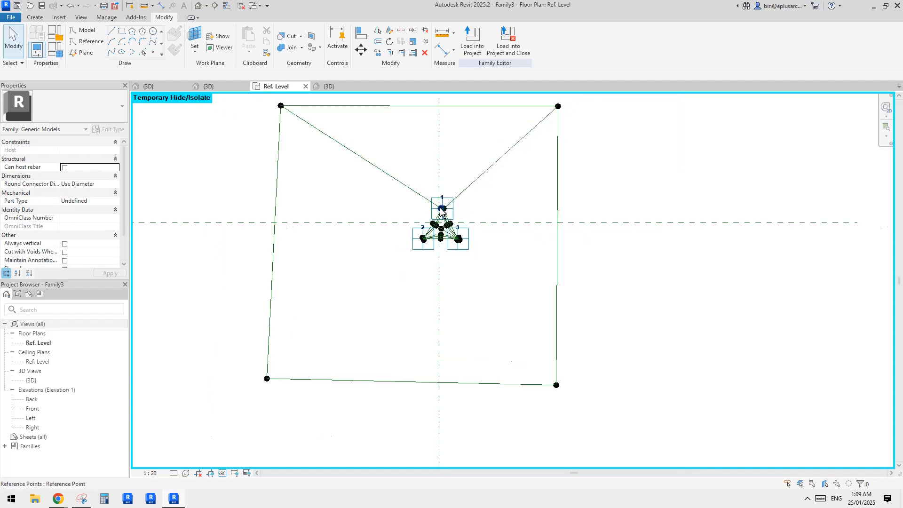
left_click(472, 46)
left_click(477, 203)
left_click(478, 211)
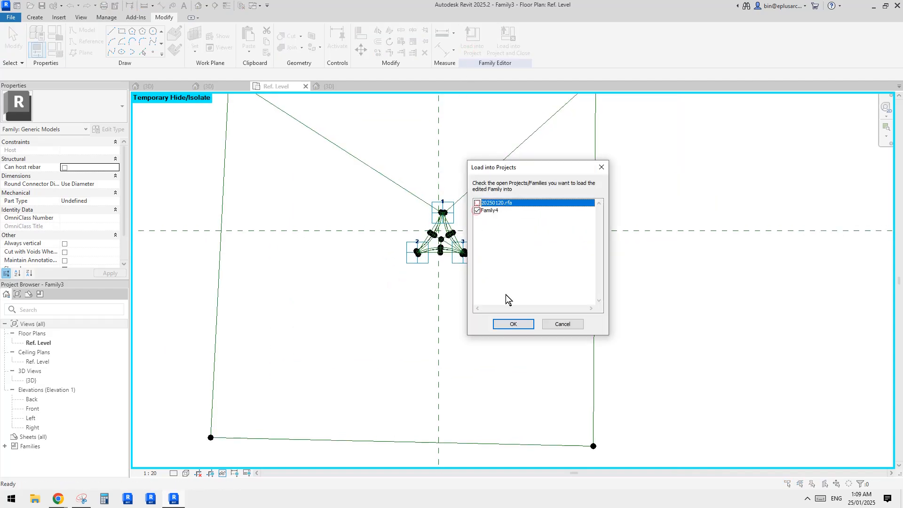
left_click(521, 324)
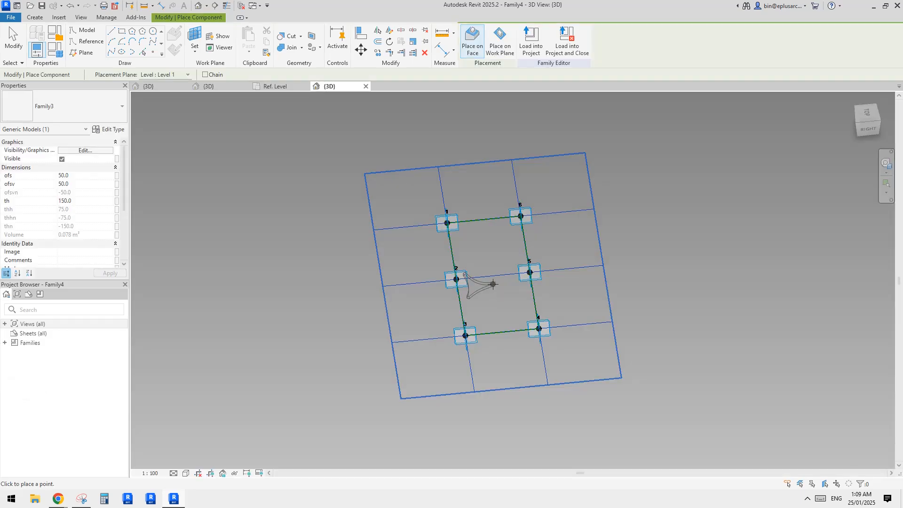
Place the Family3 component on the midpoints of the pattern's reference lines between points 1 and 2, 5 and 6, and 3 and 4
scroll(431, 252, "up", 2)
middle_click_drag(476, 263, 442, 242)
scroll(445, 245, "down", 1)
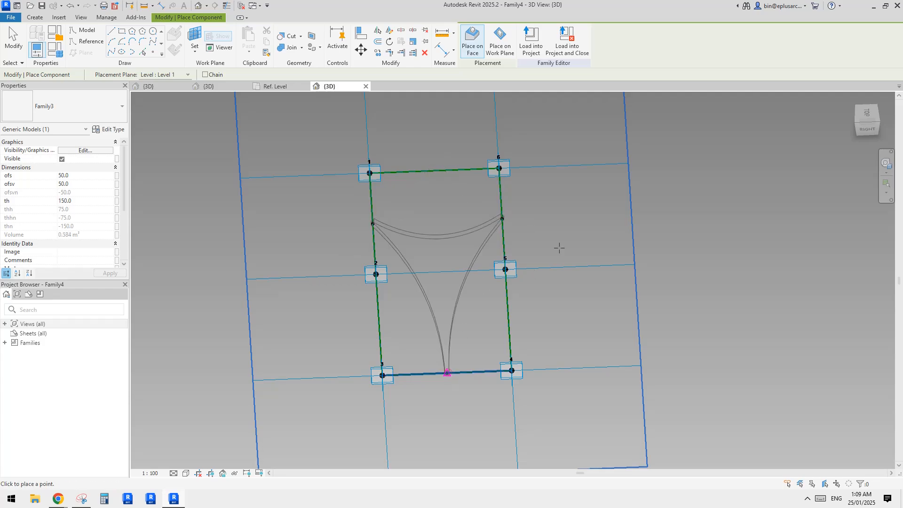
key("Escape")
left_click(485, 244)
middle_click_drag(478, 298, 526, 210, "shift")
key("Escape")
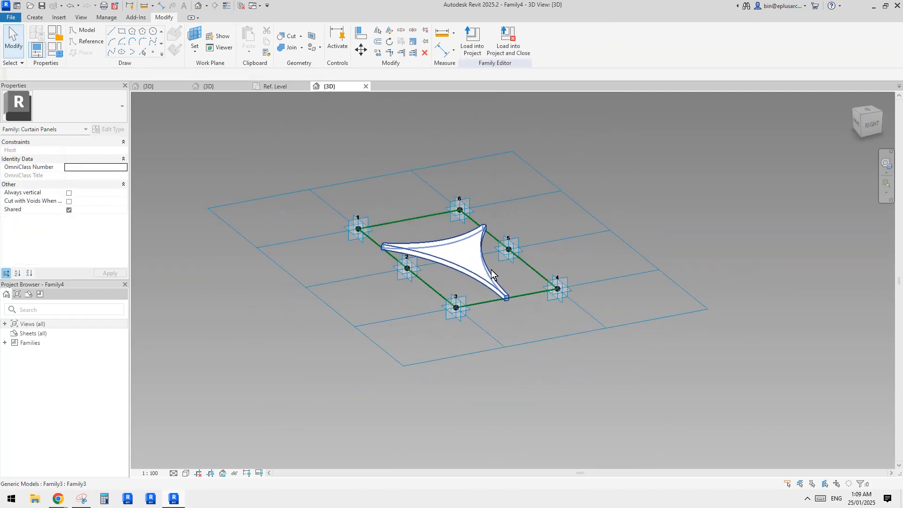
Set the tile pattern grid's horizontal and vertical spacing to 1000 and check the placed component from above
middle_click_drag(492, 273, 531, 230, "shift")
left_click(578, 184)
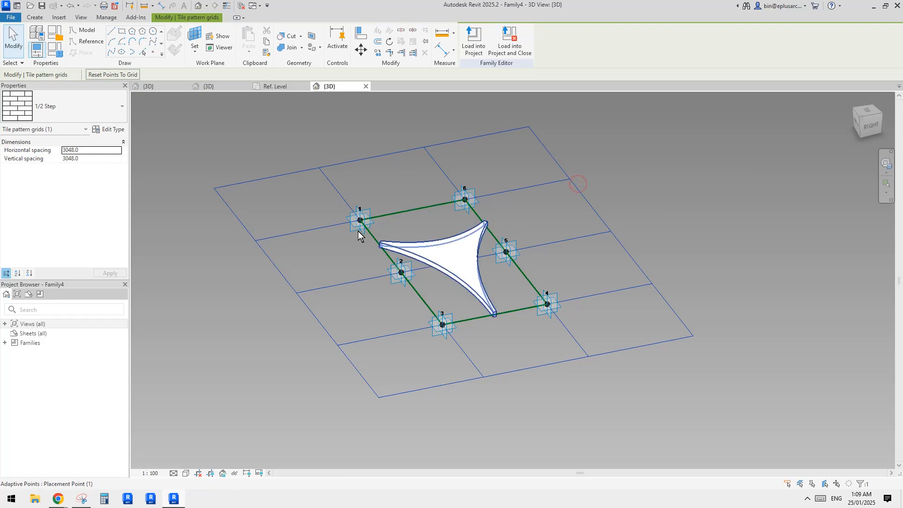
middle_click_drag(357, 231, 486, 331, "shift")
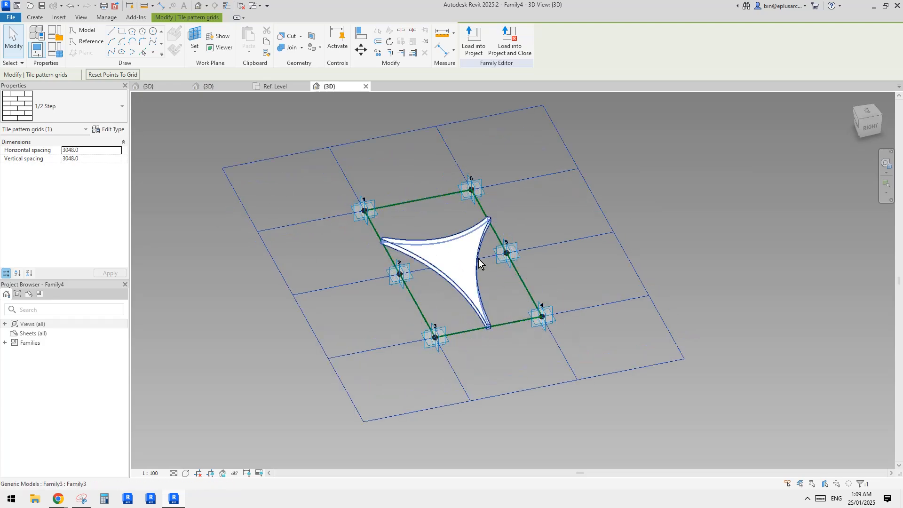
middle_click_drag(479, 263, 427, 210, "shift")
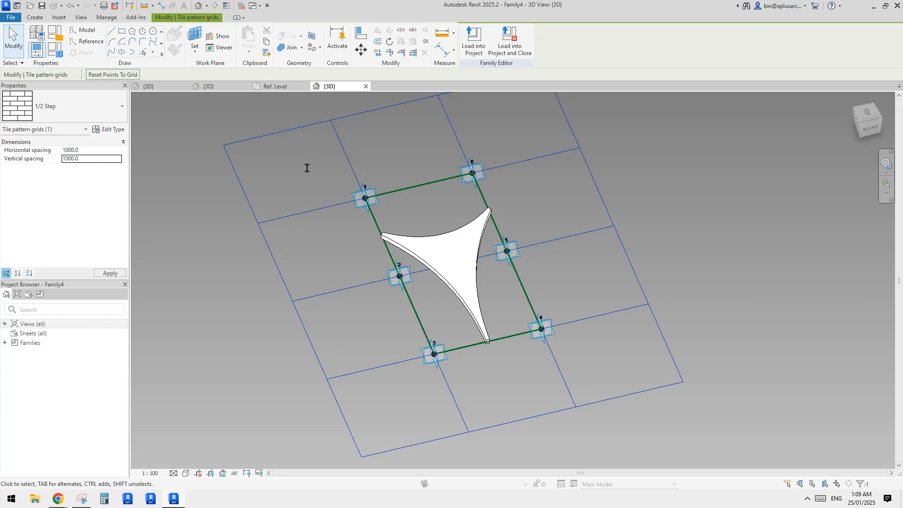
middle_click_drag(379, 196, 383, 246, "shift")
scroll(325, 183, "up", 5)
middle_click_drag(325, 182, 410, 249)
scroll(375, 201, "down", 1)
left_click(478, 208)
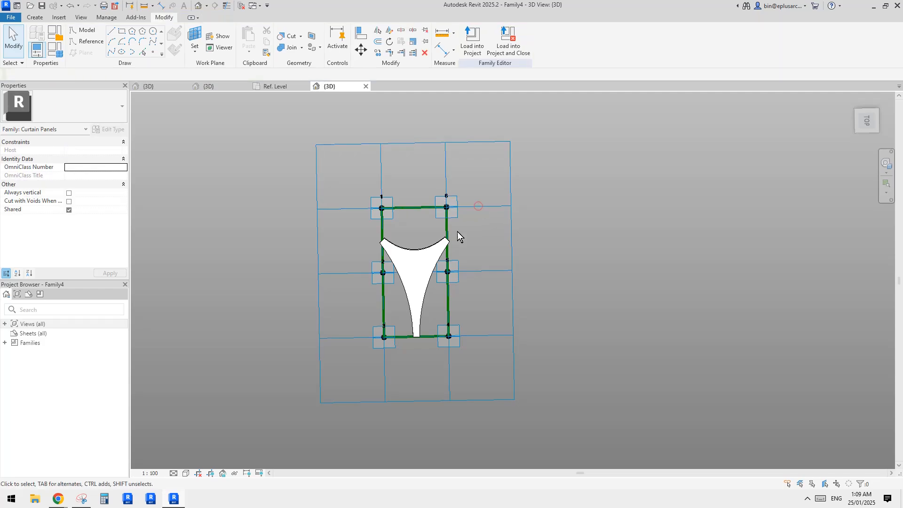
middle_click_drag(457, 232, 447, 244, "shift")
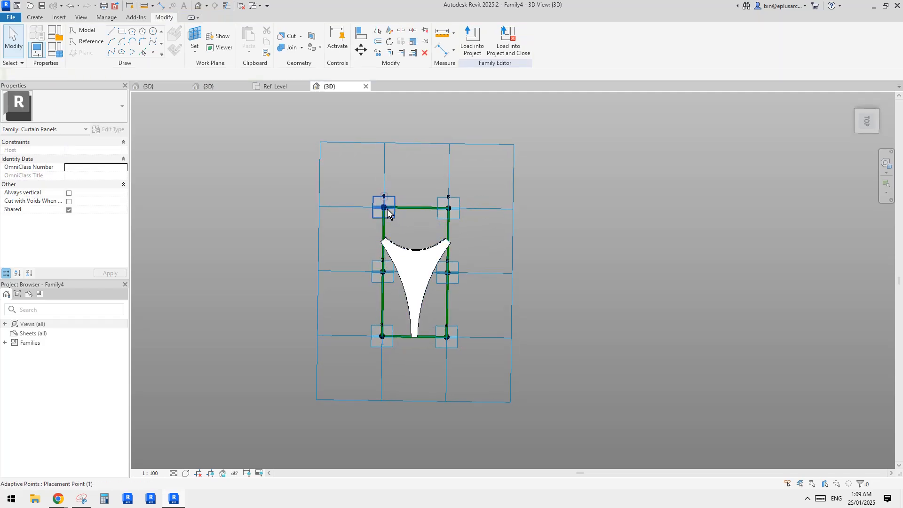
left_click(512, 269)
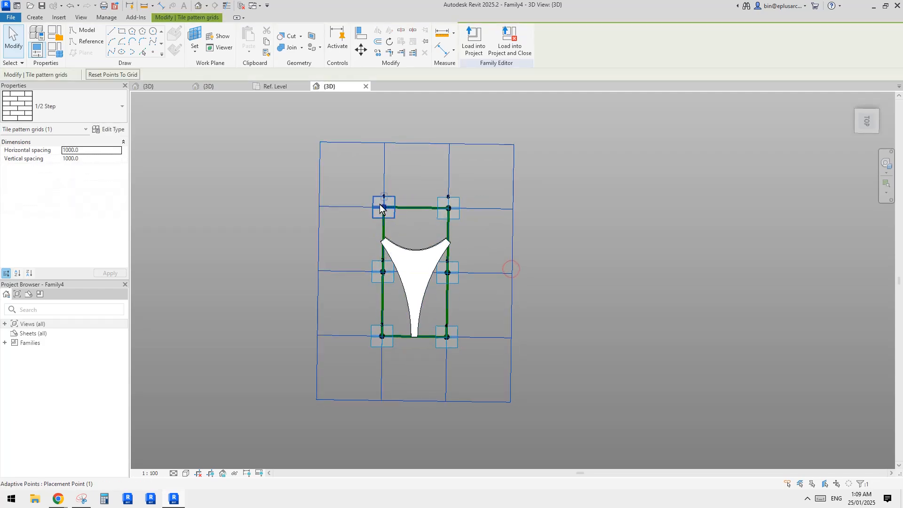
Set the tile pattern grid's vertical spacing to 1732.1, deselect it, and check the stretched panel in 3D
key("Tab")
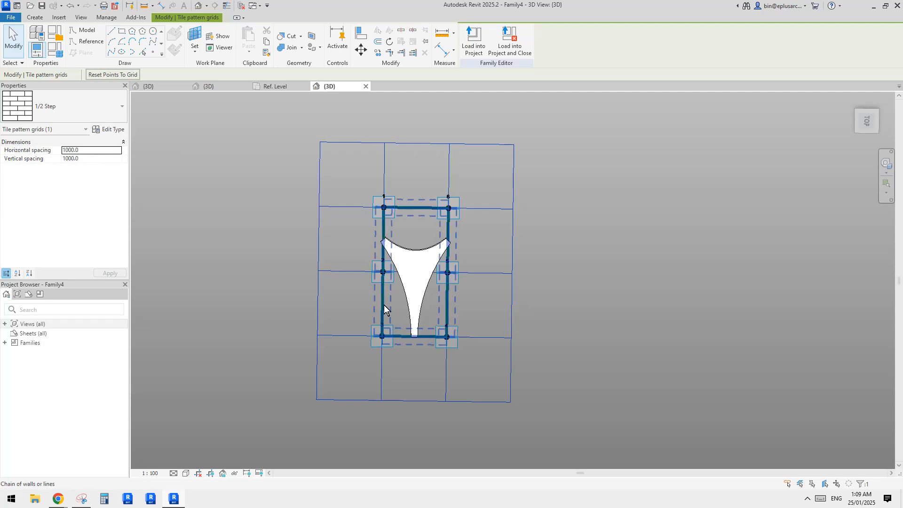
left_click(92, 157)
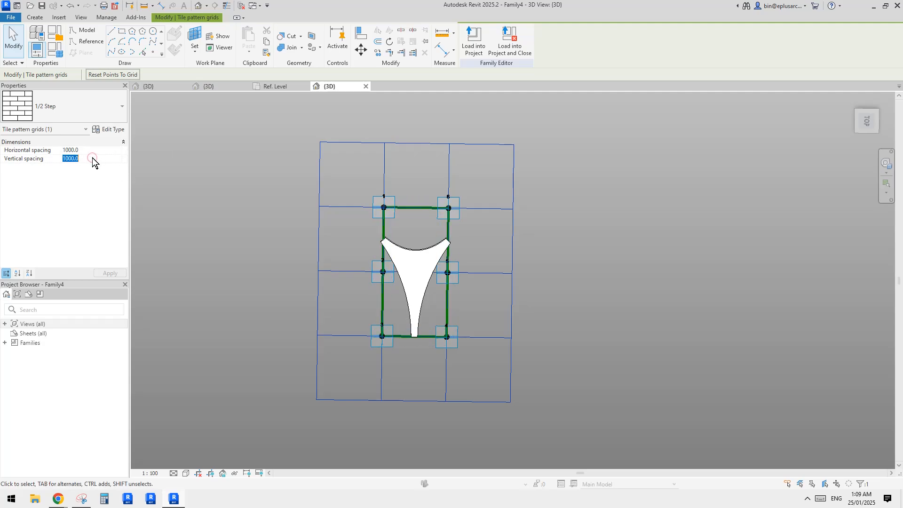
type("1732.1")
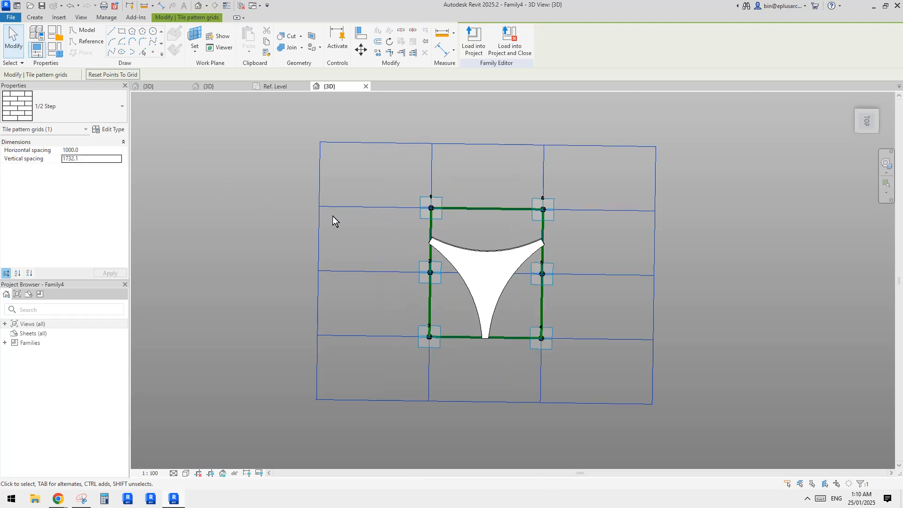
left_click(455, 232)
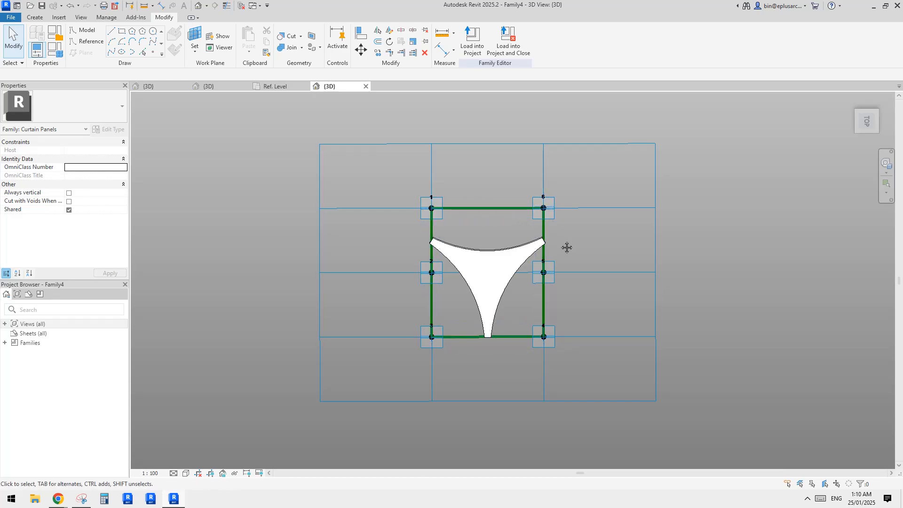
middle_click_drag(567, 248, 576, 158, "shift")
middle_click_drag(622, 278, 502, 262, "shift")
Set the placed Family3 component's ofs parameter to 100 and check its wider arms in 3D
left_click(521, 252)
scroll(502, 261, "up", 3)
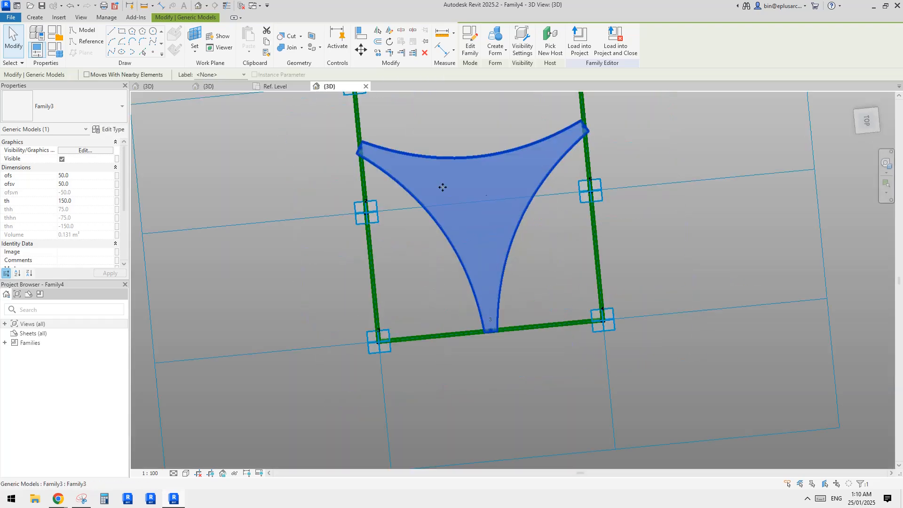
middle_click_drag(442, 187, 508, 242, "shift")
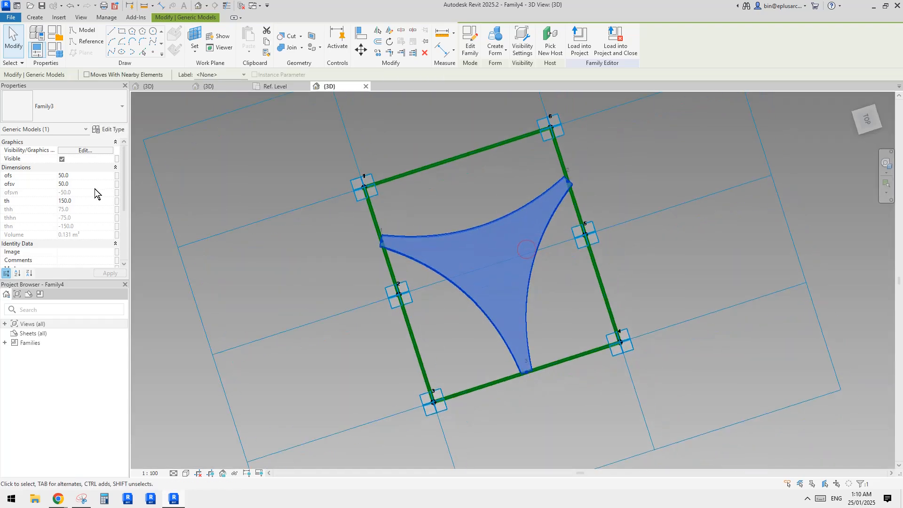
scroll(79, 174, "down", 2)
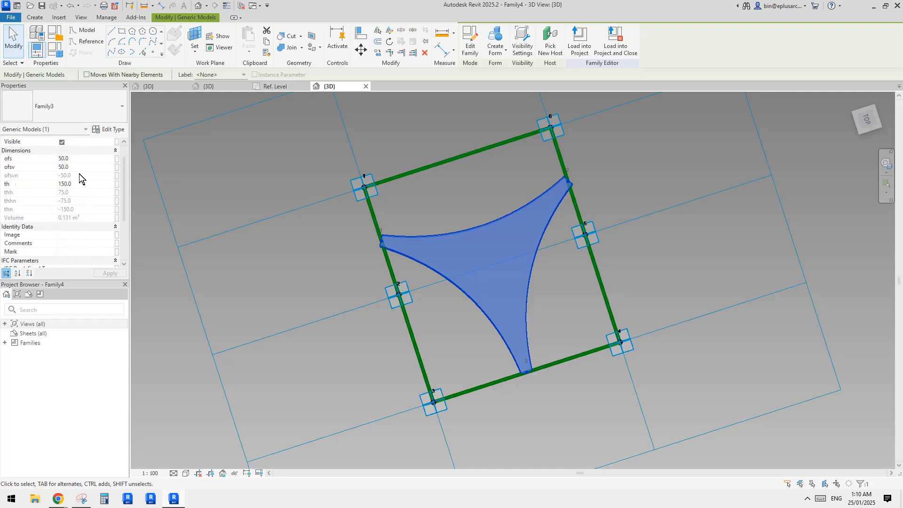
scroll(80, 174, "up", 2)
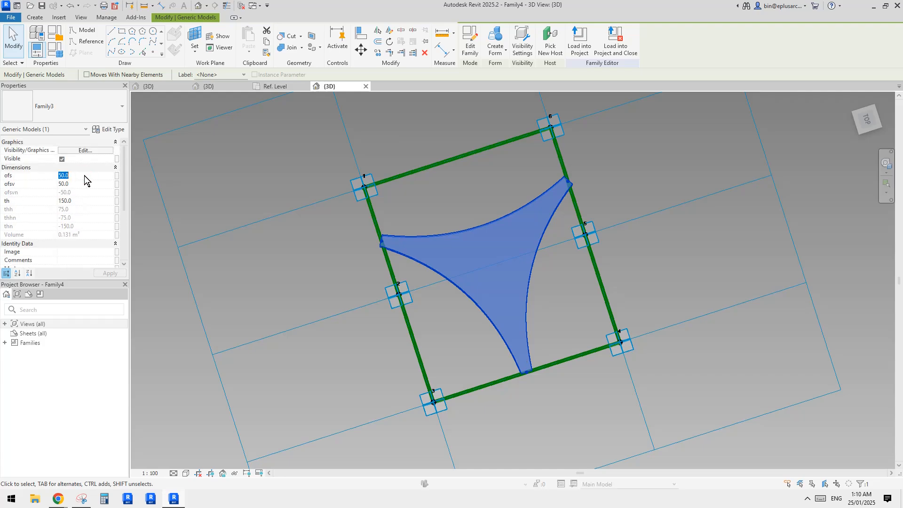
type("100")
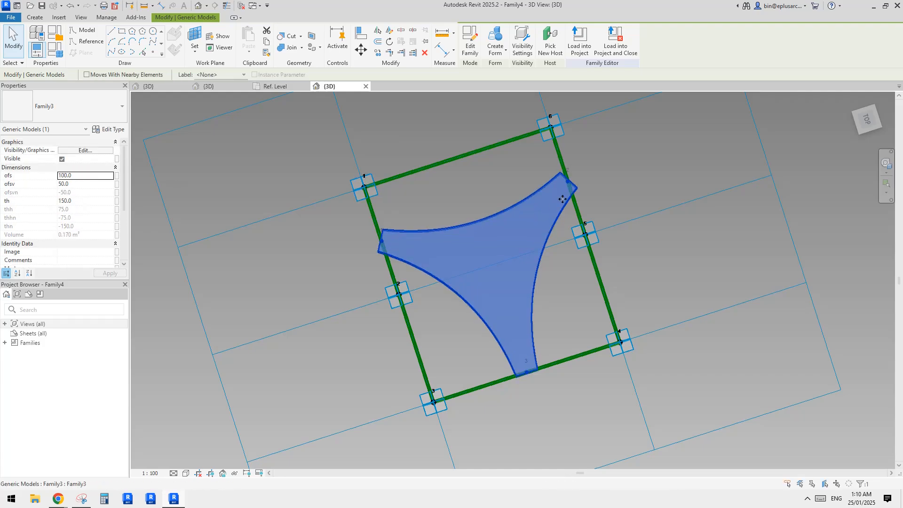
middle_click_drag(470, 188, 519, 211, "shift")
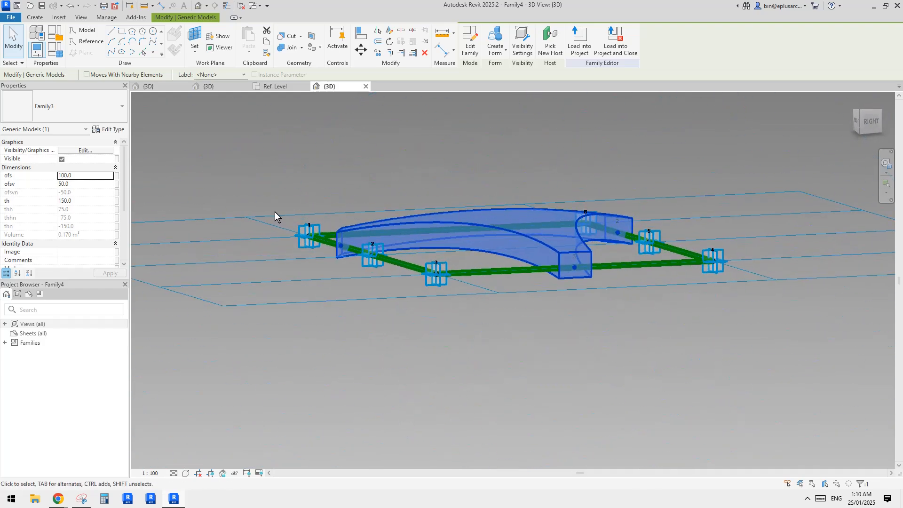
Try an ofsv value of 100 on the component and return it to 50
double_click(77, 184)
type("100")
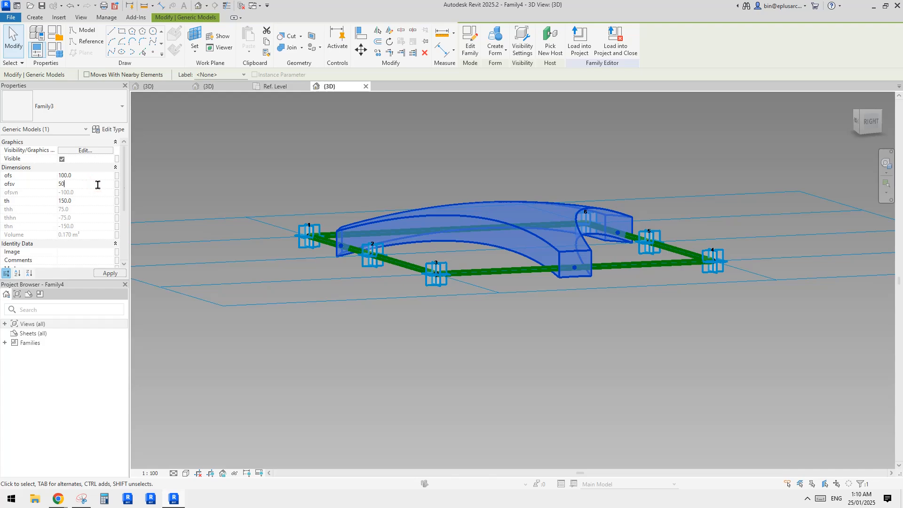
middle_click_drag(343, 218, 344, 235, "shift")
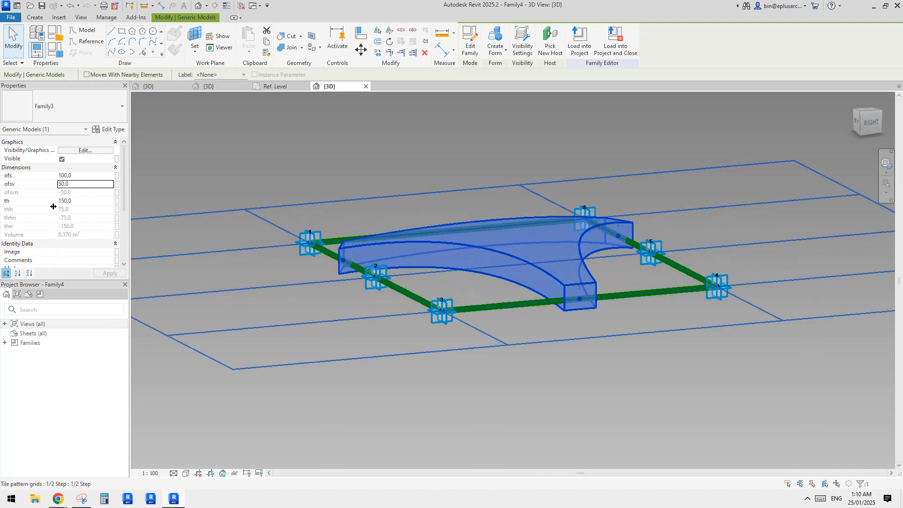
Set the component's th parameter to 100, check it from above, and deselect it
left_click(91, 202)
type("100")
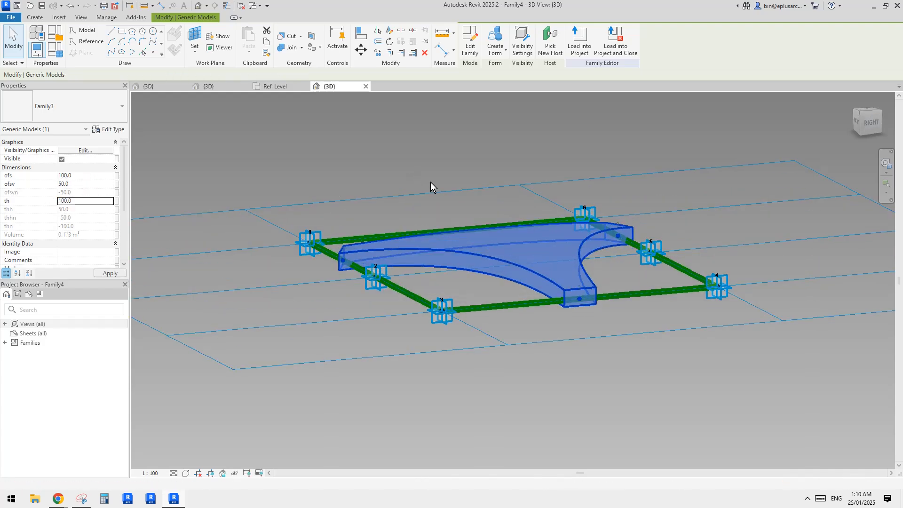
middle_click_drag(430, 182, 450, 334, "shift")
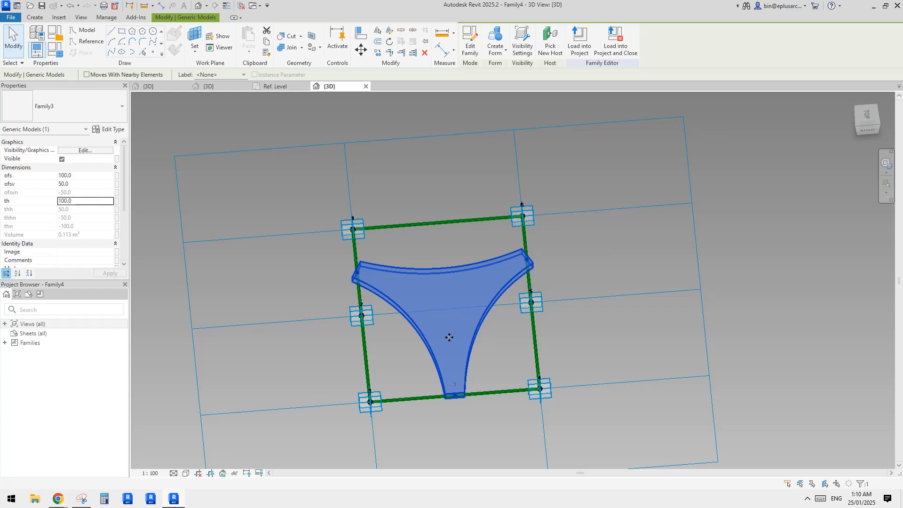
left_click(258, 172)
Place a second, opposite-facing Family3 component on the midpoints between points 2 and 3, 4 and 5, and 1 and 6
left_click(34, 17)
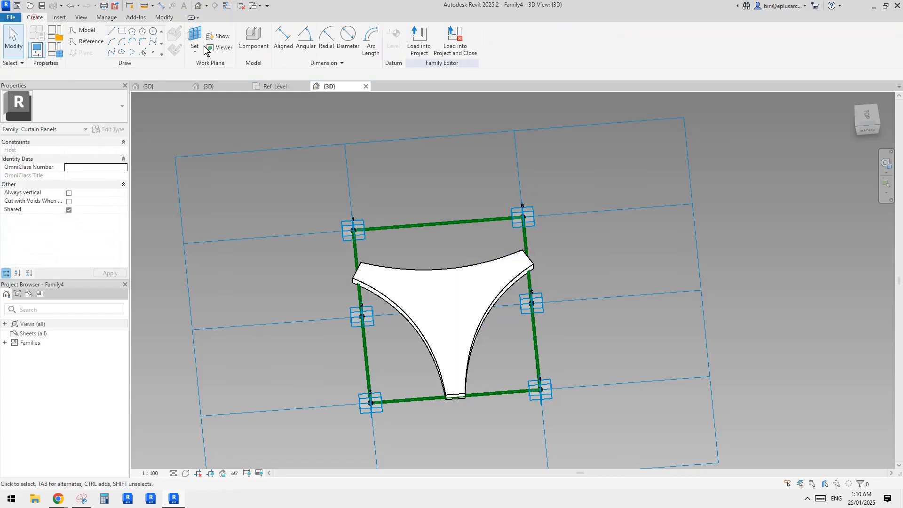
left_click(254, 38)
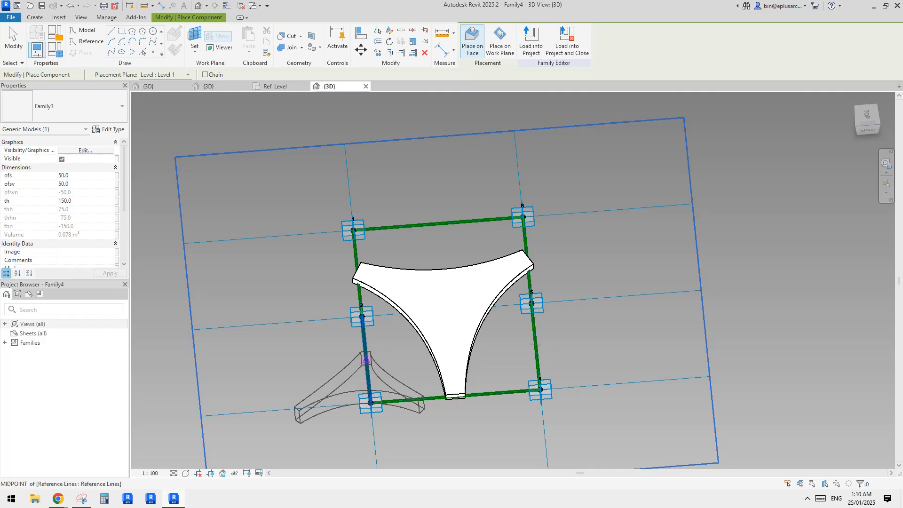
left_click(366, 360)
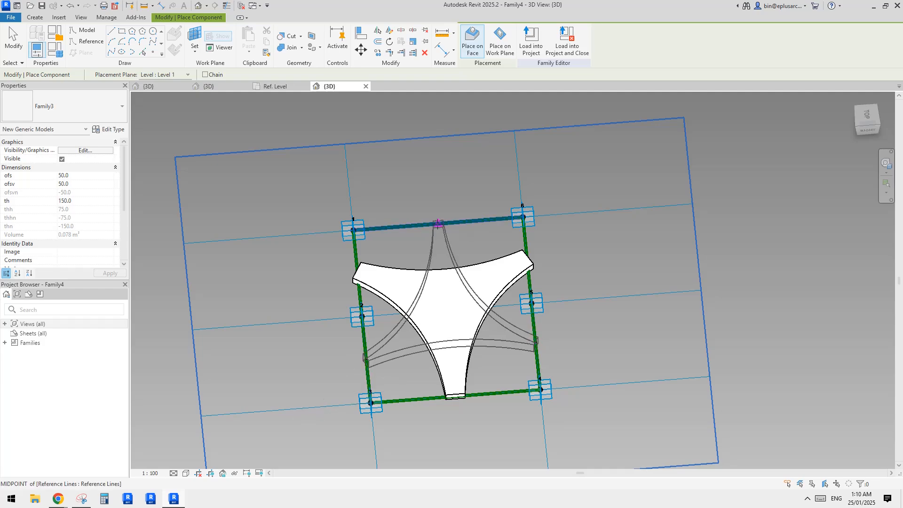
left_click(510, 236)
key("Escape")
key("Escape")
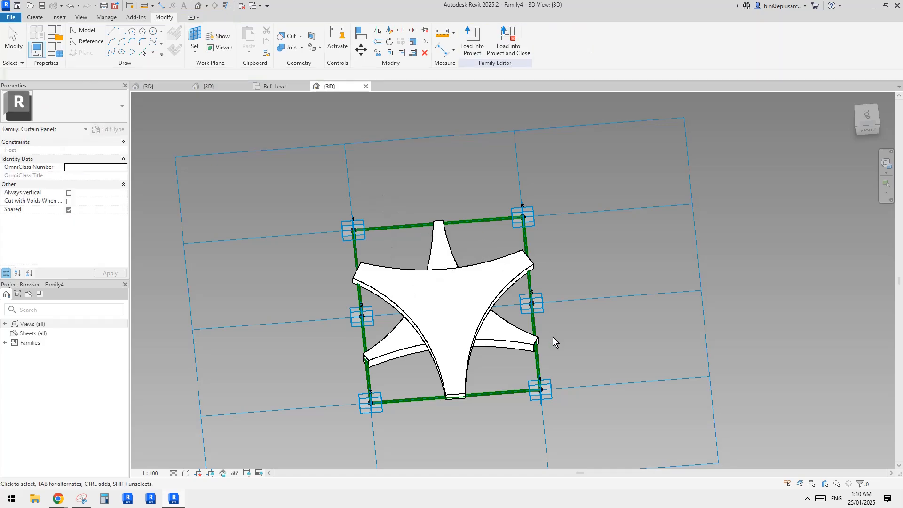
Correct the normalized curve parameter of the second component's placement point 2 to centre it between points 4 and 5
left_click(537, 350)
scroll(541, 329, "up", 8)
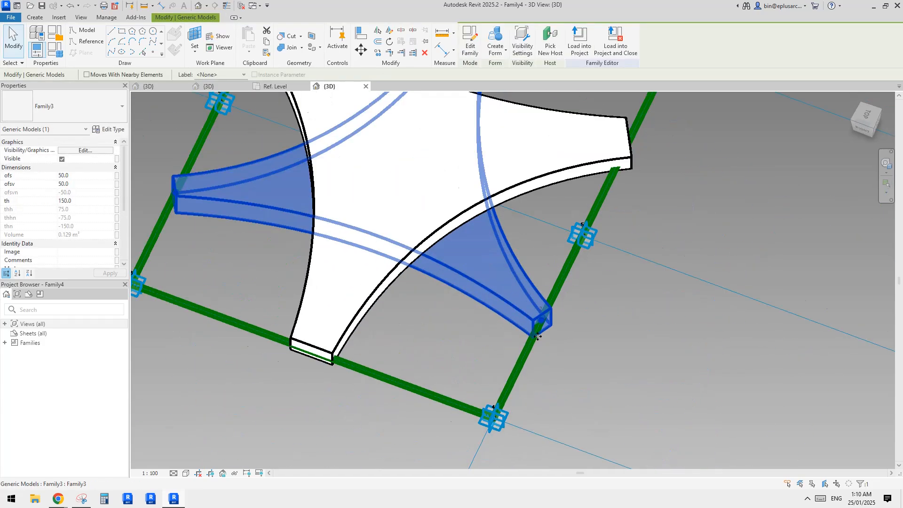
left_click(542, 318)
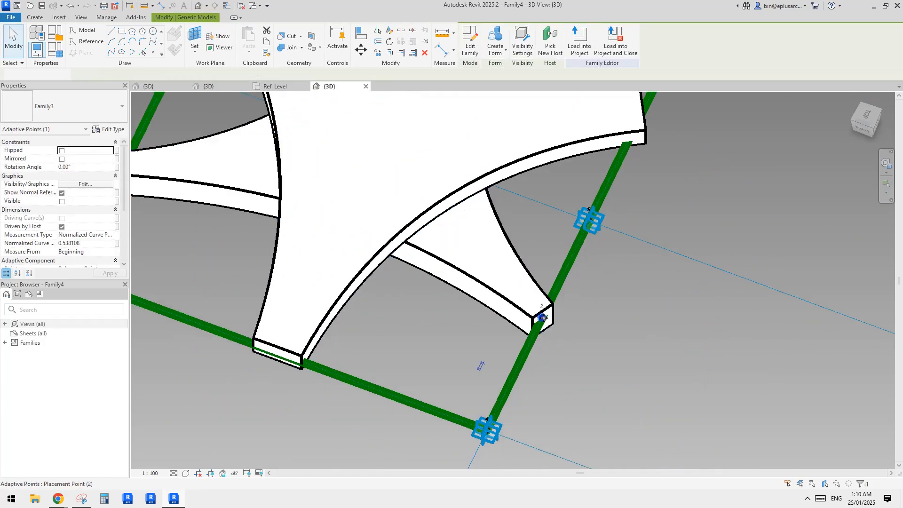
middle_click_drag(570, 332, 515, 330, "shift")
left_click(95, 244)
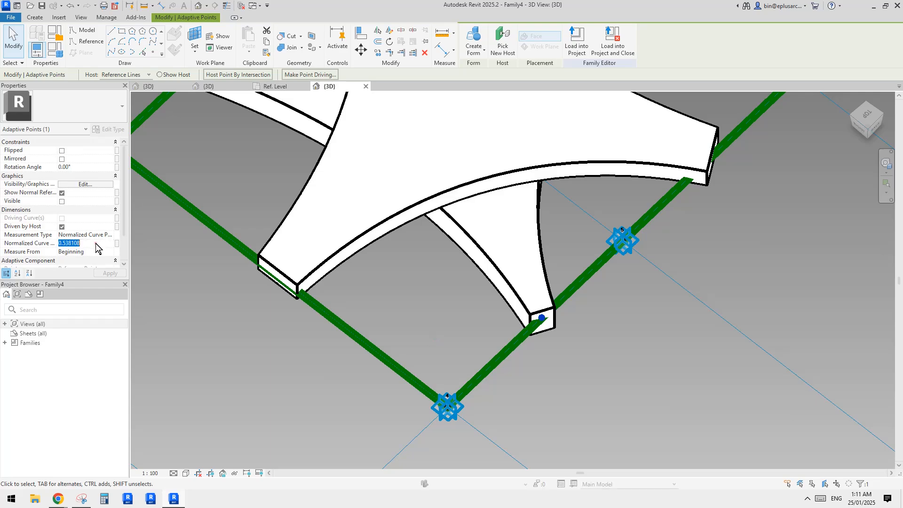
key("BackSpace")
key("Escape")
Compare the two Family3 components' dimension parameters and opposing curvature from the side
scroll(532, 317, "down", 5)
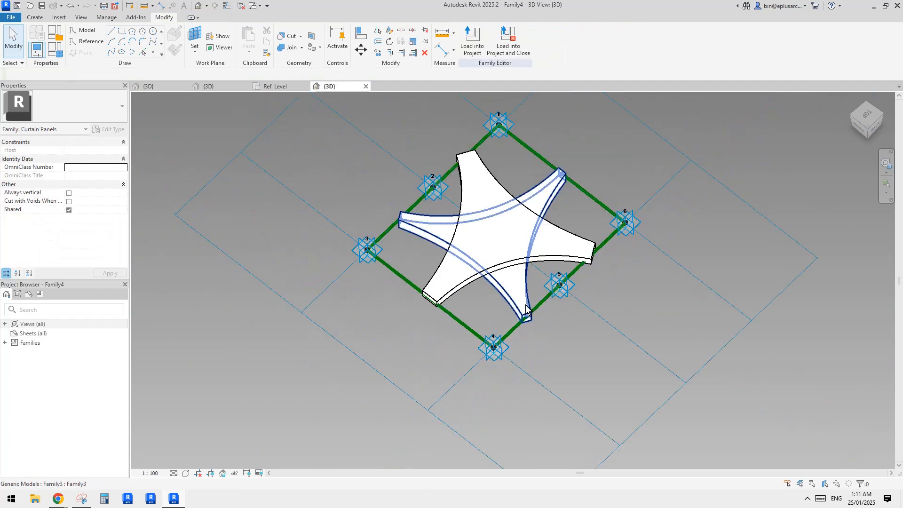
mouse_move(526, 311)
middle_mouse_down("shift")
mouse_move(535, 316)
mouse_move(492, 339)
mouse_move(493, 222)
mouse_move(454, 202)
mouse_move(526, 302)
middle_mouse_up("shift")
left_click(495, 300)
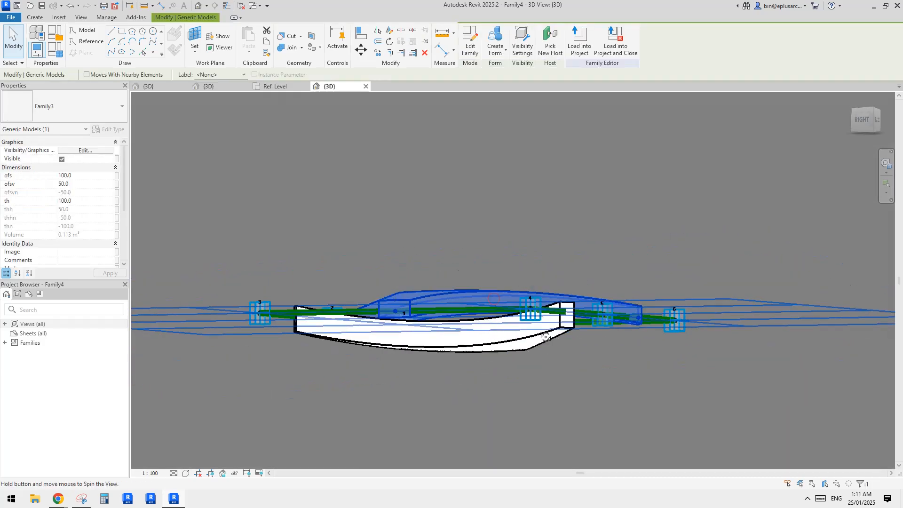
mouse_move(546, 336)
middle_mouse_down("shift")
mouse_move(553, 320)
mouse_move(564, 339)
mouse_move(580, 329)
mouse_move(547, 354)
middle_mouse_up("shift")
left_click(435, 369)
middle_click_drag(464, 356, 461, 326)
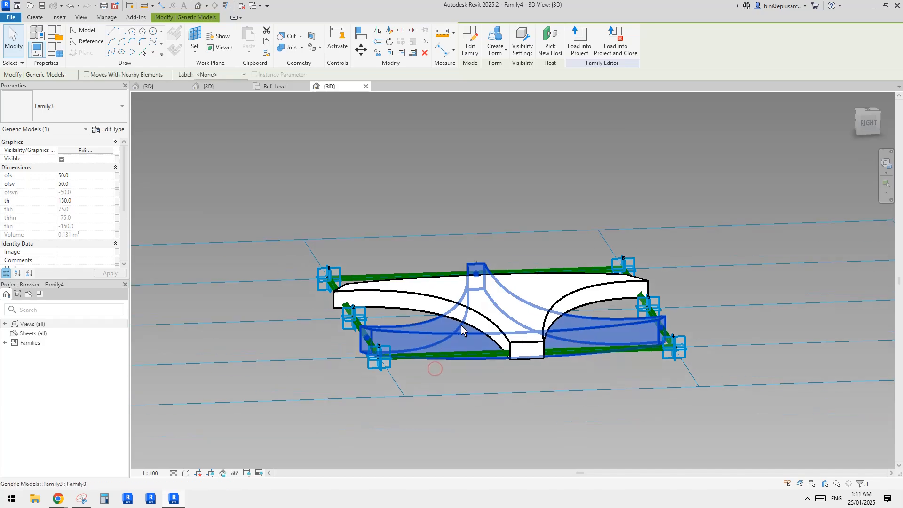
key("Escape")
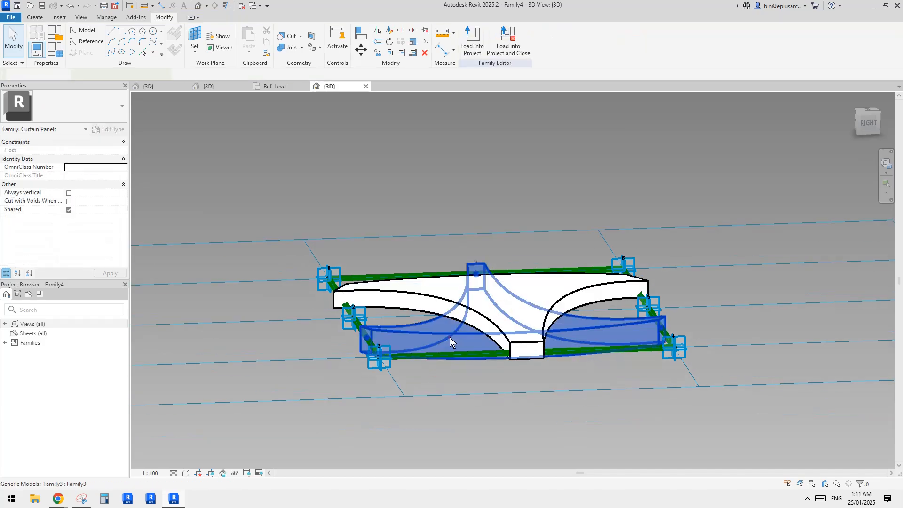
key("Escape")
Match the second component's properties to those of the first Family3 component with Match Type Properties
middle_click_drag(452, 323, 445, 328)
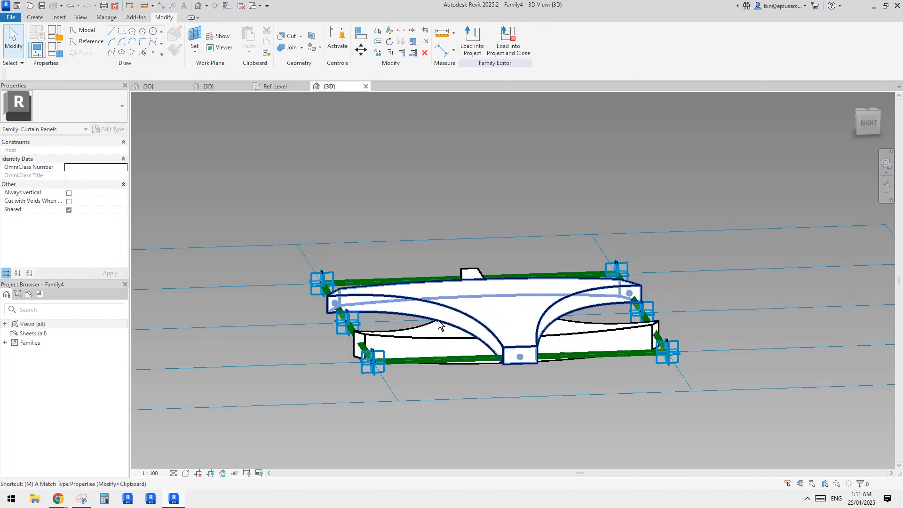
key("a")
left_click(464, 319)
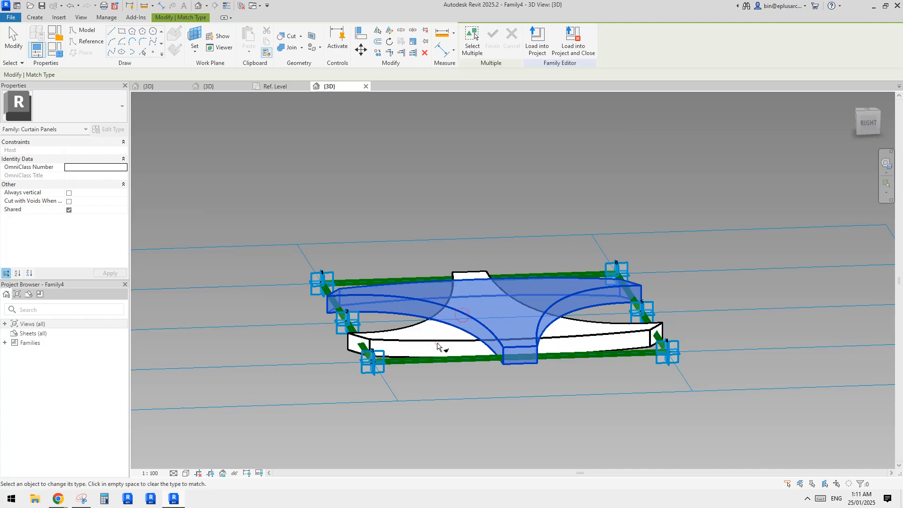
left_click(434, 347)
key("Escape")
Select both Family3 components, set th to 120, reduce ofs, and check the narrower arms from above
middle_click_drag(433, 347, 546, 371, "shift")
left_click(519, 361)
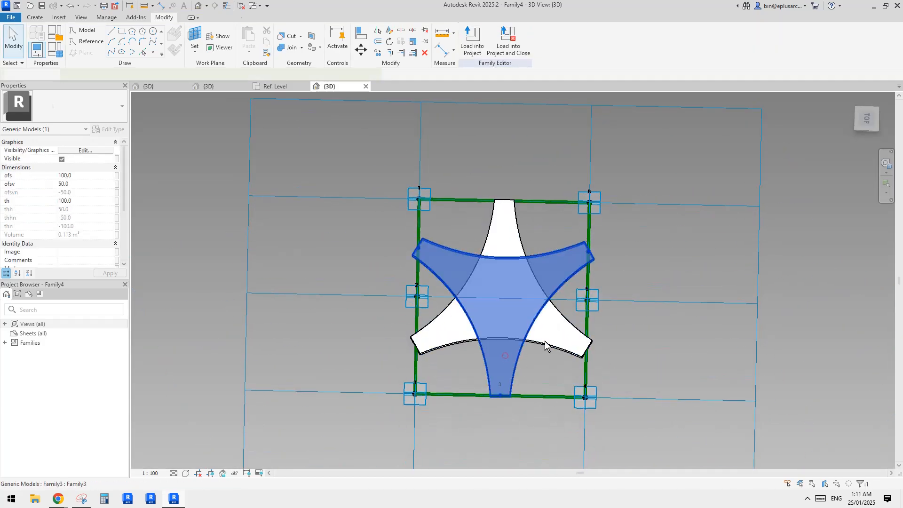
left_click(544, 341, "ctrl")
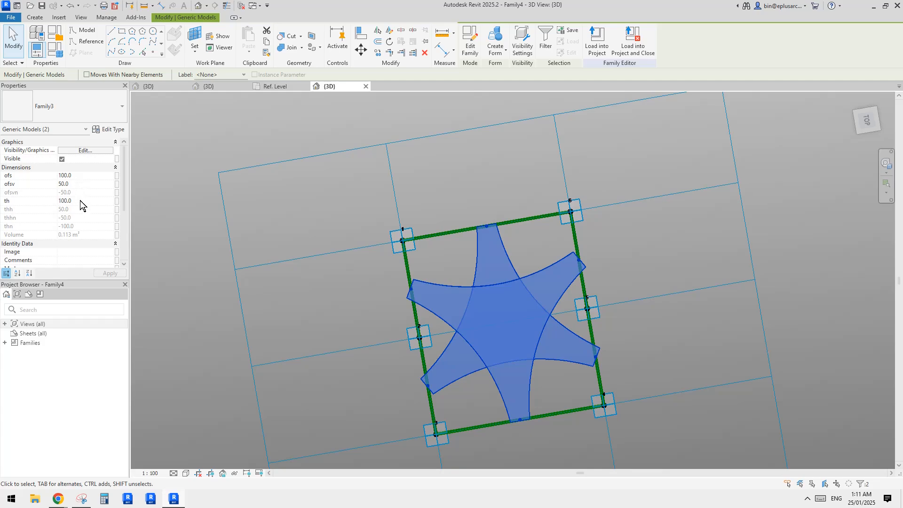
type("5")
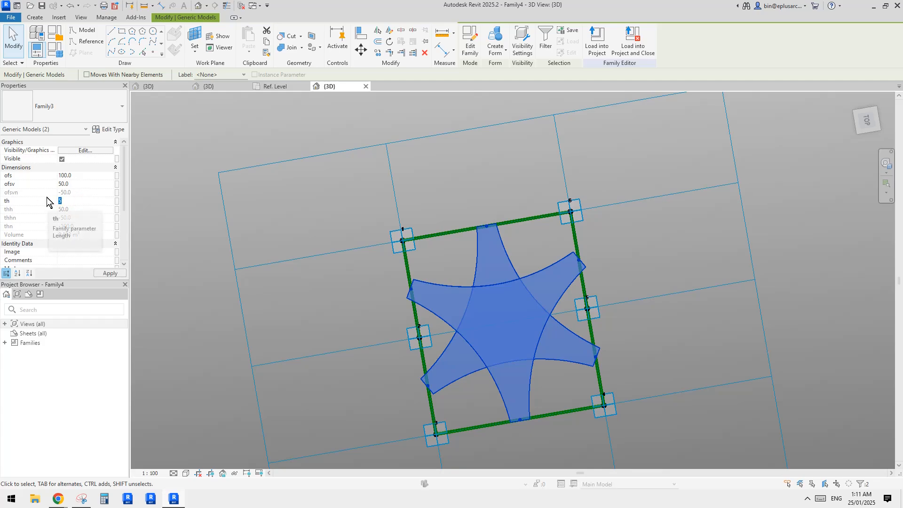
type("120.0")
left_click(84, 176)
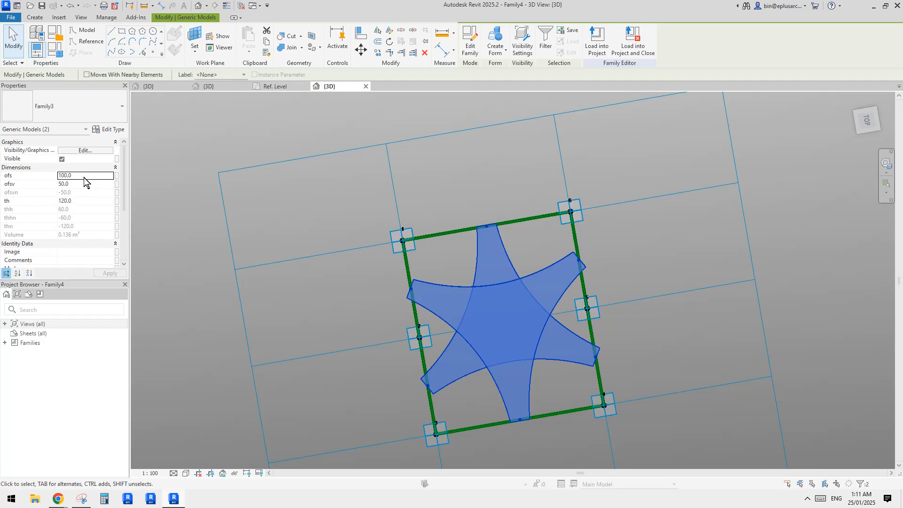
left_click(285, 204)
scroll(448, 240, "down", 1)
middle_click_drag(485, 329, 541, 217, "shift")
scroll(482, 332, "up", 1)
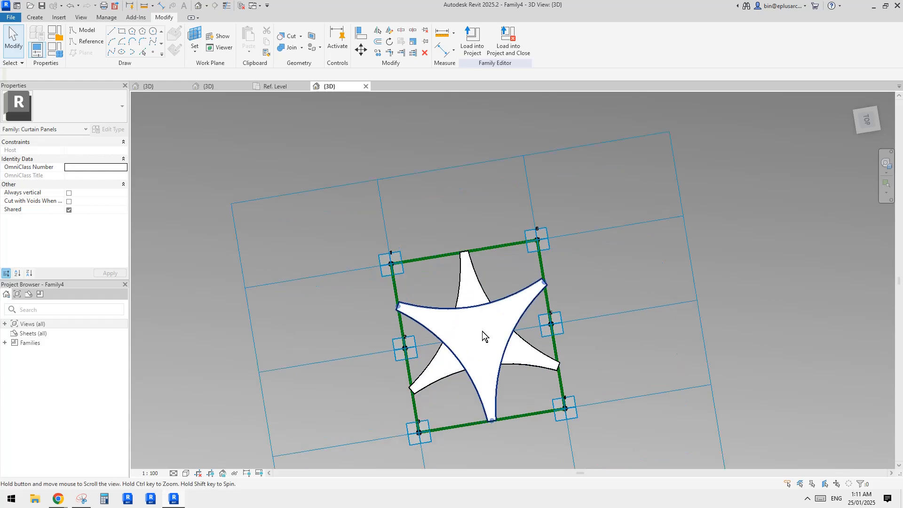
middle_click_drag(484, 332, 472, 285)
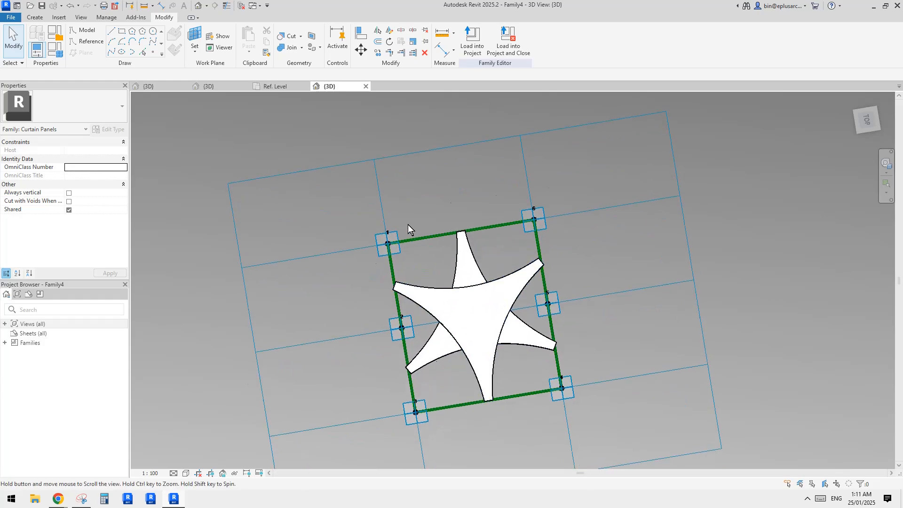
Close the inactive views and create a new conceptual mass family
left_click(241, 6)
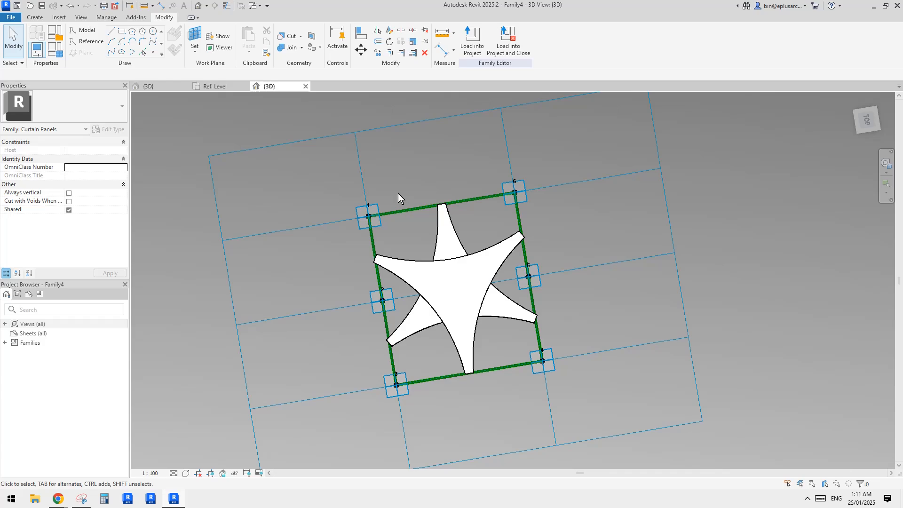
left_click(10, 19)
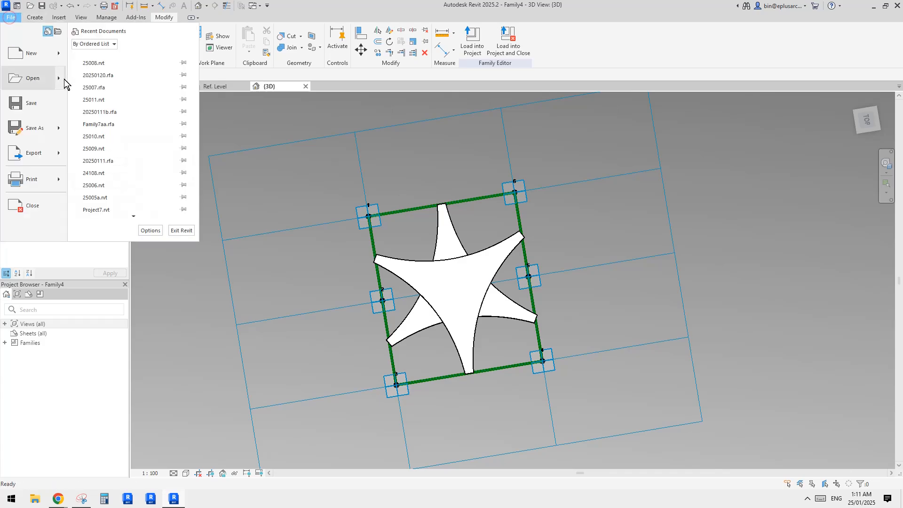
mouse_move(60, 54)
left_click(134, 108)
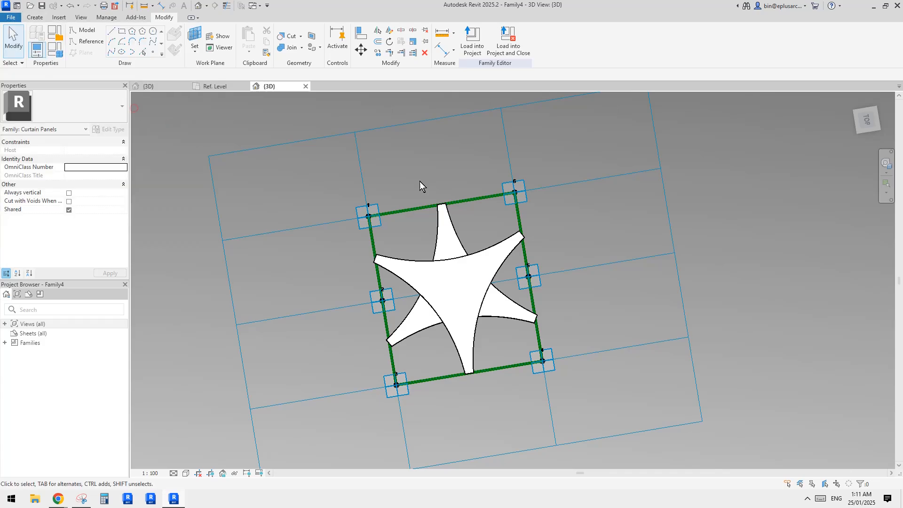
double_click(352, 224)
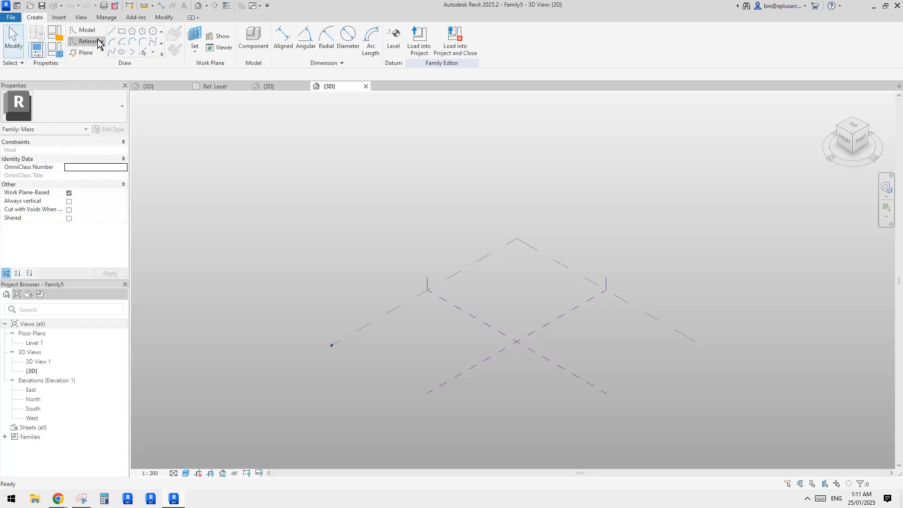
Draw a reference-line rectangle about 10900 by 11400 mm on Level 1 and move it over the intersection of the centre reference planes
left_click(94, 41)
left_click(122, 31)
mouse_move(494, 264)
middle_mouse_down("shift")
mouse_move(548, 343)
mouse_move(589, 355)
middle_mouse_up("shift")
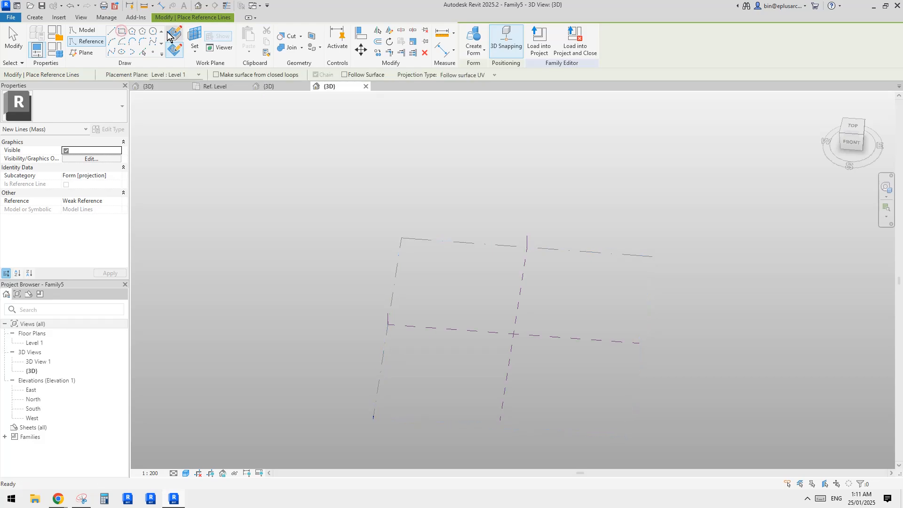
left_click(507, 40)
left_click(464, 267)
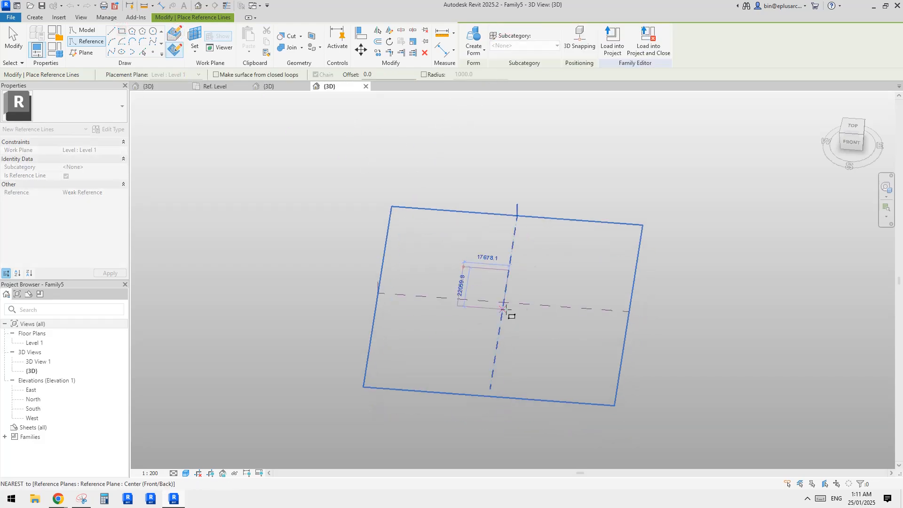
scroll(502, 314, "up", 4)
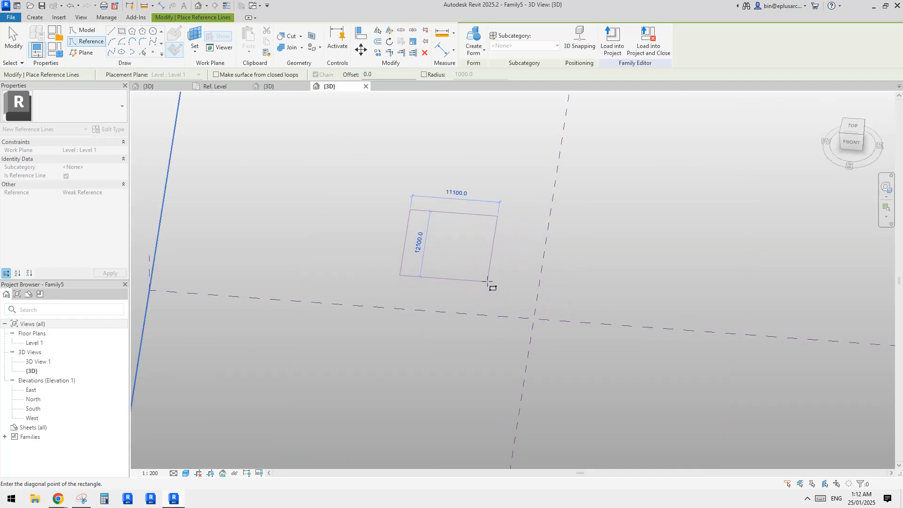
left_click(487, 277)
key("Escape")
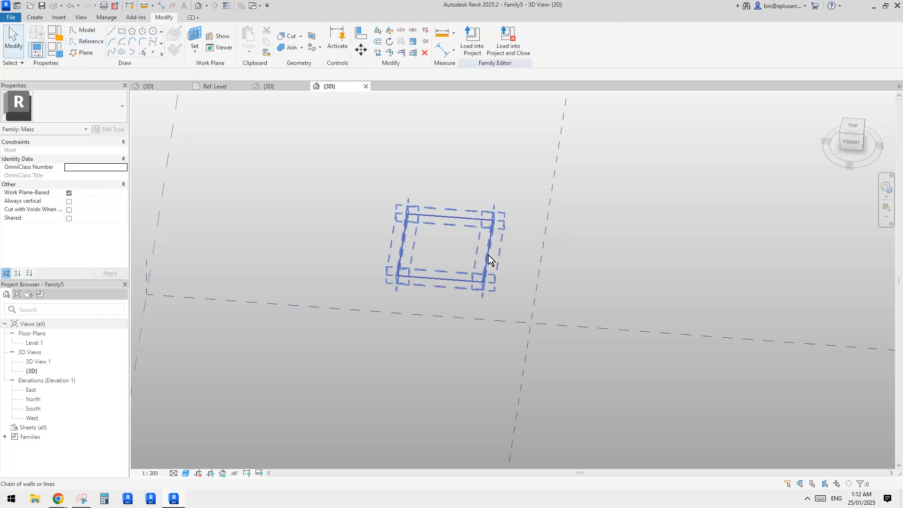
left_click_drag(579, 334, 575, 323)
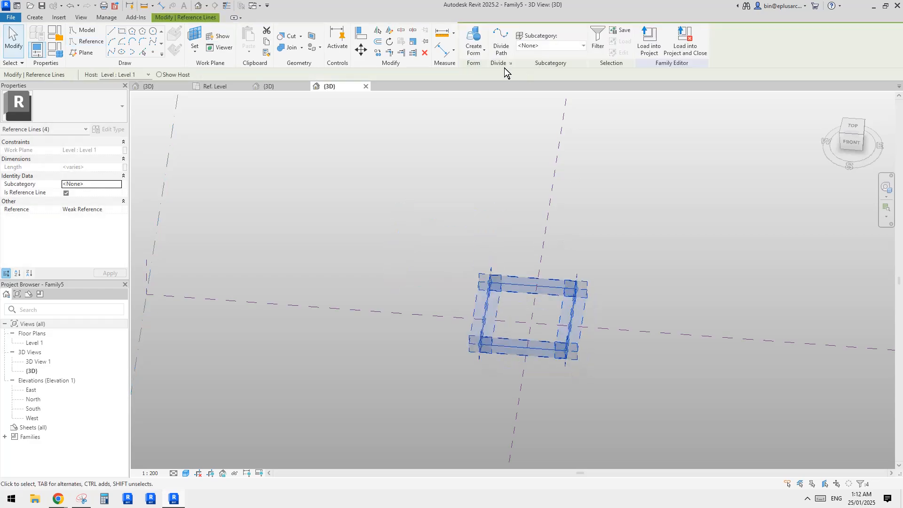
Create a planar surface form from the reference rectangle and divide the surface
left_click(477, 38)
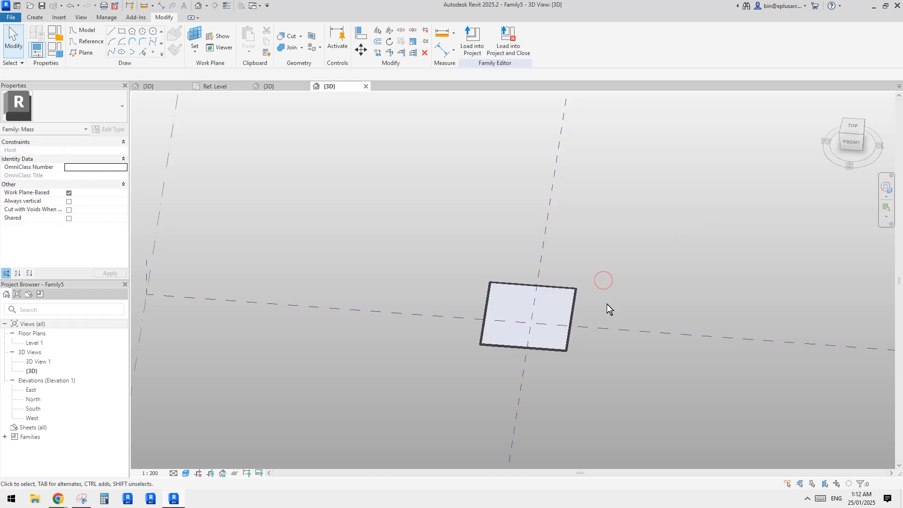
left_click(557, 308)
scroll(557, 308, "up", 2)
left_click(520, 44)
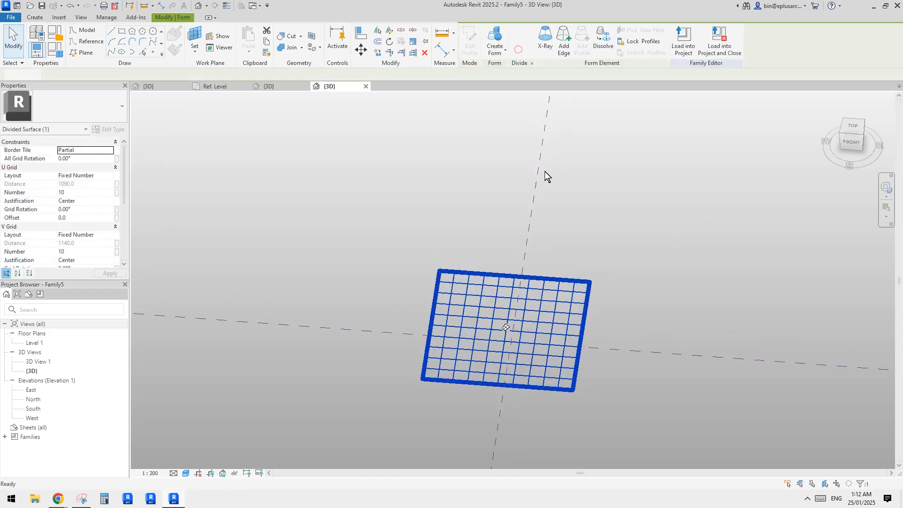
Apply the 1/2 Step pattern to the divided surface
left_click(83, 102)
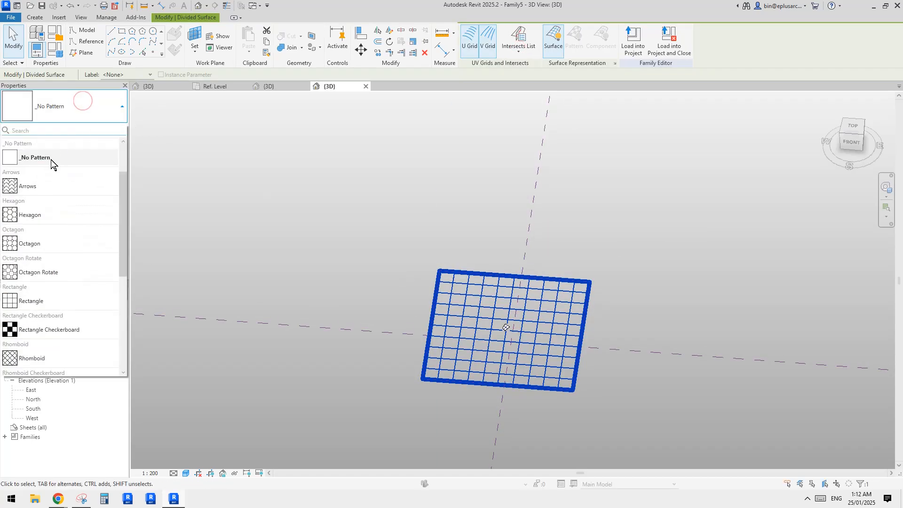
scroll(51, 160, "up", 2)
left_click(35, 157)
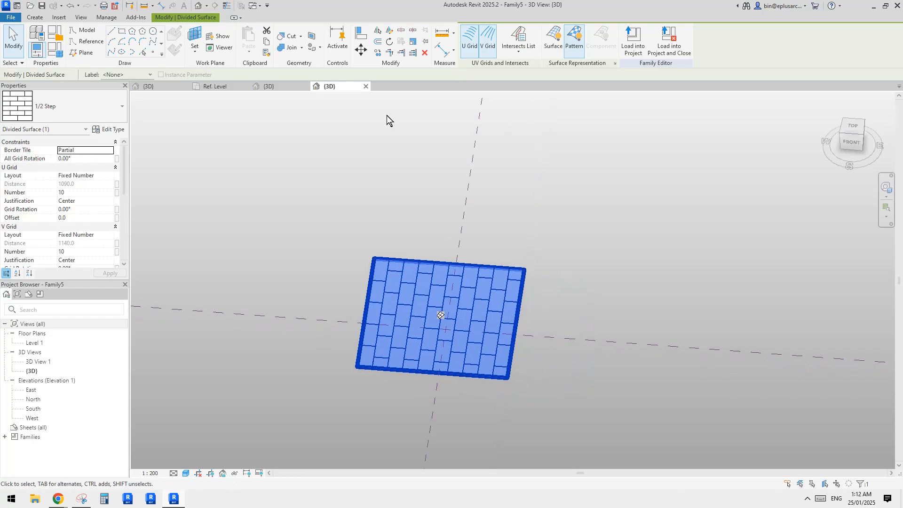
scroll(442, 320, "up", 2)
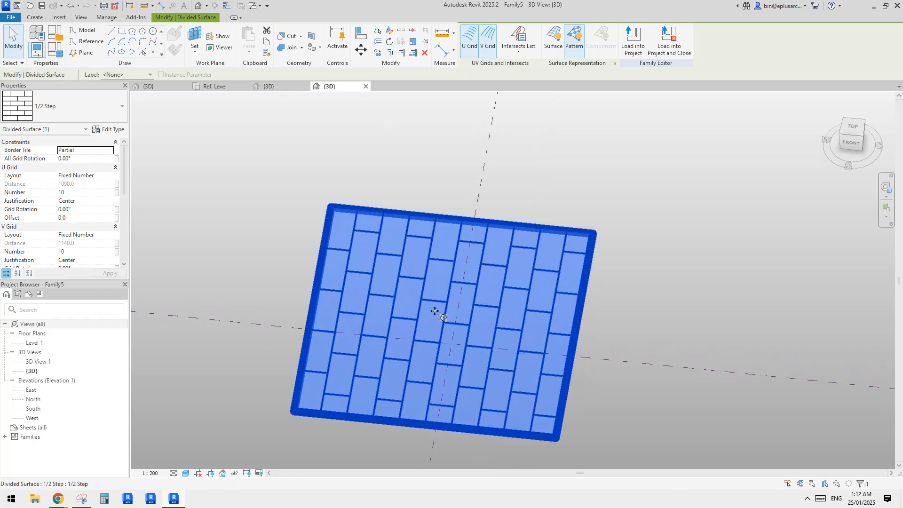
Set the layout of both the U grid and the V grid to Fixed Distance
left_click(112, 177)
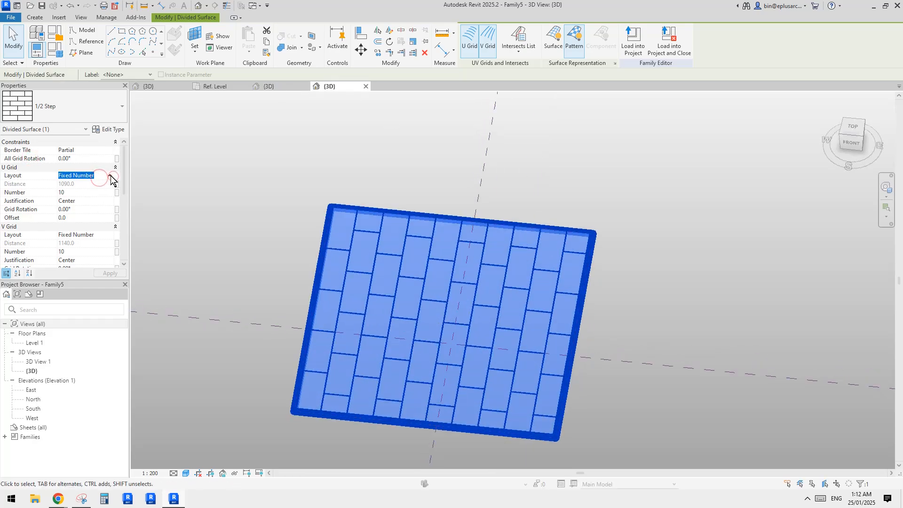
left_click(110, 176)
left_click(94, 192)
left_click(112, 176)
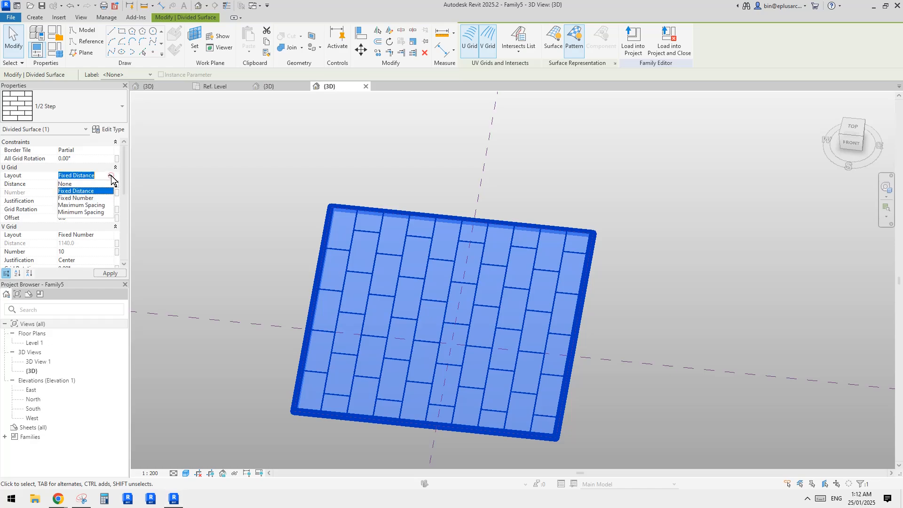
left_click(111, 177)
left_click(111, 235)
left_click(76, 251)
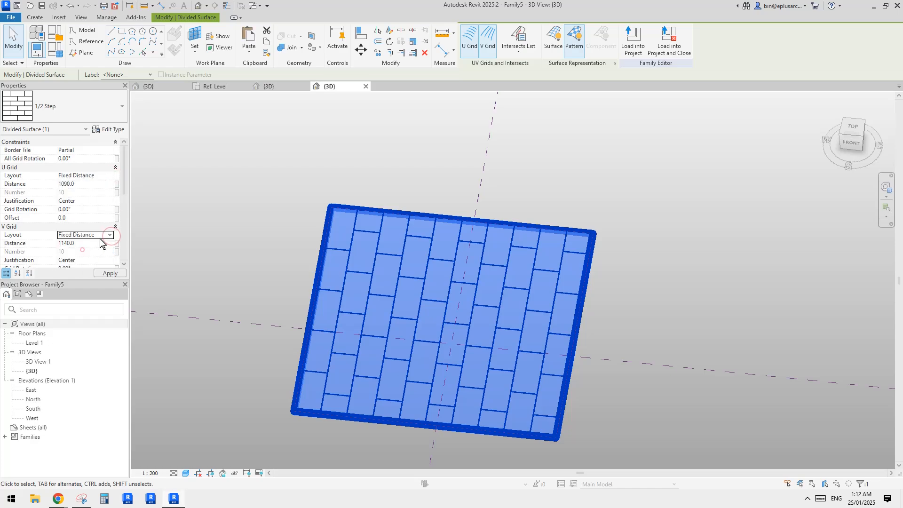
Set the divided surface's U grid distance to 1732.1 and its V grid distance to 1000
left_click(89, 184)
type("100")
left_click(95, 244)
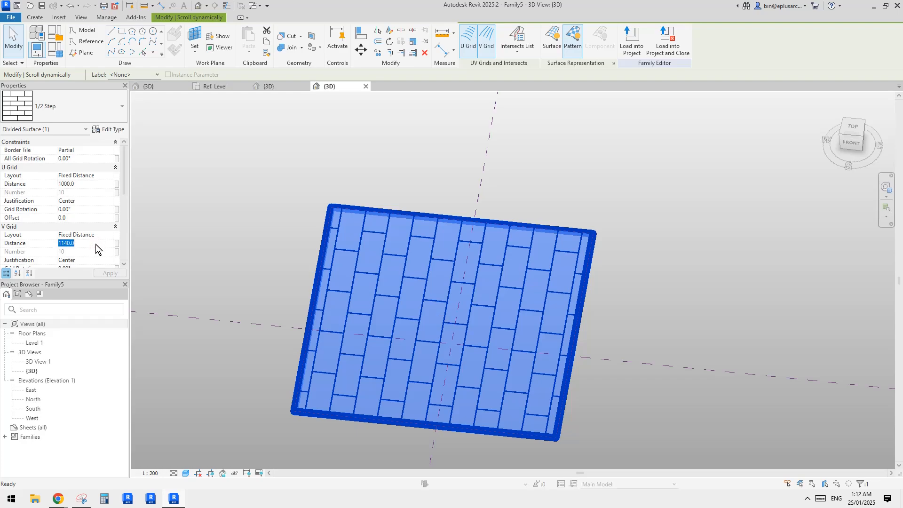
type("1")
left_click(93, 185)
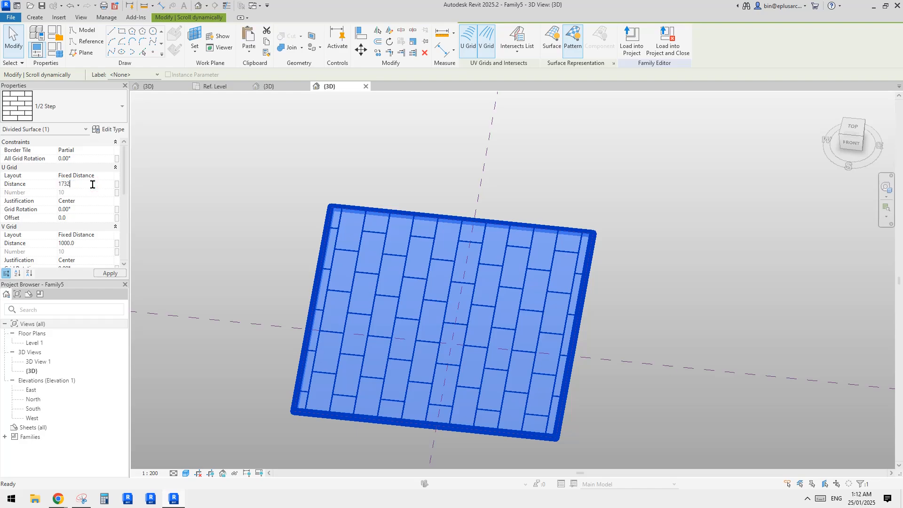
type("1732")
key("Escape")
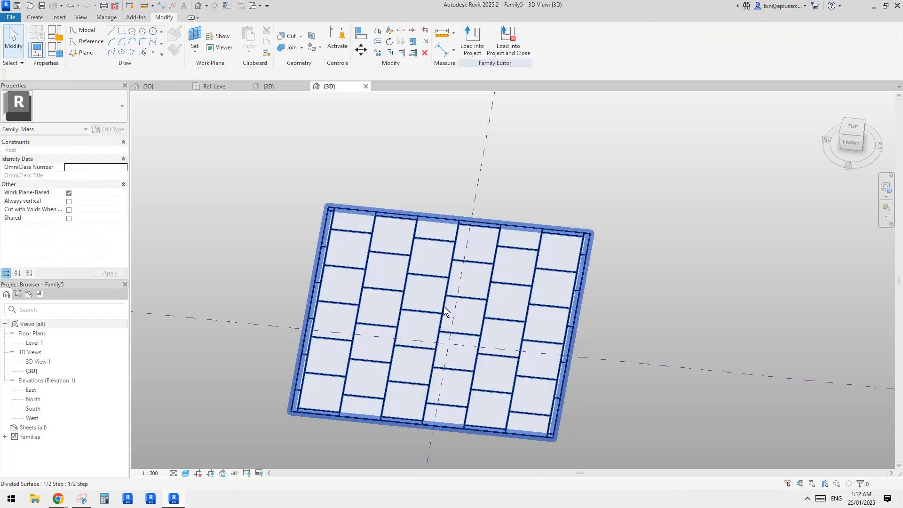
Load the Family4 panel family into the Family5 mass family
left_click(270, 86)
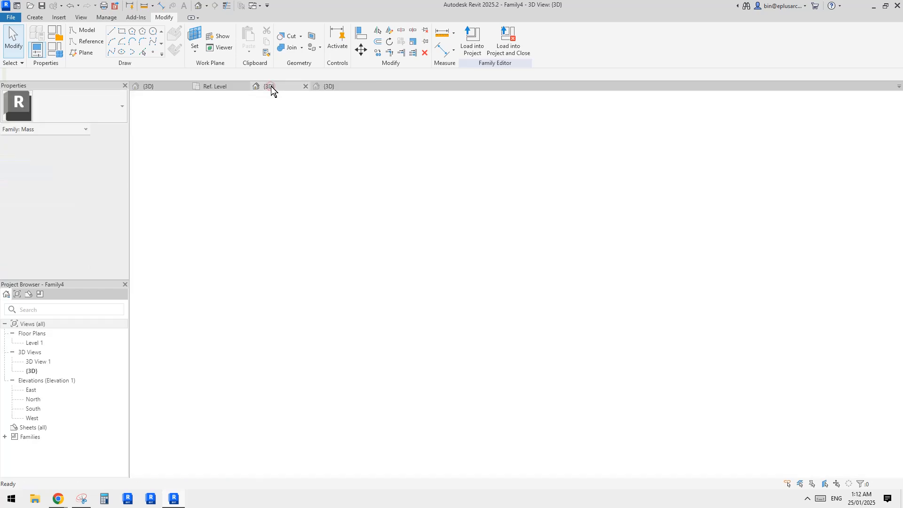
left_click(473, 43)
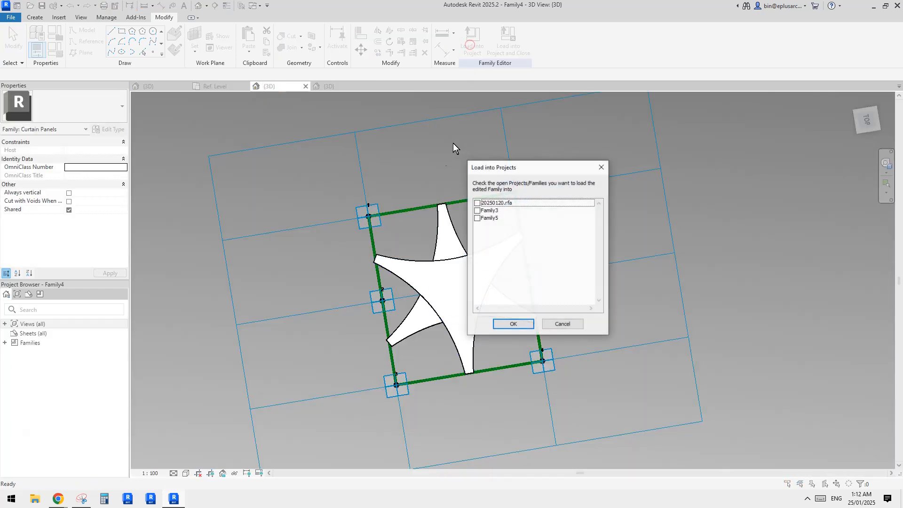
left_click(477, 218)
left_click(512, 323)
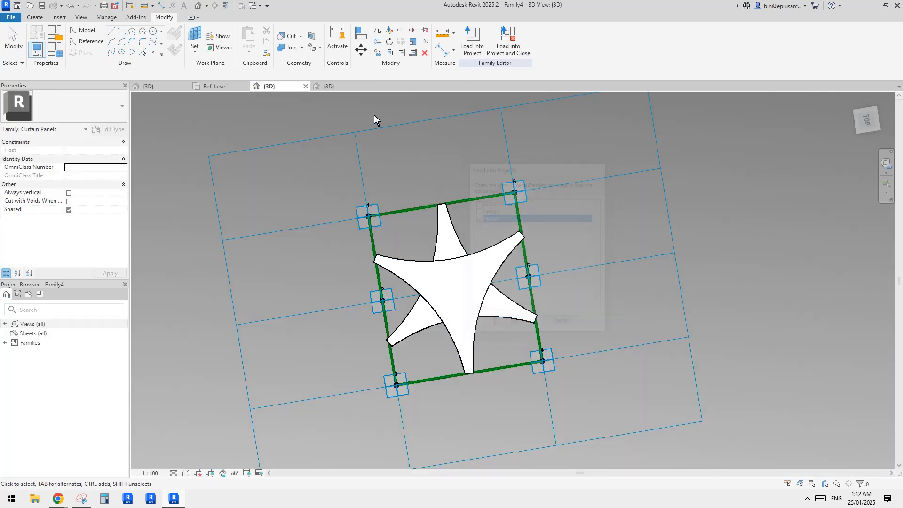
left_click(331, 86)
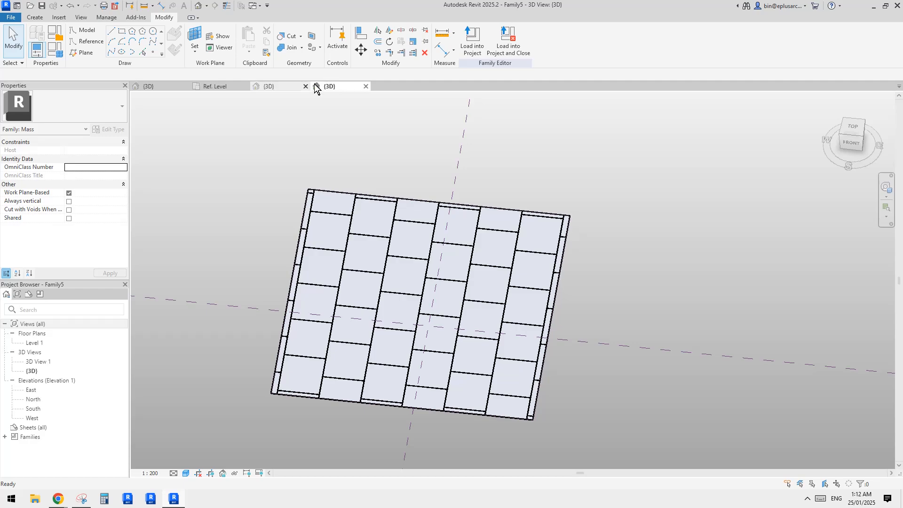
left_click(270, 86)
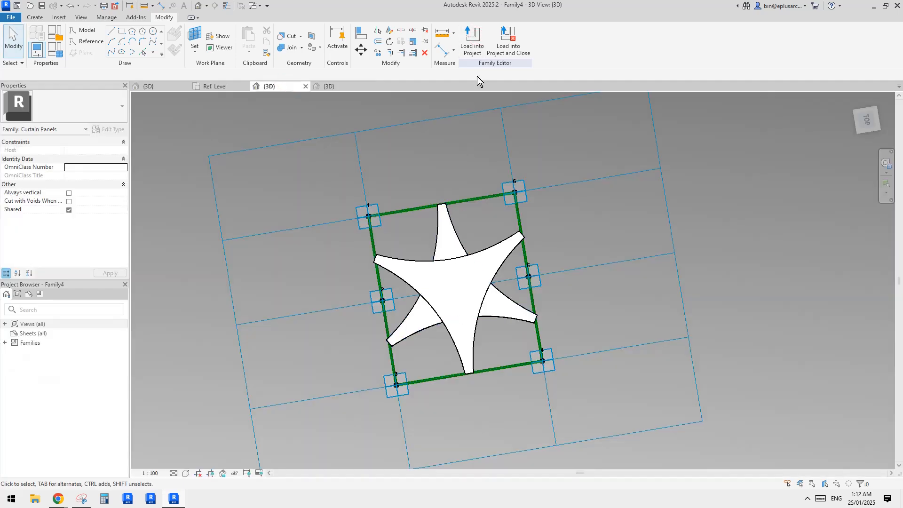
left_click(472, 50)
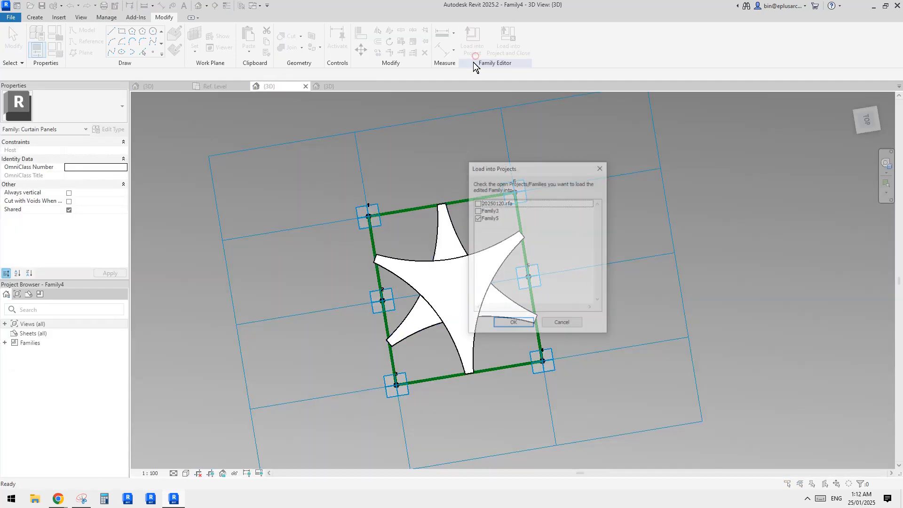
left_click(513, 323)
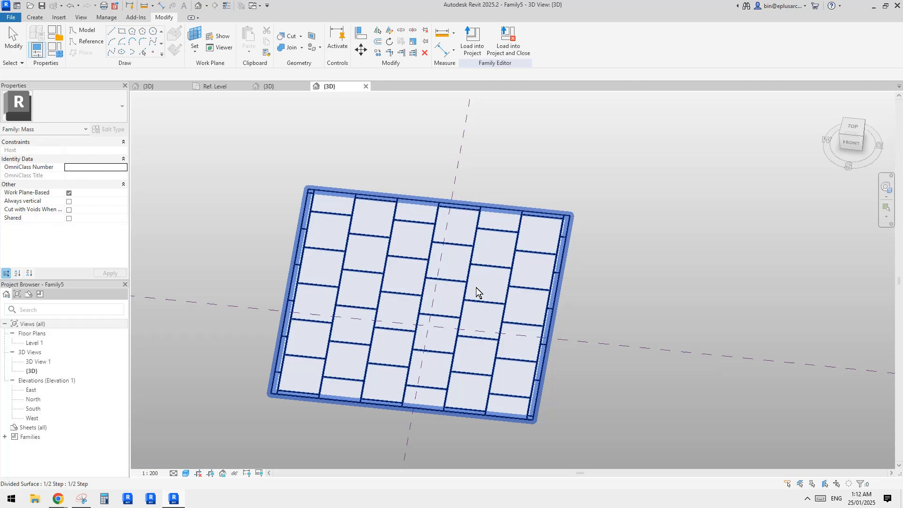
Replace the divided surface's plain 1/2 Step pattern with the Family4 panel component
left_click(476, 288)
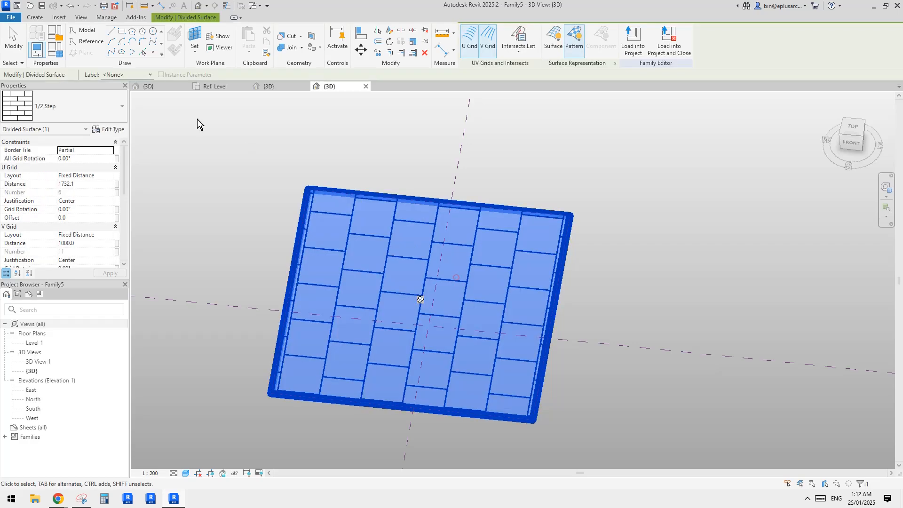
left_click(87, 106)
left_click(43, 171)
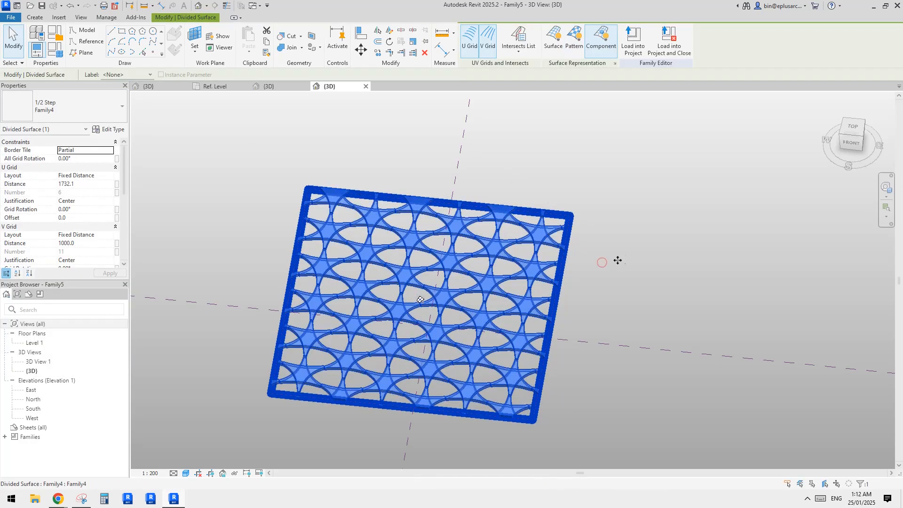
left_click(601, 262)
Examine the interlocking panels up close from an oblique angle and select a single Family4 panel within the divided surface
middle_click_drag(599, 288, 694, 346, "shift")
scroll(511, 314, "up", 5)
scroll(696, 388, "down", 1)
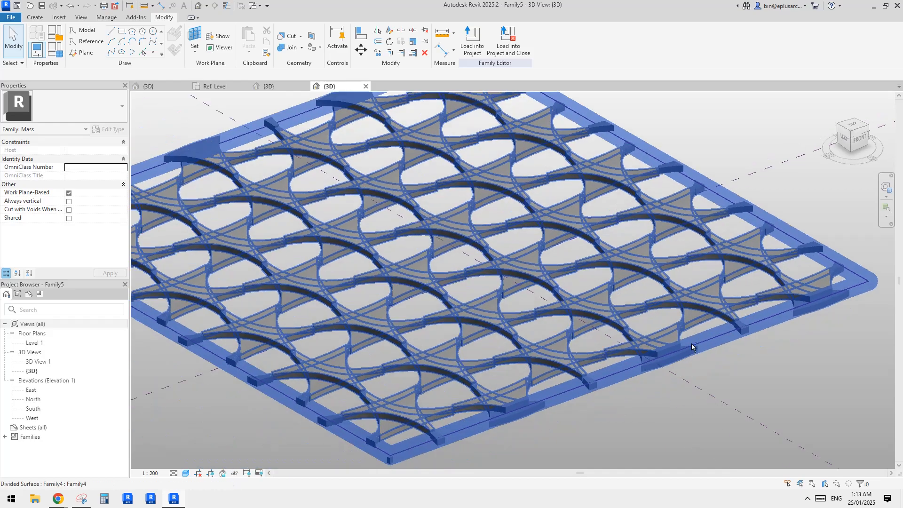
scroll(702, 386, "up", 3)
middle_click_drag(703, 386, 695, 385)
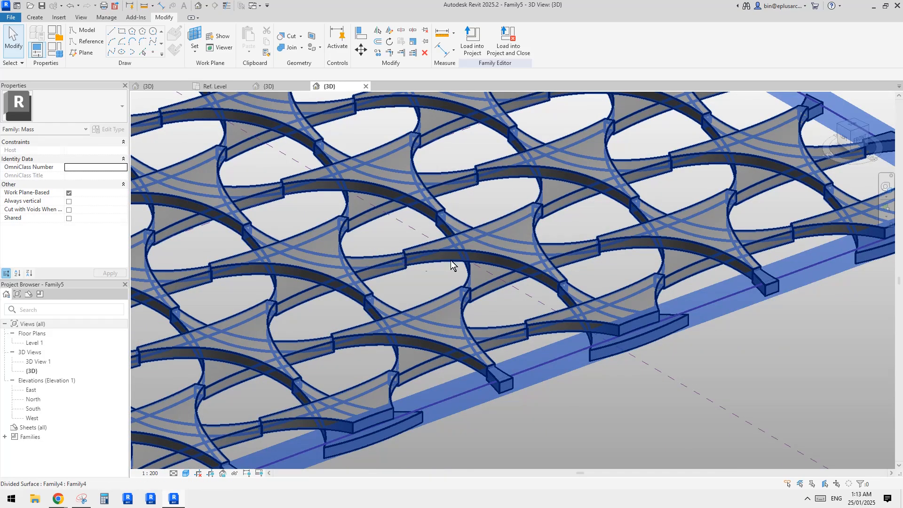
left_click(463, 259)
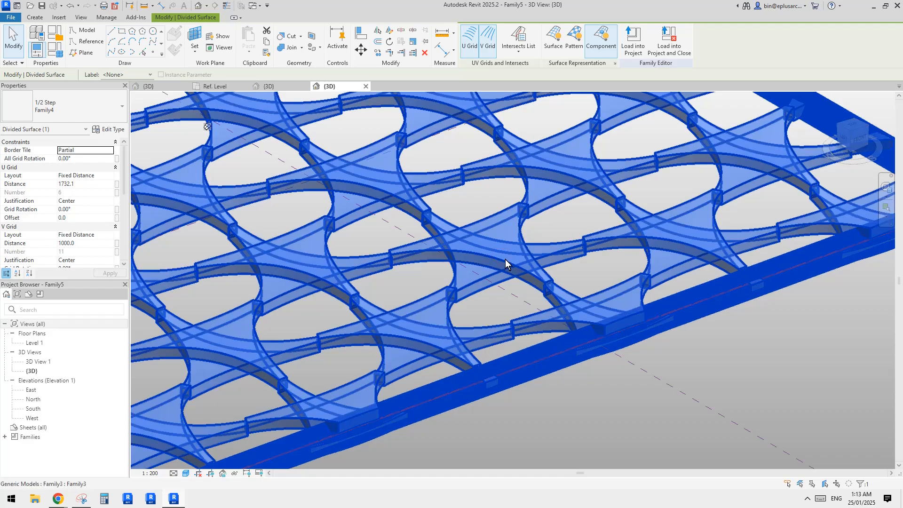
left_click(506, 259)
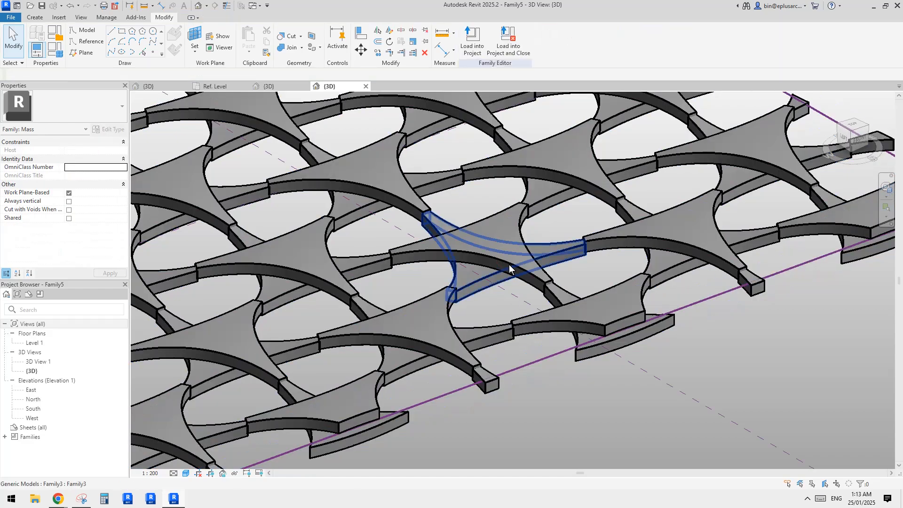
left_click(633, 402)
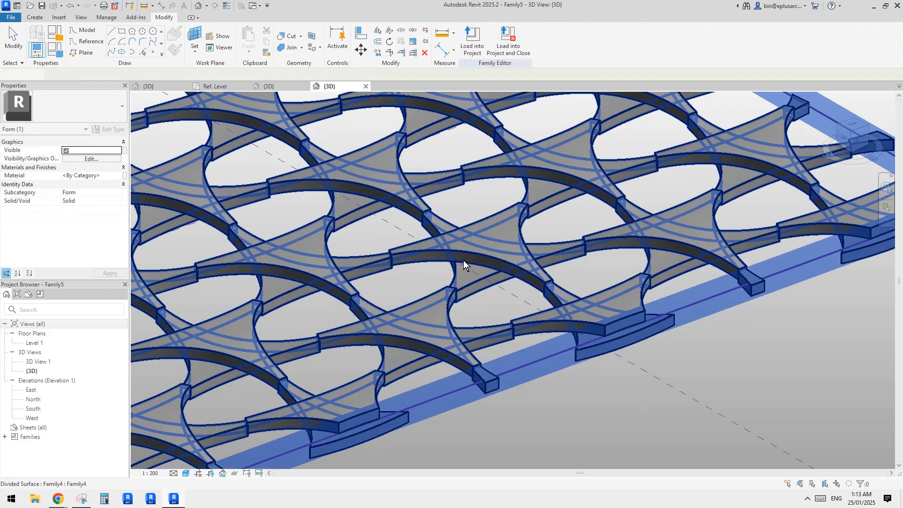
left_click(464, 261)
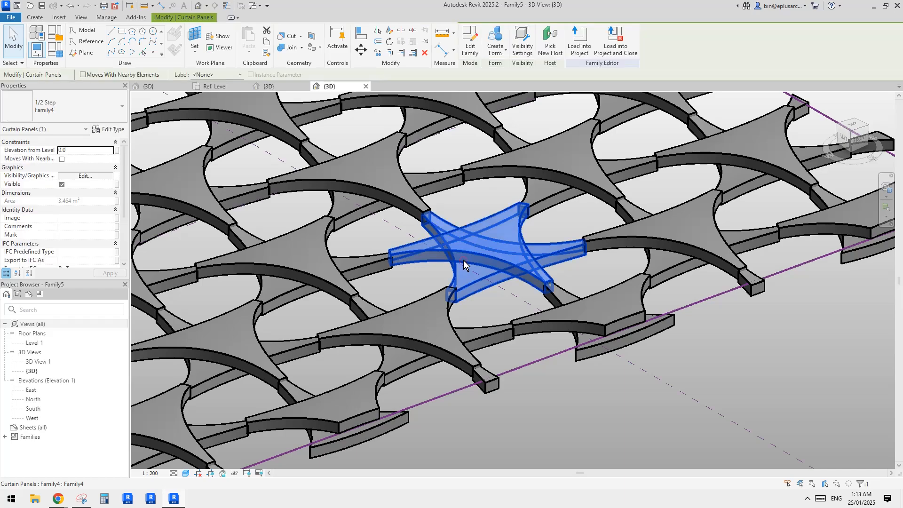
Check the instance properties of the selected Family4 panel and of one Family3 component nested inside it
scroll(79, 218, "down", 3)
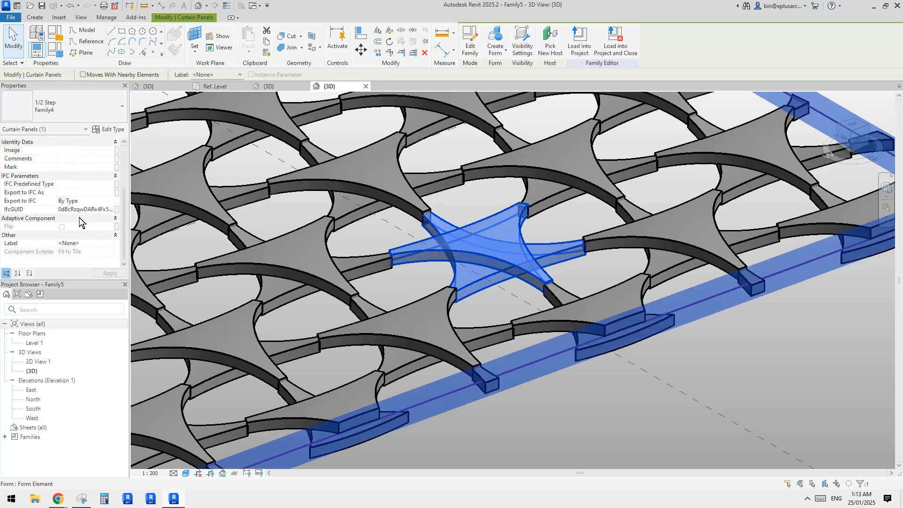
left_click(534, 387)
left_click(434, 254)
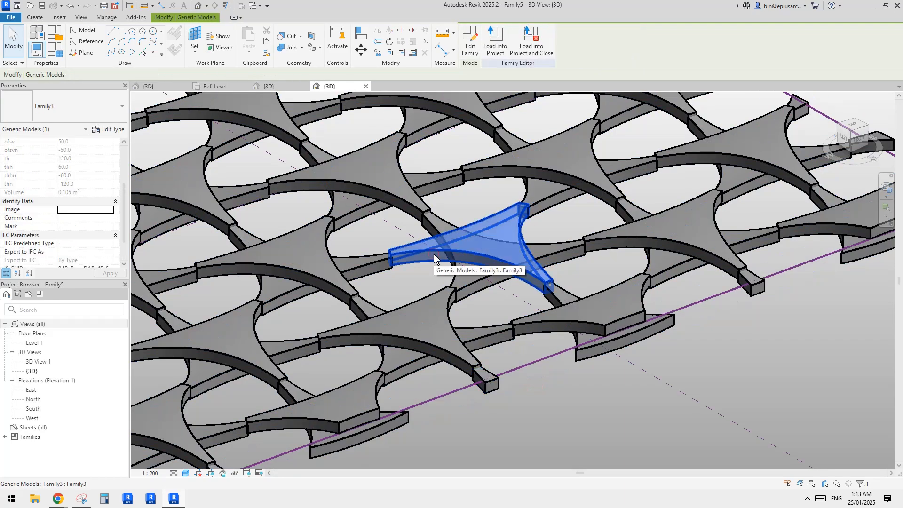
scroll(74, 180, "down", 1)
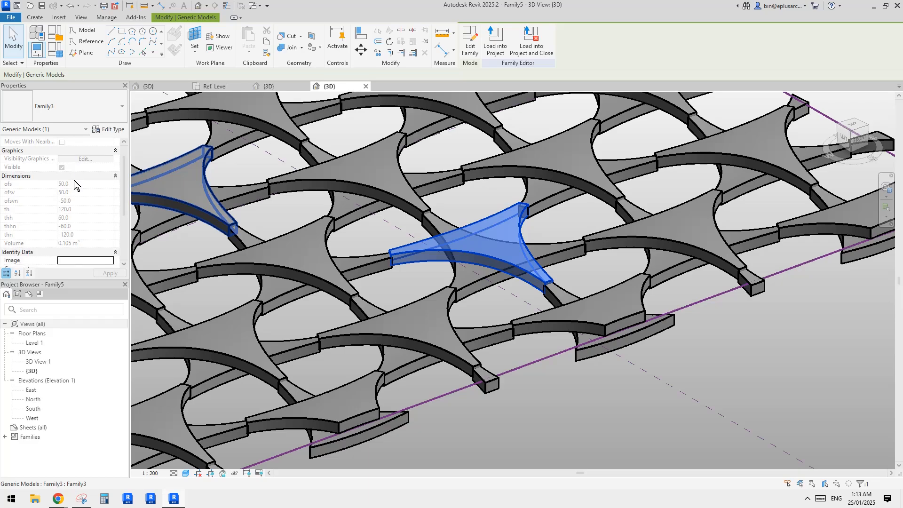
scroll(467, 241, "down", 2)
key("Escape")
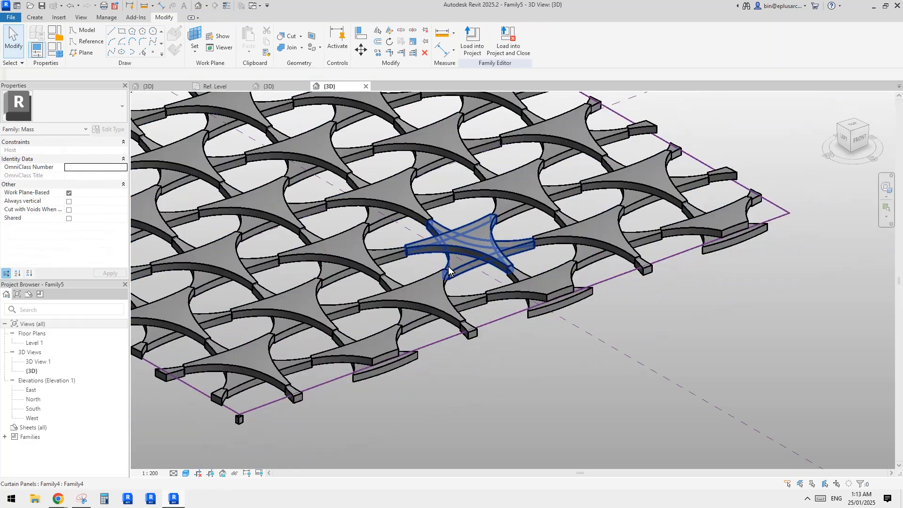
Inspect the instance dimensions and type properties of a nested Family3 component in the panel grid
left_click(453, 242)
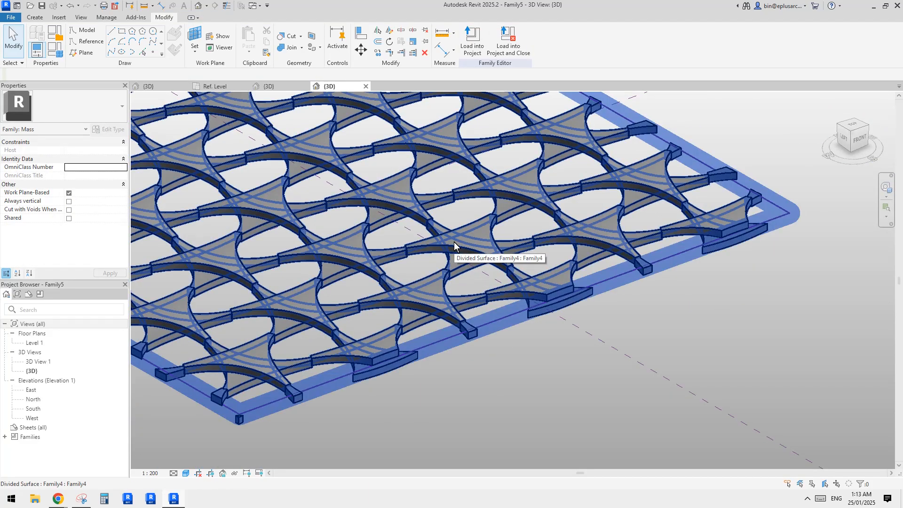
left_click(454, 242)
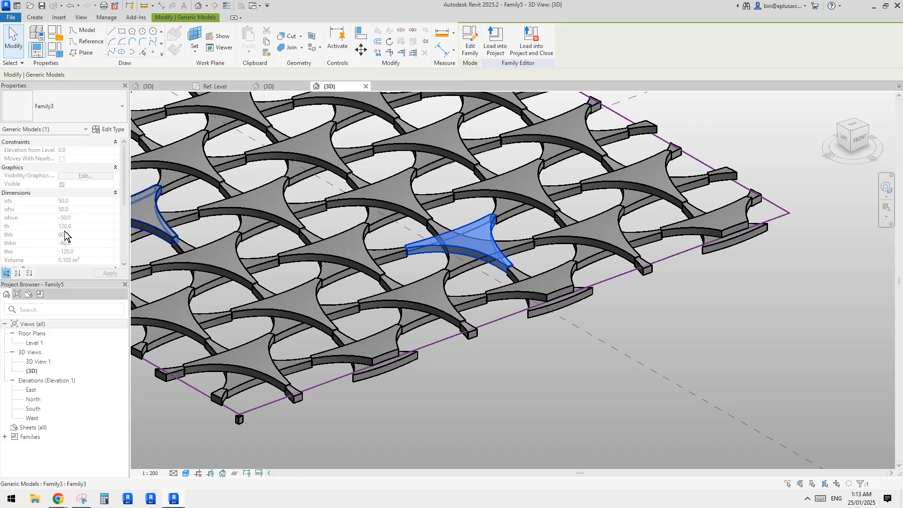
left_click(108, 130)
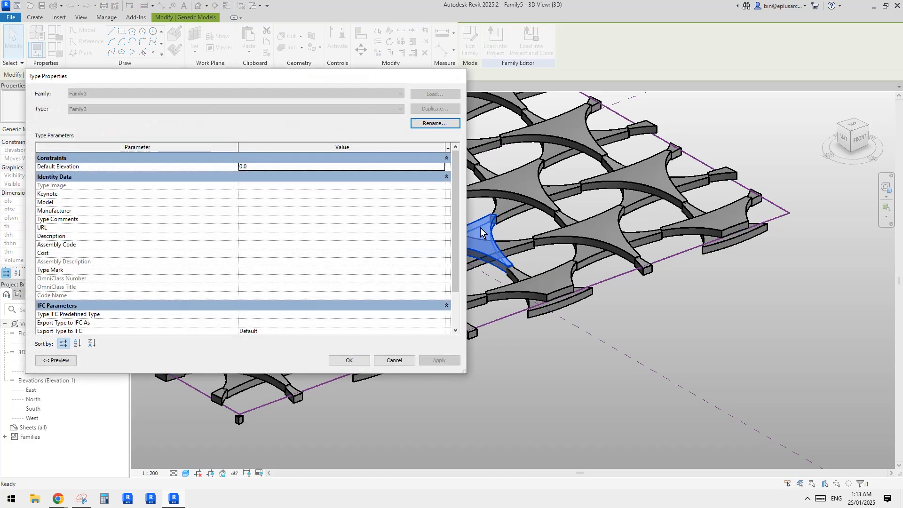
key("Escape")
left_click(582, 363)
left_click(476, 255)
key("Escape")
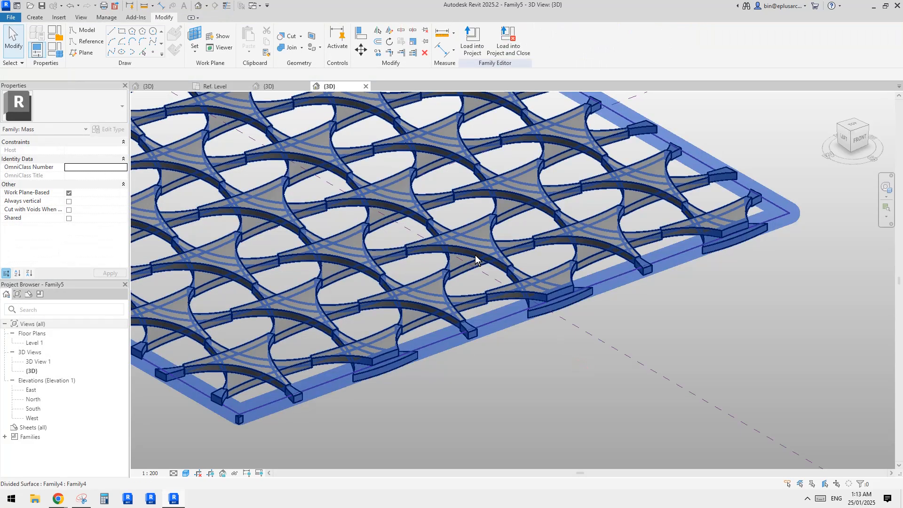
Review the properties of a Family3 component at the surface's corner and of the whole divided surface
key("Tab")
left_click(475, 258)
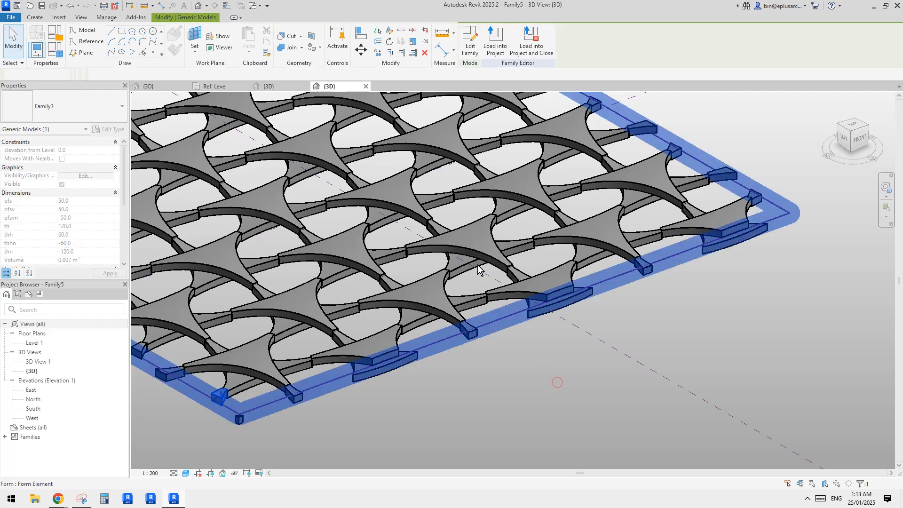
key("Escape")
left_click(405, 247)
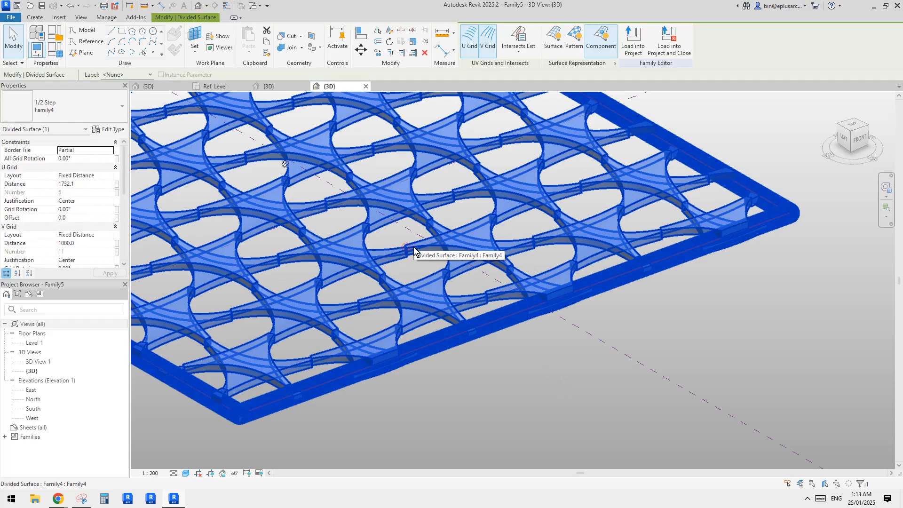
scroll(86, 217, "up", 2)
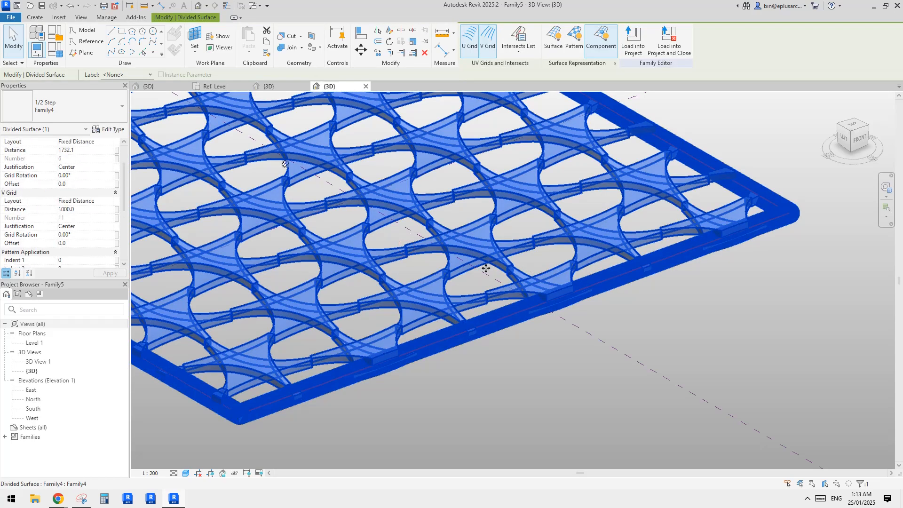
key("Escape")
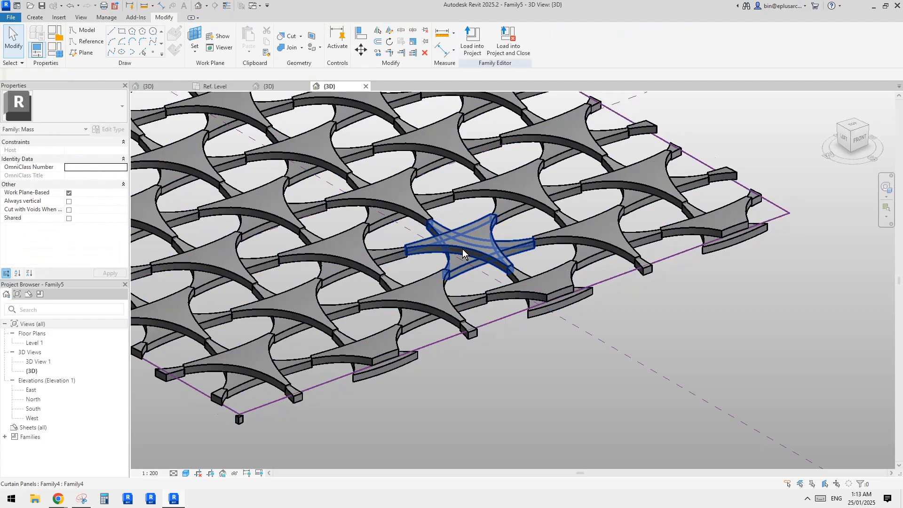
Inspect the instance and type properties of a single Family4 panel for editable dimension parameters
left_click(462, 248)
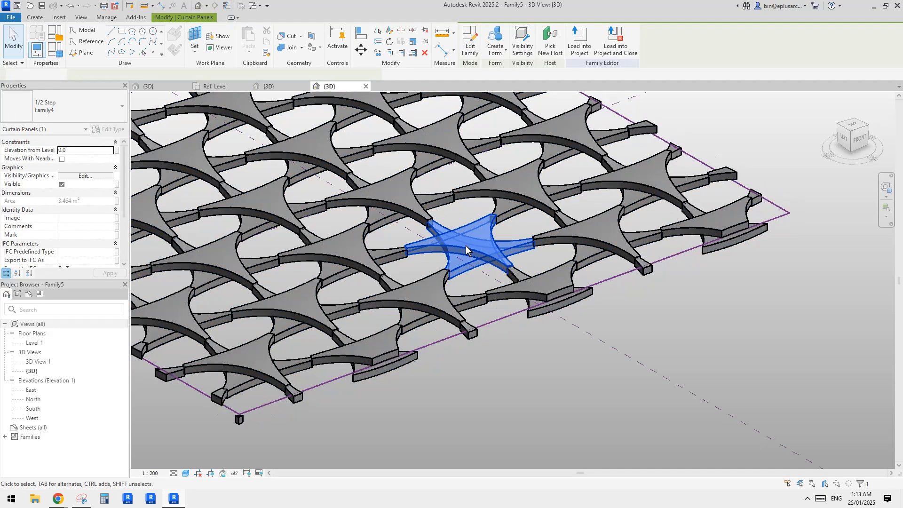
scroll(70, 224, "down", 3)
left_click(115, 128)
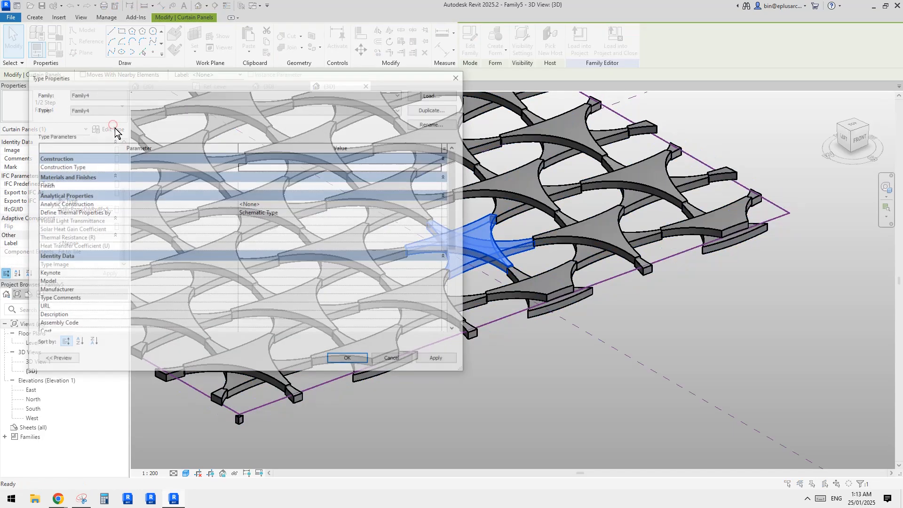
scroll(357, 269, "down", 5)
key("Escape")
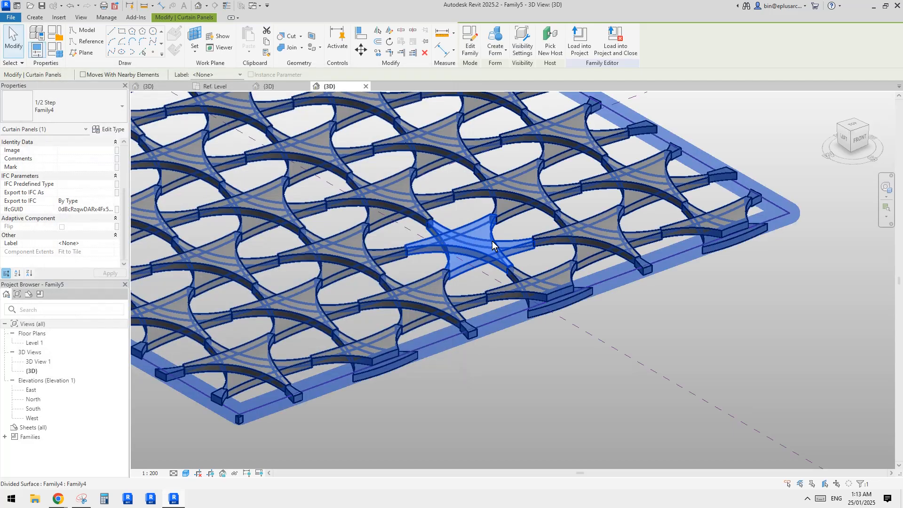
Compare the divided surface's pattern properties with the nested Family3 component's type properties and dimension parameters
left_click(537, 344)
left_click(474, 253)
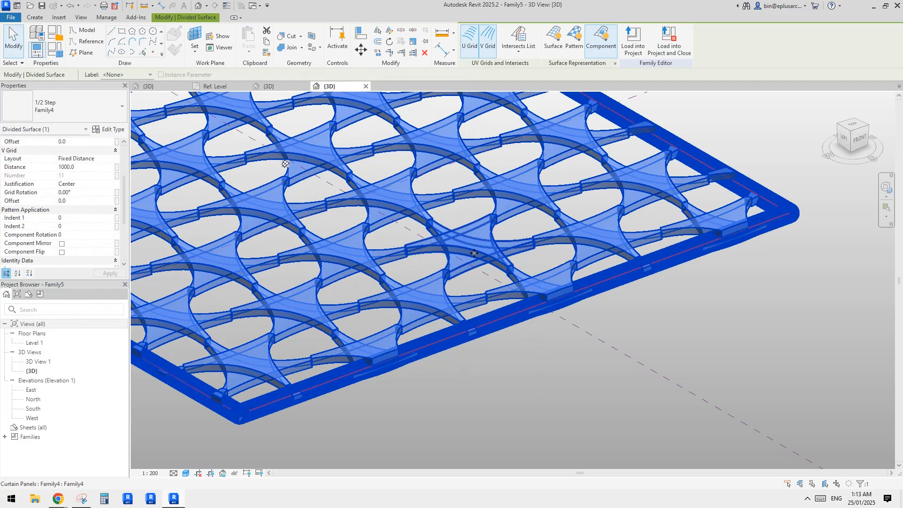
left_click(475, 254)
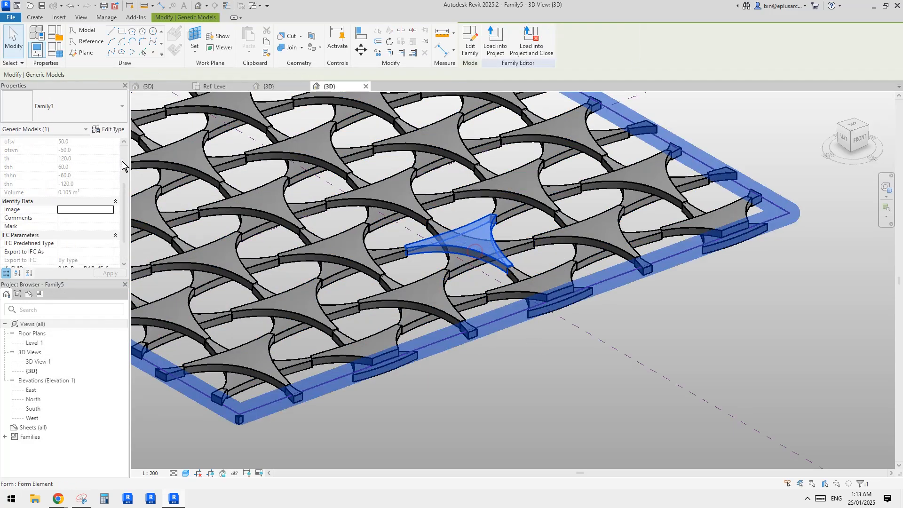
left_click(109, 129)
key("Escape")
middle_click_drag(344, 229, 342, 242, "shift")
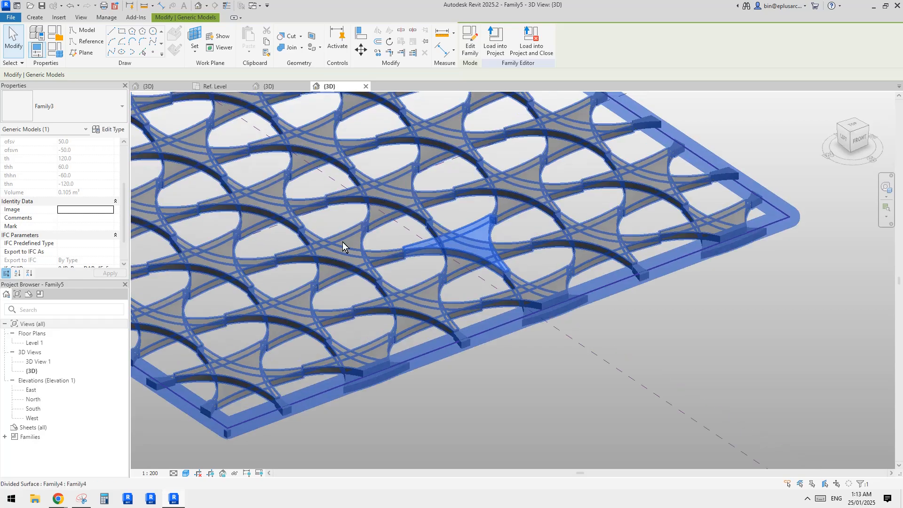
scroll(61, 176, "up", 1)
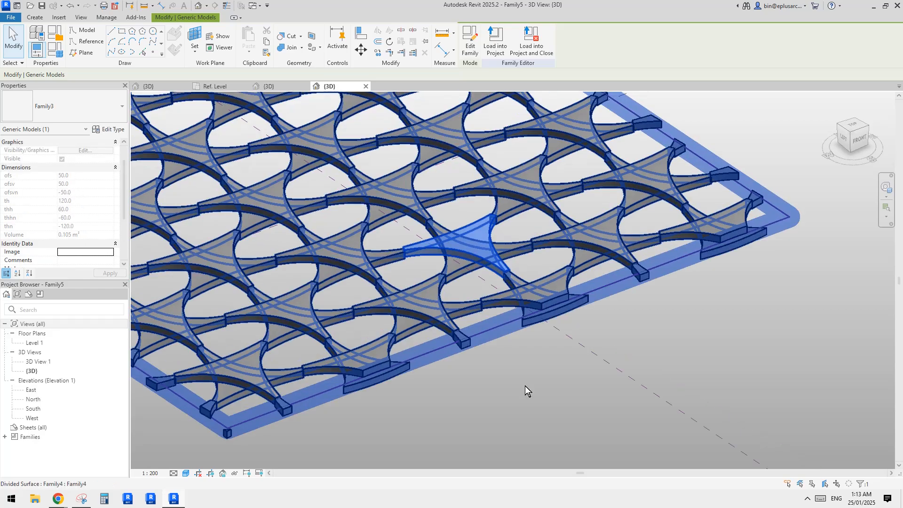
Open the nested Family3 component for editing and bring up its family parameters
middle_click_drag(482, 297, 503, 353, "shift")
left_click(487, 325)
left_click(504, 353)
left_click(442, 263)
left_click(470, 36)
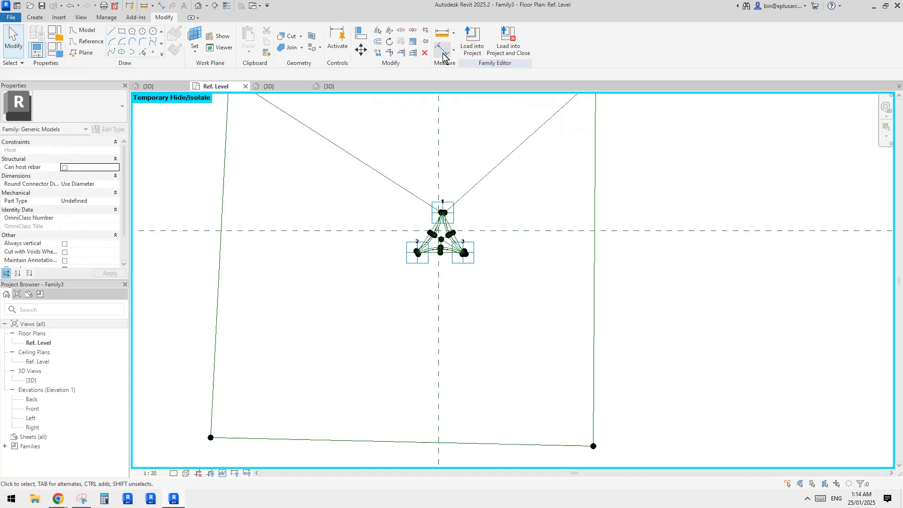
left_click(51, 52)
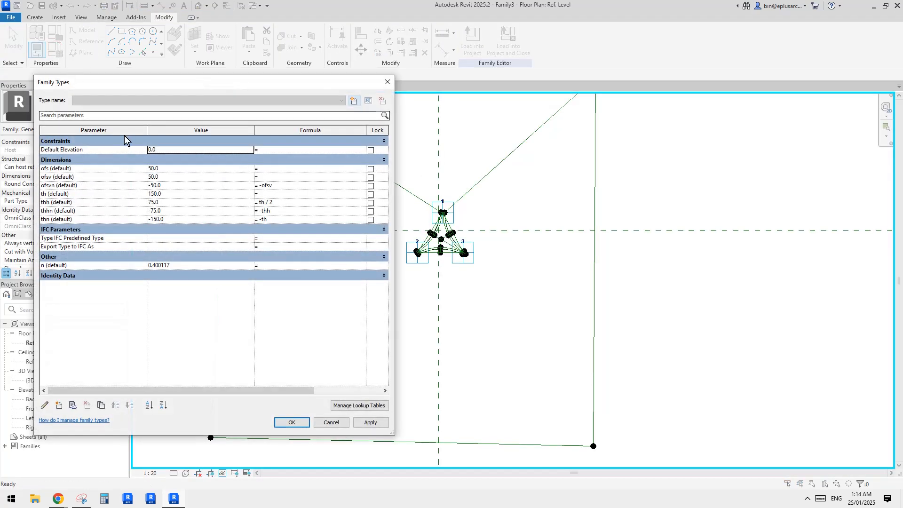
Convert the ofs and ofsv parameters from instance to type parameters
left_click(85, 168)
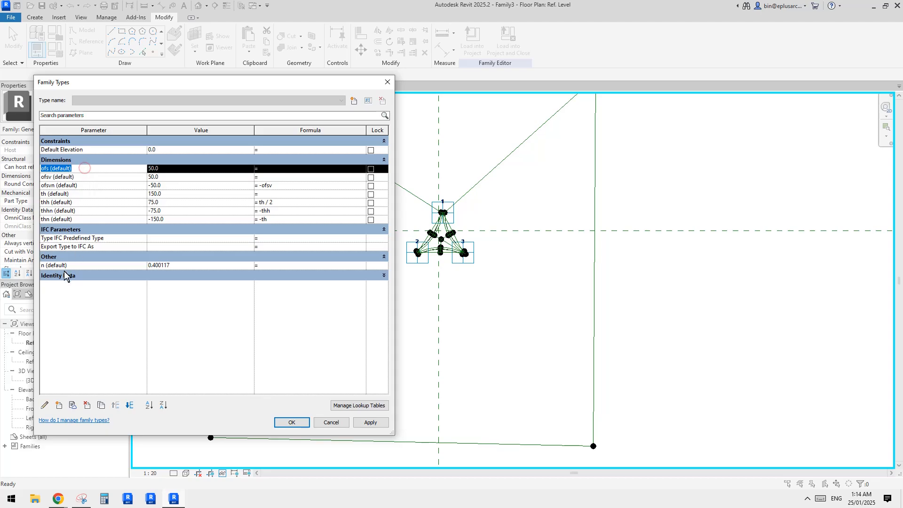
left_click(44, 405)
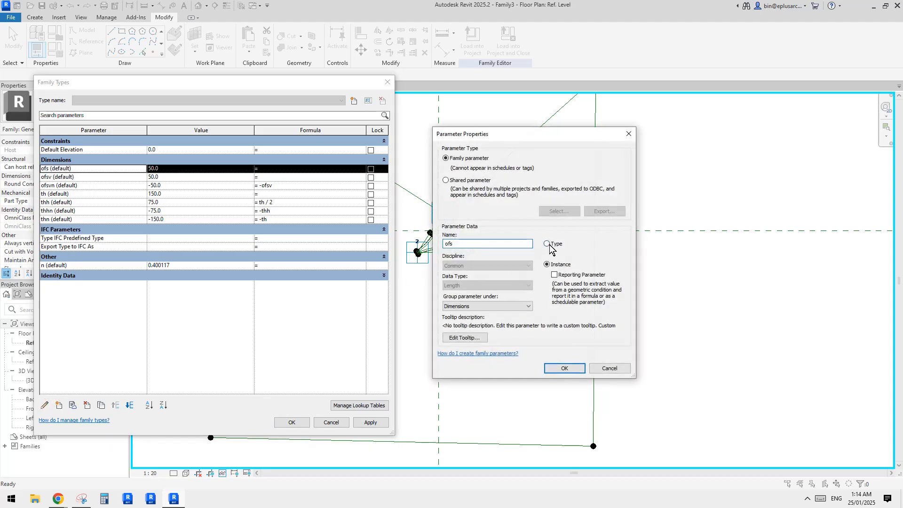
left_click(547, 243)
left_click(564, 368)
left_click(77, 177)
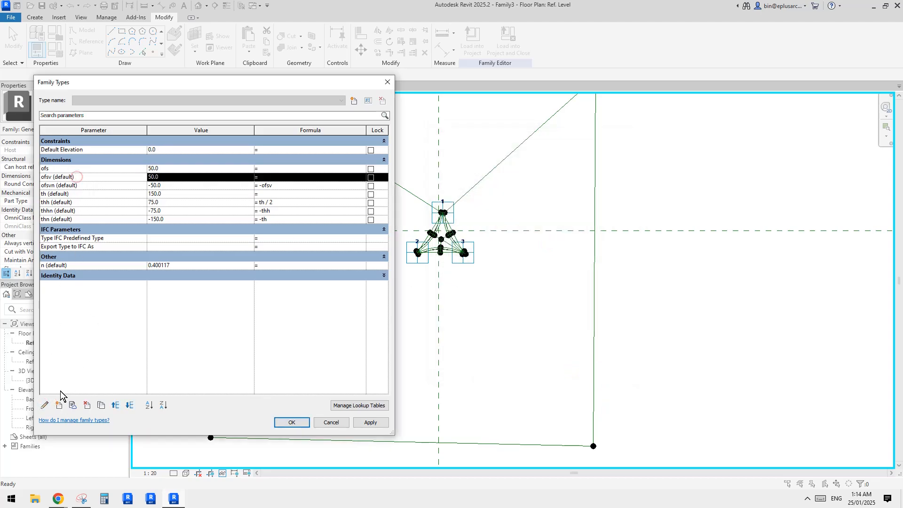
left_click(45, 405)
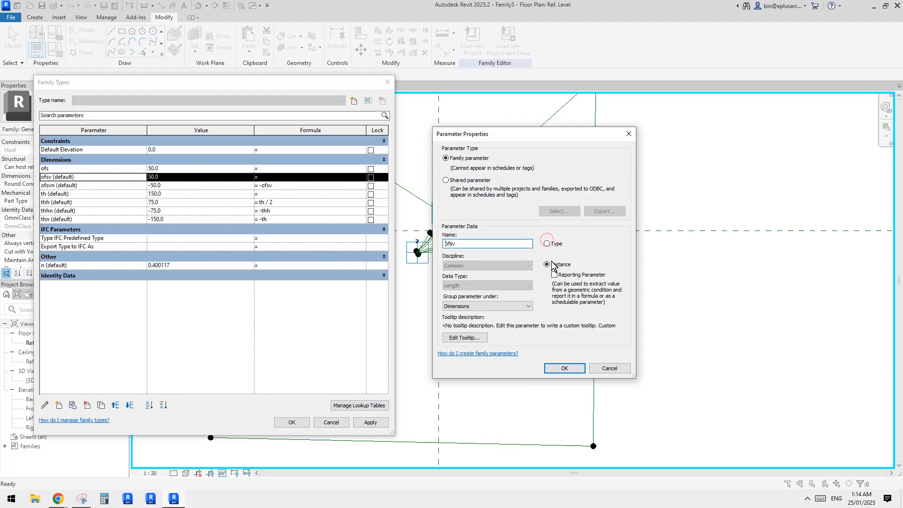
left_click(547, 243)
left_click(567, 369)
Convert the ofsvn and th parameters from instance to type parameters
left_click(86, 185)
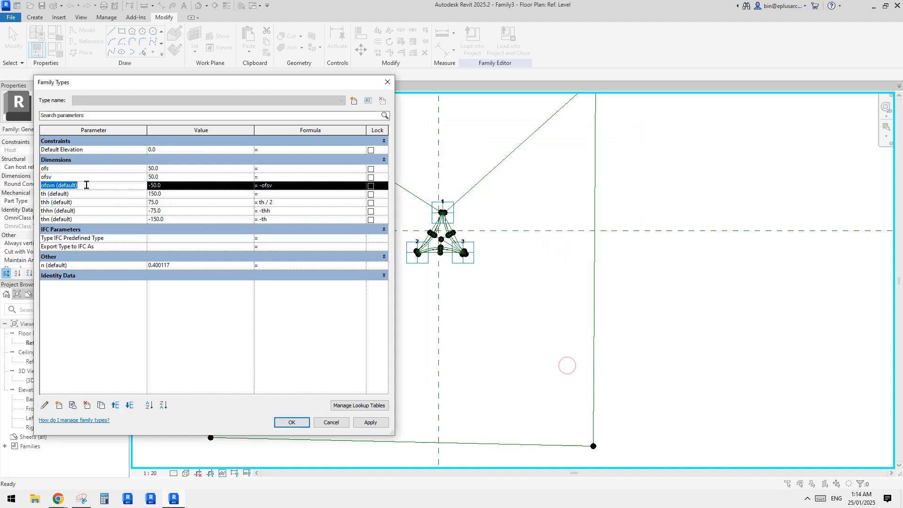
left_click(45, 405)
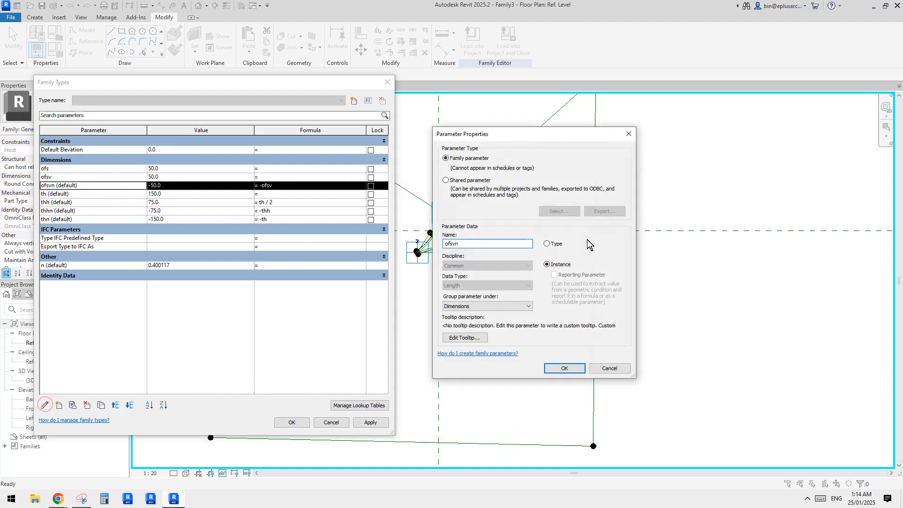
left_click(547, 244)
left_click(565, 368)
left_click(70, 193)
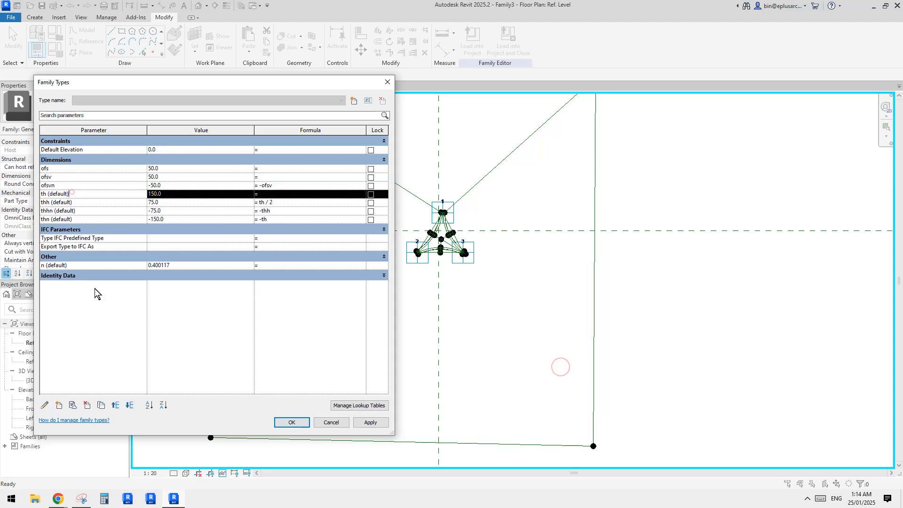
left_click(45, 405)
left_click(548, 243)
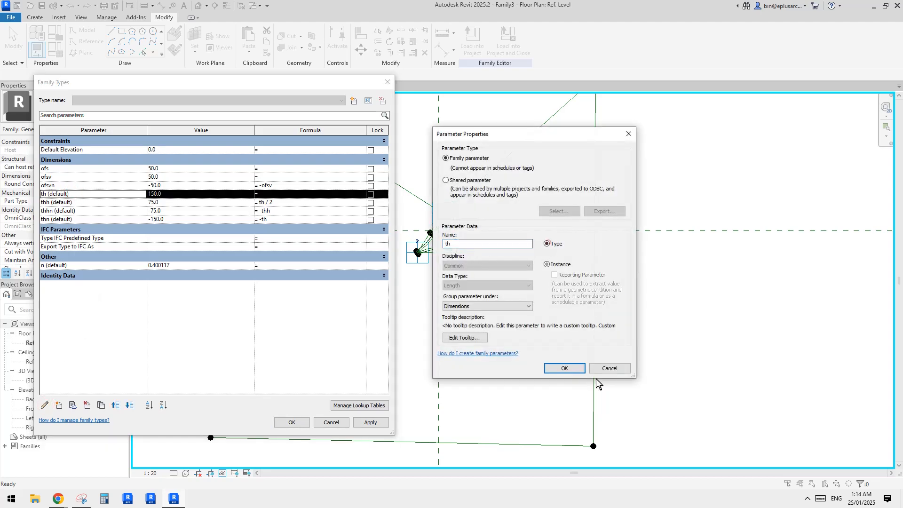
left_click(574, 368)
Convert the thh and thhn parameters from instance to type parameters
left_click(87, 202)
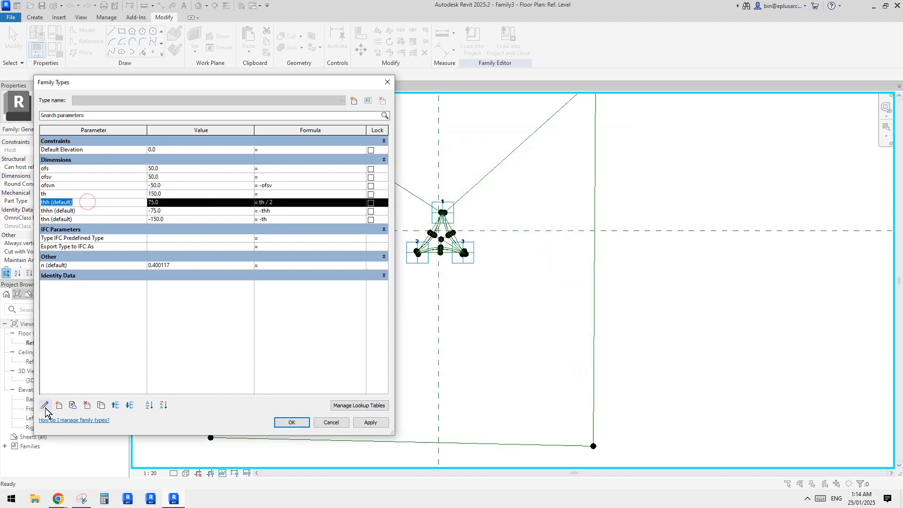
left_click(44, 405)
left_click(567, 369)
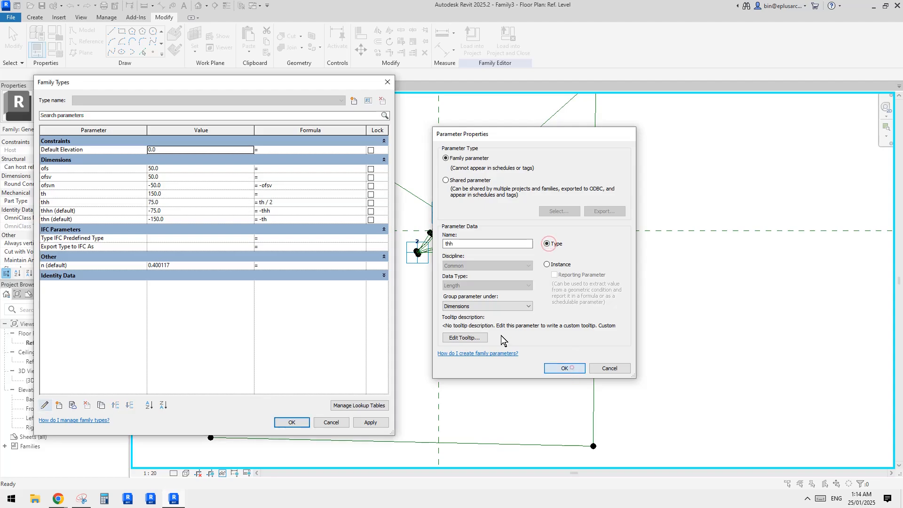
left_click(60, 211)
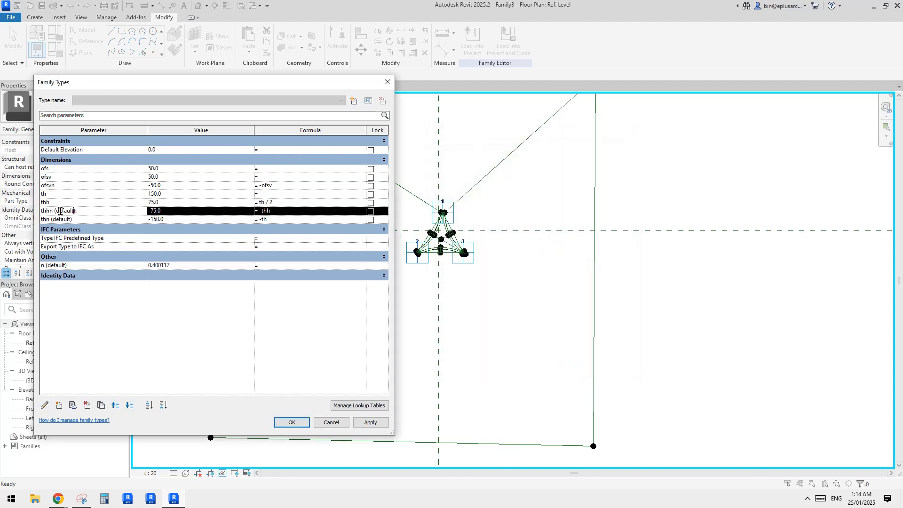
left_click(45, 406)
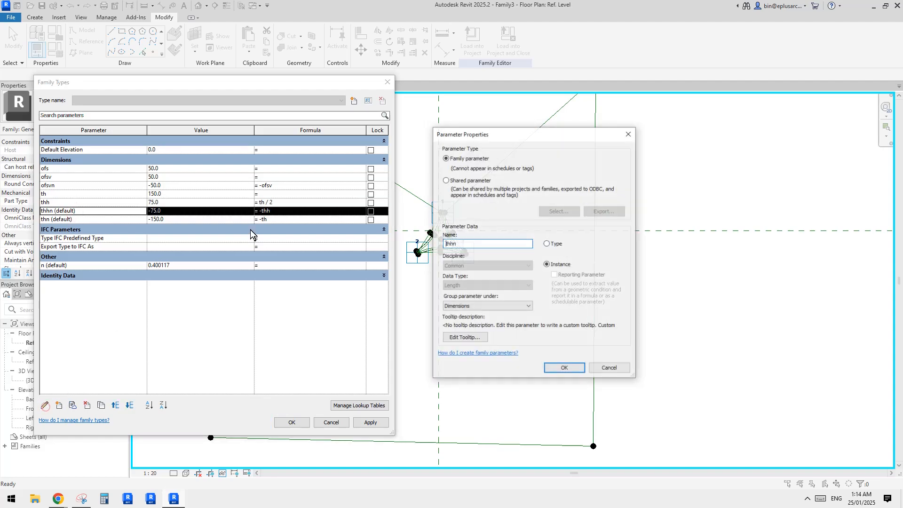
left_click(563, 369)
Convert the thn parameter from instance to type parameter
left_click(45, 406)
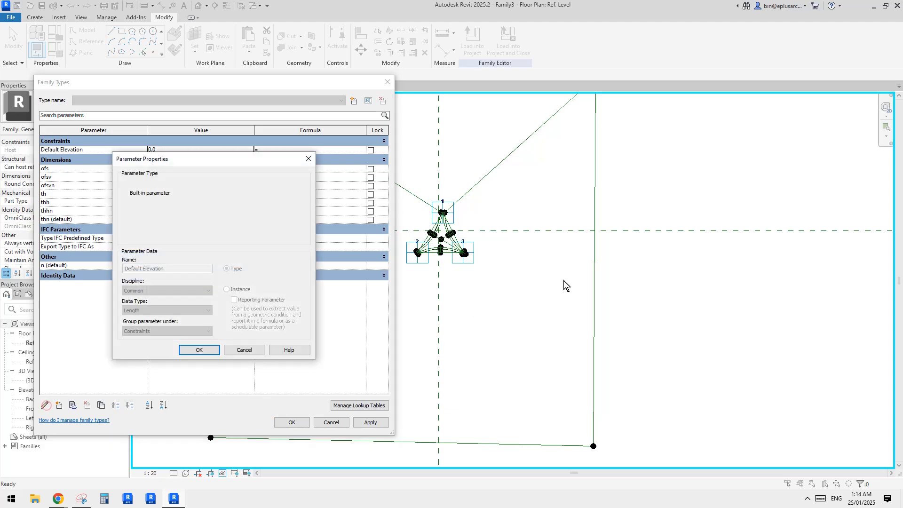
left_click(245, 350)
left_click(65, 219)
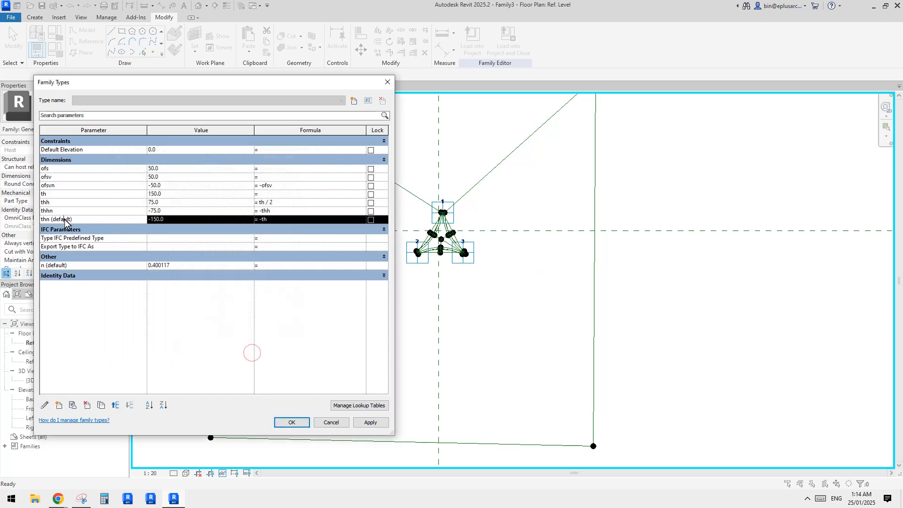
left_click(45, 404)
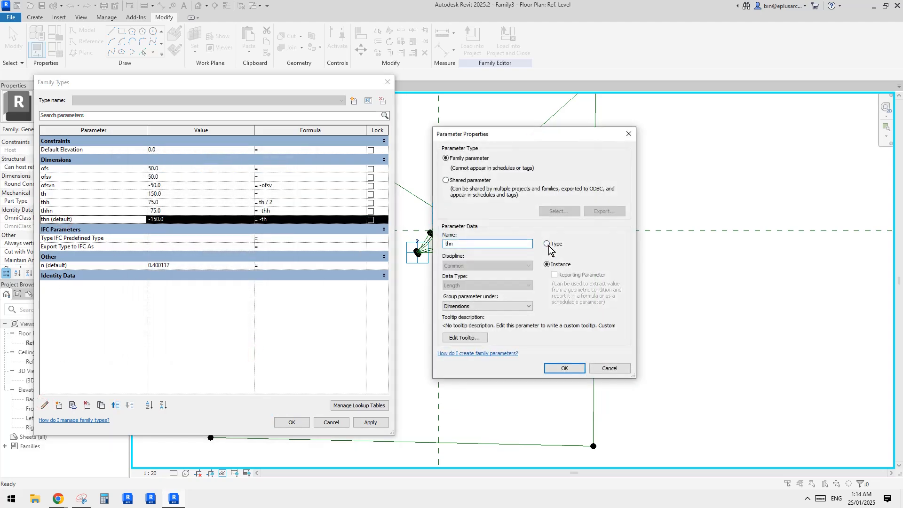
left_click(563, 369)
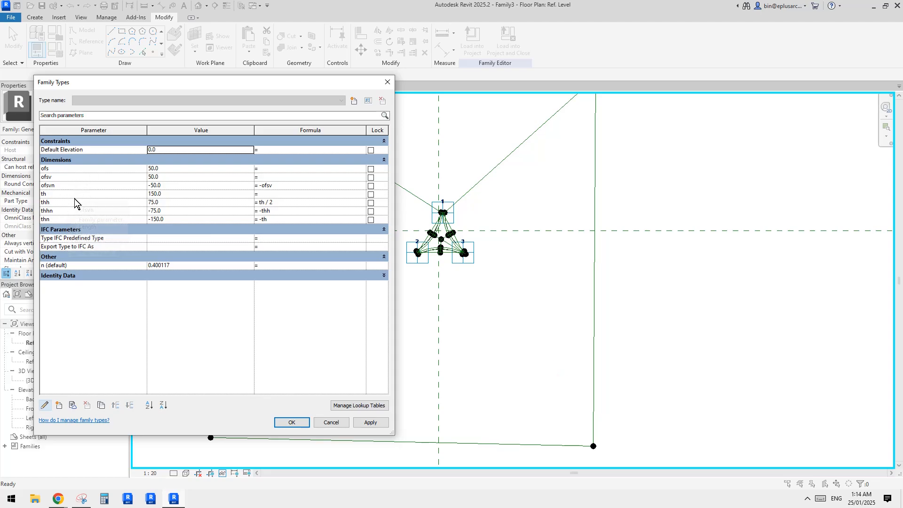
Move the thh and ofsvn parameters from the Dimensions group to the Other group
left_click(71, 203)
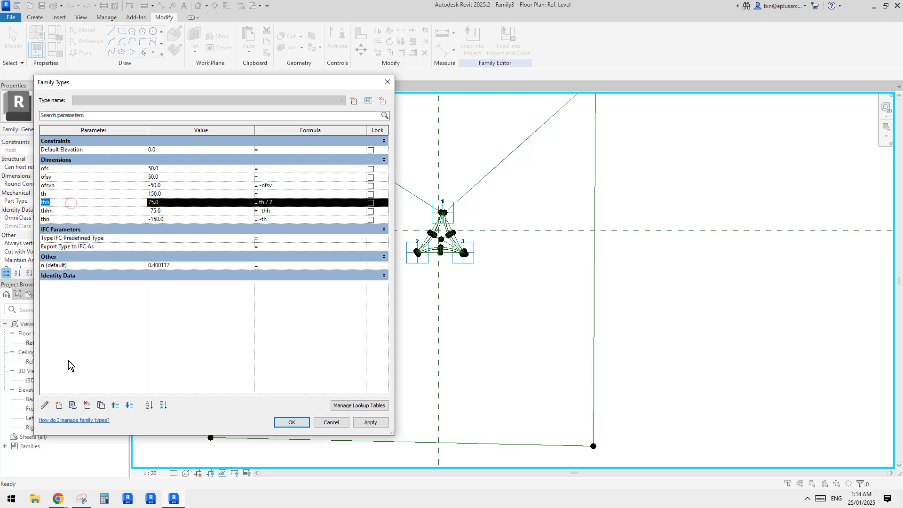
left_click(45, 405)
left_click(486, 307)
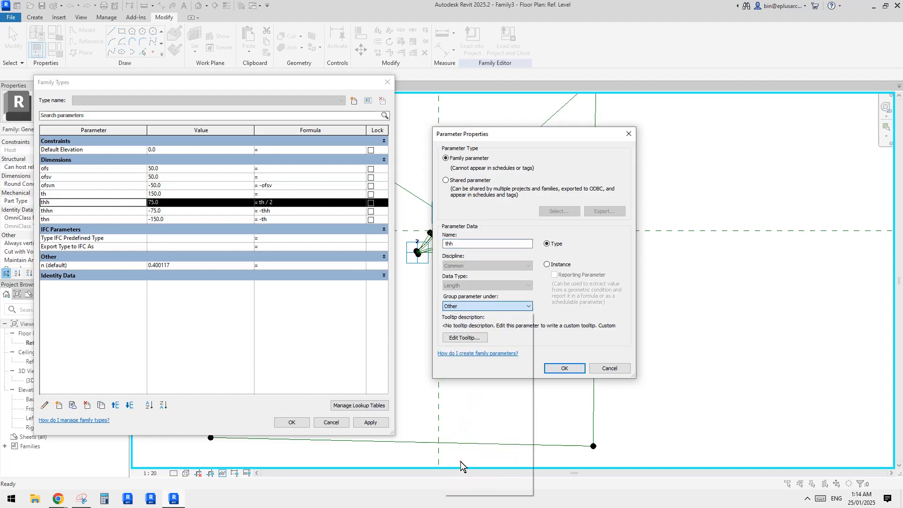
left_click(460, 462)
left_click(560, 370)
left_click(103, 187)
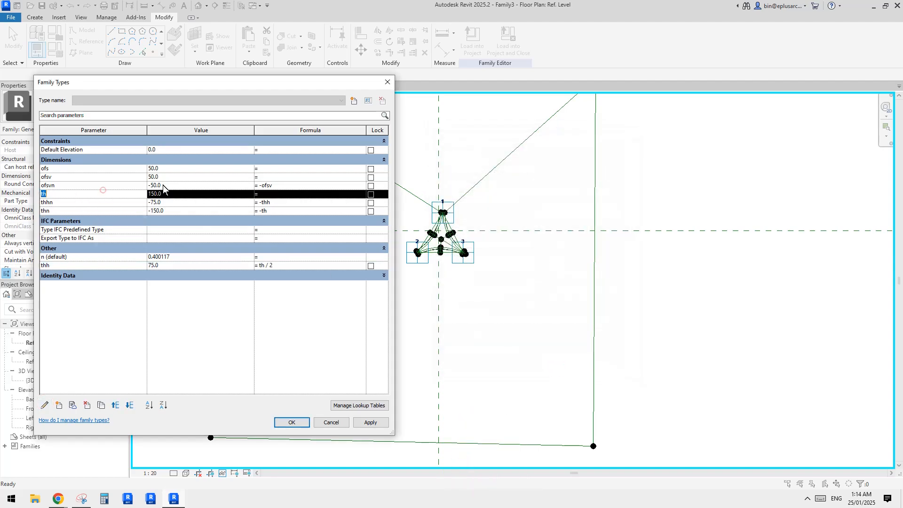
left_click(50, 402)
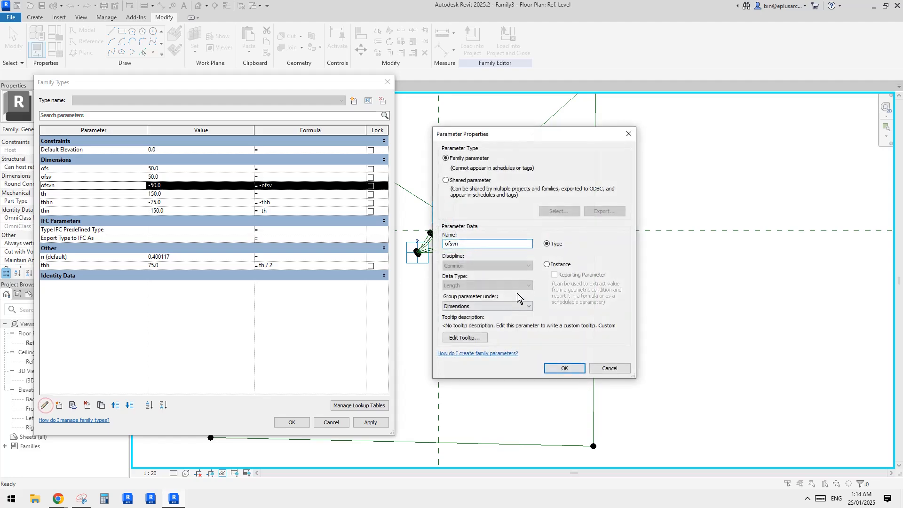
left_click(504, 304)
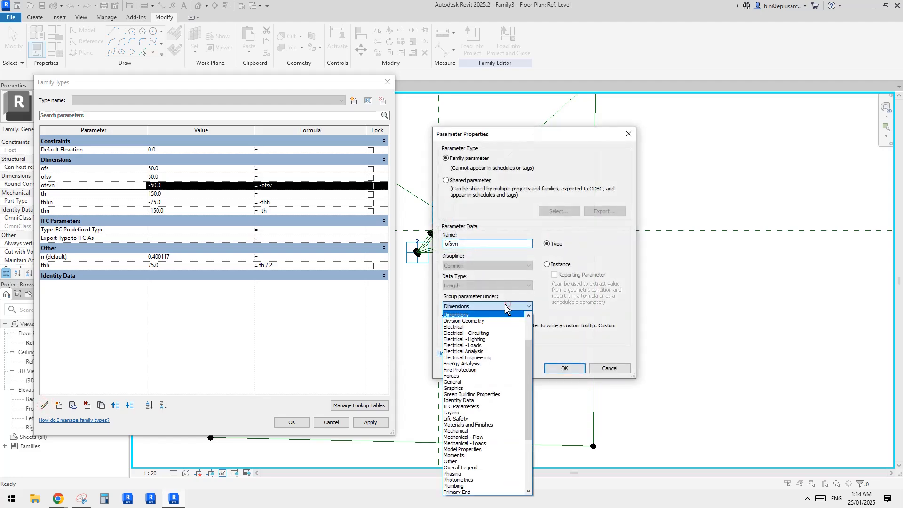
left_click(477, 461)
left_click(565, 368)
Move the thhn and thn parameters from the Dimensions group to the Other group
left_click(92, 193)
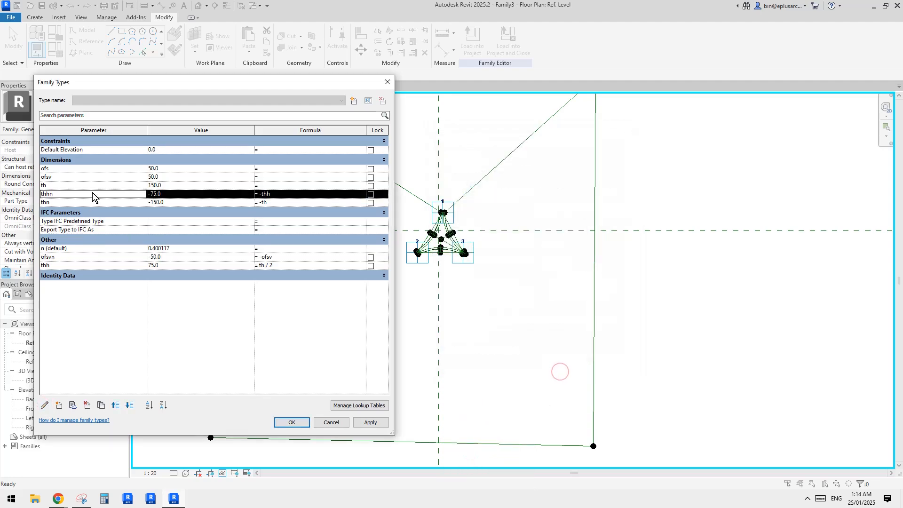
left_click(44, 405)
left_click(510, 305)
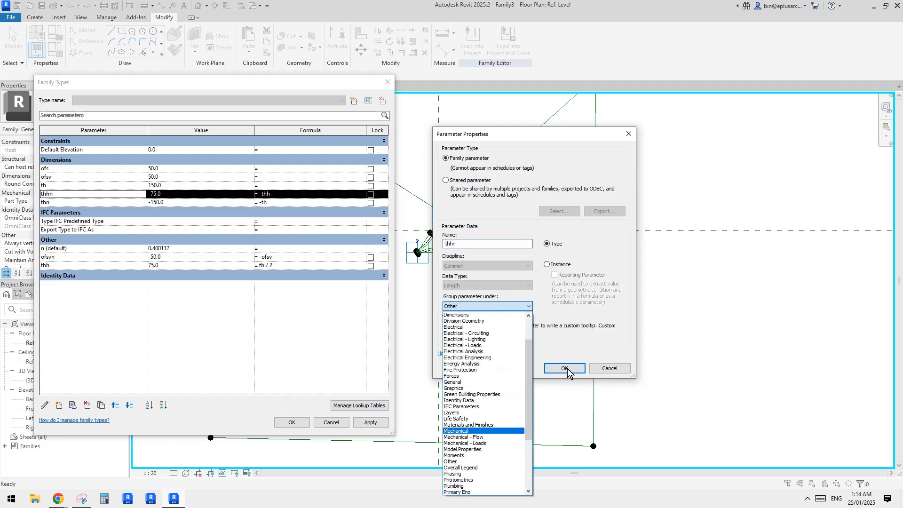
left_click(451, 461)
left_click(548, 368)
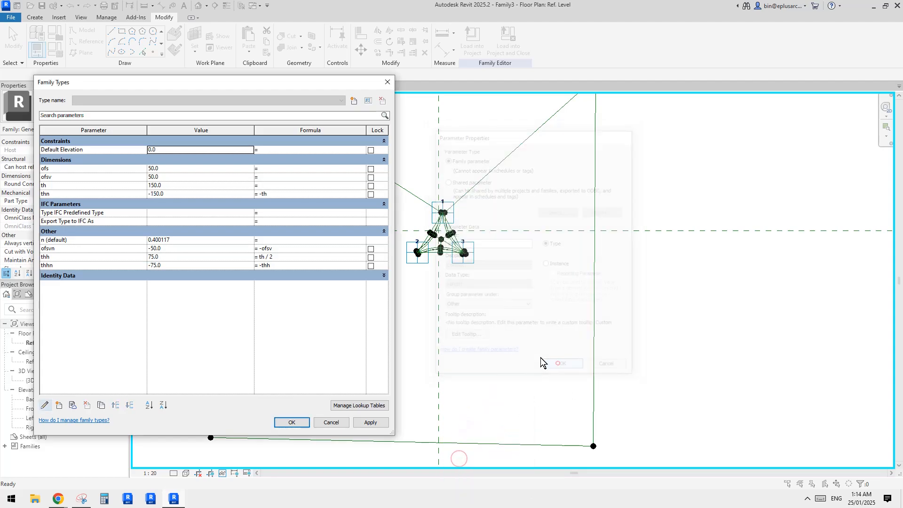
left_click(92, 195)
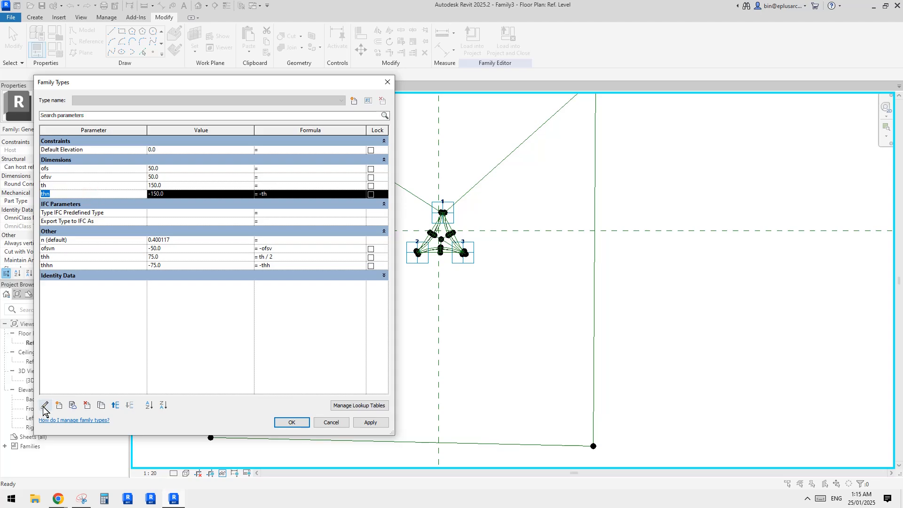
left_click(44, 406)
left_click(507, 306)
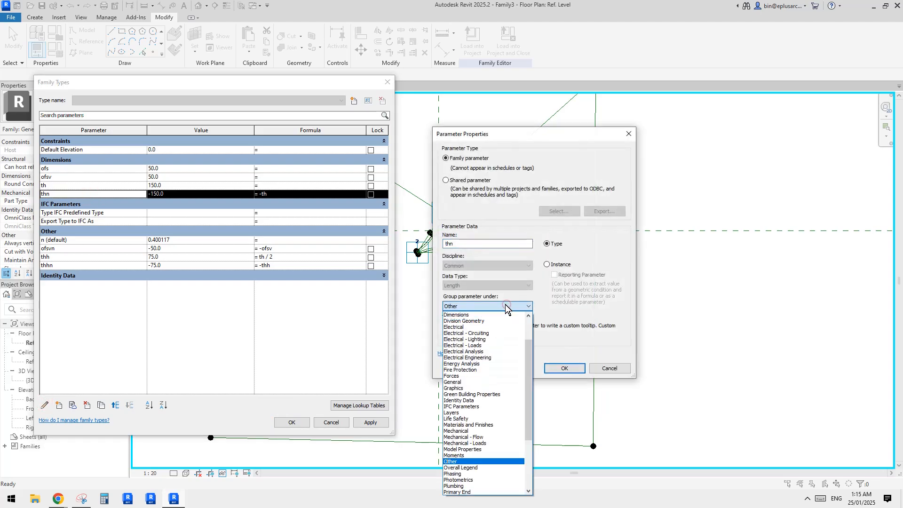
left_click(561, 327)
left_click(564, 369)
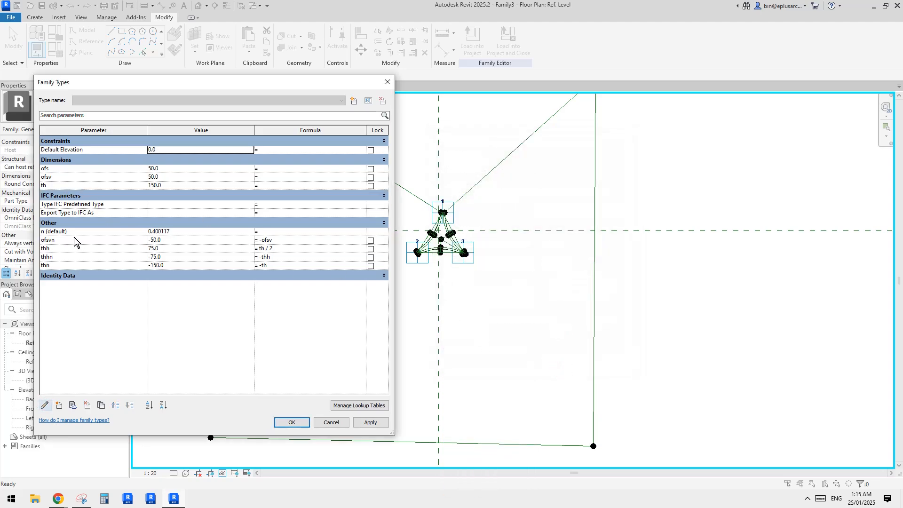
Convert the n parameter to a type parameter grouped under Dimensions, and accept the family parameter changes
left_click(98, 233)
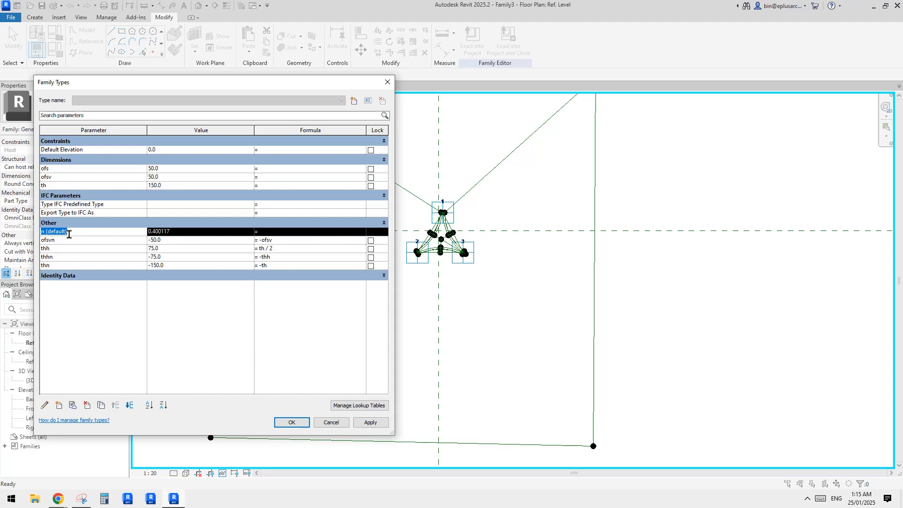
left_click(45, 405)
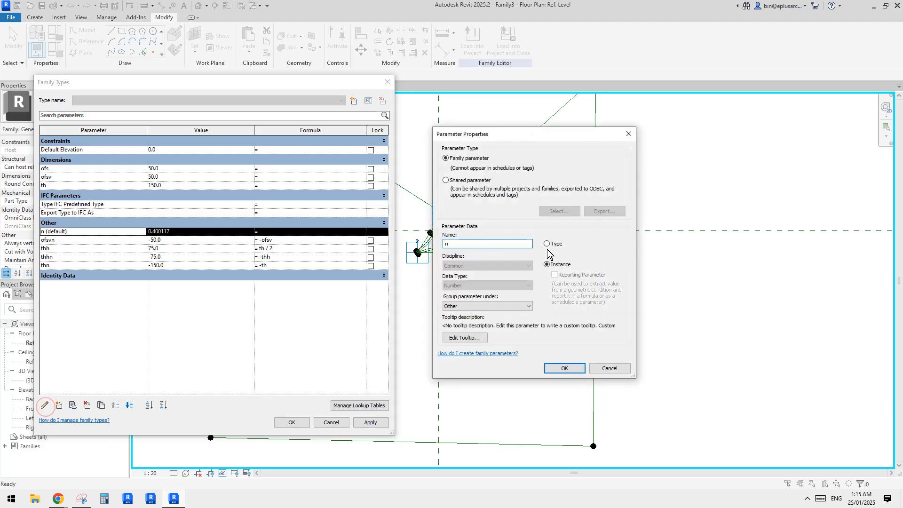
left_click(547, 244)
left_click(525, 306)
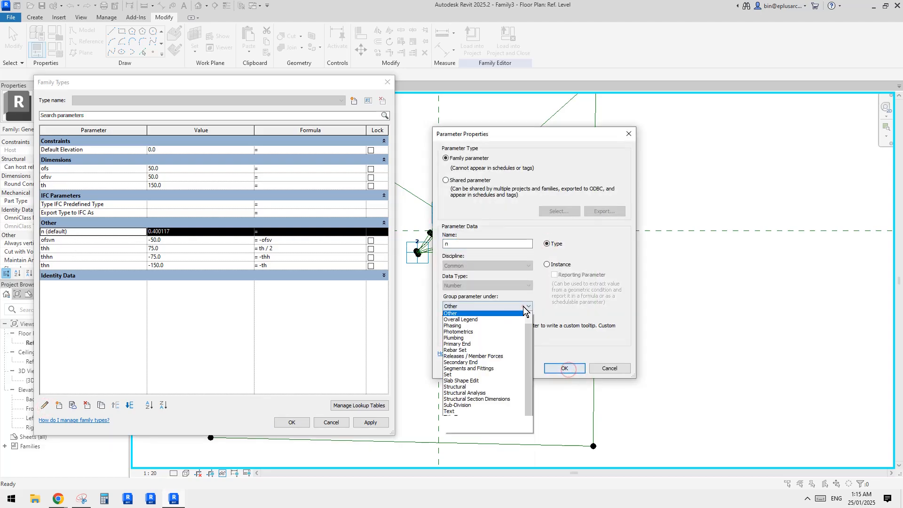
left_click(530, 333)
left_click(530, 339)
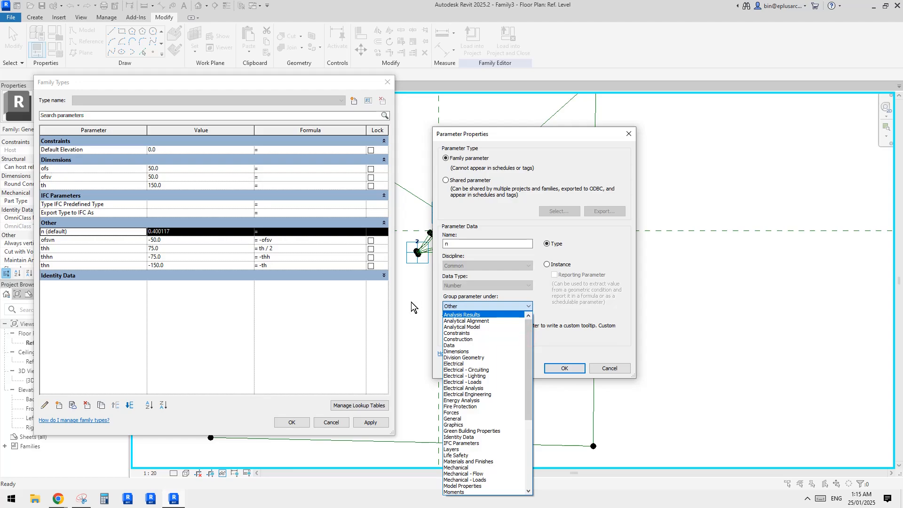
left_click(470, 351)
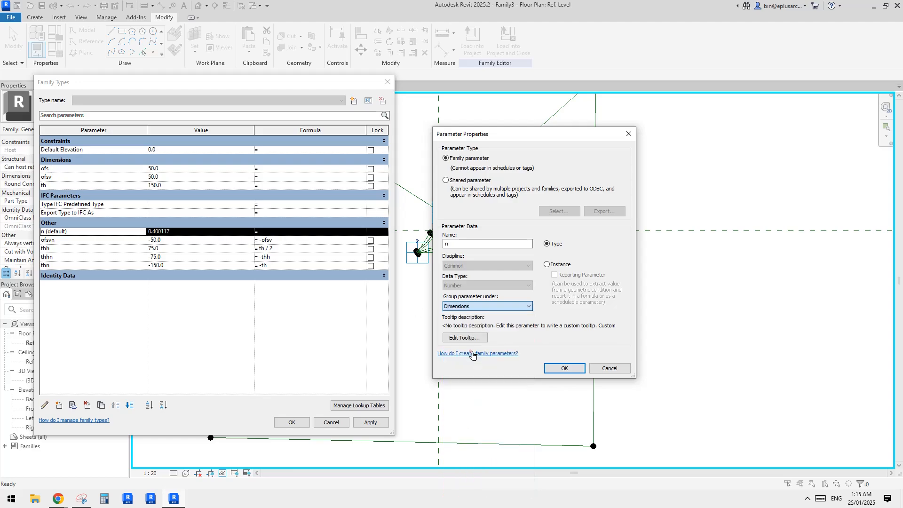
left_click(570, 367)
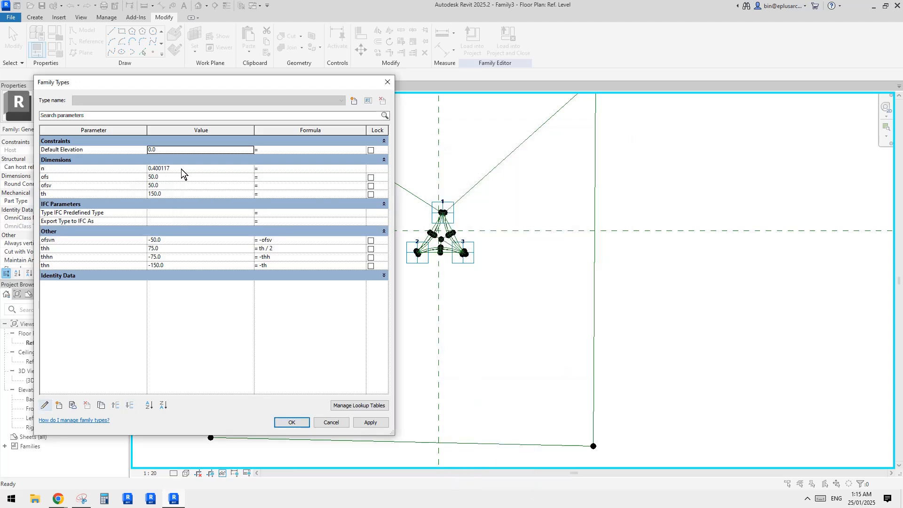
left_click(291, 422)
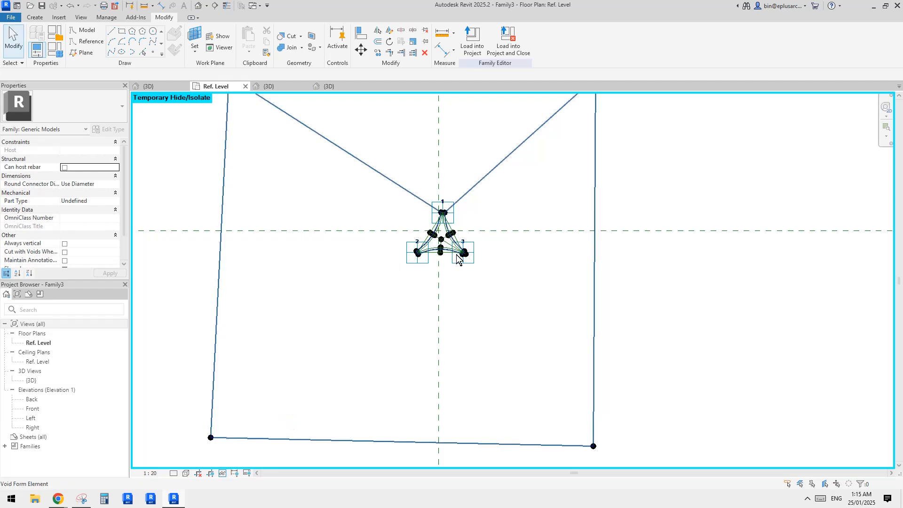
Load the edited Family3 component into Family5, overwriting the existing version
scroll(452, 259, "up", 2)
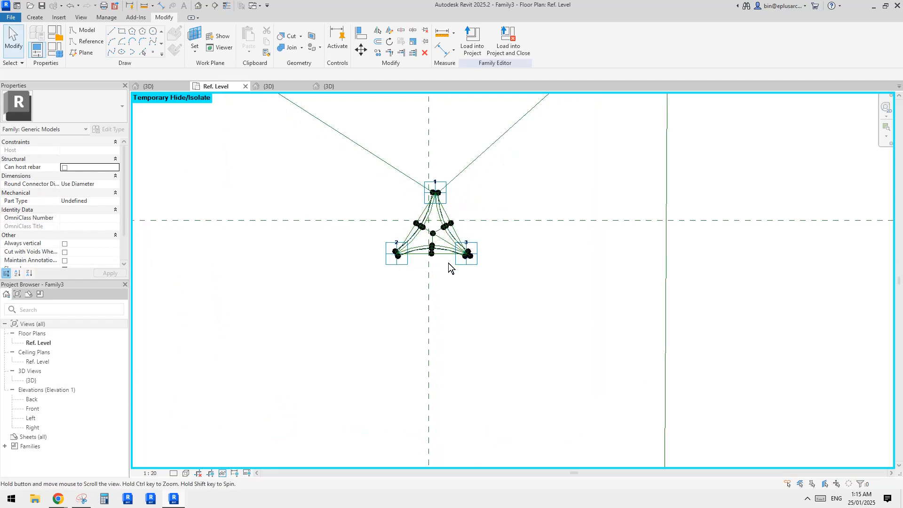
left_click(477, 49)
left_click(477, 210)
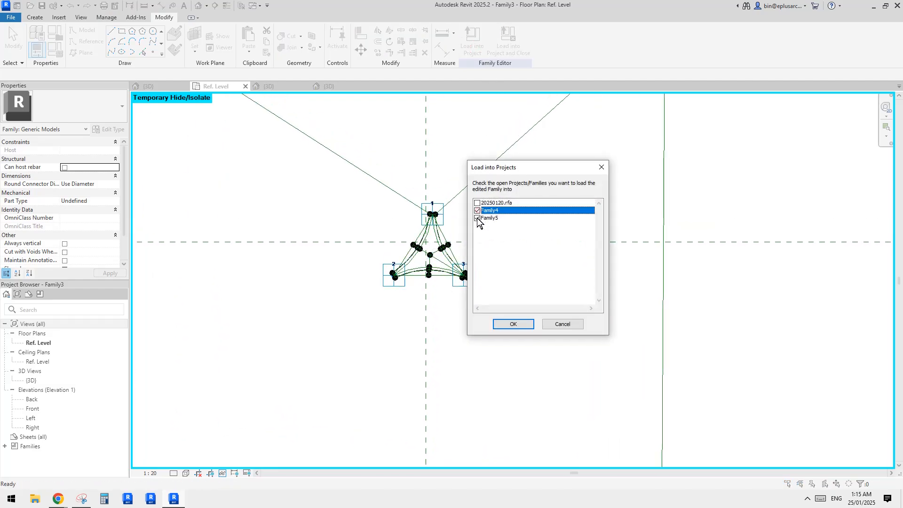
left_click(477, 218)
left_click(478, 211)
left_click(513, 324)
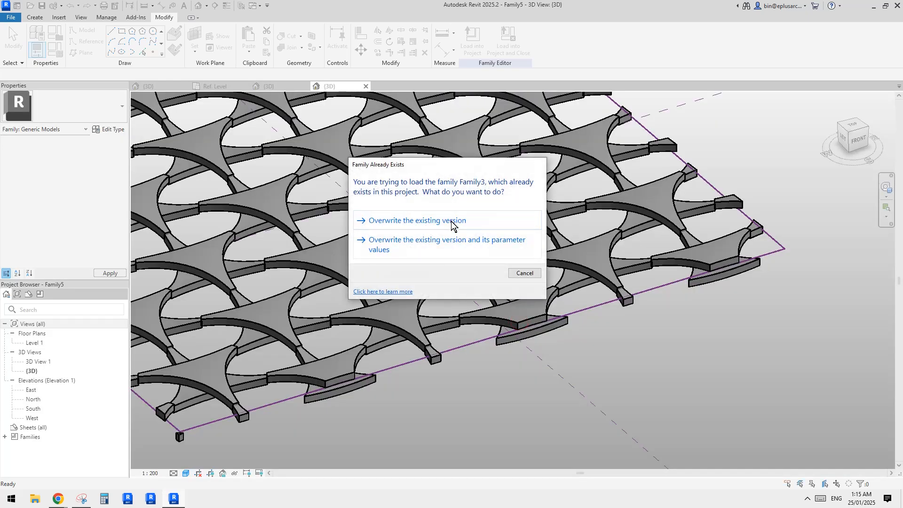
left_click(451, 221)
left_click(460, 258)
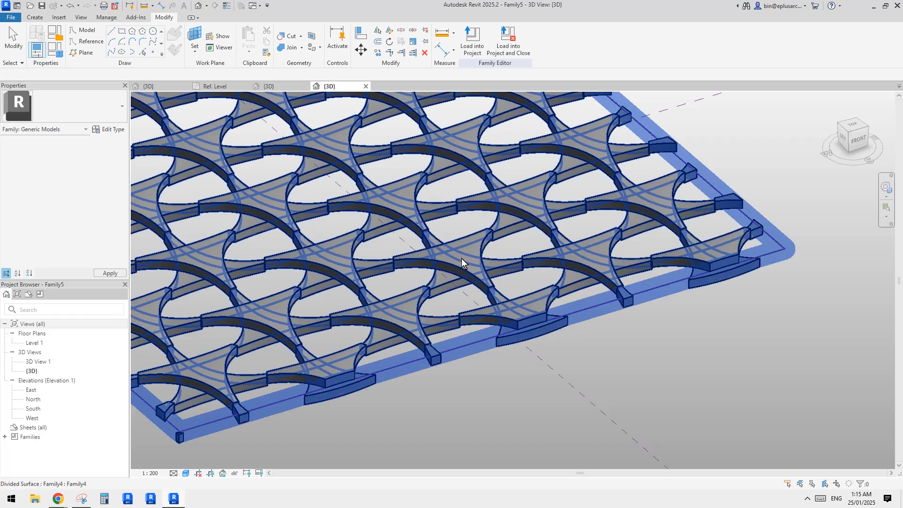
middle_click_drag(459, 260, 460, 284)
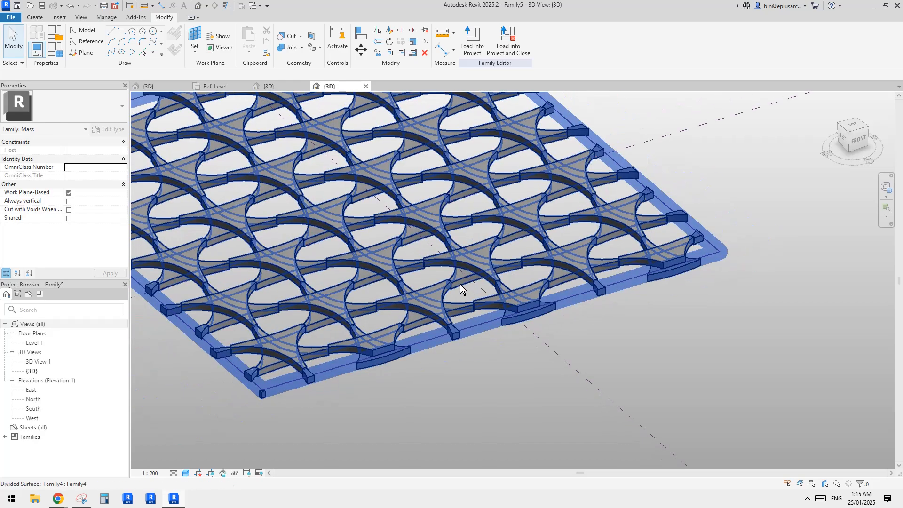
left_click(449, 261)
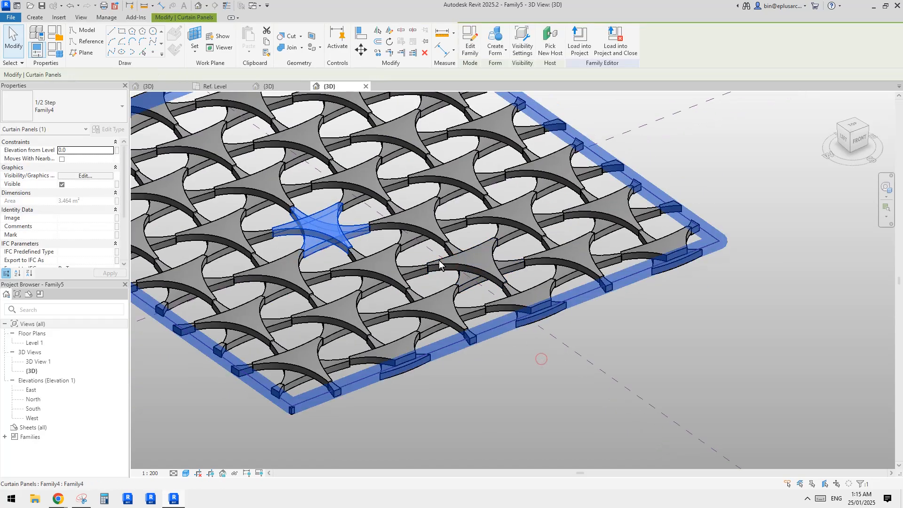
scroll(470, 254, "up", 2)
key("Escape")
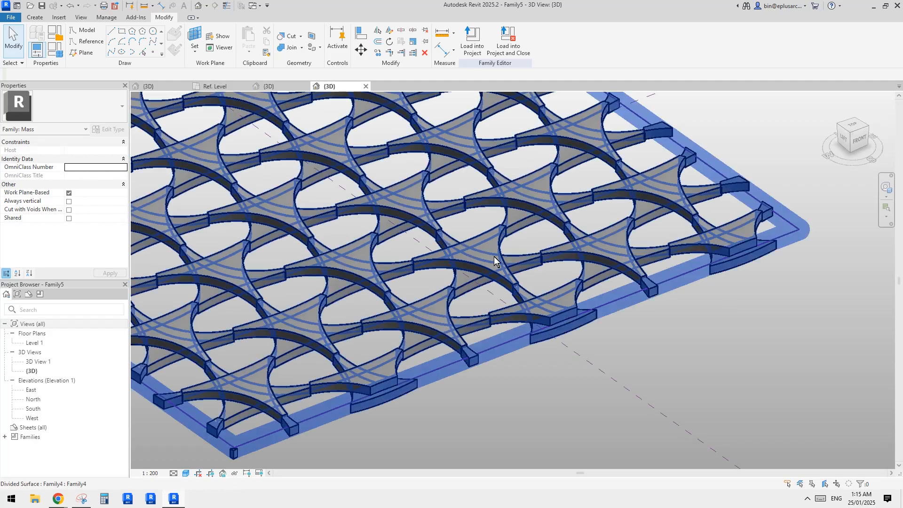
Select a single nested Family3 component within the panels of the divided surface
middle_click_drag(495, 270, 481, 286)
key("Tab")
left_click(438, 270)
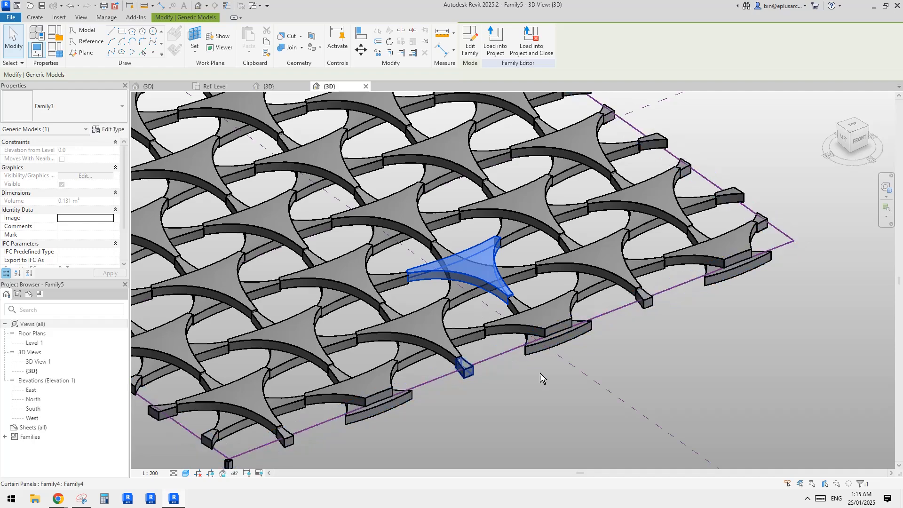
left_click(414, 226)
middle_click_drag(508, 320, 507, 320)
left_click(440, 273)
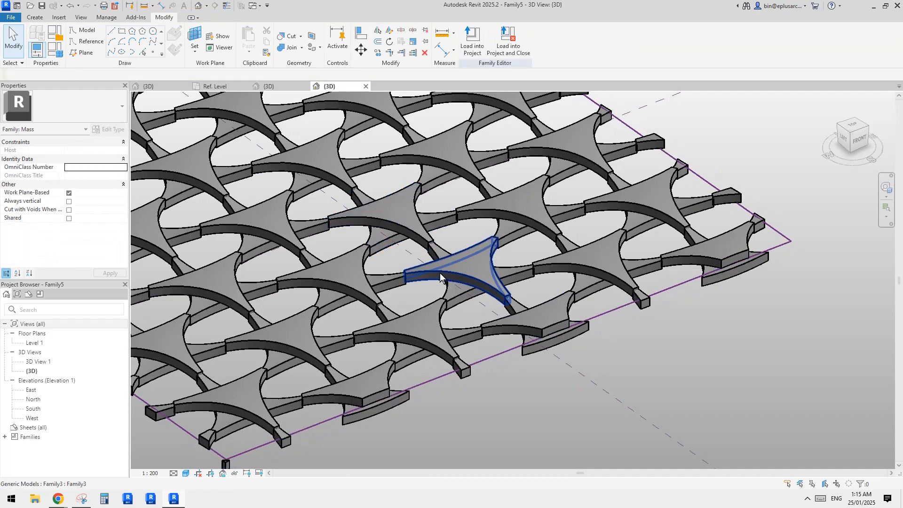
key("Tab")
left_click(424, 270)
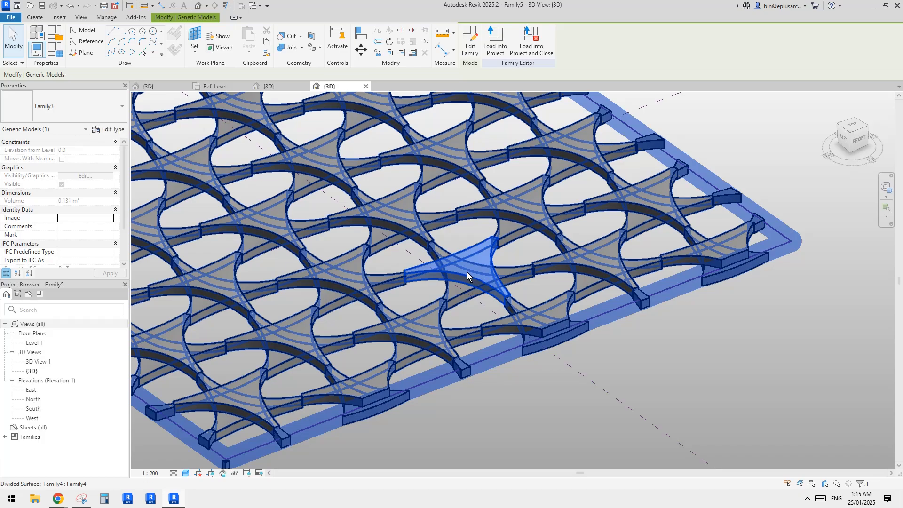
scroll(466, 272, "up", 2)
Set the selected Family3 component's type parameters n to 0.5 and ofs to 75, and apply them
left_click(113, 128)
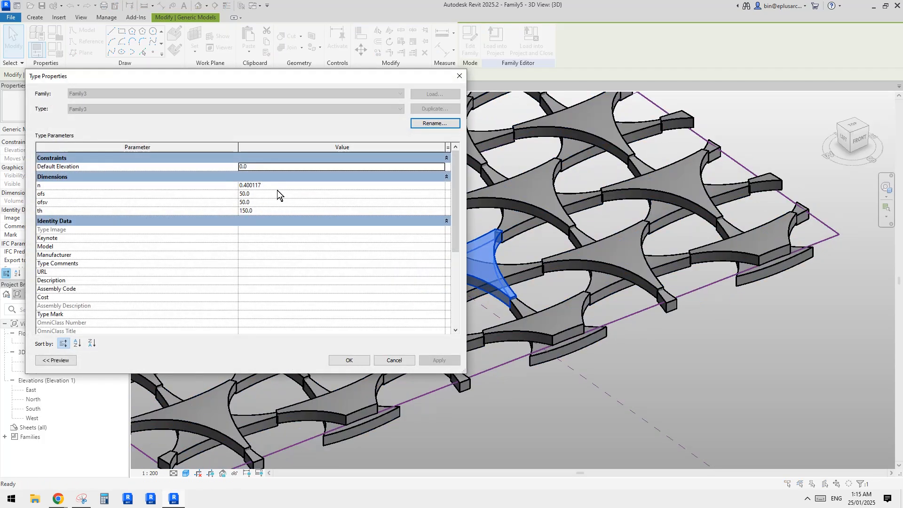
left_click(291, 184)
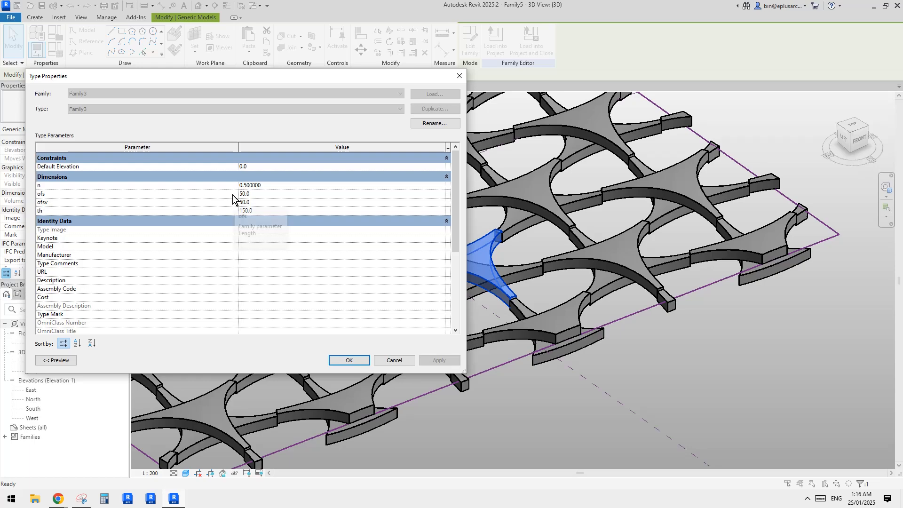
left_click(271, 195)
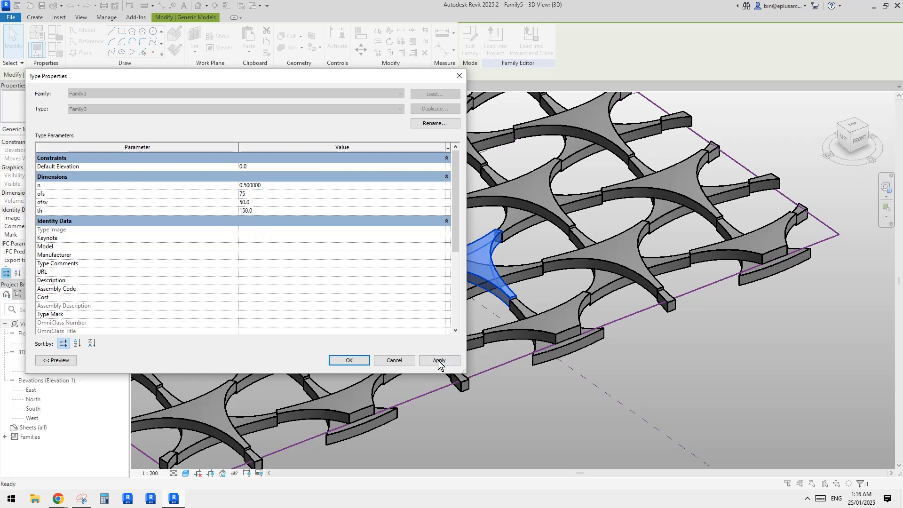
left_click(438, 362)
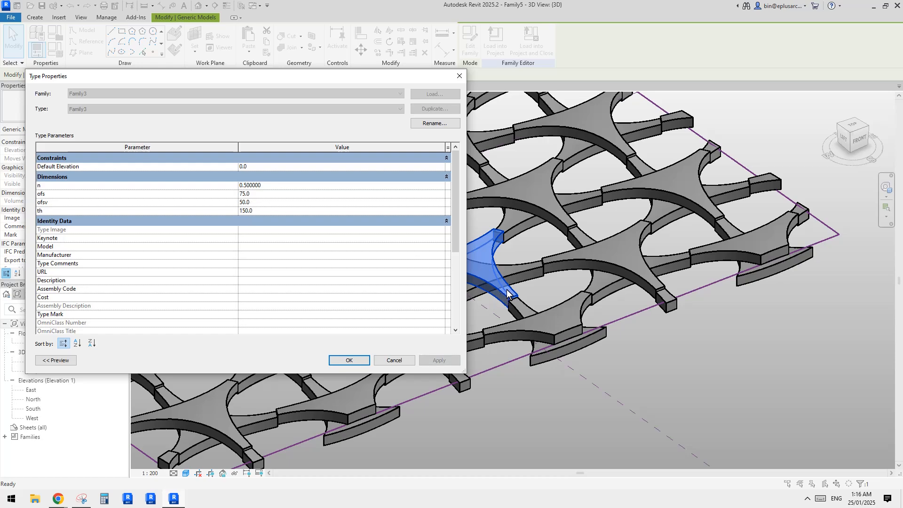
Set the Family3 type parameters ofsv to 100 and th to 100, and accept the type changes
left_click(263, 205)
type("10")
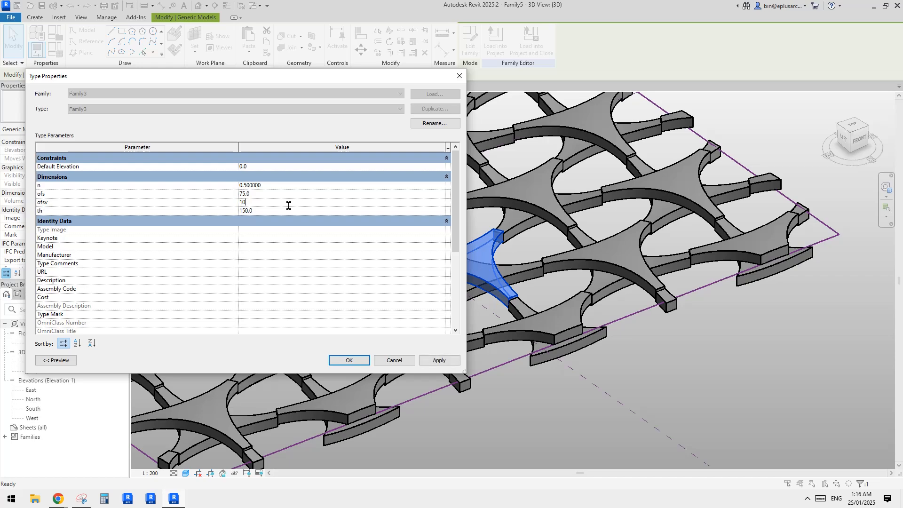
left_click(449, 360)
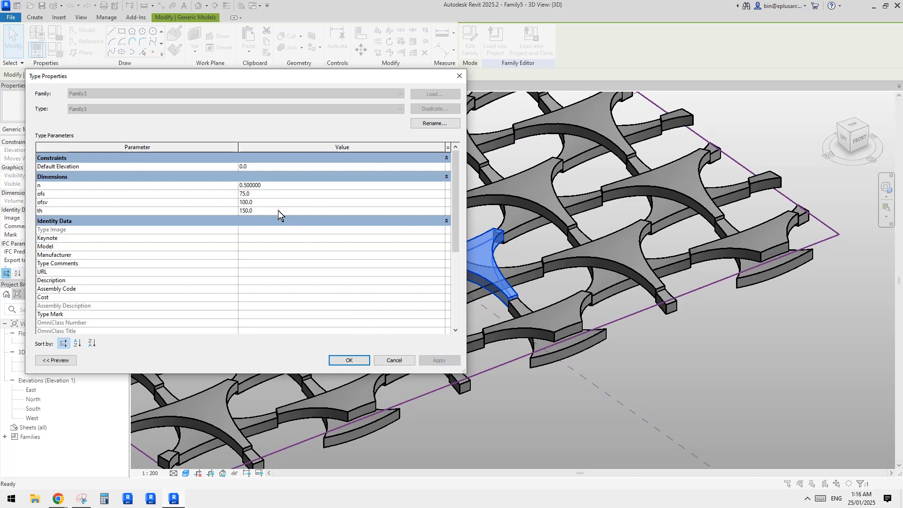
left_click(268, 202)
left_click(263, 210)
type("100")
left_click(438, 360)
left_click(353, 359)
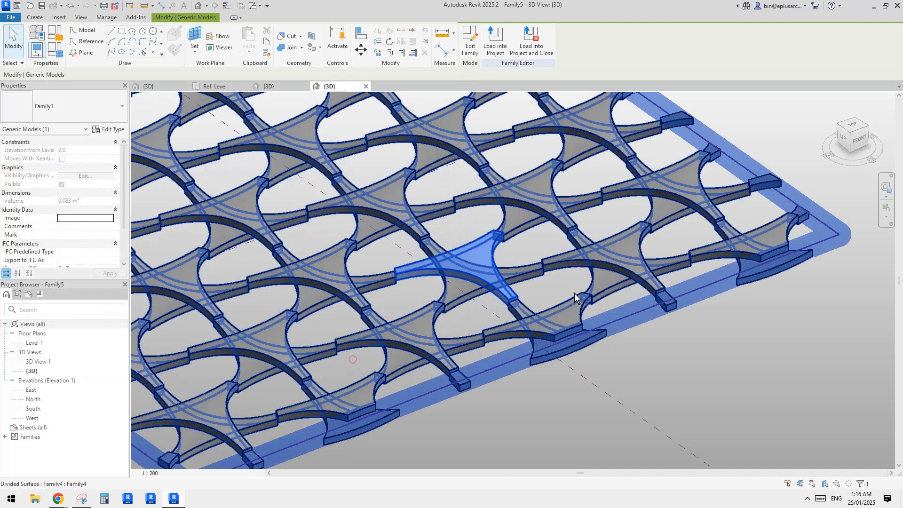
Switch from the panelled surface to the Family3 component and open its 3D view
middle_click_drag(575, 297, 517, 303, "shift")
scroll(500, 298, "up", 2)
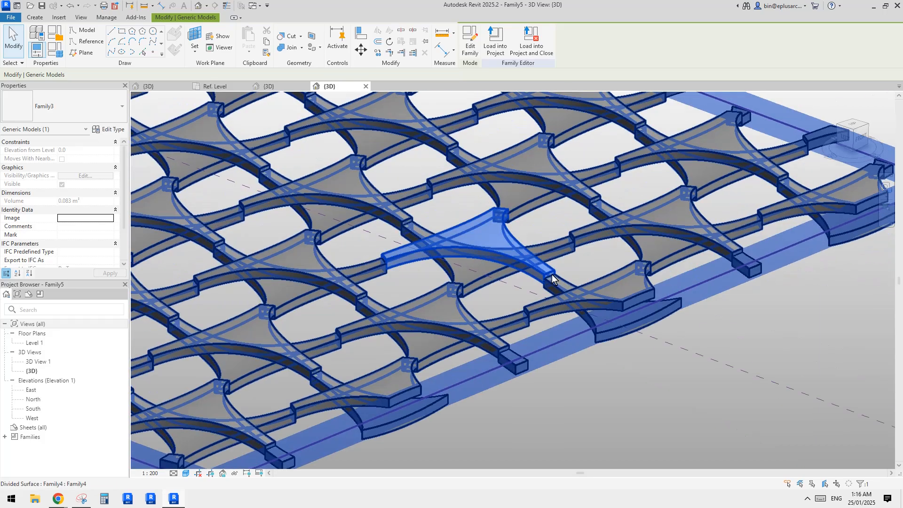
scroll(546, 278, "up", 2)
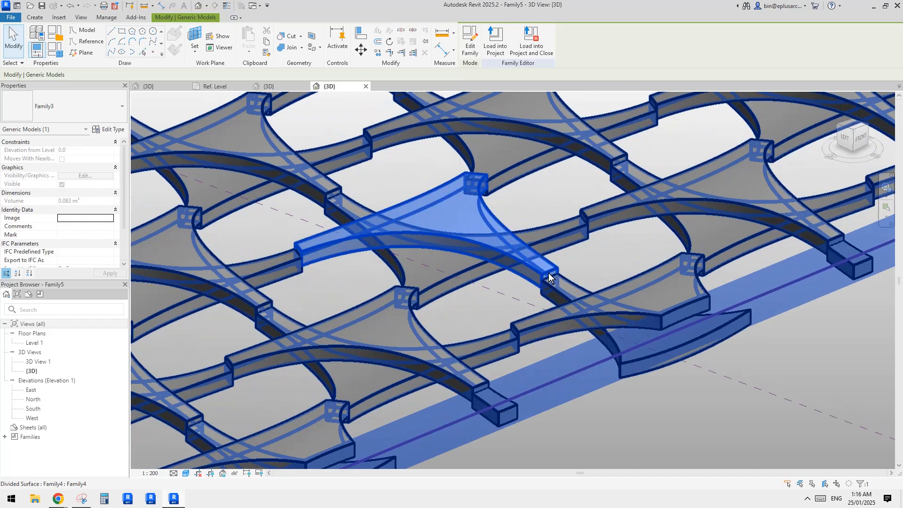
left_click(269, 86)
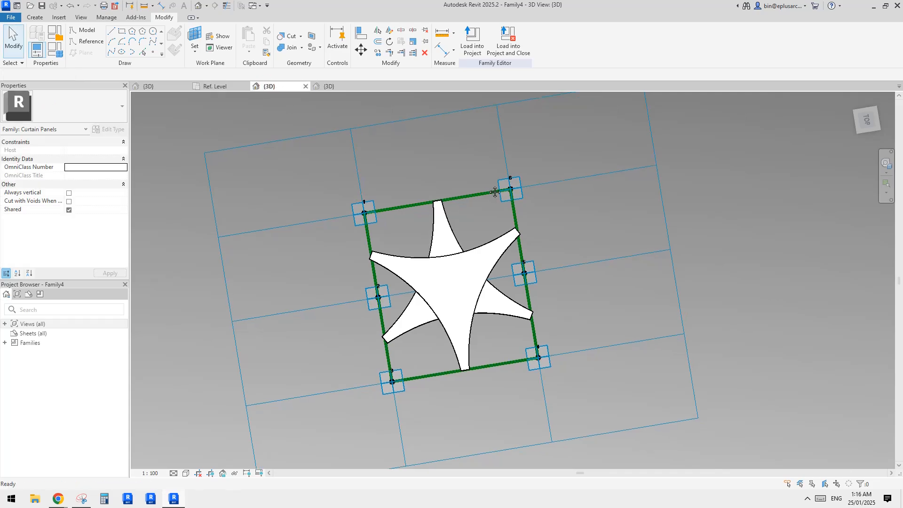
left_click(226, 88)
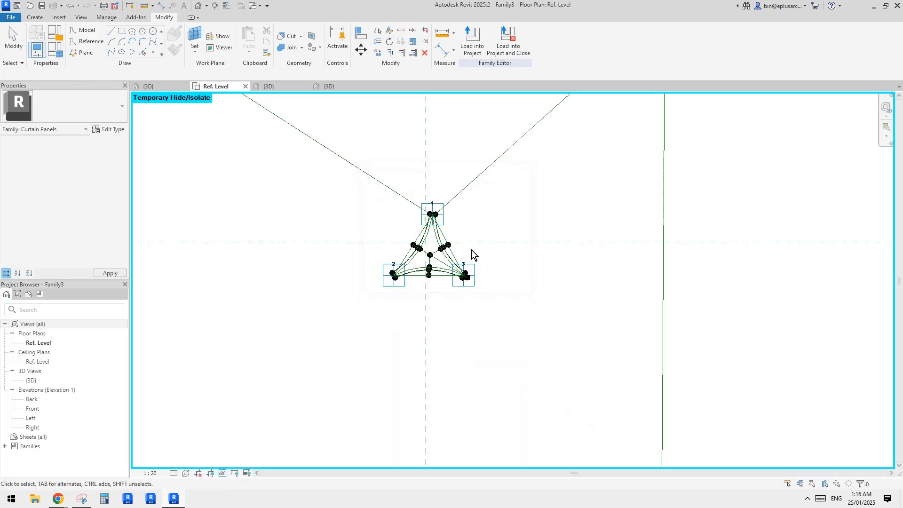
left_click(198, 5)
Examine Family3's arm ends, void forms and the reference points beside adaptive point 3 from several angles
middle_click_drag(399, 165, 492, 186, "shift")
scroll(498, 283, "up", 8)
middle_click_drag(419, 325, 535, 117, "shift")
left_click(404, 300)
middle_click_drag(403, 300, 455, 250, "shift")
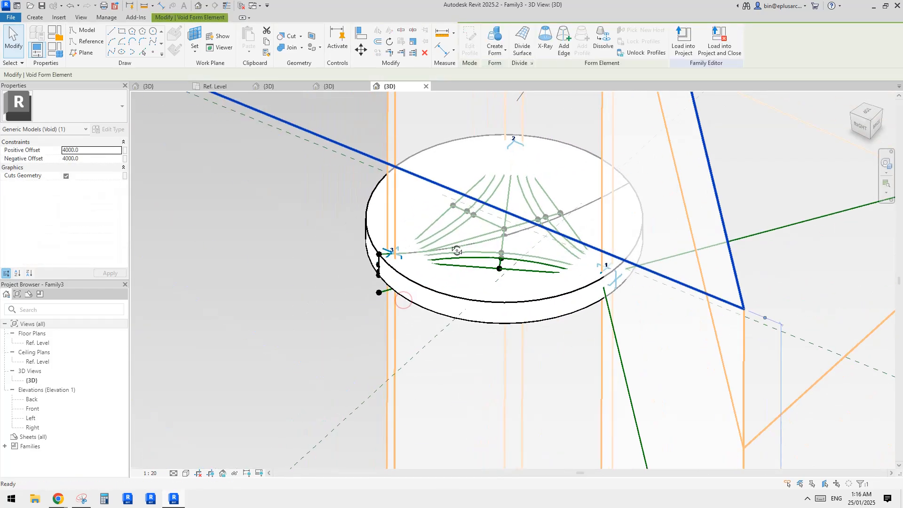
key("Escape")
left_click(415, 282)
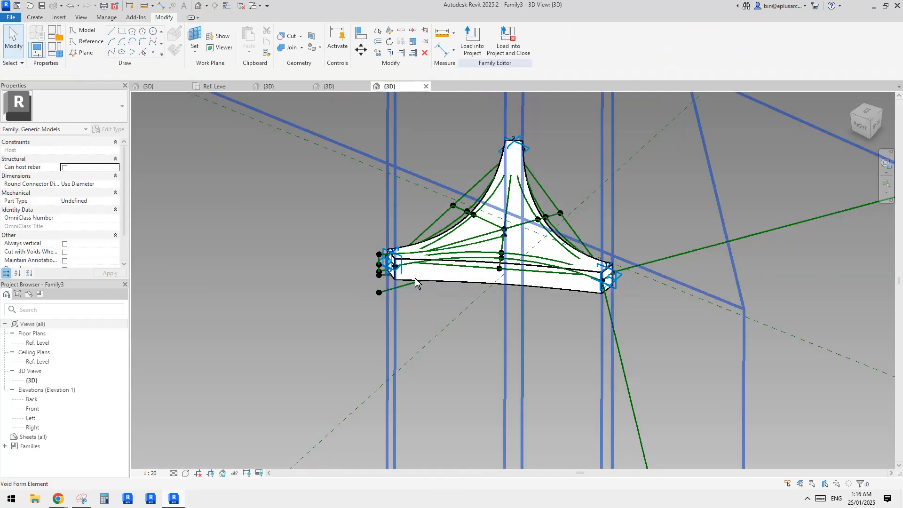
left_click(557, 286)
middle_click_drag(562, 282, 520, 268, "shift")
key("Escape")
middle_click_drag(599, 296, 557, 285, "shift")
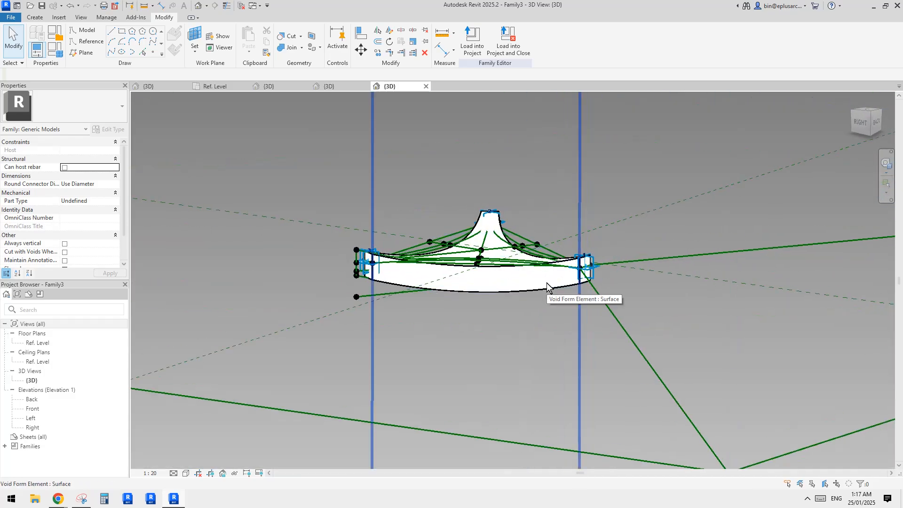
middle_click_drag(501, 283, 473, 285, "shift")
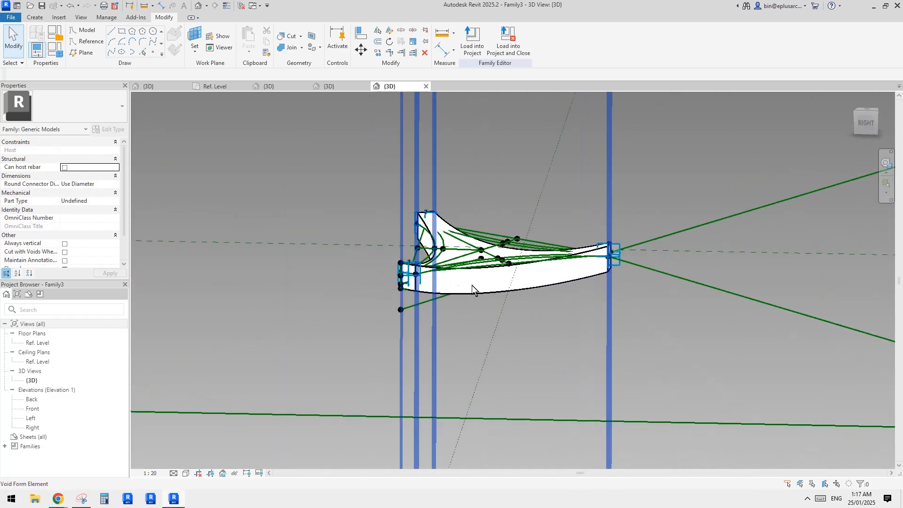
scroll(423, 282, "up", 8)
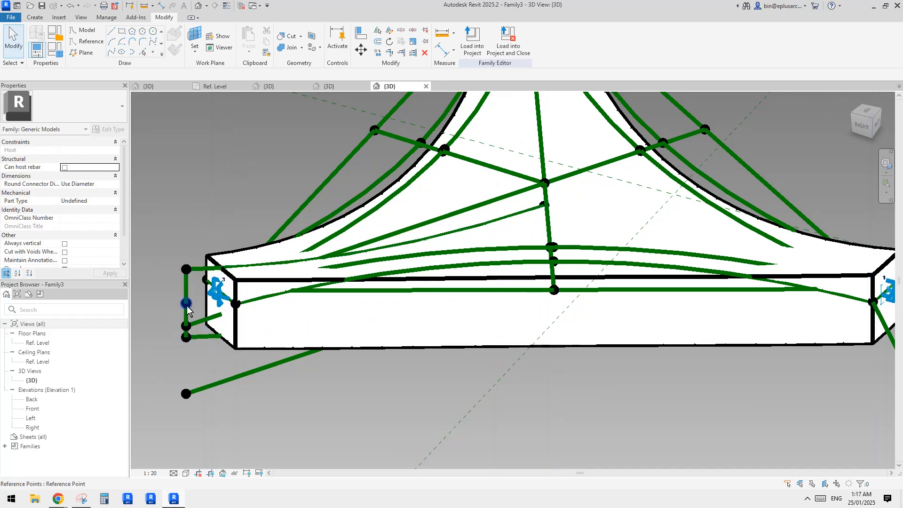
Move the hosted reference point beside adaptive point 3 closer to the arm end, to an offset of about 12.2
middle_click_drag(191, 308, 525, 264)
scroll(595, 291, "up", 1)
scroll(523, 248, "down", 1)
middle_click_drag(525, 264, 511, 297)
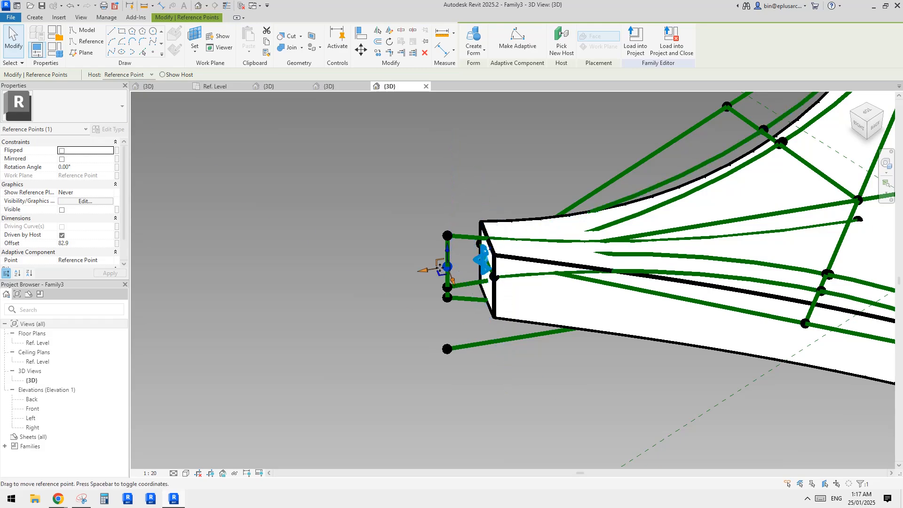
scroll(464, 275, "up", 2)
middle_click_drag(464, 275, 448, 273)
left_click(447, 273)
key("Tab")
scroll(426, 256, "down", 4)
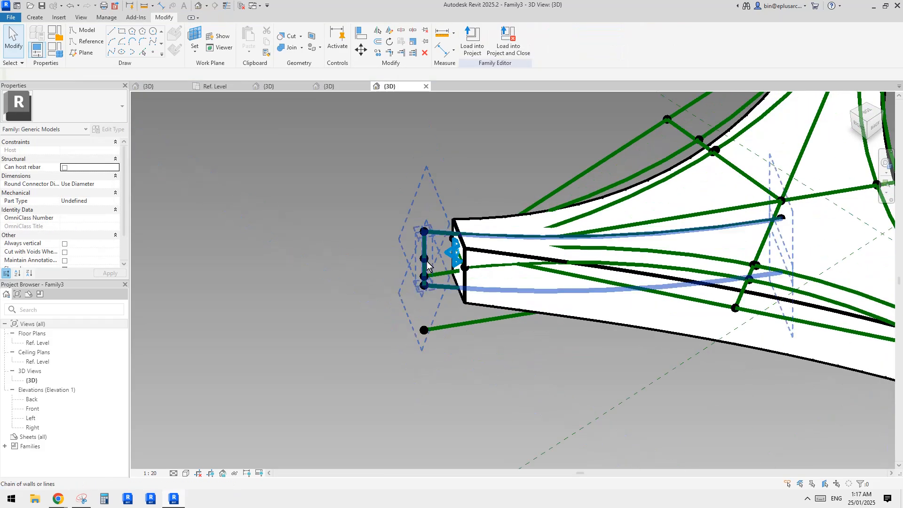
scroll(433, 278, "up", 5)
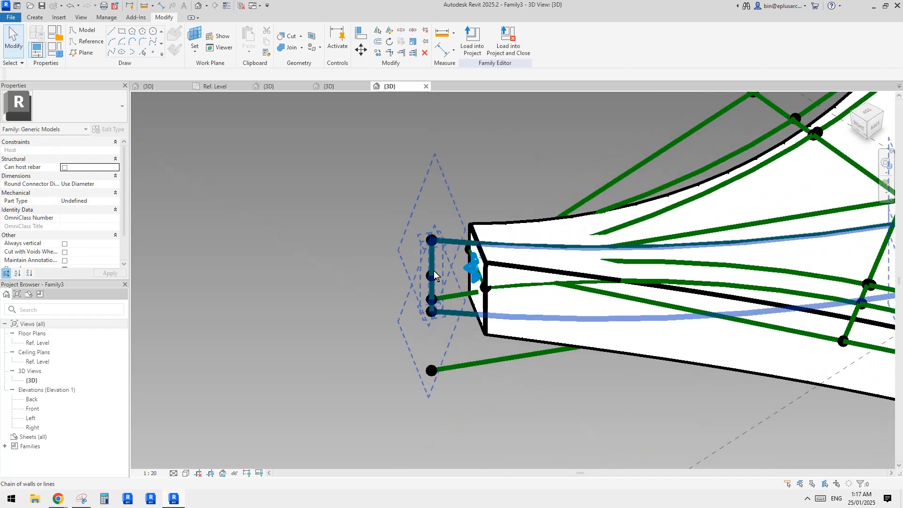
left_click(432, 280)
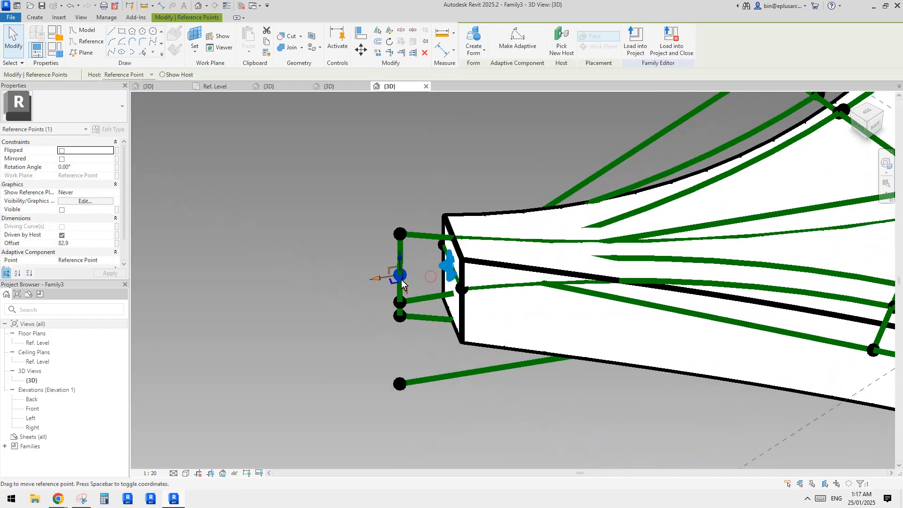
left_click_drag(371, 282, 411, 281)
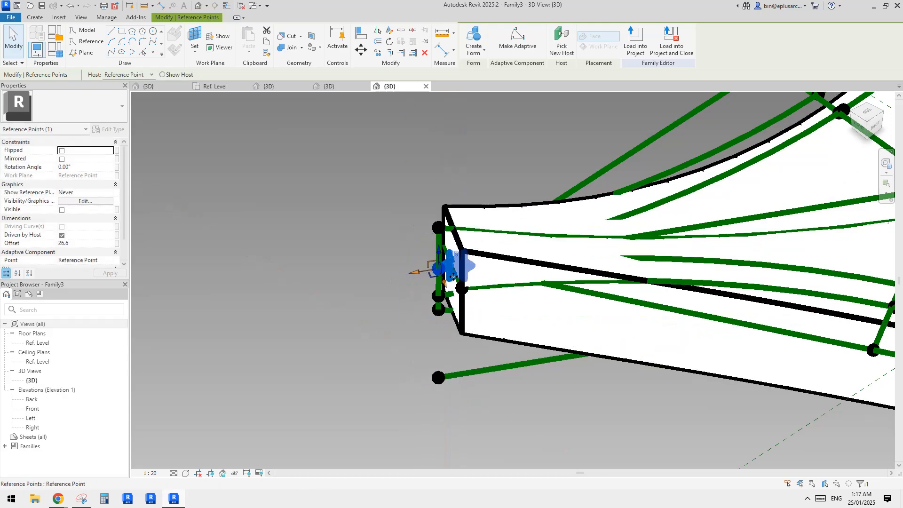
middle_click_drag(464, 263, 449, 255, "shift")
scroll(438, 263, "up", 2)
mouse_move(414, 273)
left_mouse_down()
mouse_move(438, 274)
mouse_move(429, 276)
left_mouse_up()
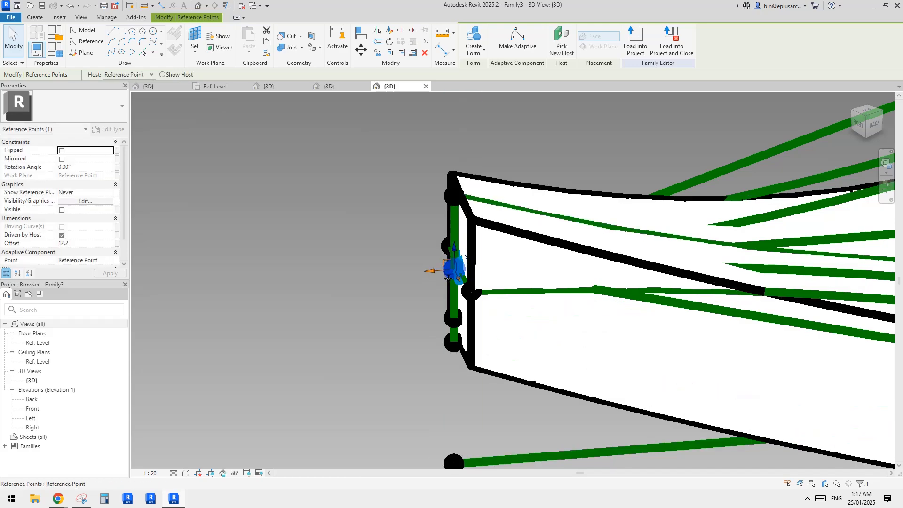
scroll(469, 275, "down", 3)
middle_click_drag(481, 290, 400, 297)
left_click(408, 278)
scroll(408, 279, "down", 2)
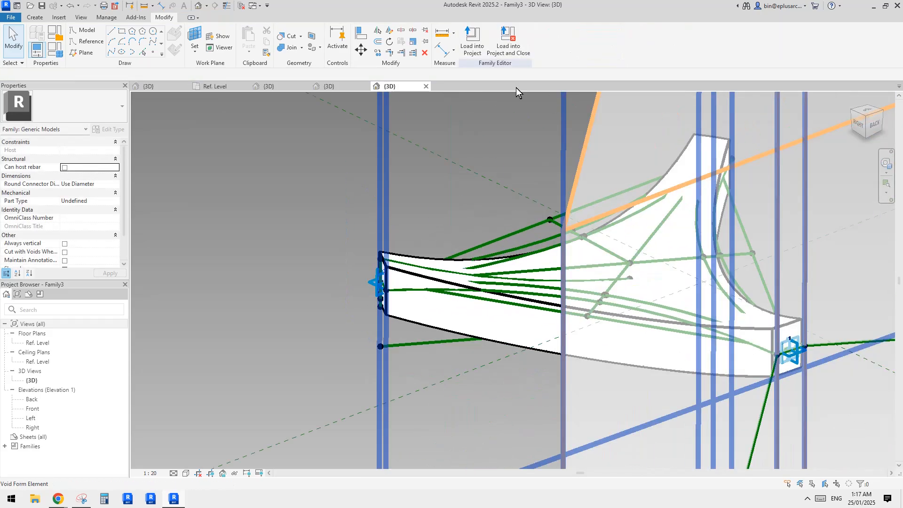
Load the adjusted Family3 component into Family5, overwriting the existing version
left_click(479, 45)
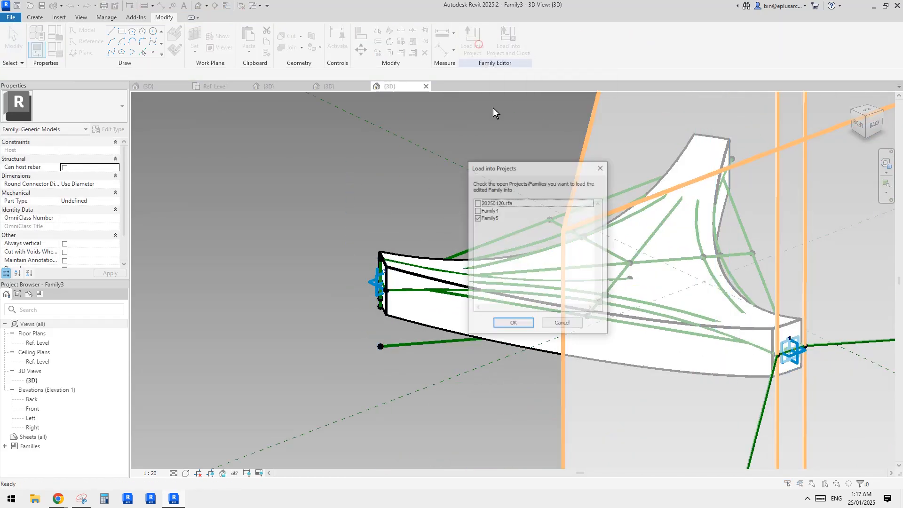
left_click(514, 323)
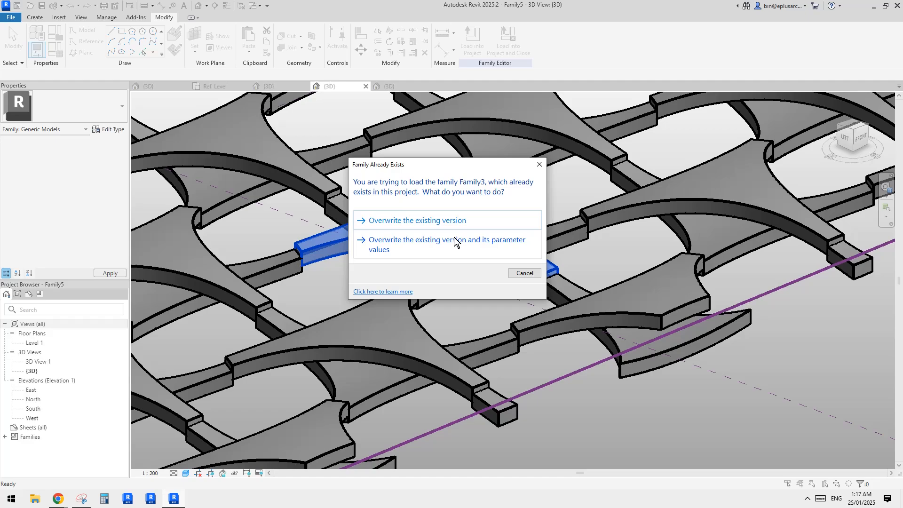
left_click(405, 221)
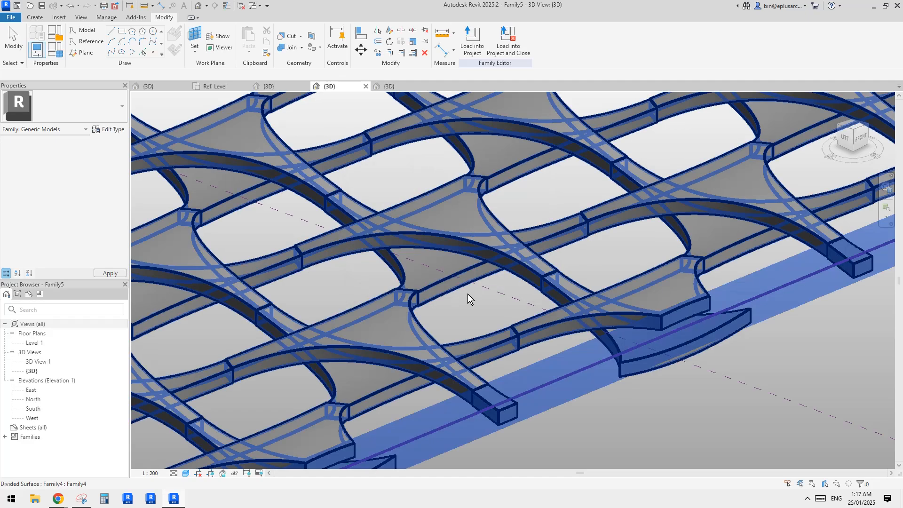
Examine the panelled divided surface and its component joints in perspective, from the top and from the front
left_click_drag(662, 297, 531, 255, "shift")
middle_click_drag(532, 255, 487, 349, "shift")
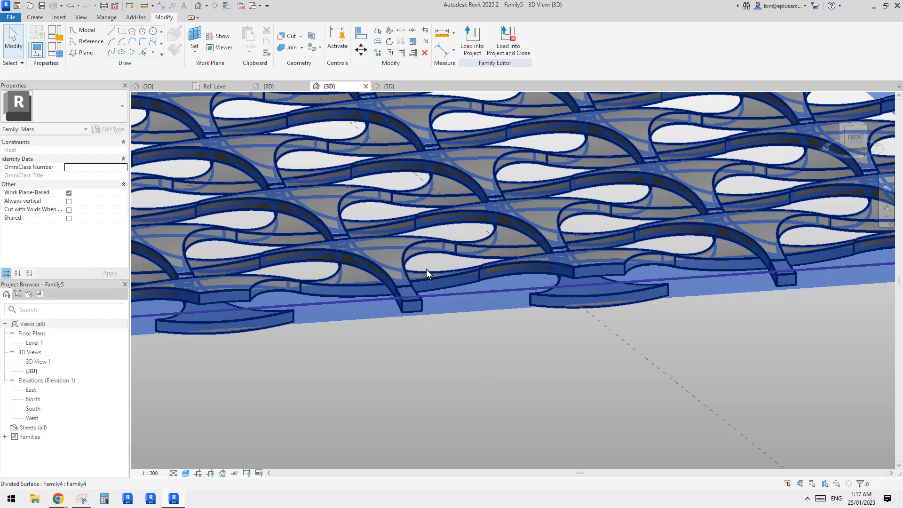
middle_click_drag(426, 269, 569, 373, "shift")
middle_click_drag(641, 356, 582, 419, "shift")
left_click(855, 128)
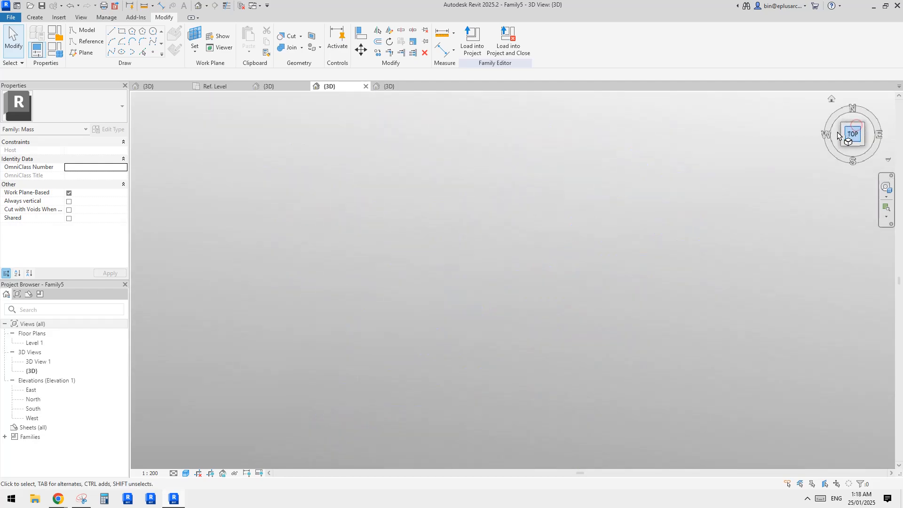
scroll(496, 282, "up", 4)
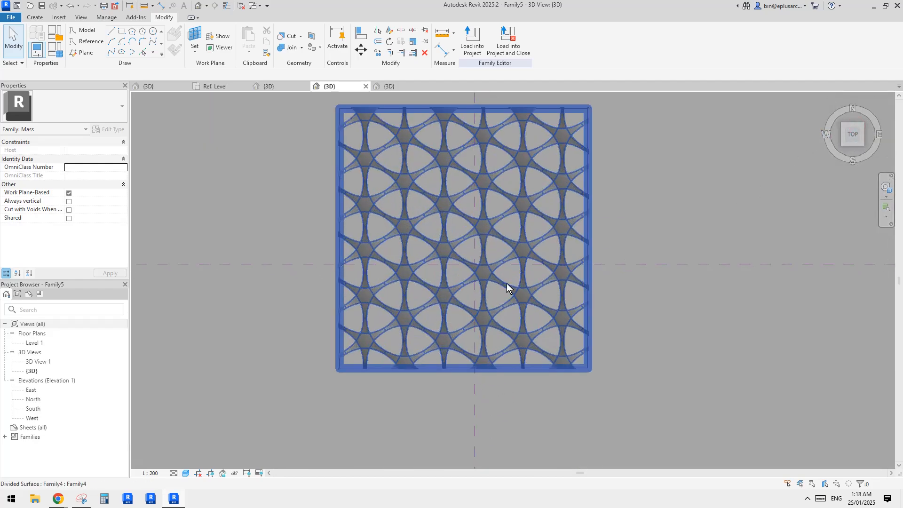
scroll(687, 283, "up", 1)
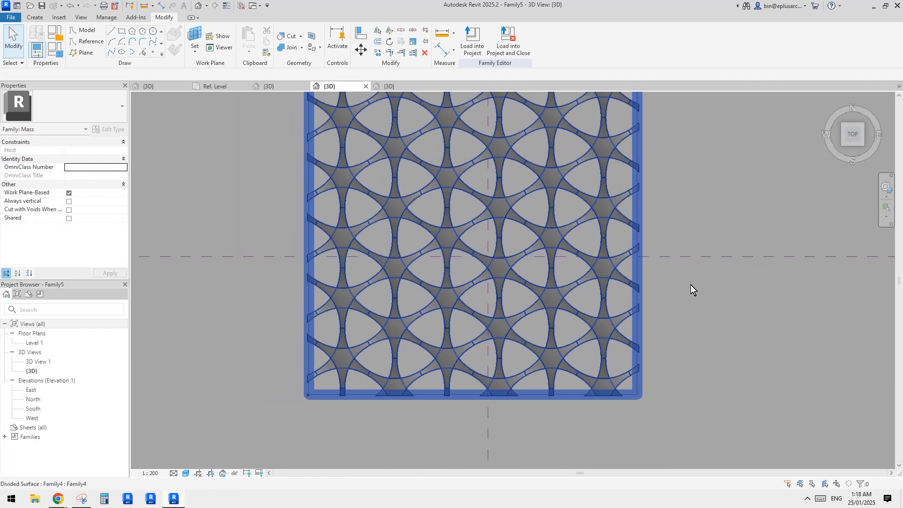
left_click(854, 152)
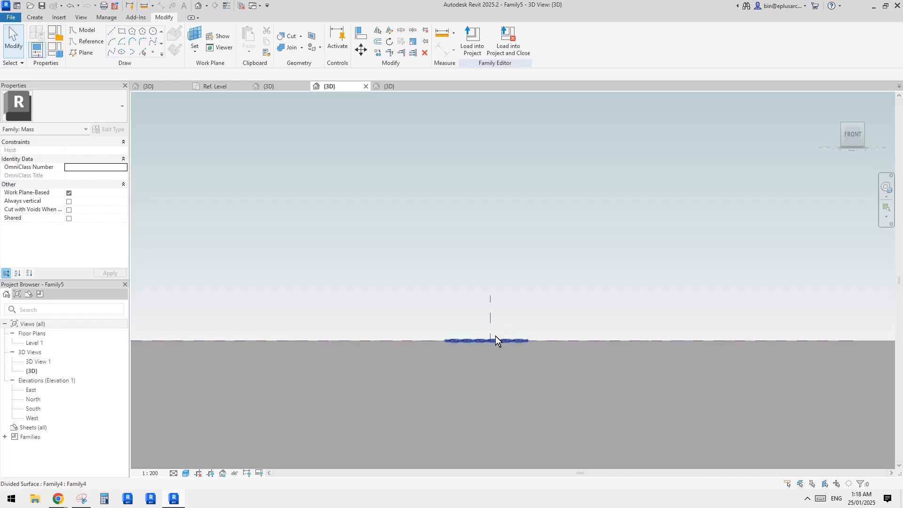
scroll(496, 336, "up", 5)
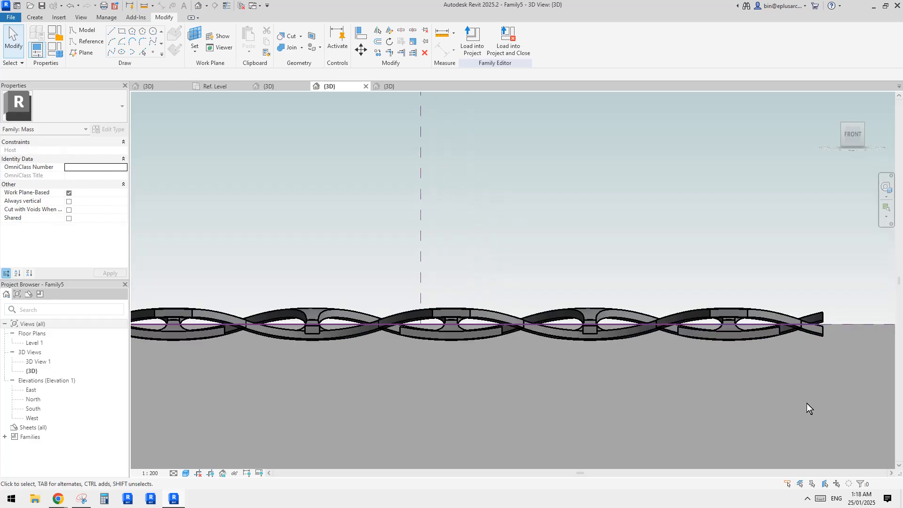
middle_click_drag(728, 407, 773, 433, "shift")
middle_click_drag(641, 367, 641, 388, "shift")
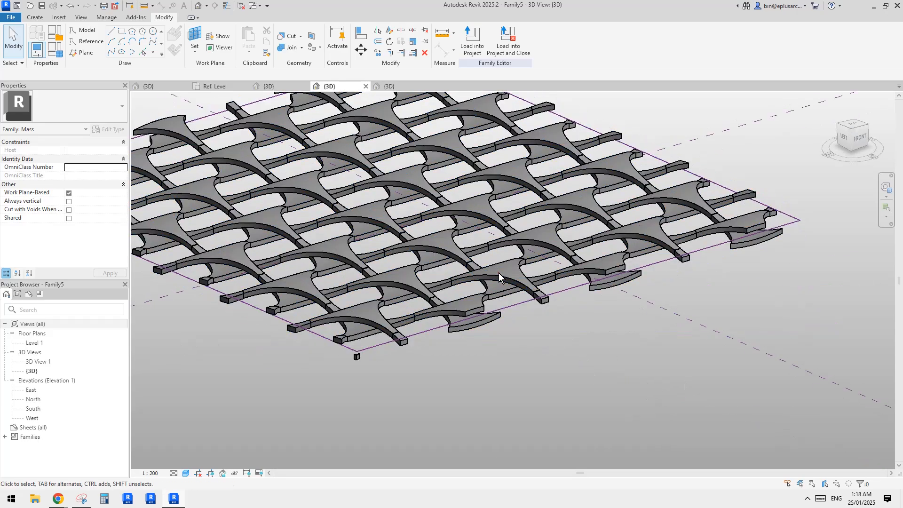
Select the entire divided surface with its 1/2 Step Family4 panels
left_click(499, 273)
middle_click_drag(589, 343, 592, 346)
left_click(515, 284)
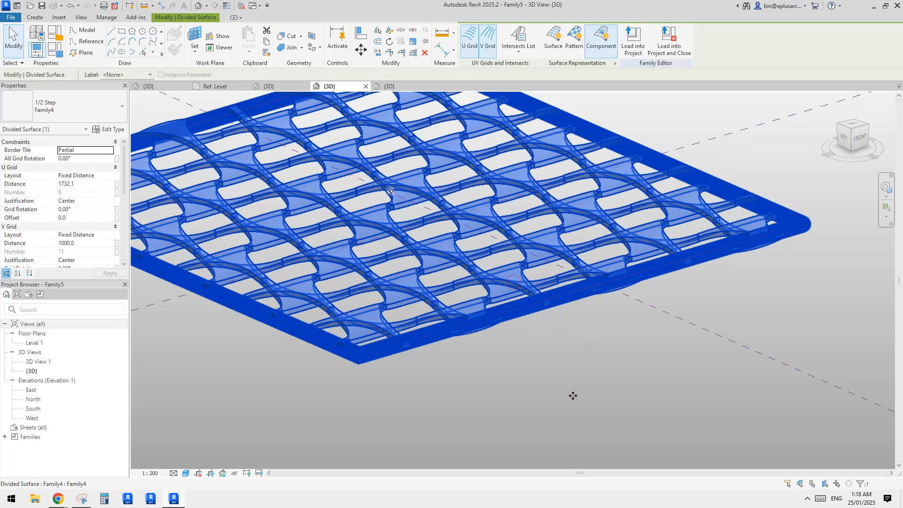
scroll(555, 378, "up", 3)
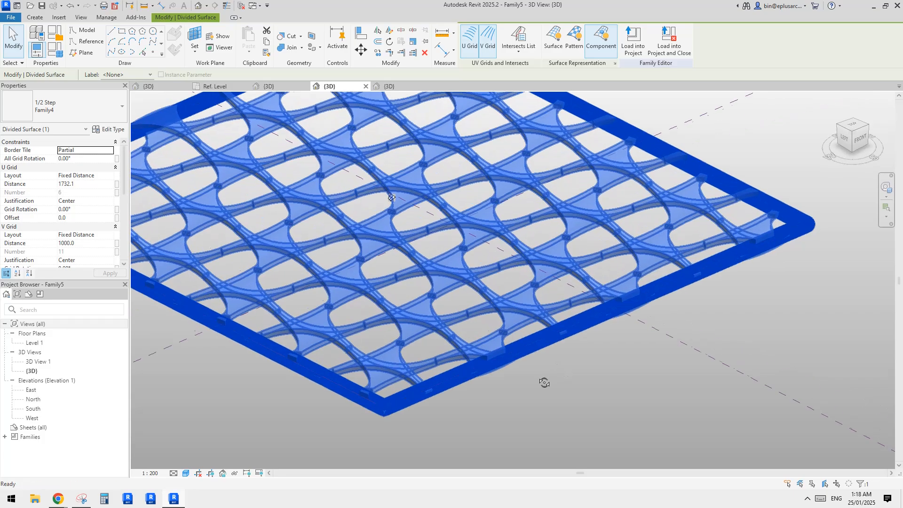
Set the divided surface's U grid distance to 2000 and view the panels from another angle
key("Escape")
left_click(453, 278)
middle_click_drag(453, 278, 524, 381)
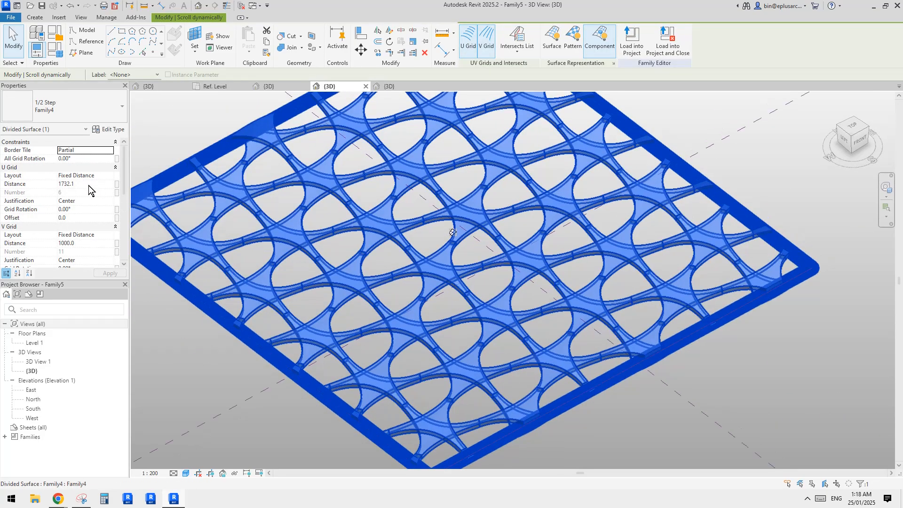
left_click(88, 185)
type("2000.0")
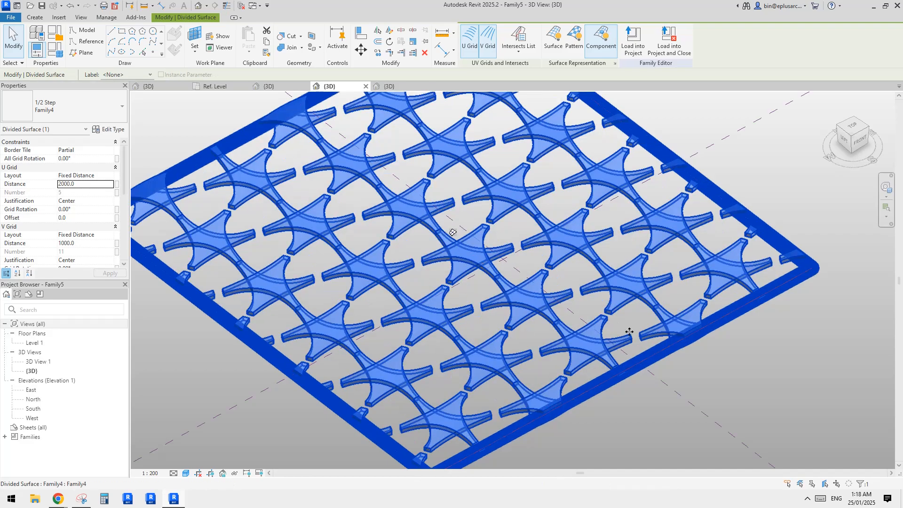
middle_click_drag(629, 332, 679, 377, "shift")
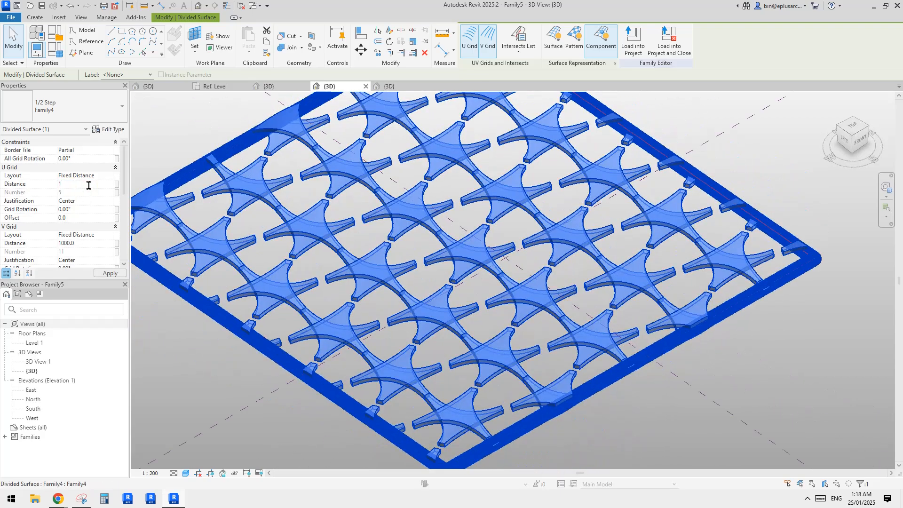
Set the divided surface's V grid distance to 2000 and its U grid distance to 3464.2
left_click(89, 243)
type("20")
left_click(80, 185)
key("Return")
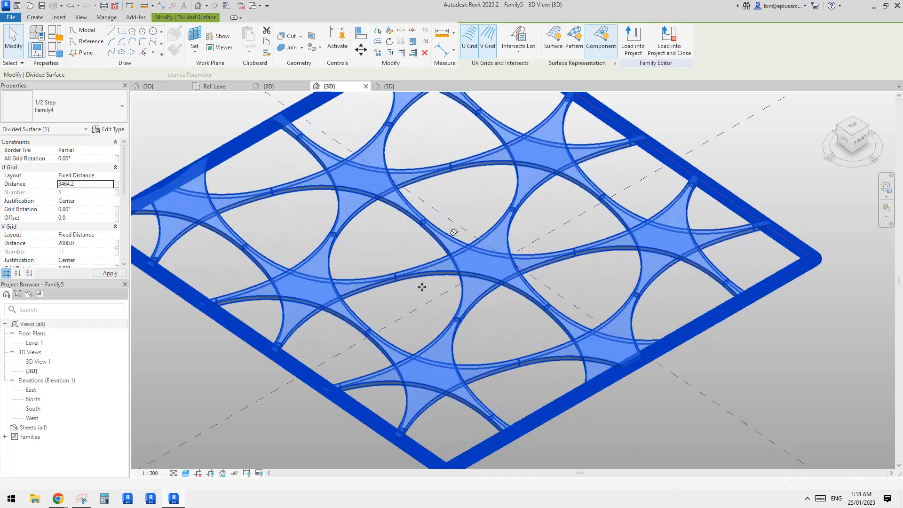
scroll(551, 309, "down", 2)
middle_click_drag(550, 309, 580, 352, "shift")
left_click(580, 351, "shift")
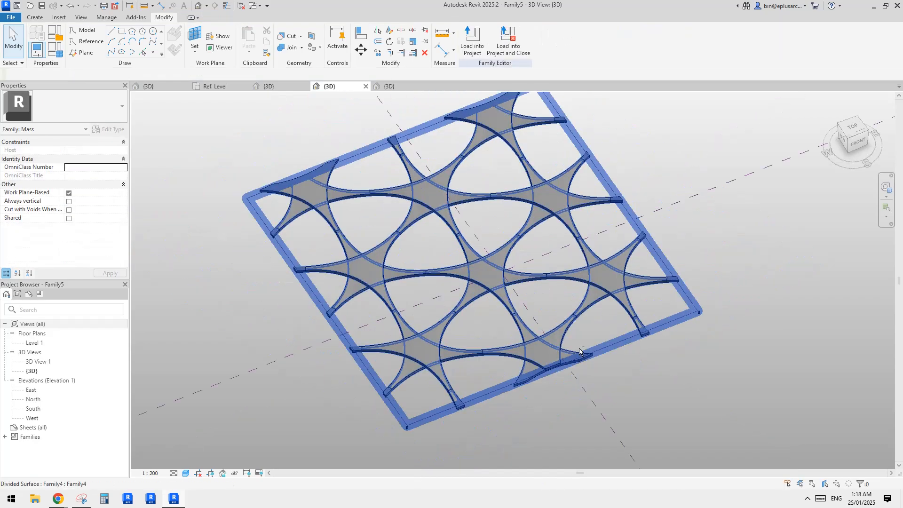
middle_click_drag(509, 292, 508, 298)
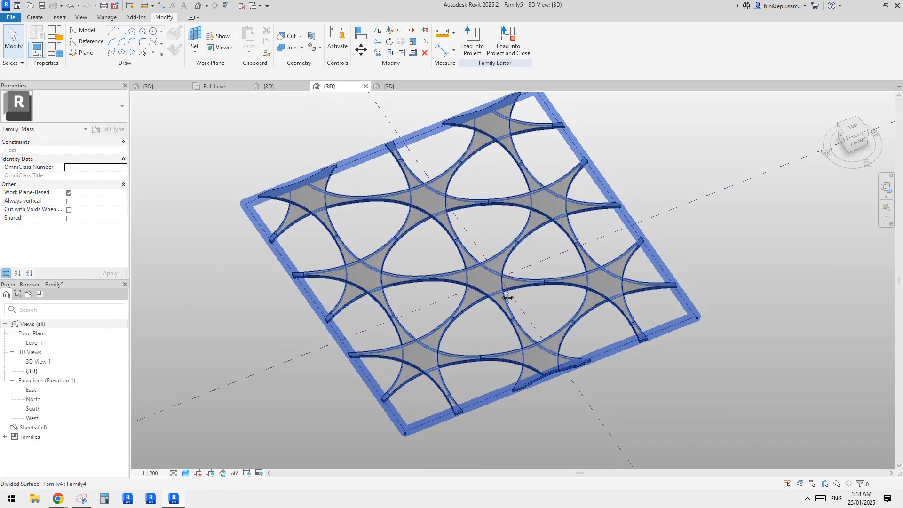
Undo the U and V grid distance changes and reselect the divided surface
key("Escape")
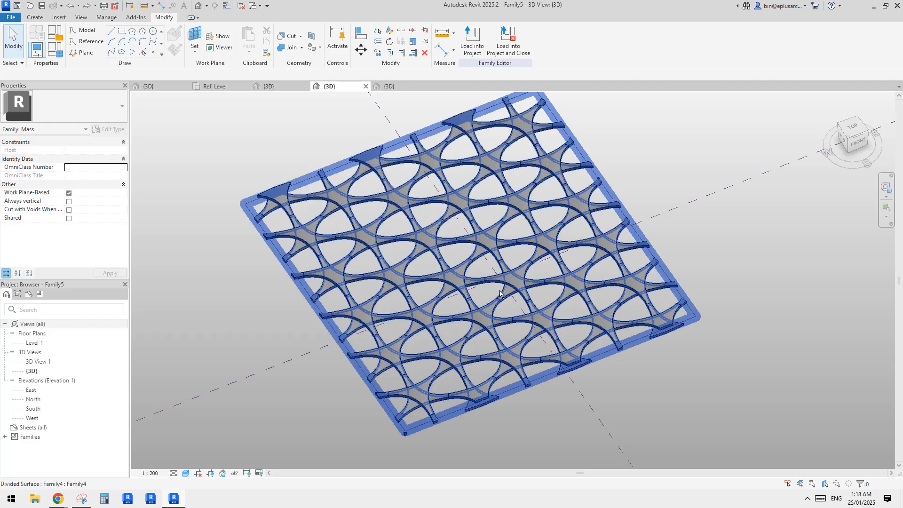
middle_click_drag(556, 294, 539, 292, "shift")
scroll(496, 284, "up", 4)
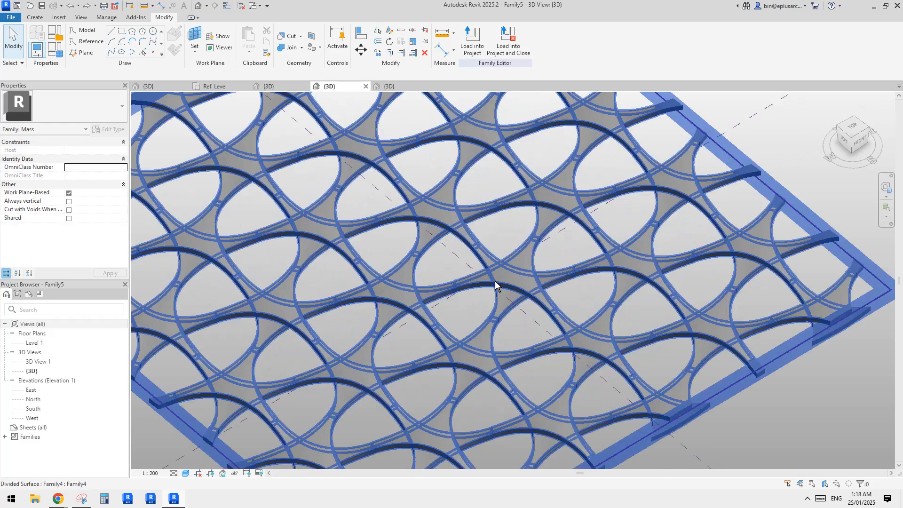
scroll(508, 291, "down", 1)
left_click(488, 268)
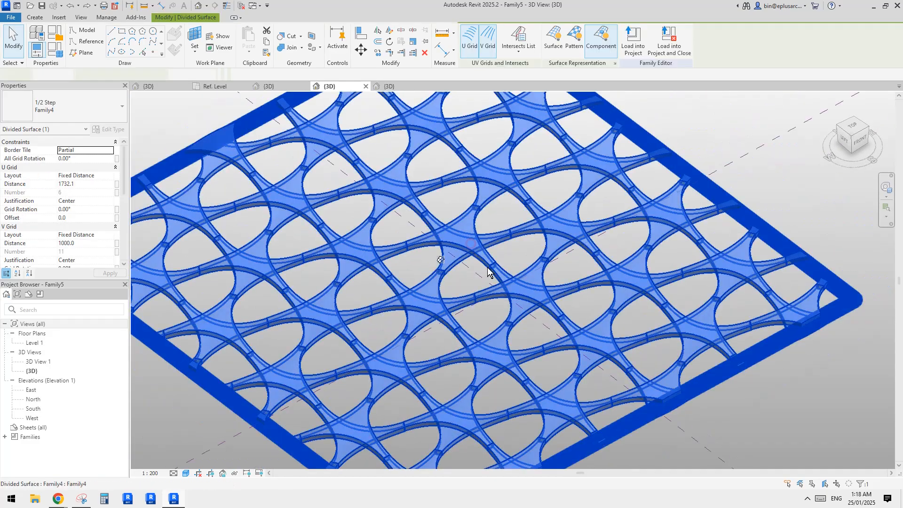
scroll(471, 282, "up", 2)
scroll(509, 295, "down", 1)
mouse_move(540, 306)
middle_mouse_down()
mouse_move(549, 320)
mouse_move(548, 202)
mouse_move(484, 186)
mouse_move(384, 199)
mouse_move(578, 318)
mouse_move(539, 309)
mouse_move(557, 307)
middle_mouse_up()
scroll(553, 332, "down", 3)
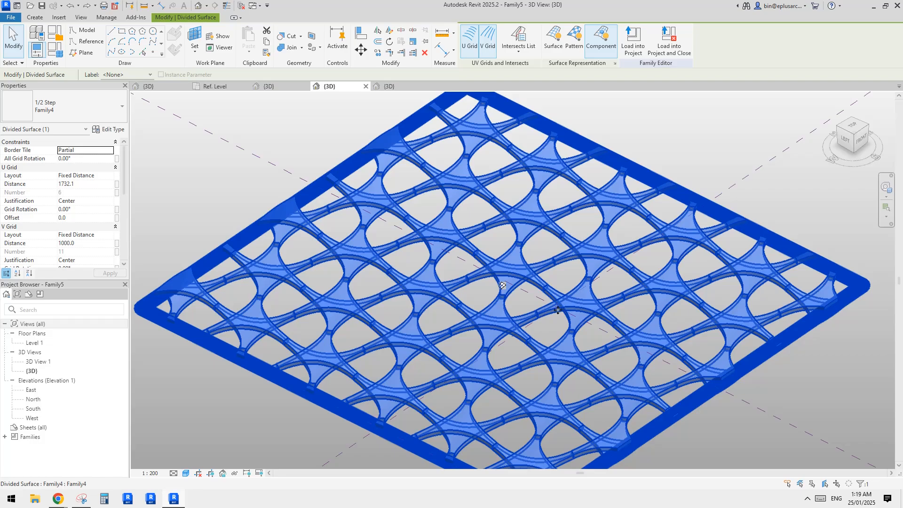
scroll(558, 310, "up", 5)
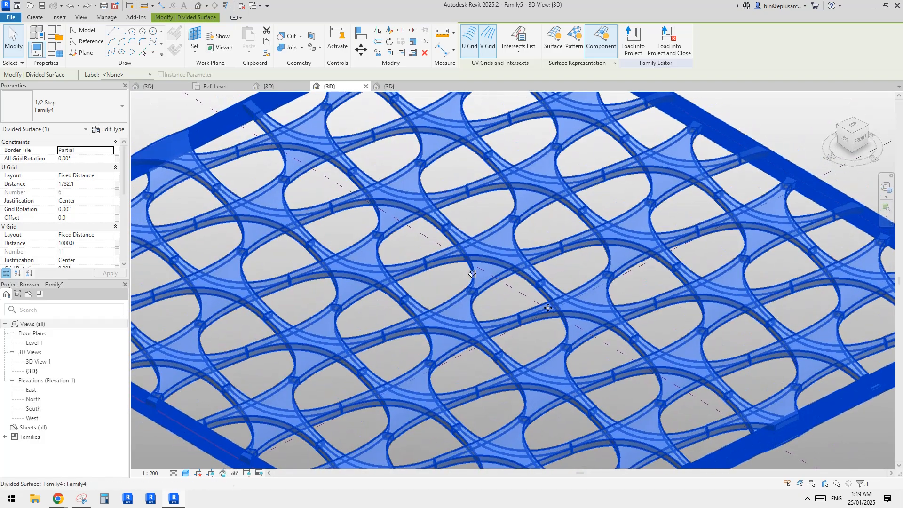
scroll(561, 314, "down", 1)
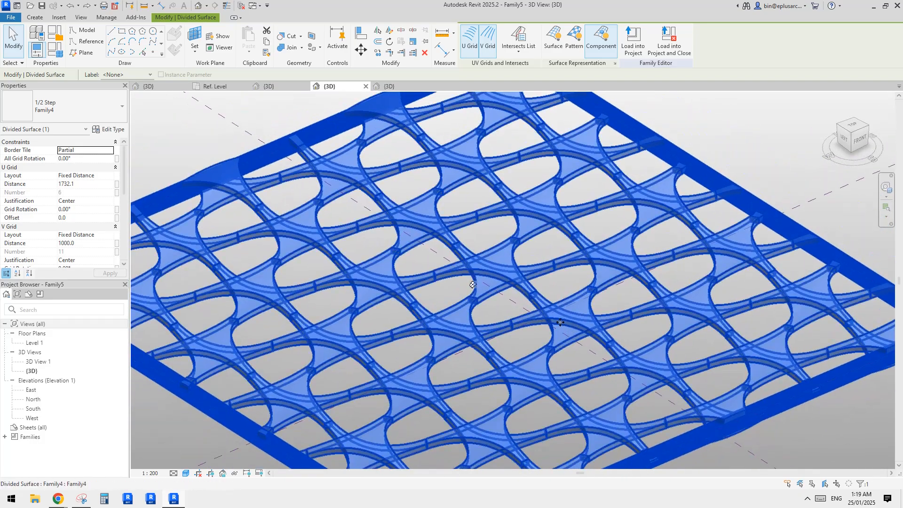